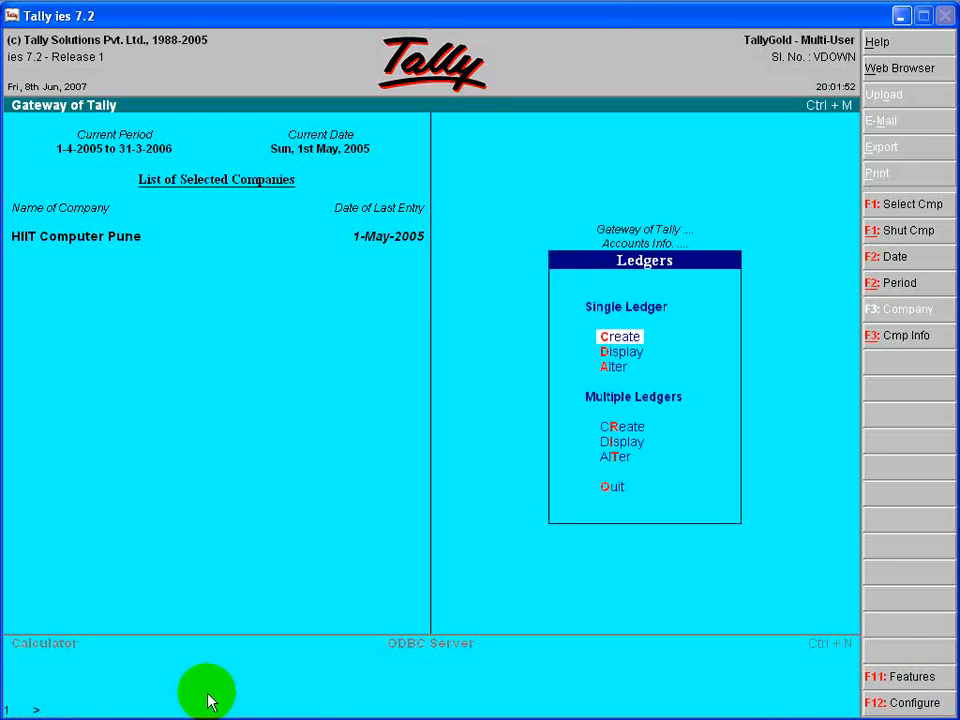
Create a ledger named Machinery Purchase under the Purchase Accounts group
key("Return")
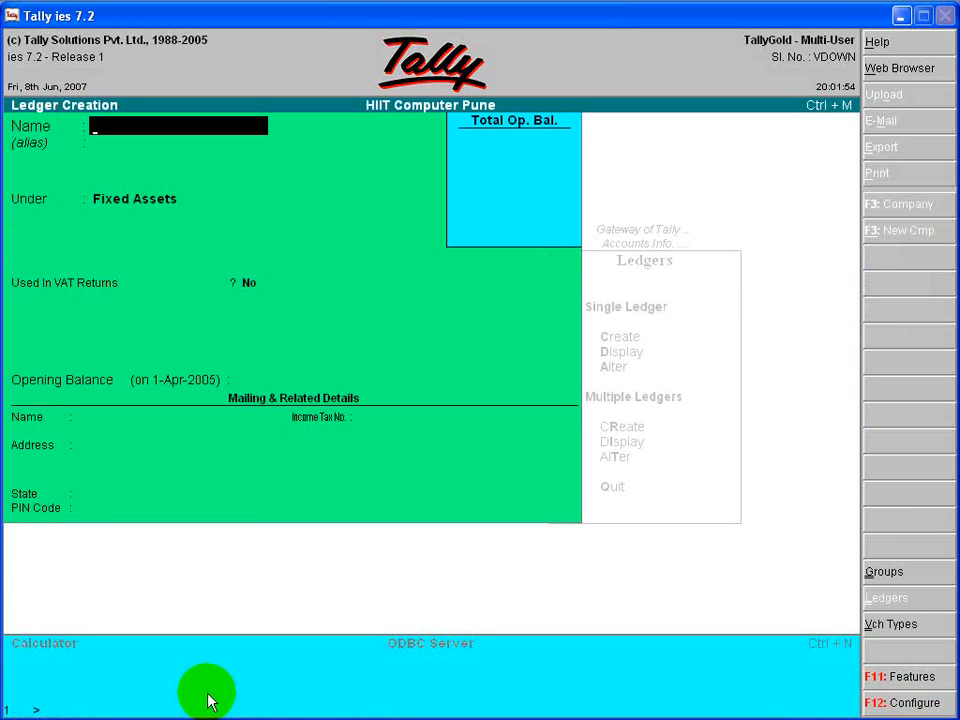
type("Machinery")
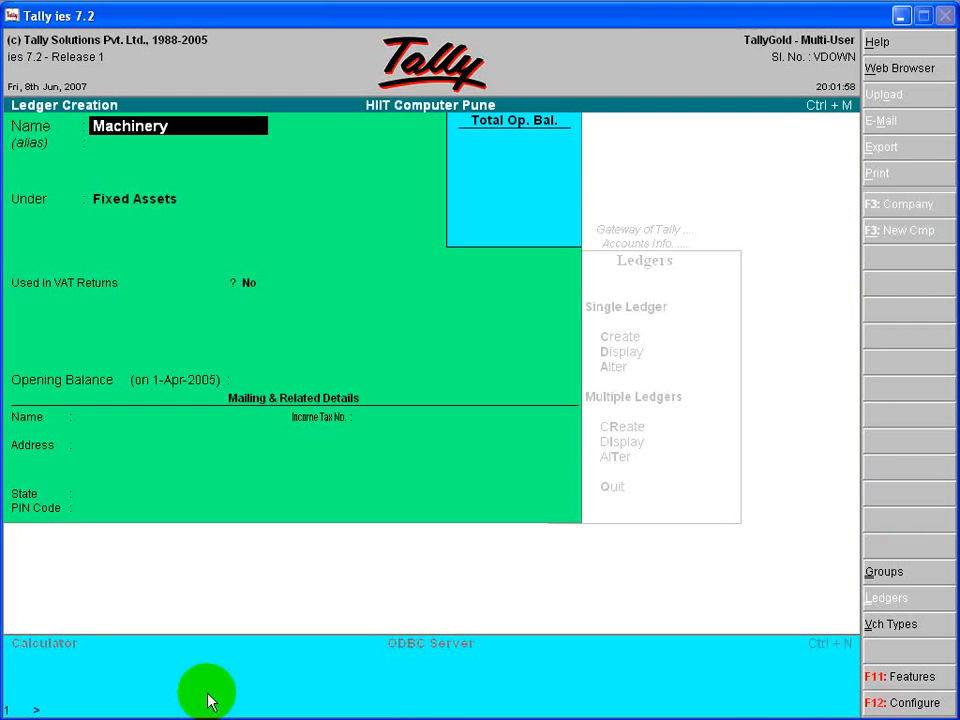
type(" Purchase")
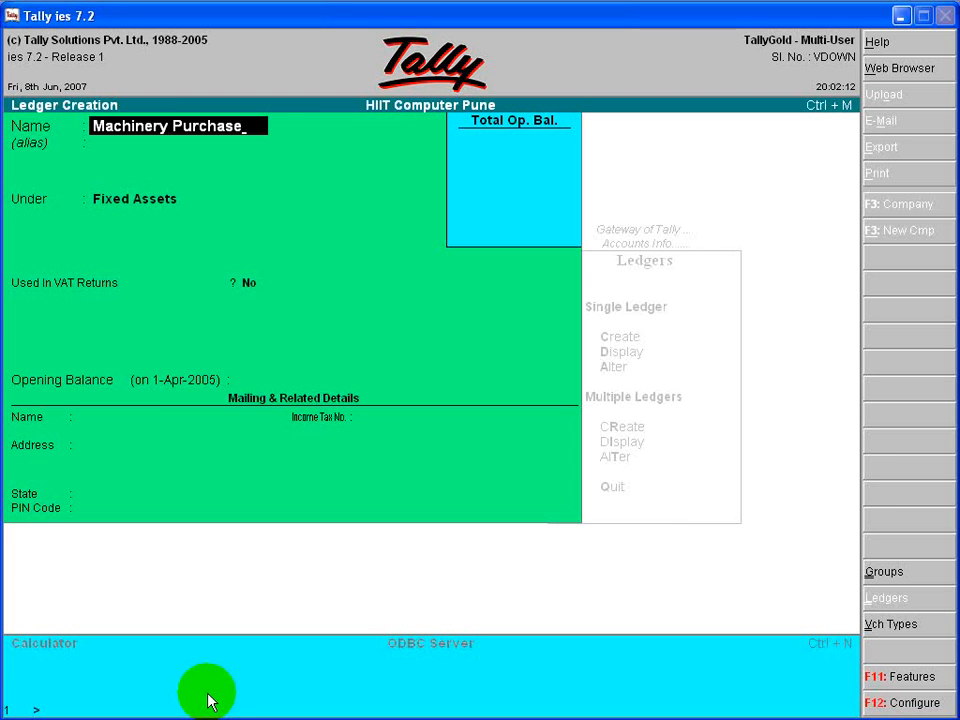
key("Return")
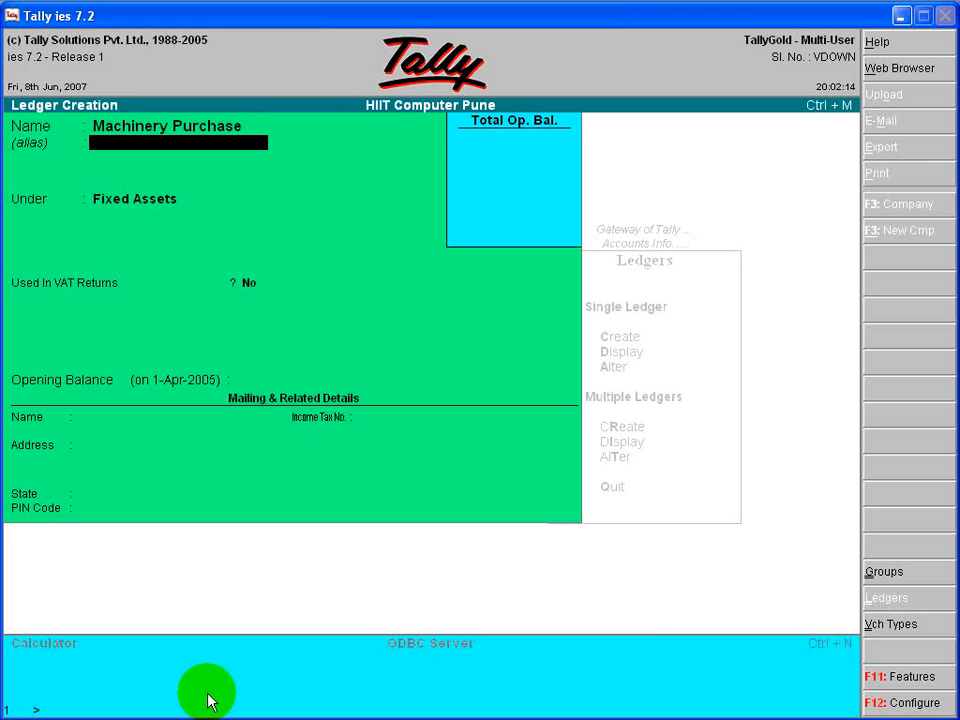
key("Return")
type("P")
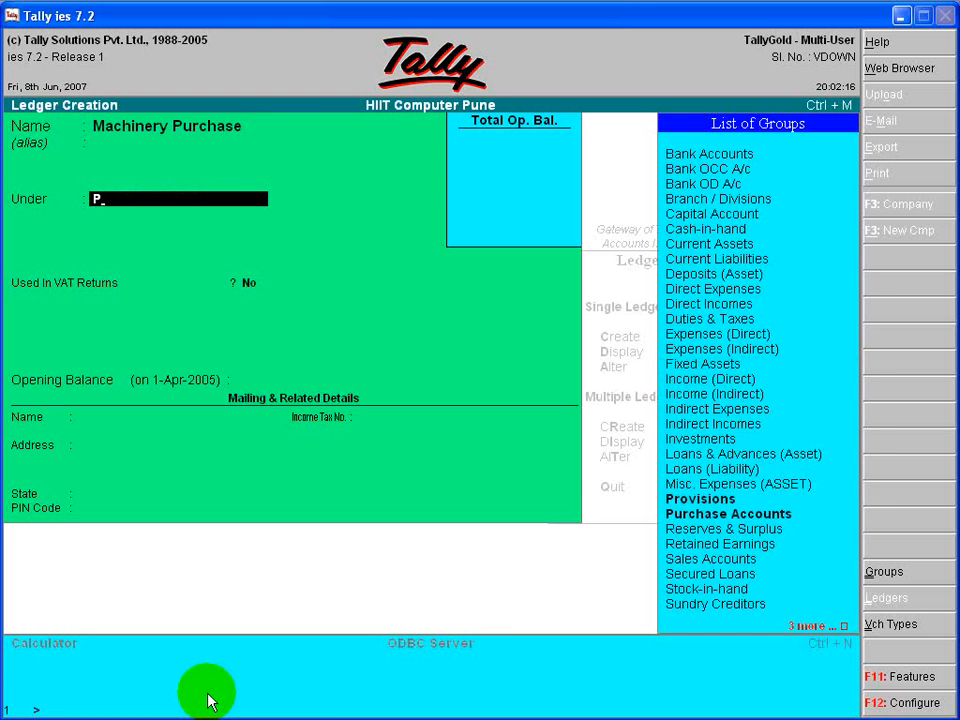
type("u")
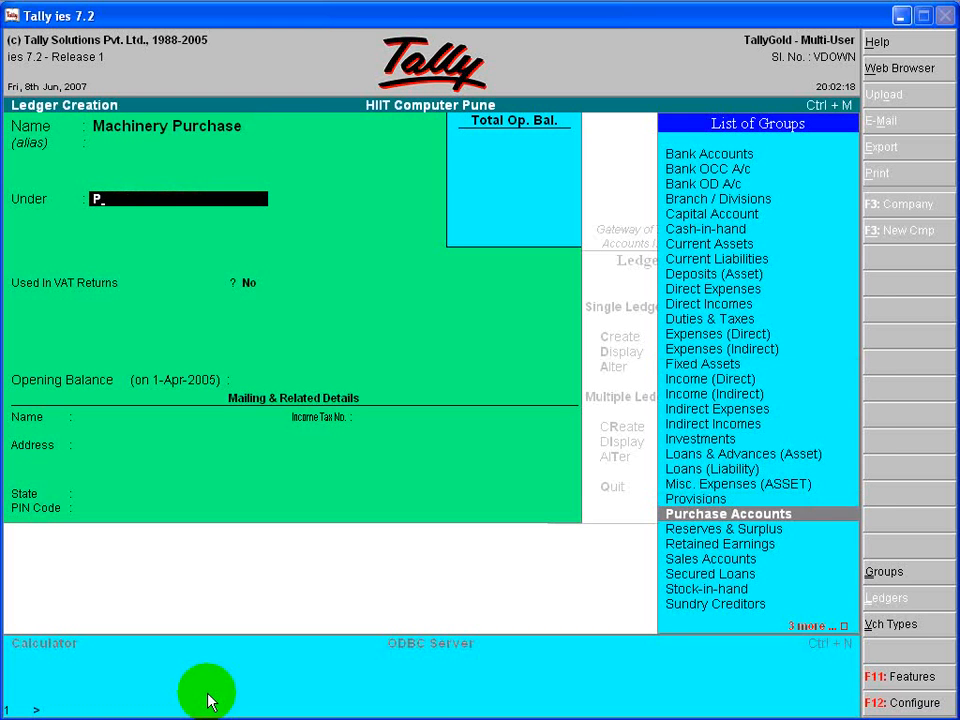
key("Return")
key("Return")
key("Return")
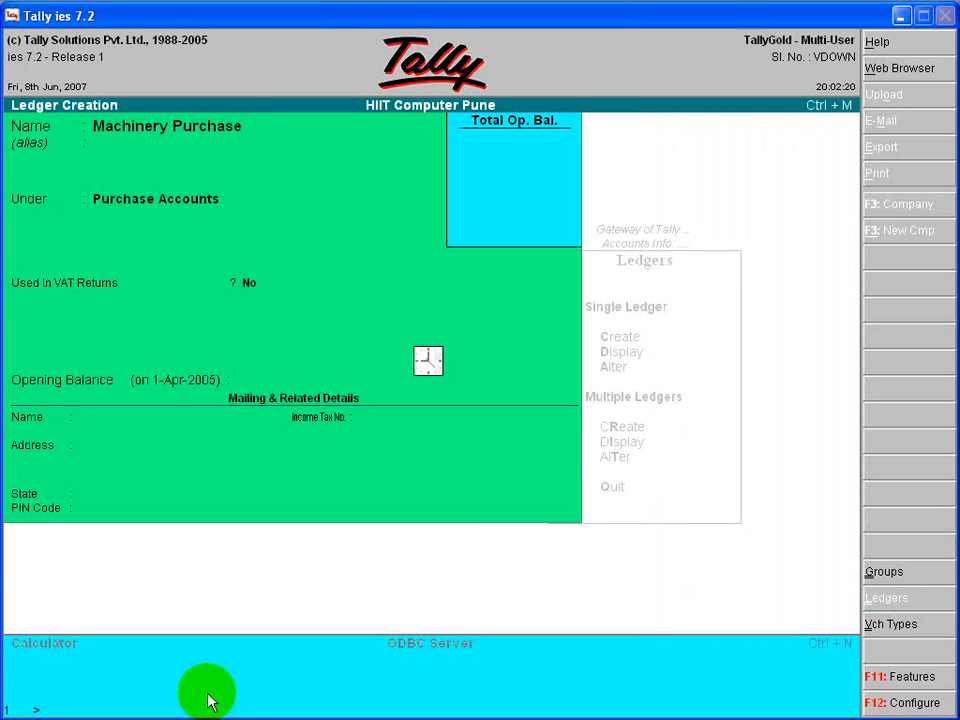
key("Return")
Create a ledger named Machinery Assets under the Fixed Assets group
type("Ma")
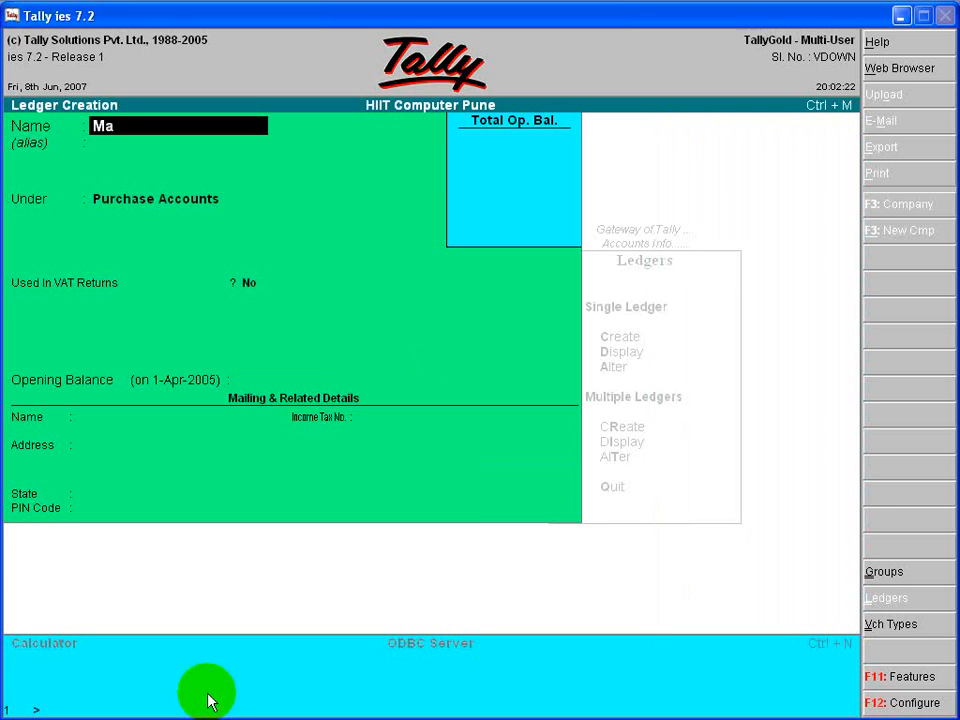
type("chinery Assets")
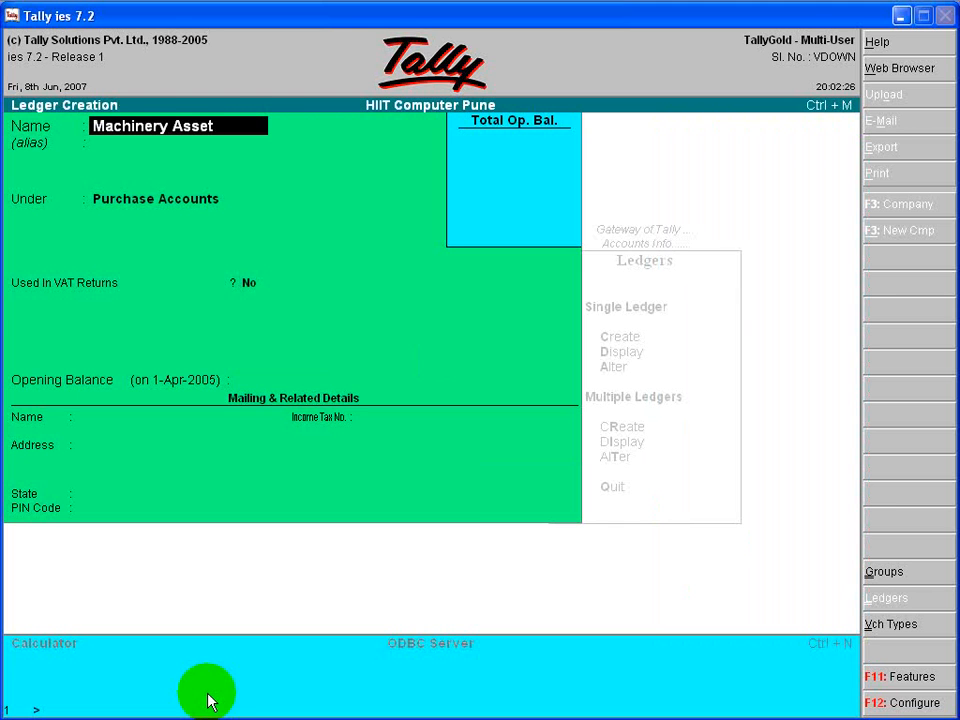
key("Return")
key("Return")
type("F")
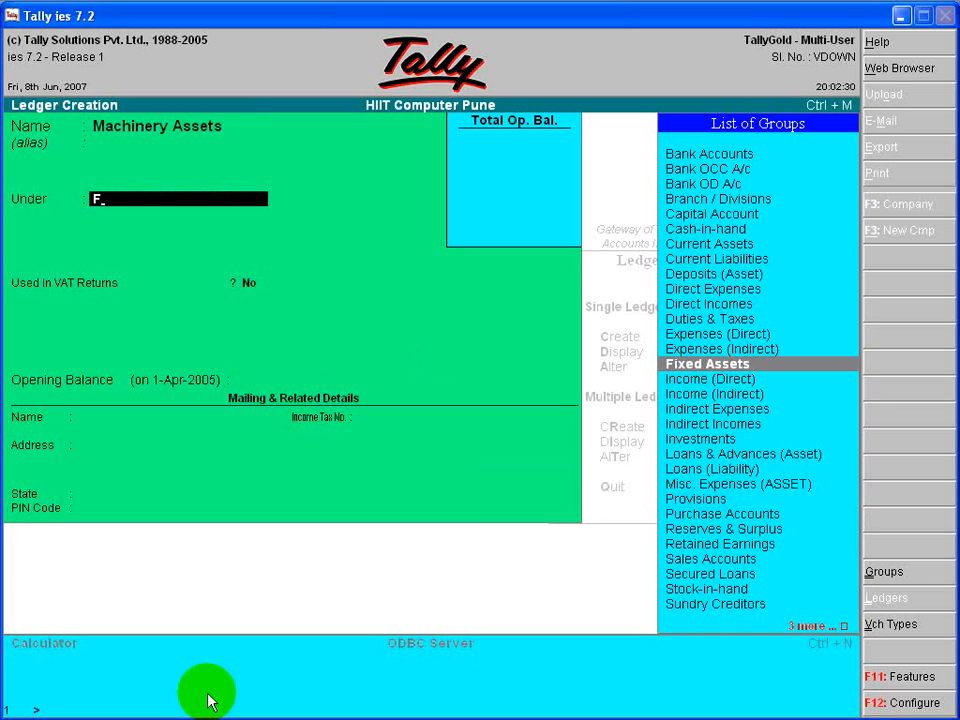
key("Return")
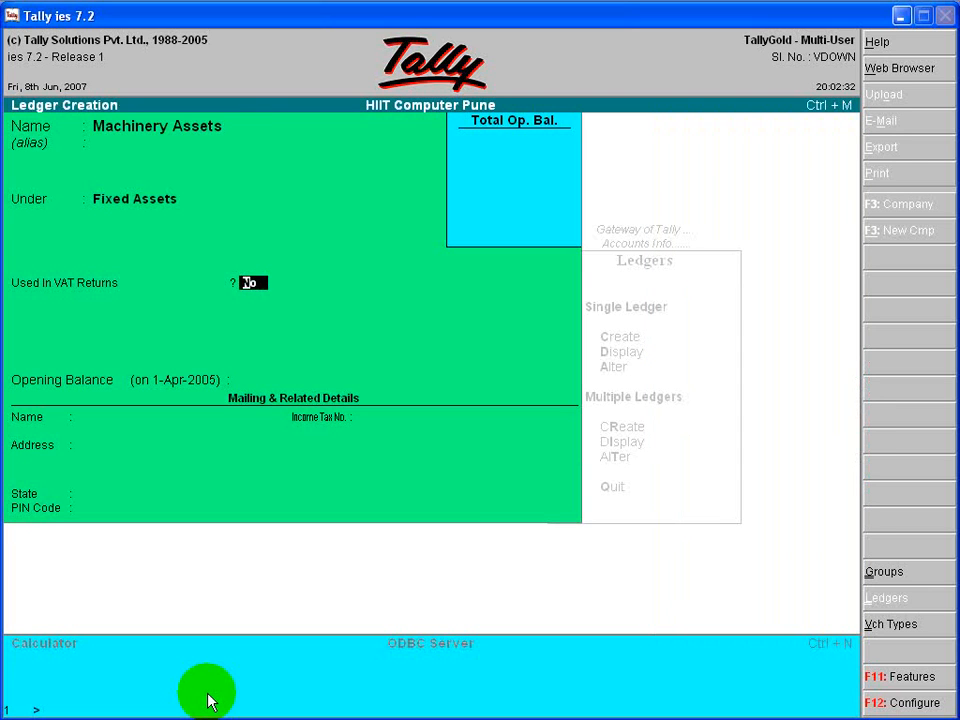
key("Return")
key("Return")
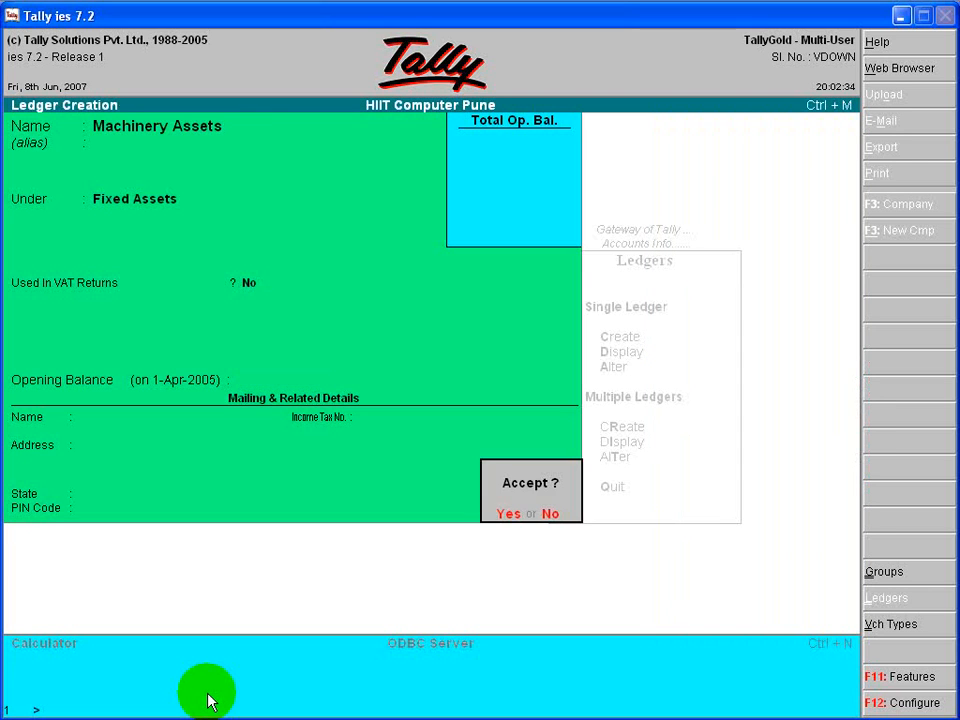
key("Return")
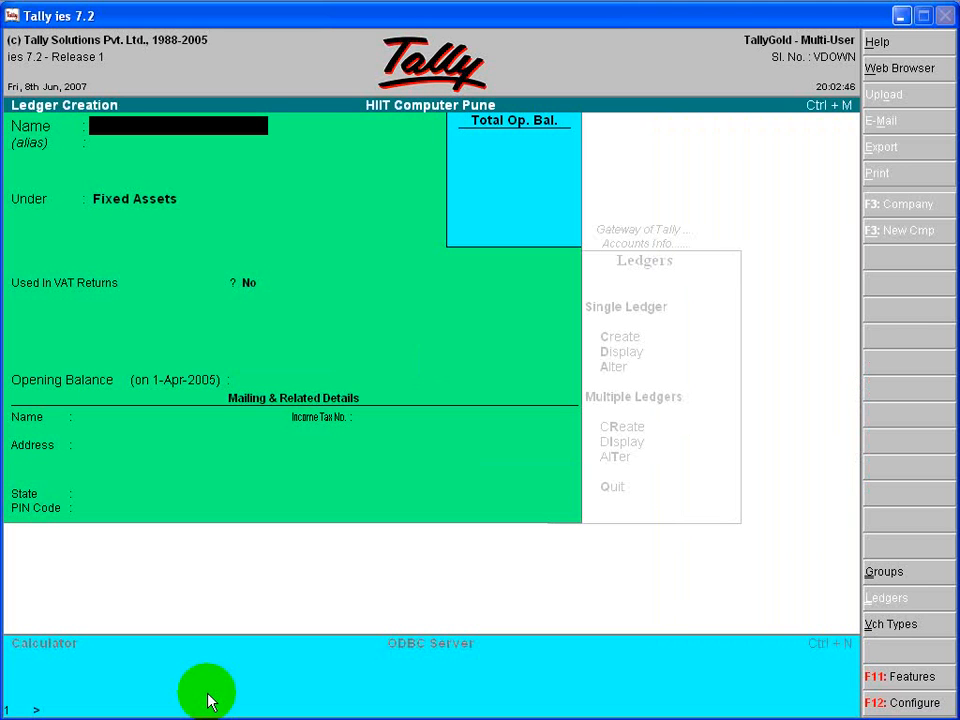
Leave ledger creation and open a blank journal voucher for entry
key("Escape")
key("Return")
key("Escape")
key("Escape")
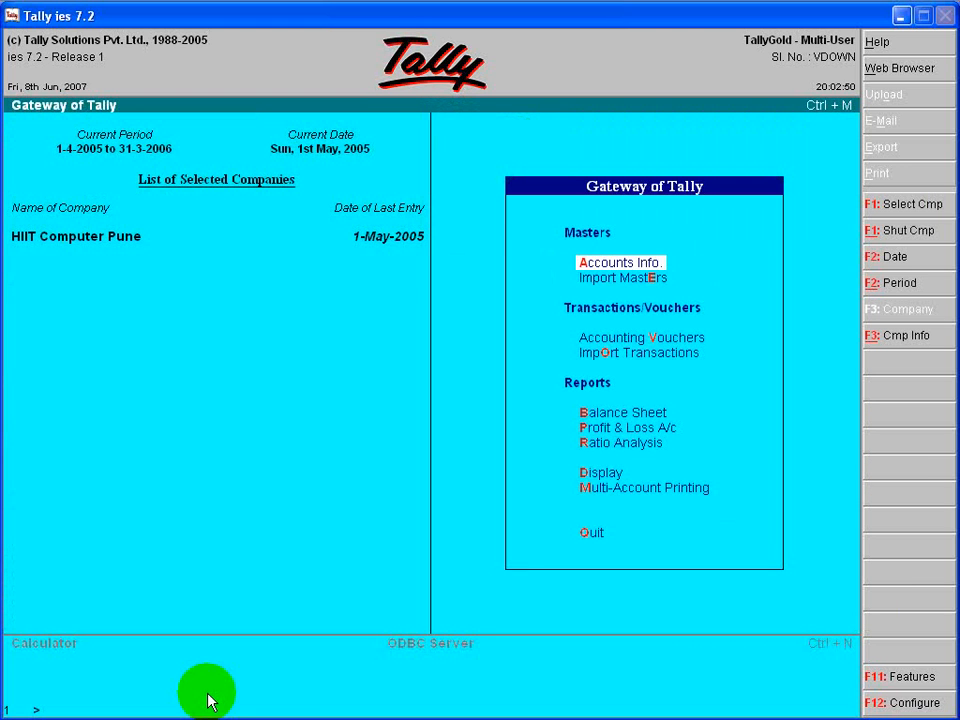
key("Down")
key("Down")
key("Down")
key("Up")
key("Return")
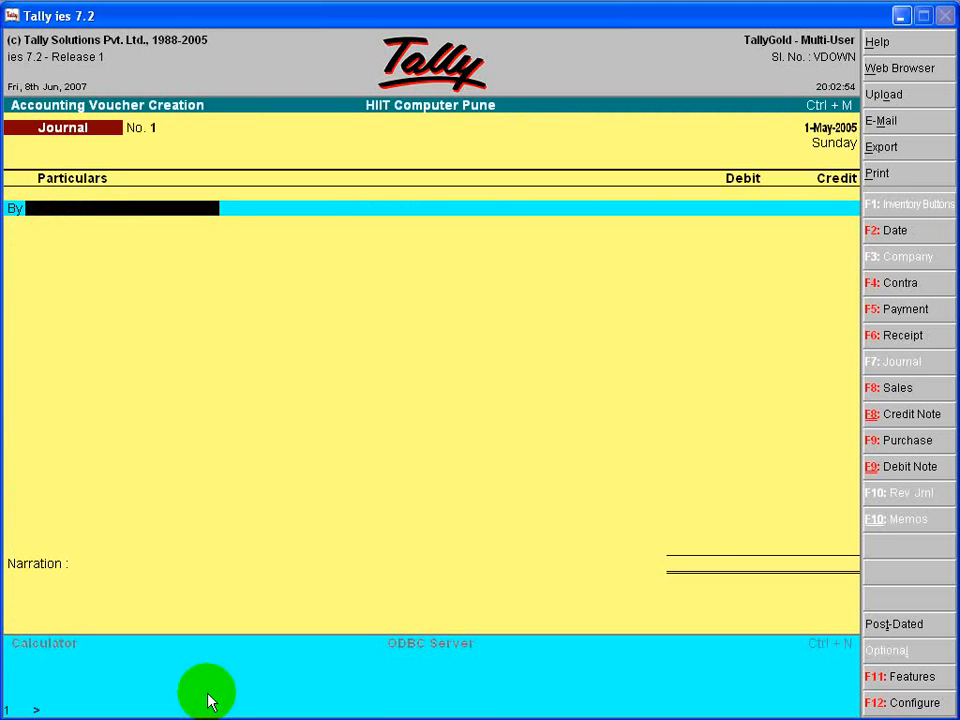
left_click(902, 335)
left_click(888, 366)
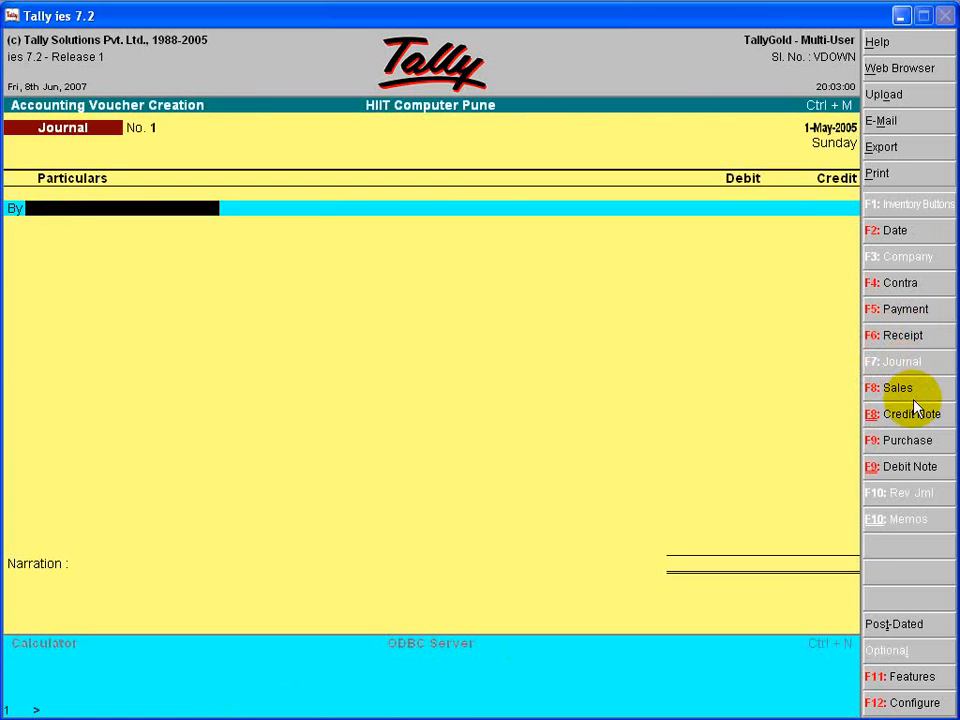
type("P")
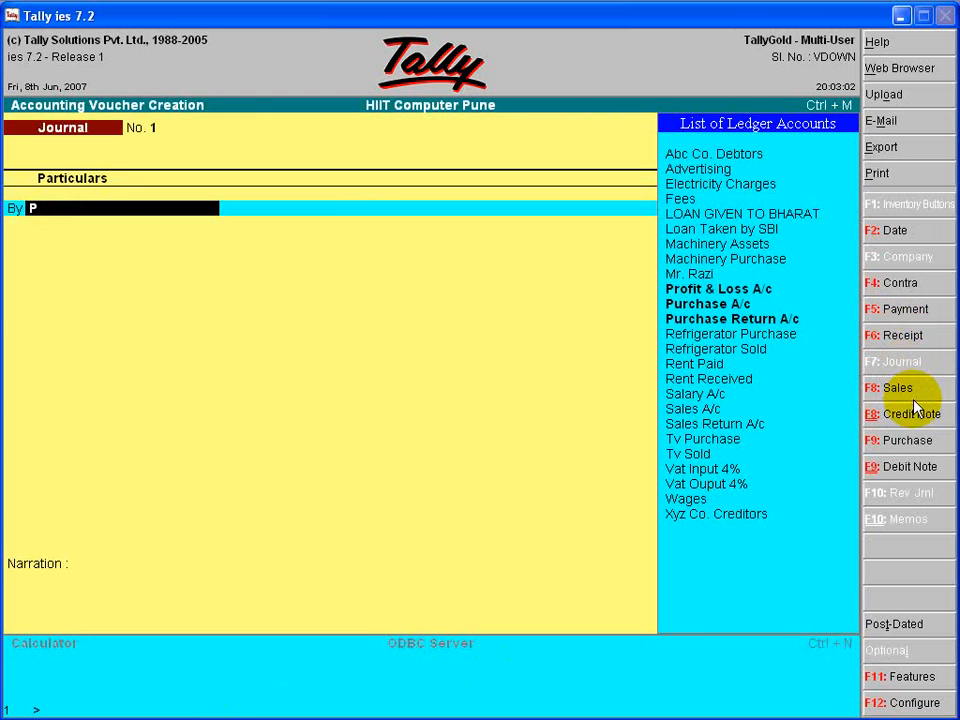
key("Return")
key("Return")
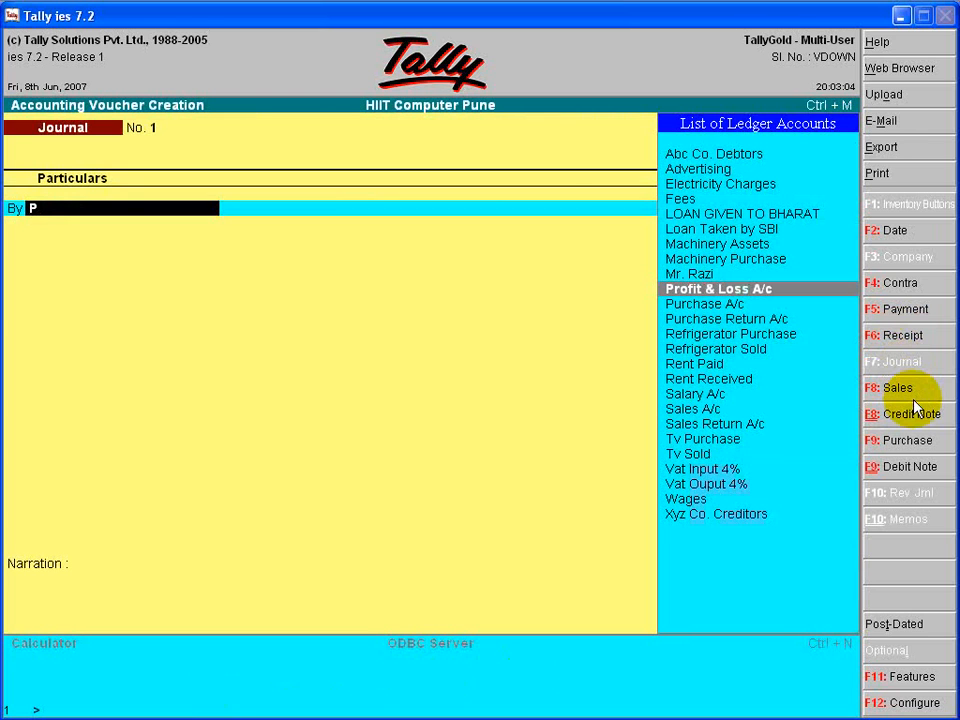
key("Down")
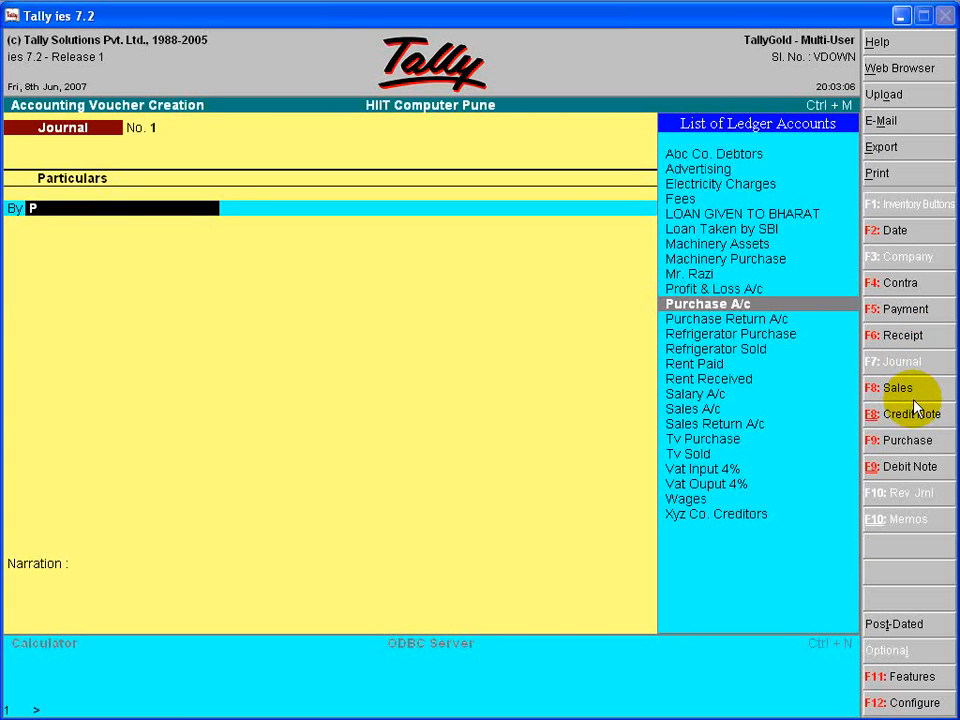
key("Return")
key("BackSpace")
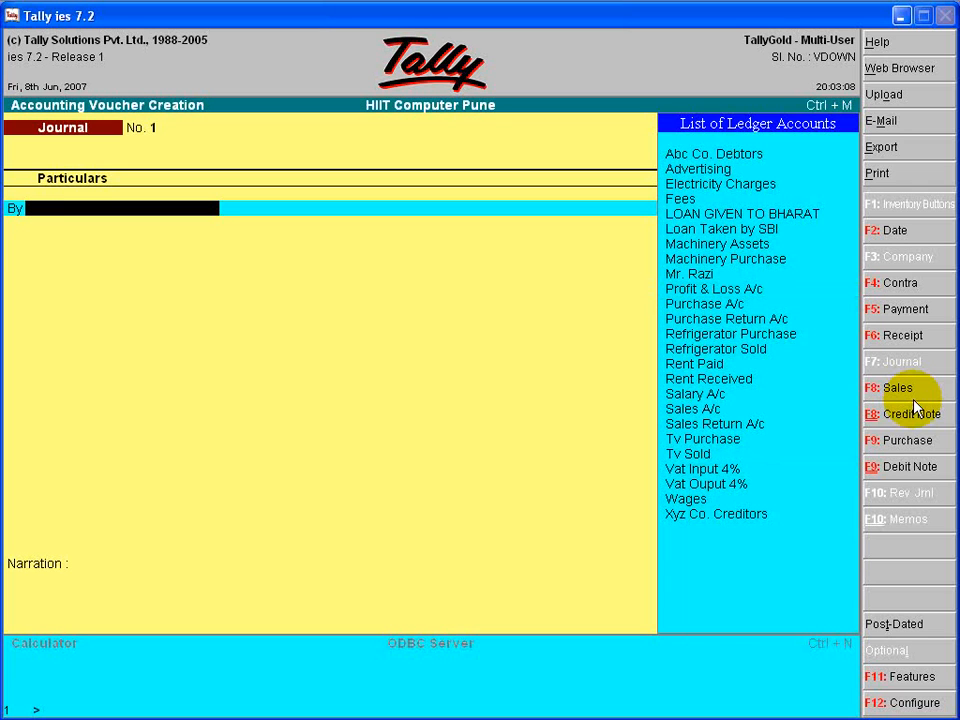
type("Ma")
key("Down")
key("Down")
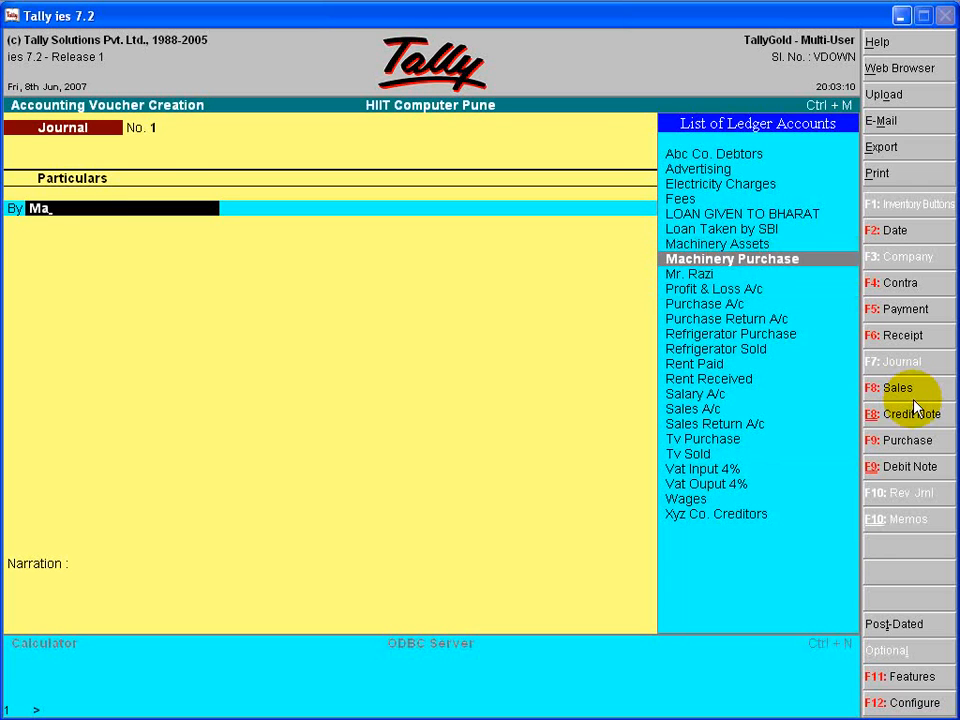
key("Return")
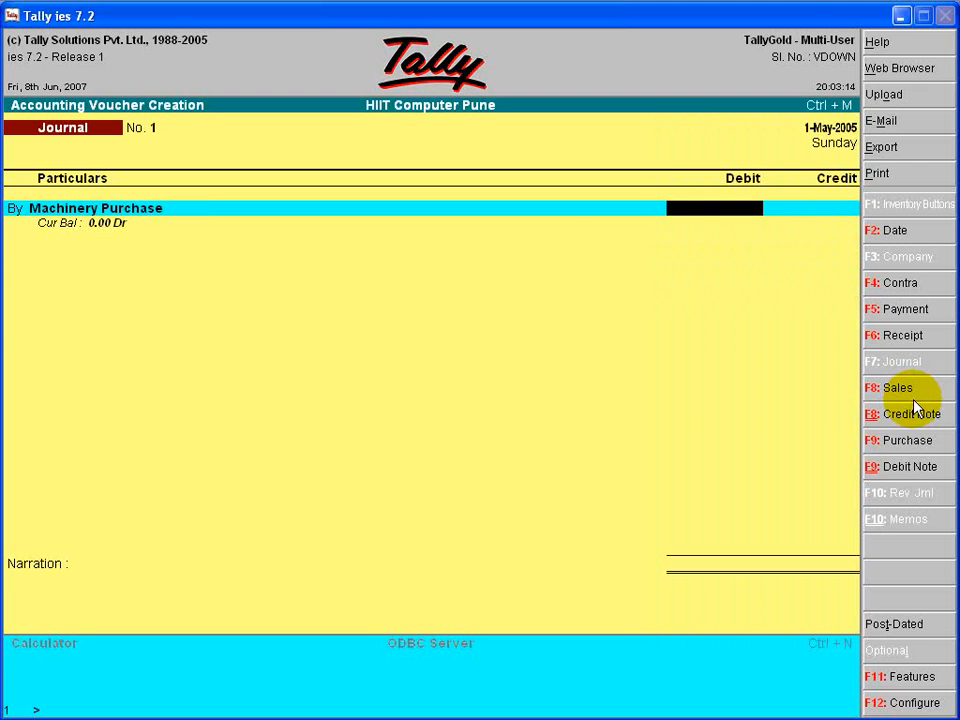
key("BackSpace")
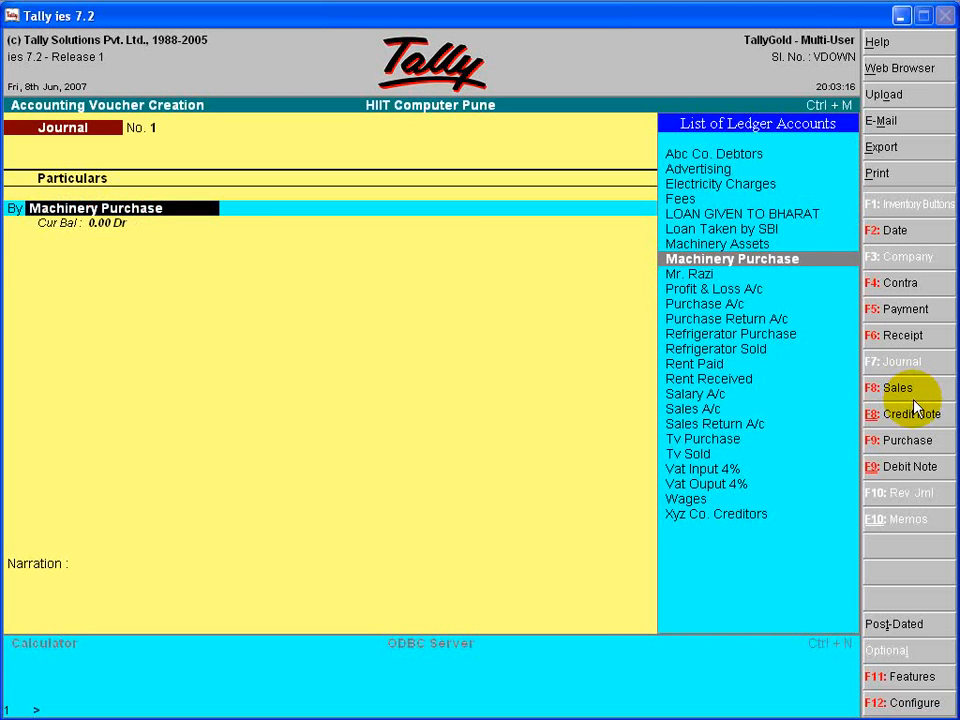
Debit the Machinery Assets ledger with 50,000 in the first line of the journal voucher
key("Up")
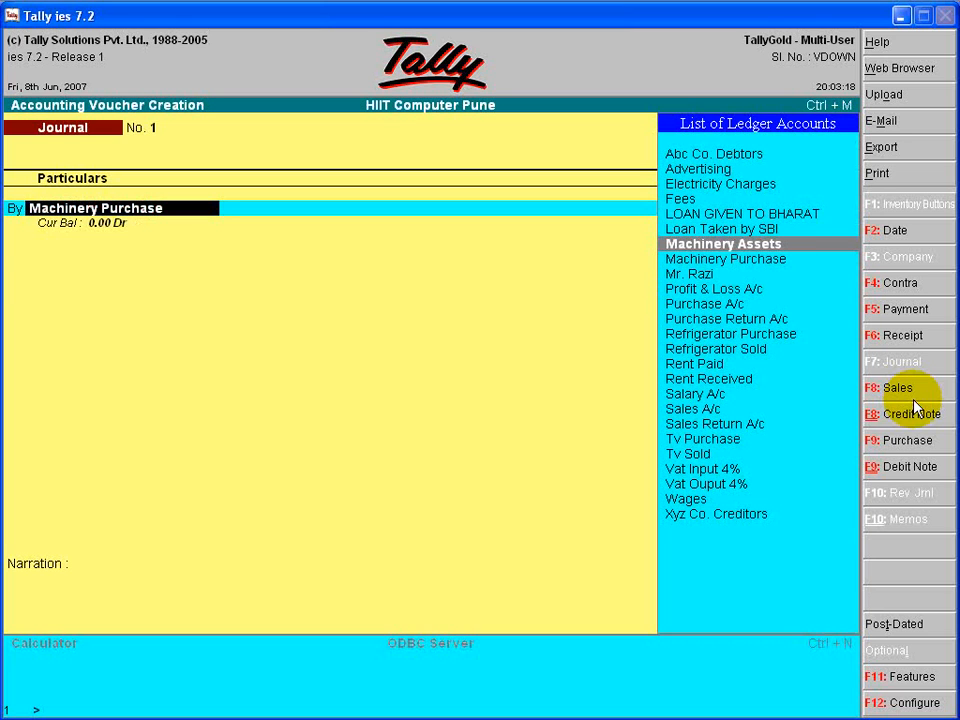
key("Down")
key("Up")
key("Return")
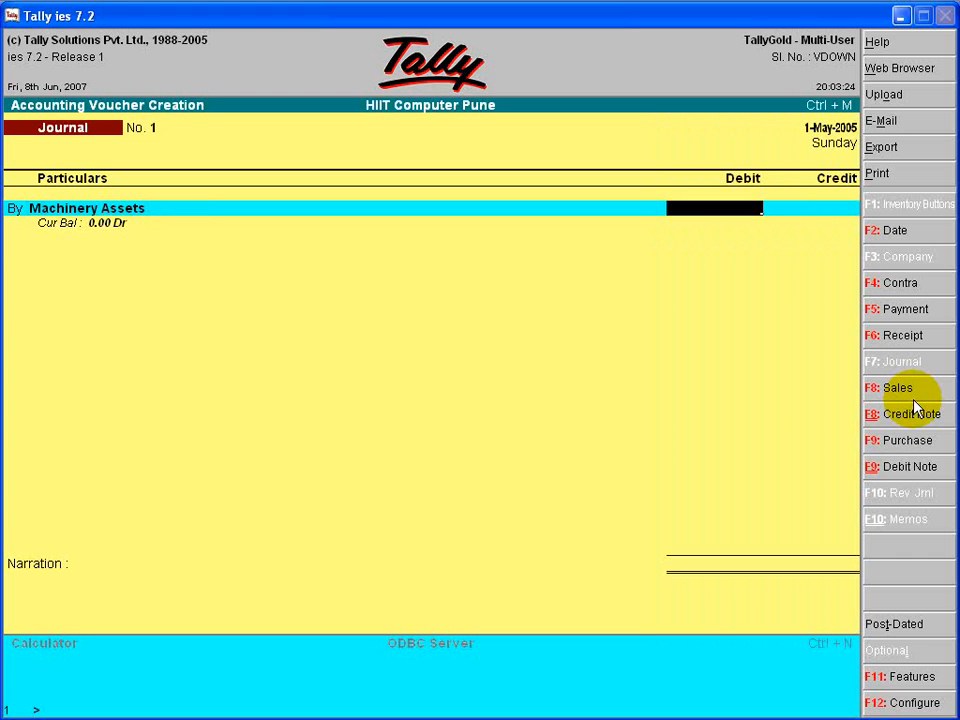
type("50000")
key("Return")
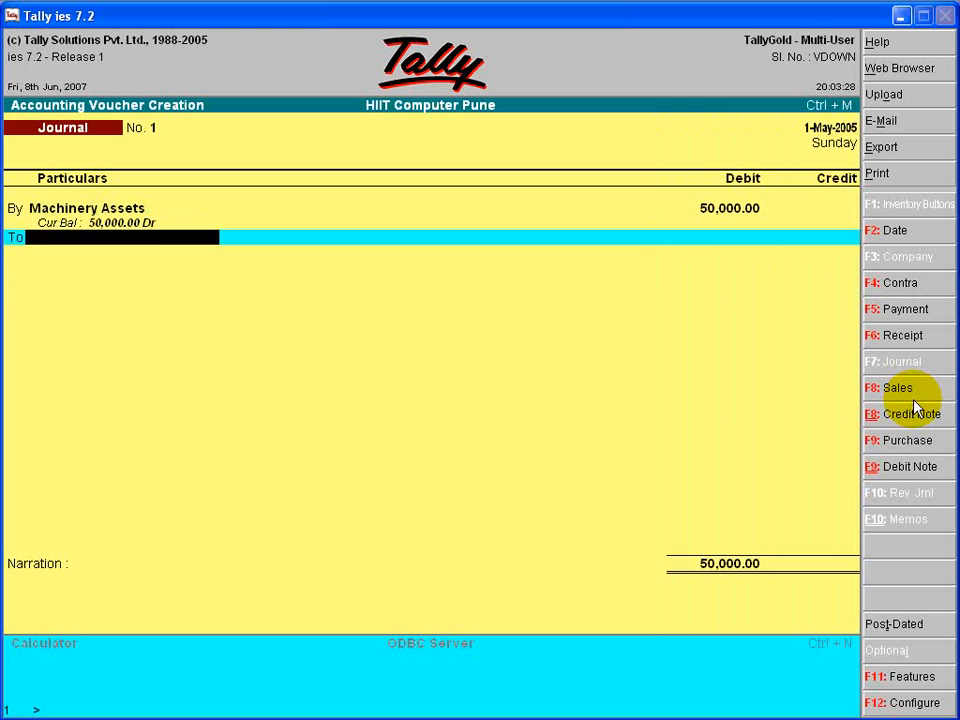
Credit the Machinery Purchase ledger with 50,000 in the journal voucher's second line
type("M")
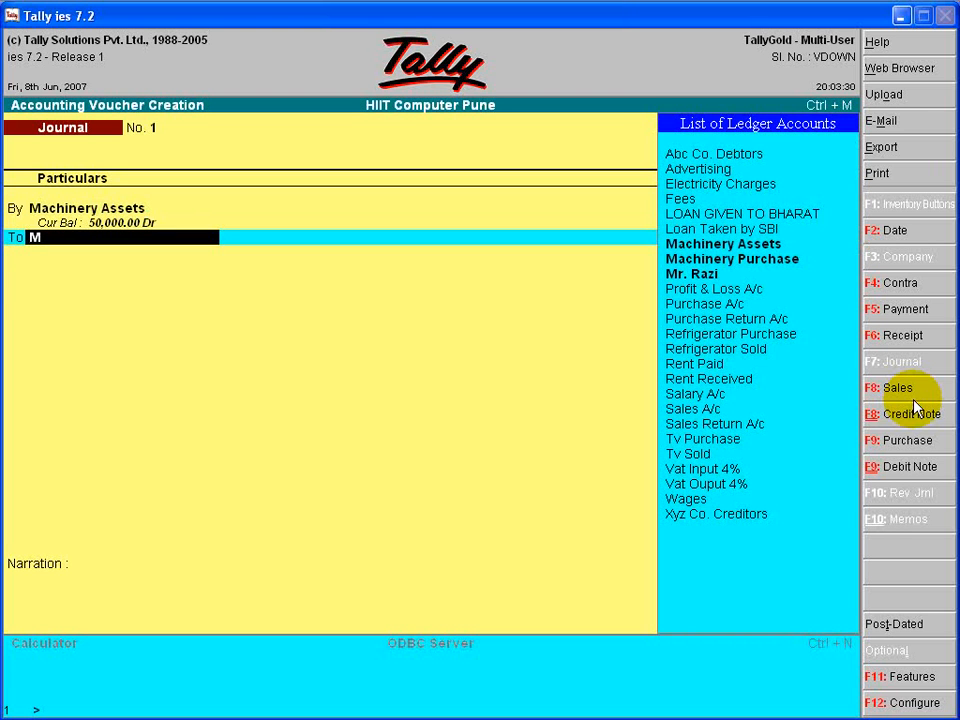
key("Down")
key("Down")
key("Return")
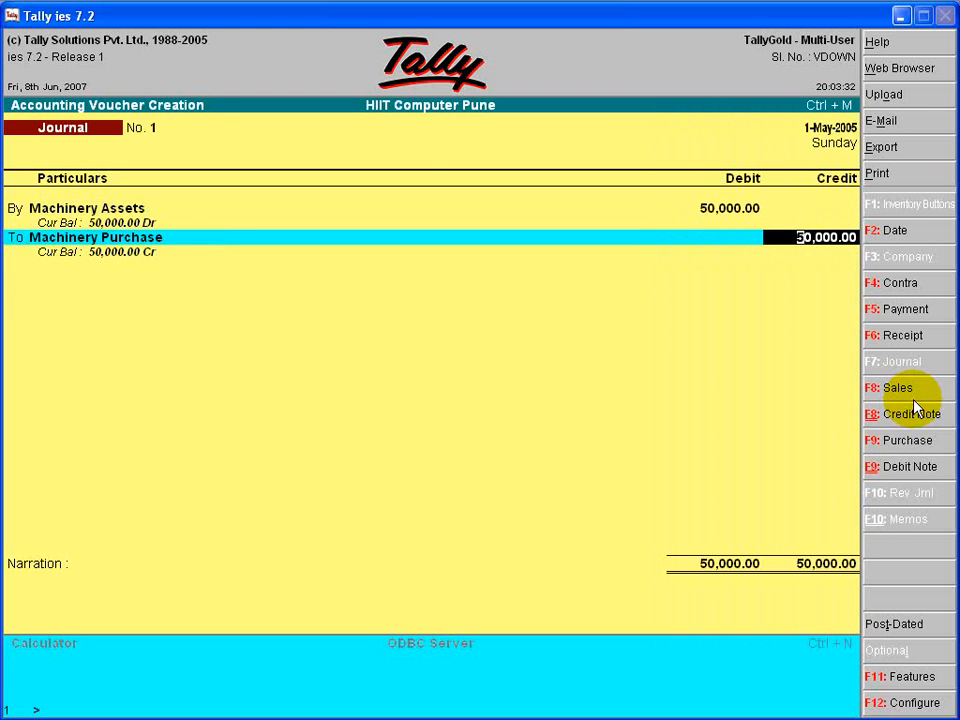
key("Return")
Add the narration "being machinery purchased" and save the journal voucher
type("be")
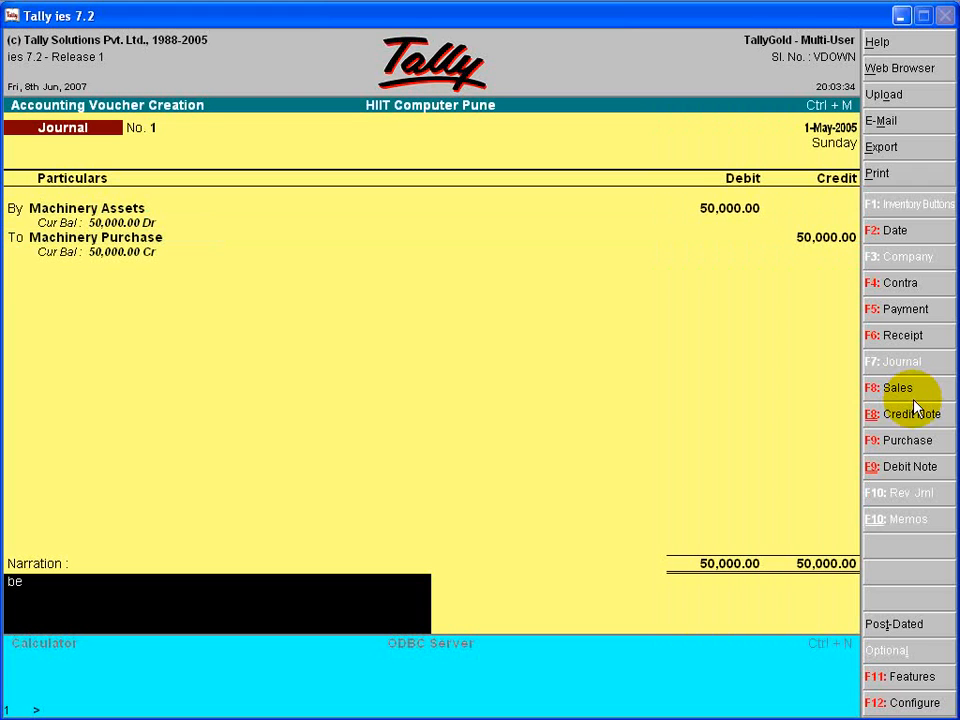
type("ing machinery purchased")
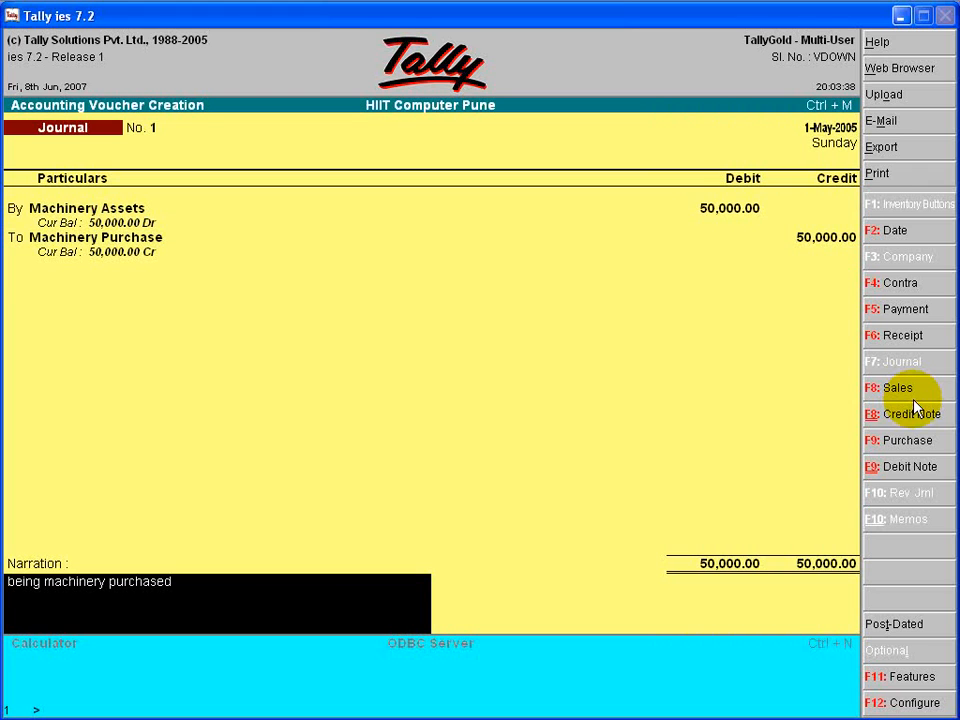
key("Return")
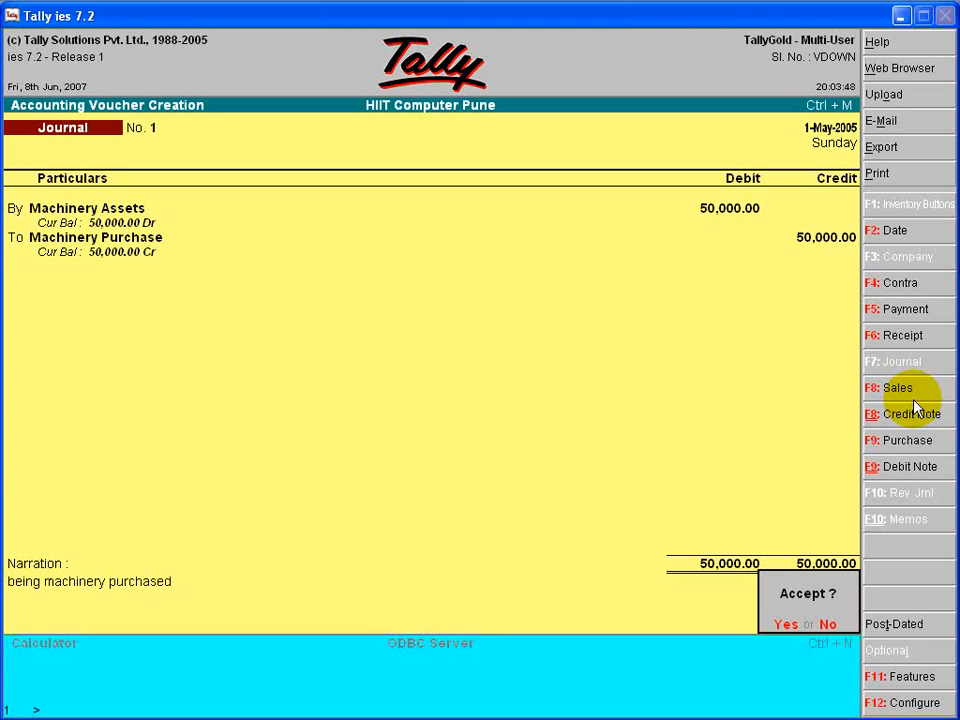
key("Return")
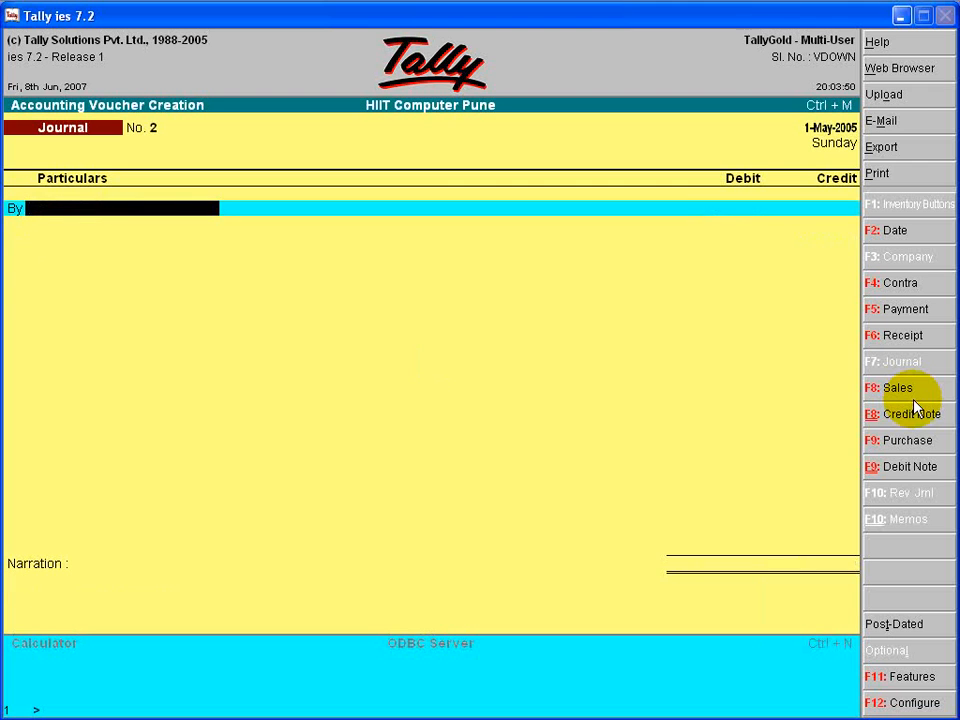
Leave voucher entry, open the Balance Sheet report and select the Fixed Assets line
key("Escape")
key("y")
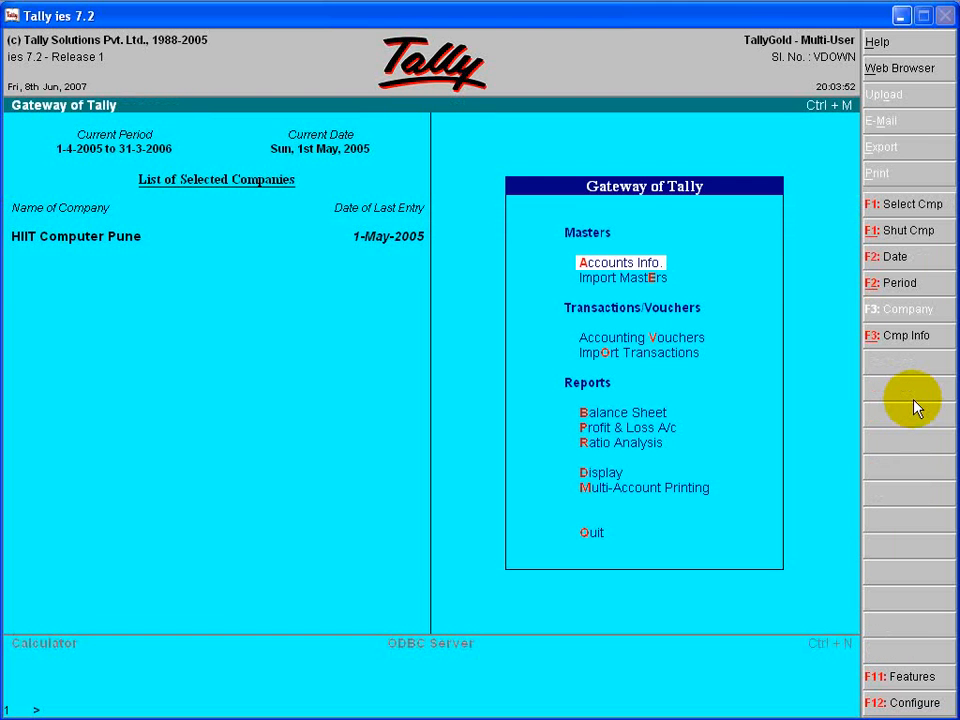
key("Down")
key("Down")
key("Down")
key("Down")
key("Down")
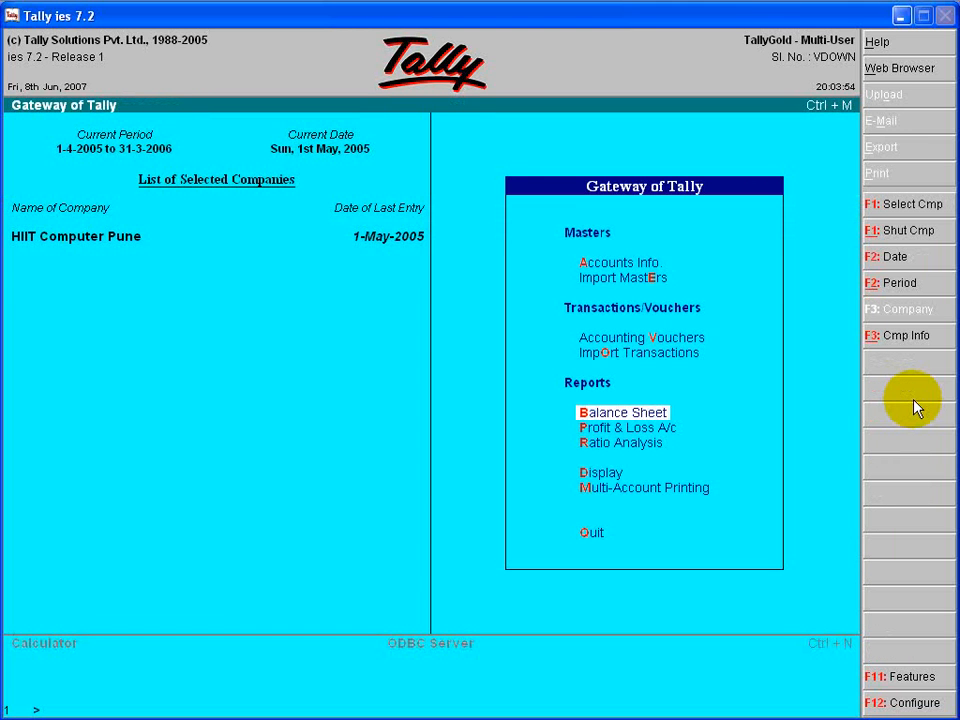
key("Up")
key("Return")
key("Right")
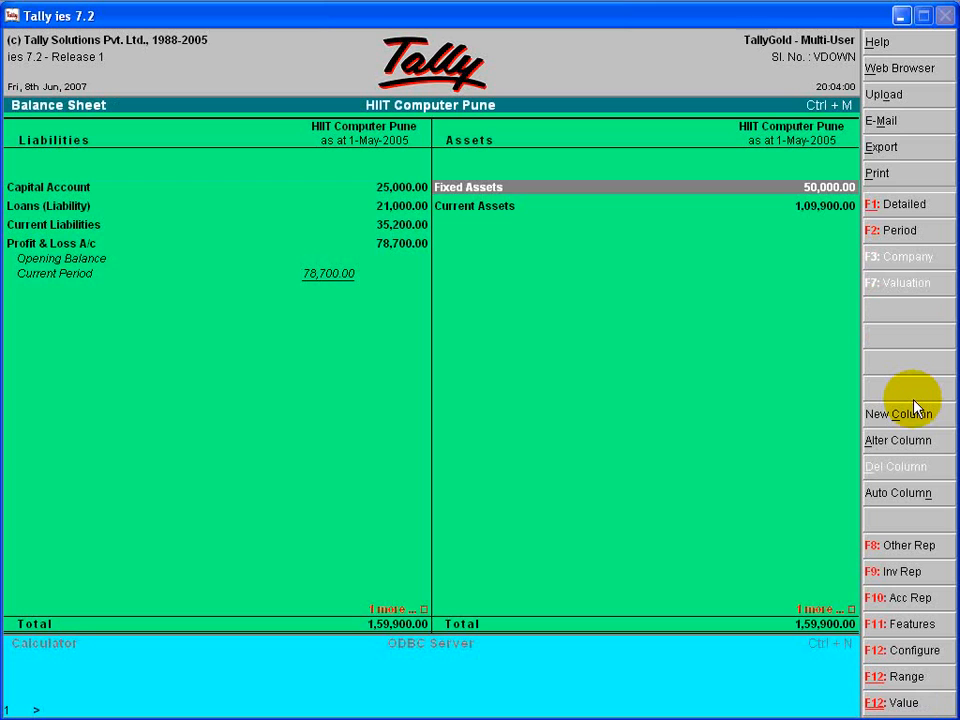
Examine the ledger breakdown of Fixed Assets in the Balance Sheet and return to the Gateway of Tally
key("Return")
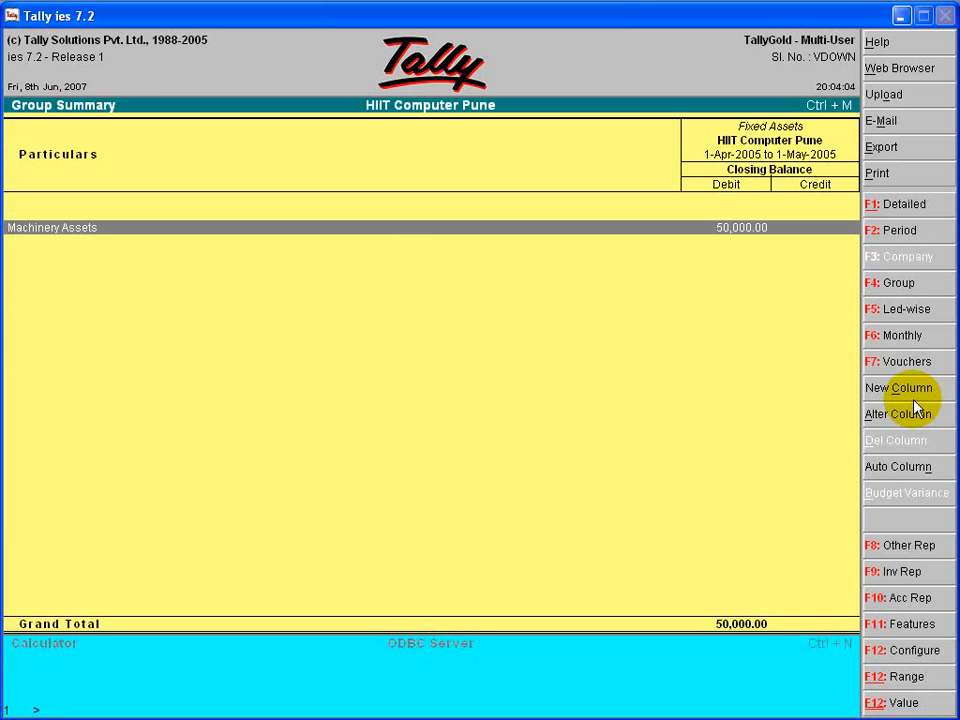
key("Escape")
key("Escape")
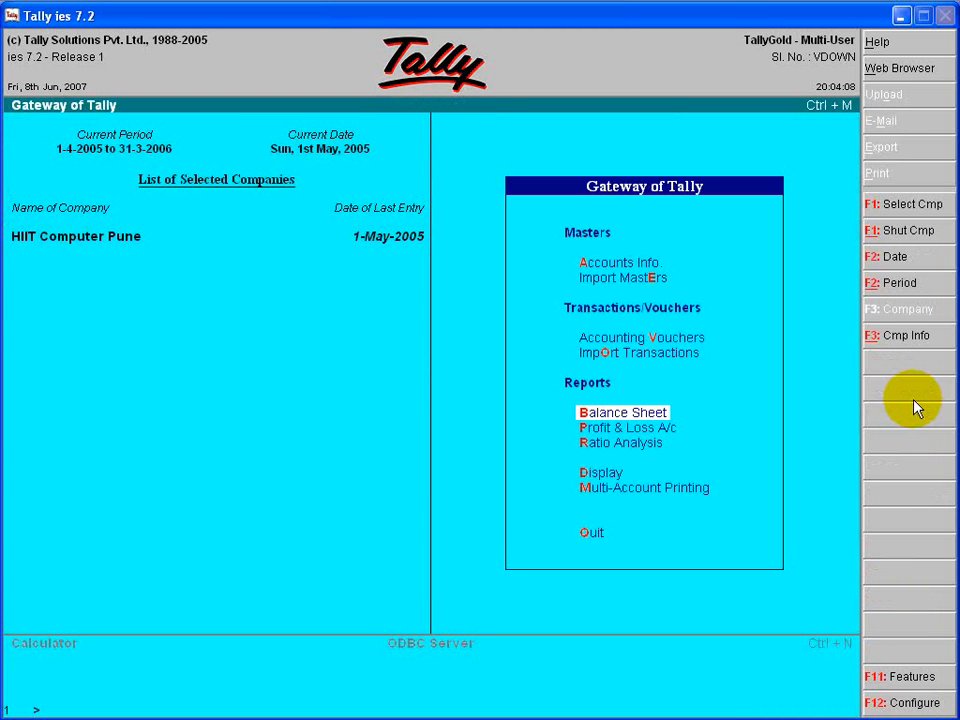
Examine the Purchase Accounts breakdown in the Profit & Loss A/c and return to the Gateway of Tally
key("Down")
key("Return")
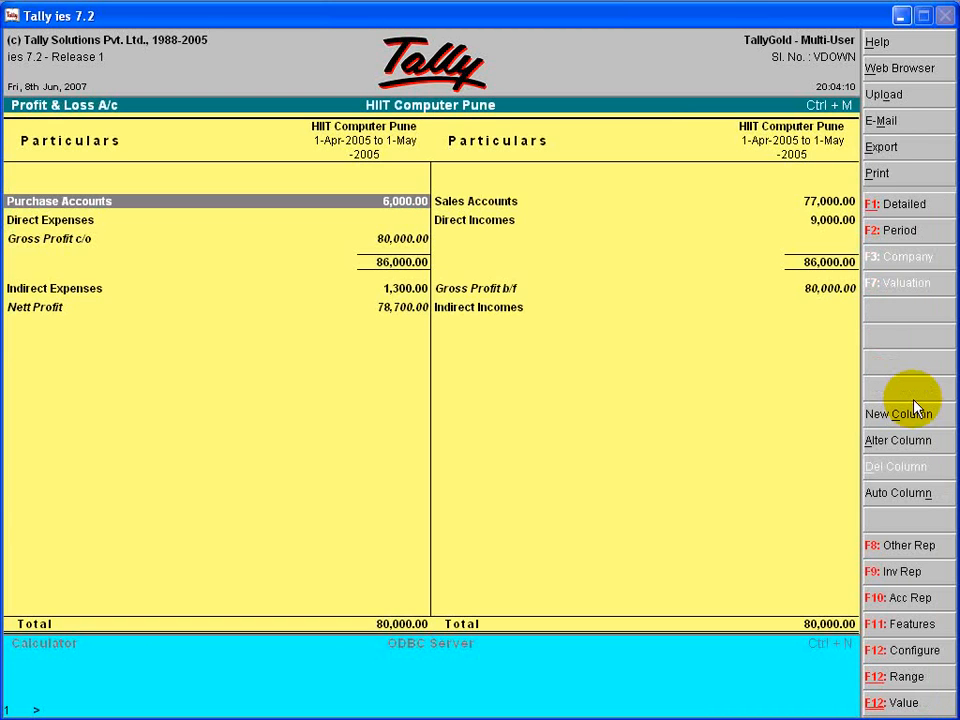
key("Return")
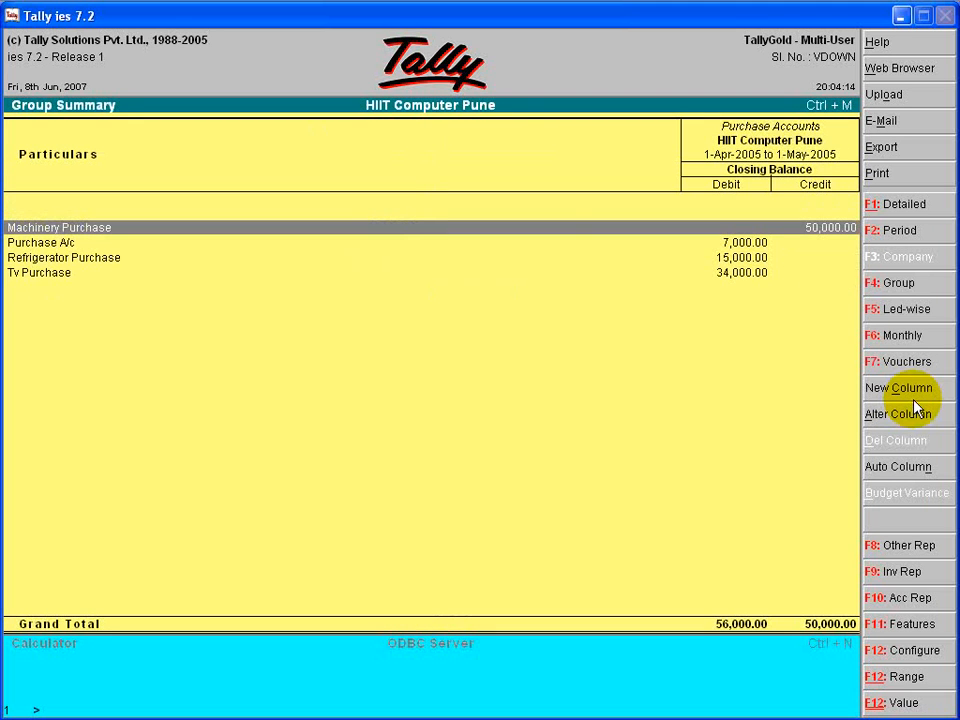
key("Escape")
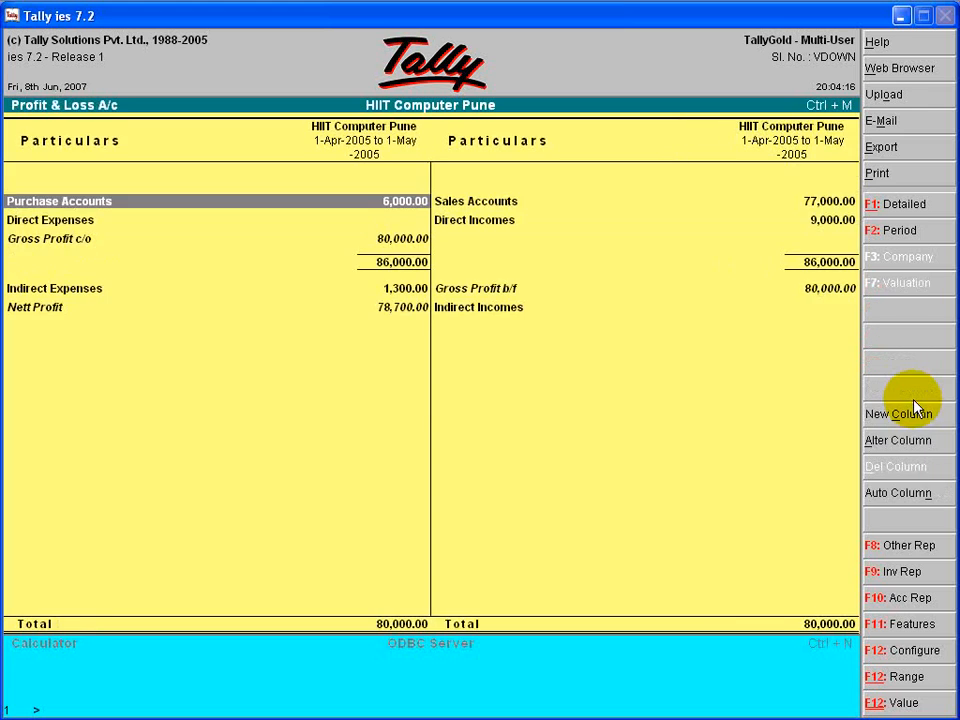
key("Escape")
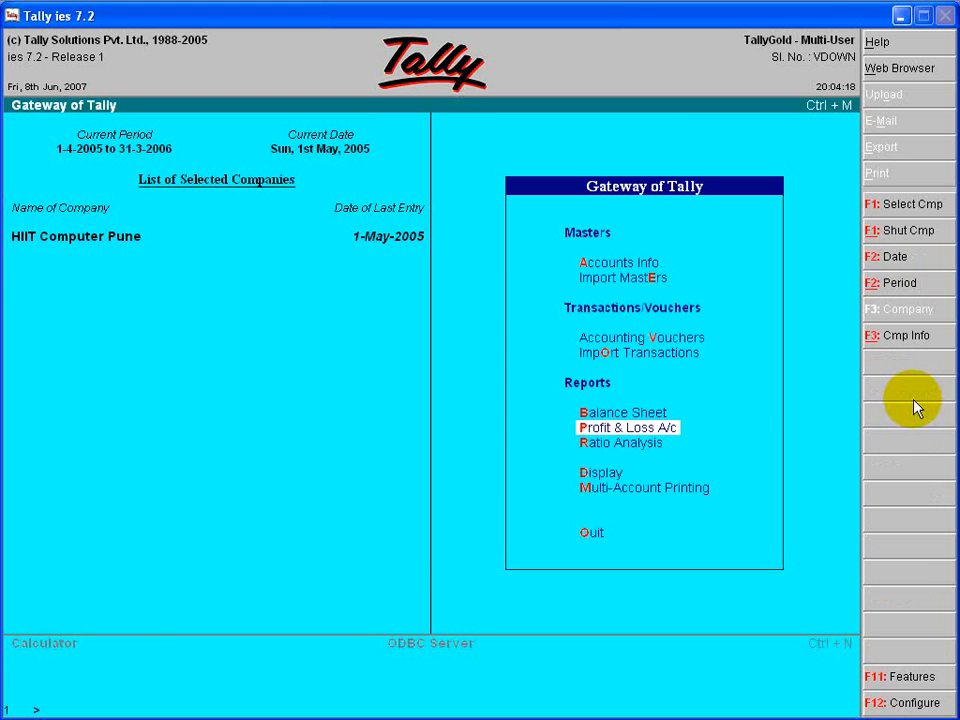
Open the single ledger creation form from the accounts masters
key("Up")
key("Up")
key("Up")
key("Up")
key("Up")
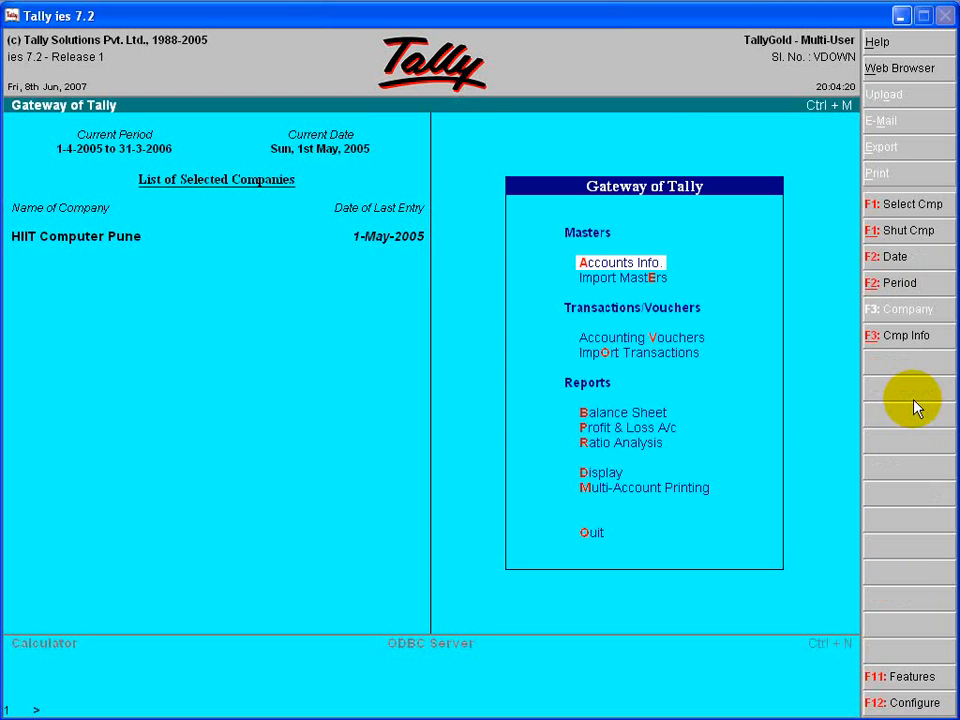
key("Return")
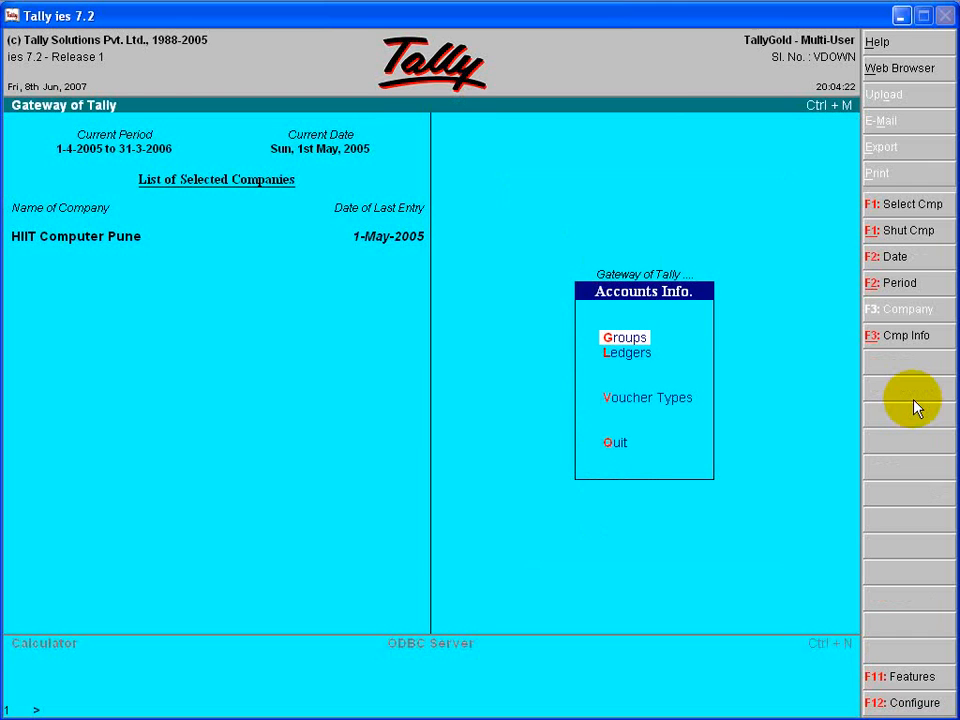
key("Down")
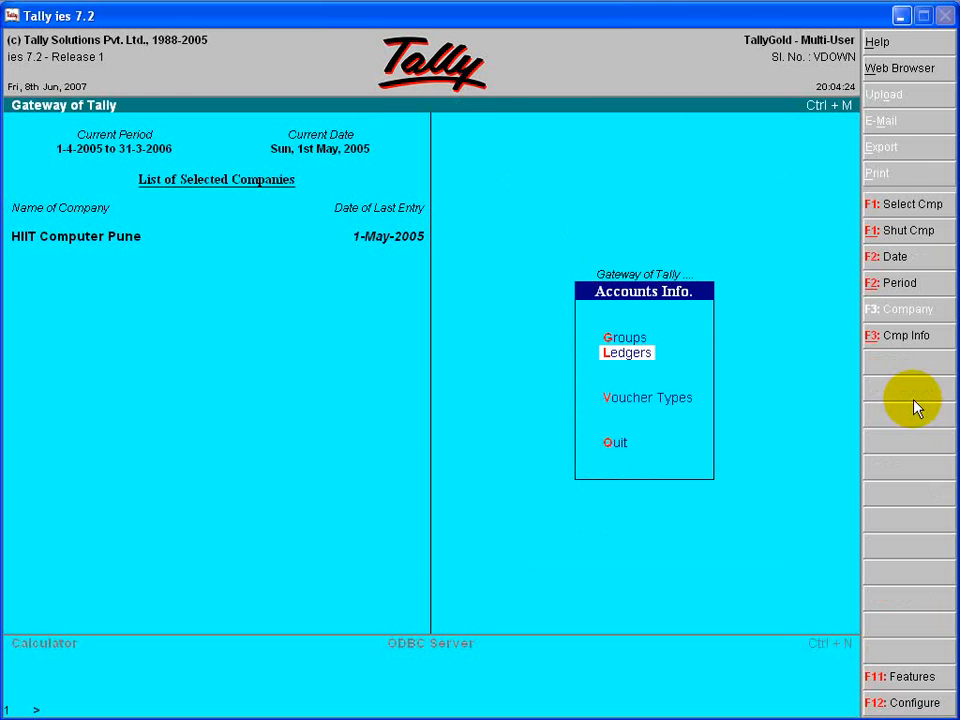
key("Return")
key("Return")
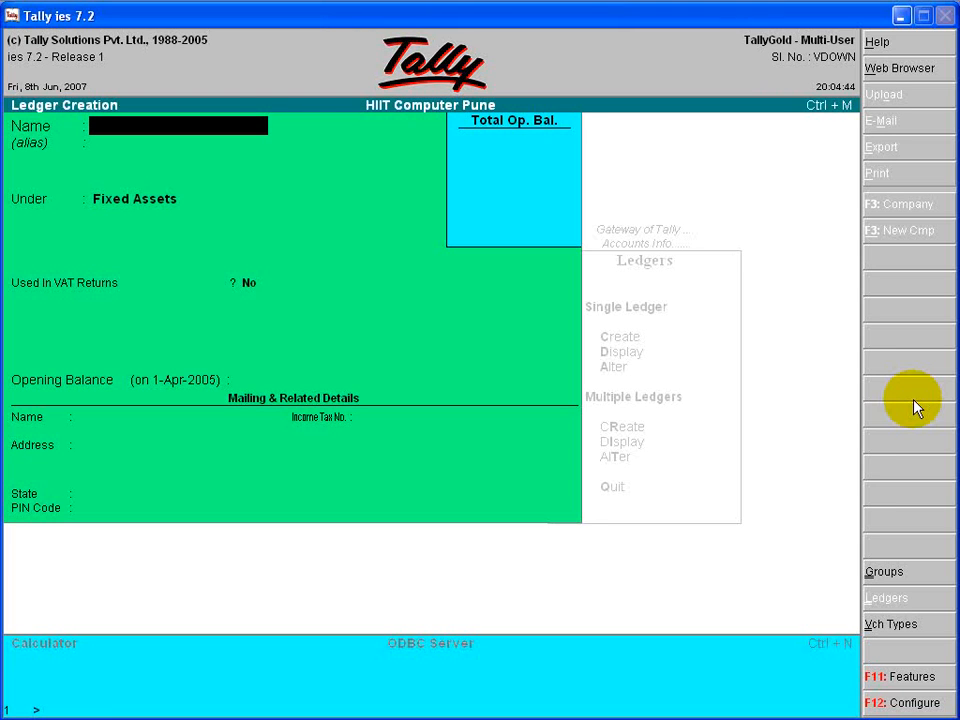
Name the new ledger "Mseb Bills Payable" and leave its alias blank
type("B")
key("BackSpace")
type("Mseb Bills")
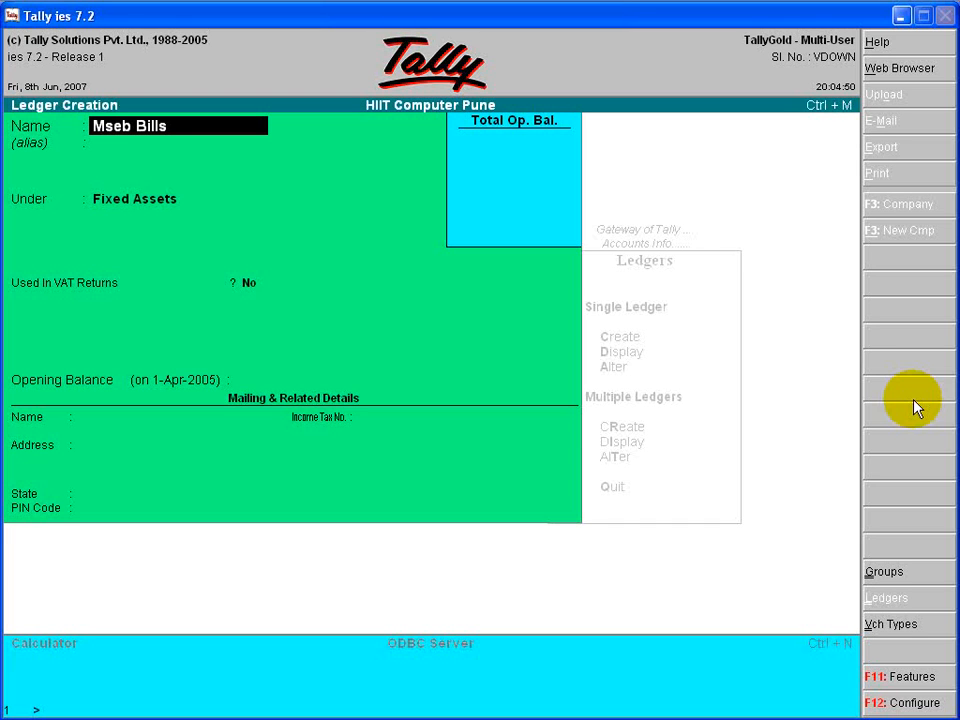
type(" Payable")
key("Return")
key("Return")
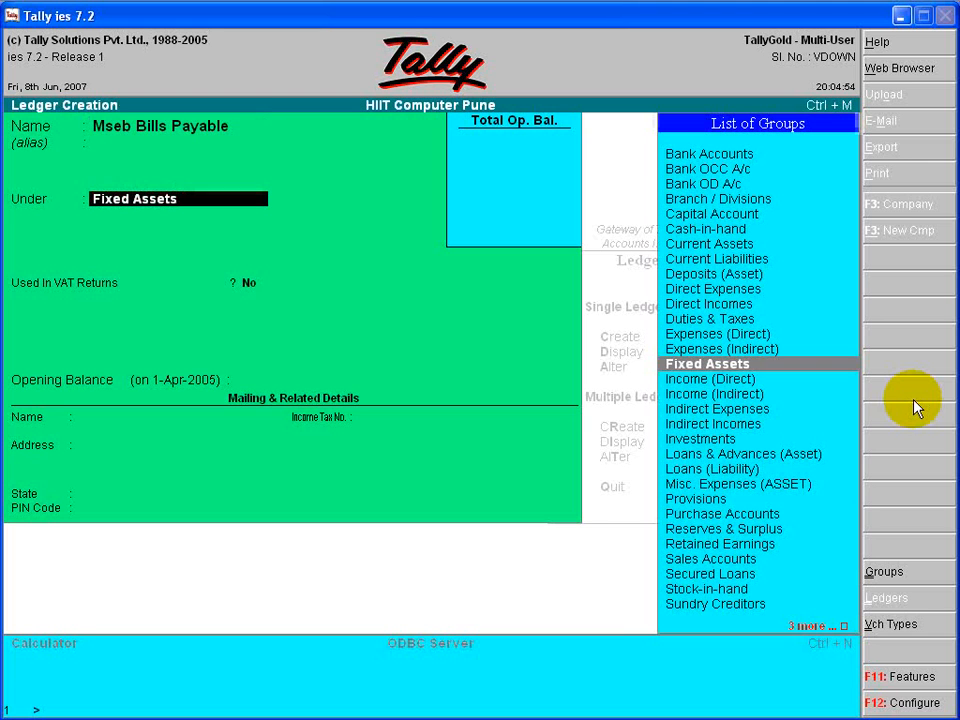
Place the ledger under the Provisions group without an opening balance, save it and return to the Gateway of Tally
type("P")
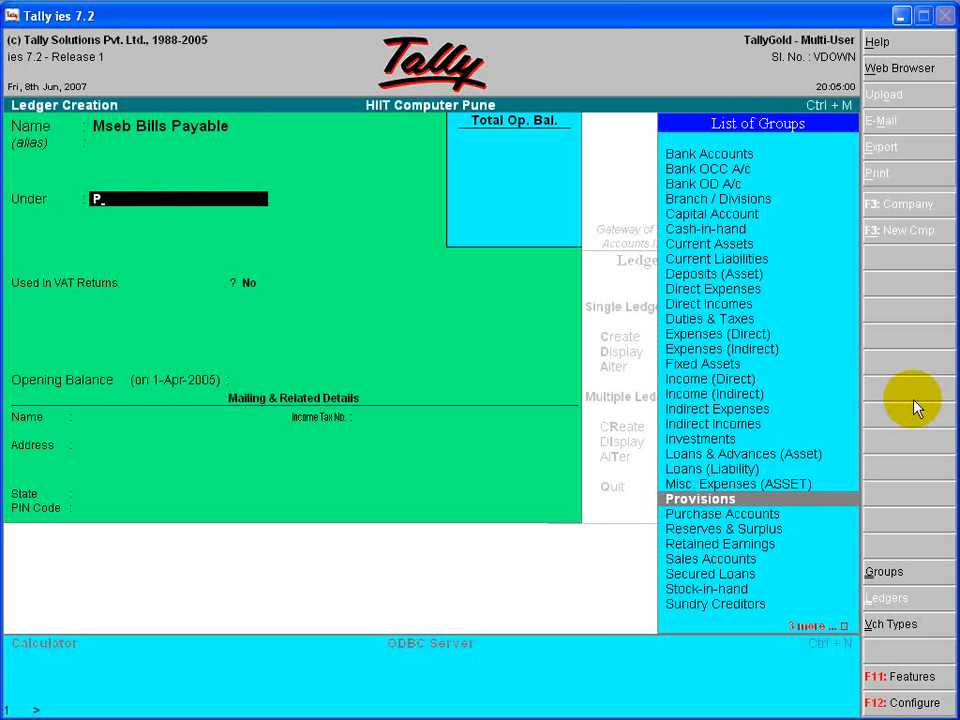
key("Return")
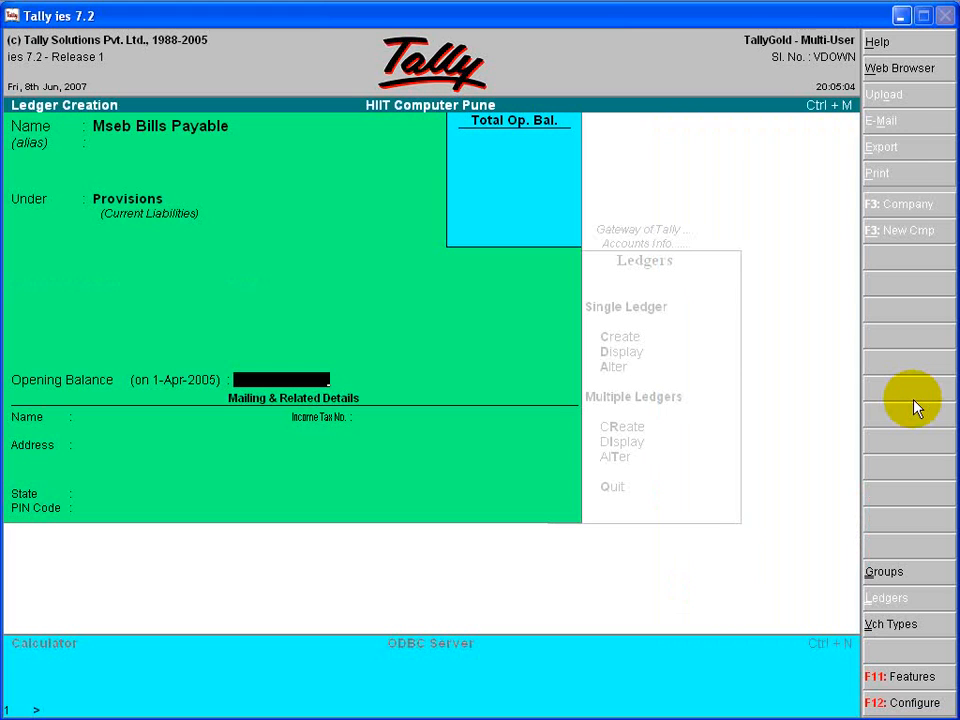
key("Return")
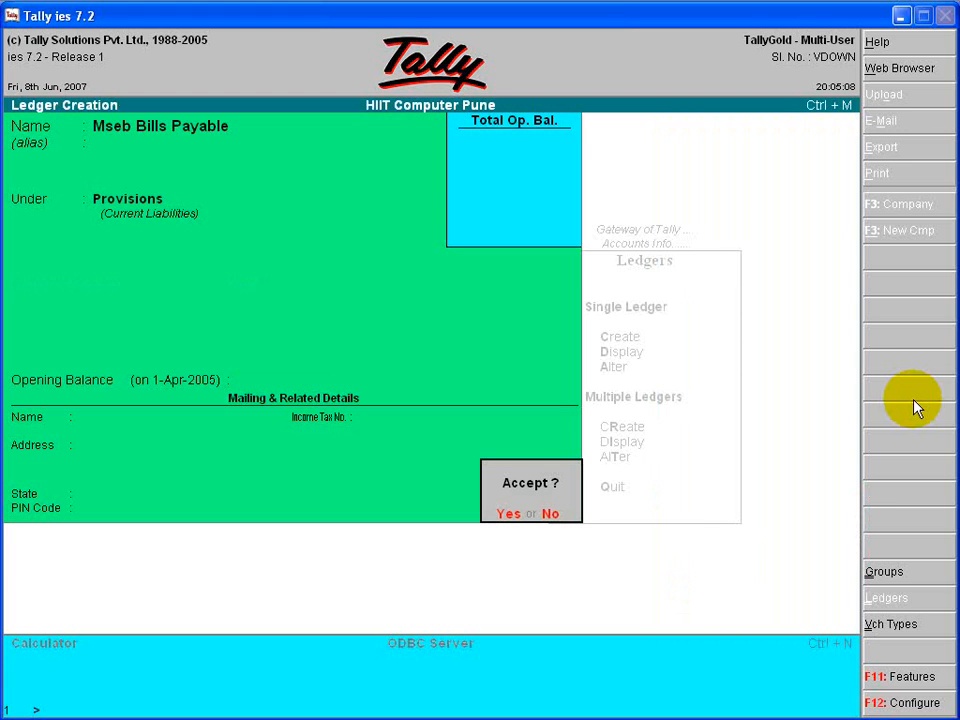
key("y")
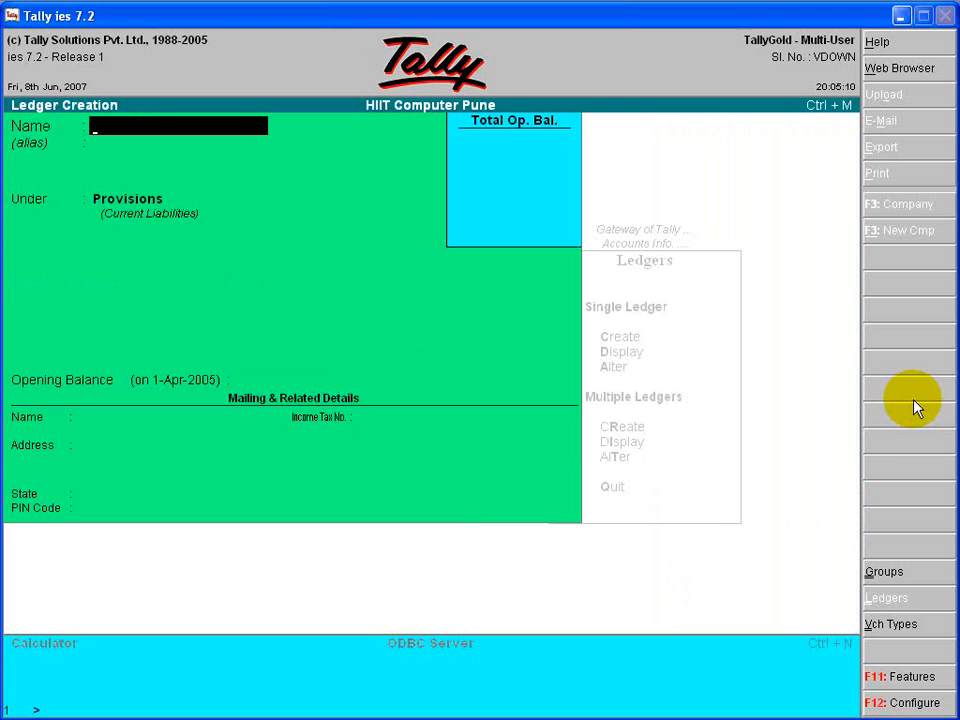
key("y")
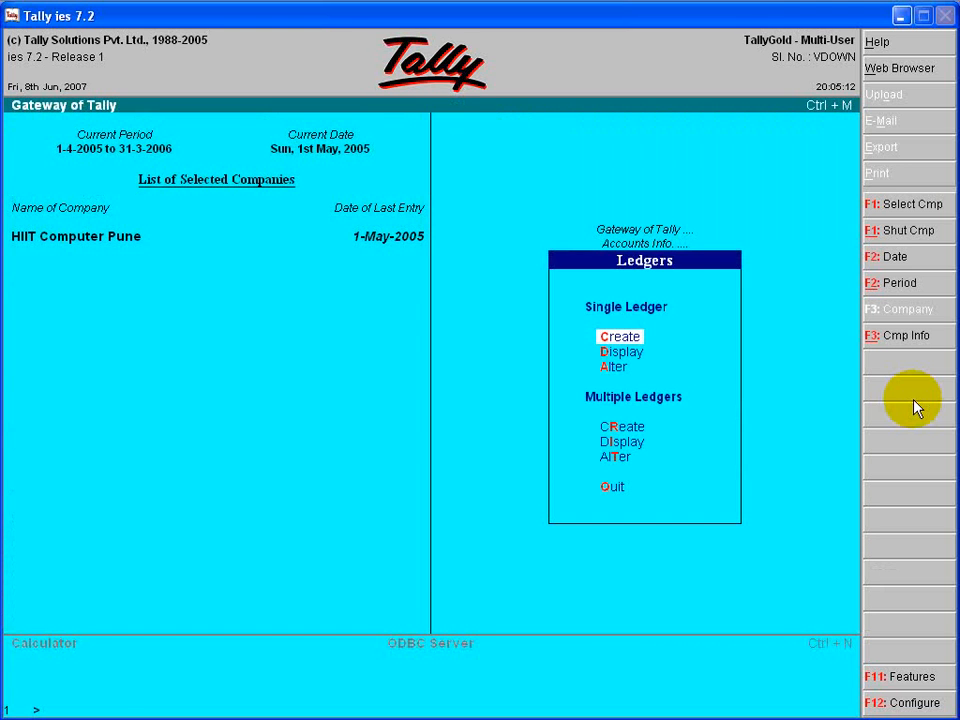
key("Escape")
key("Escape")
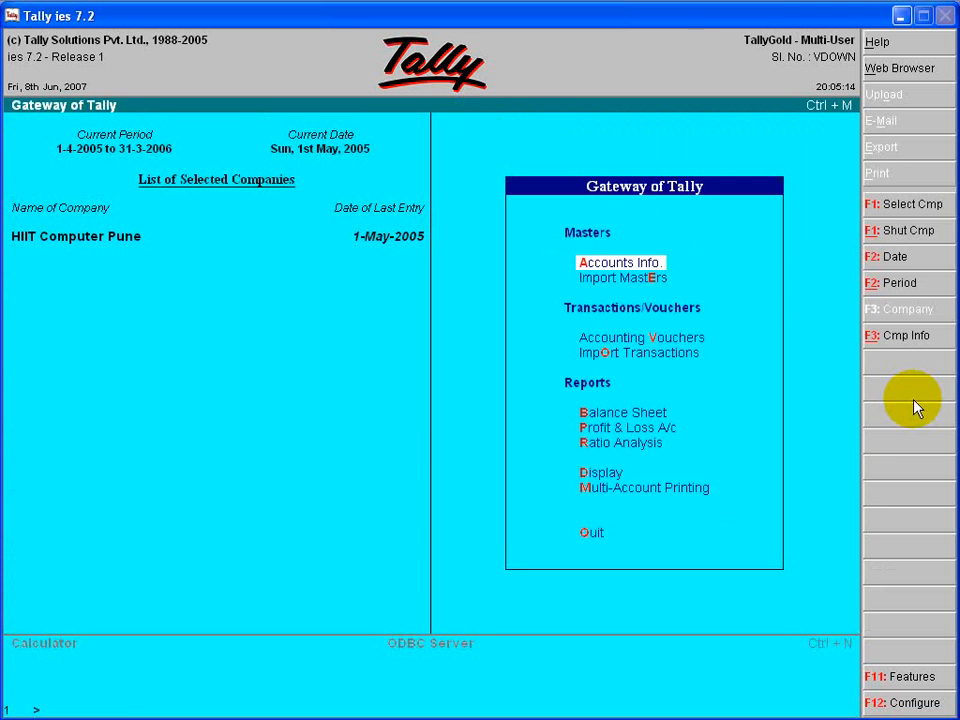
Start a journal voucher and debit the Electricity Charges ledger with 4,000 in its first line
key("Down")
key("Down")
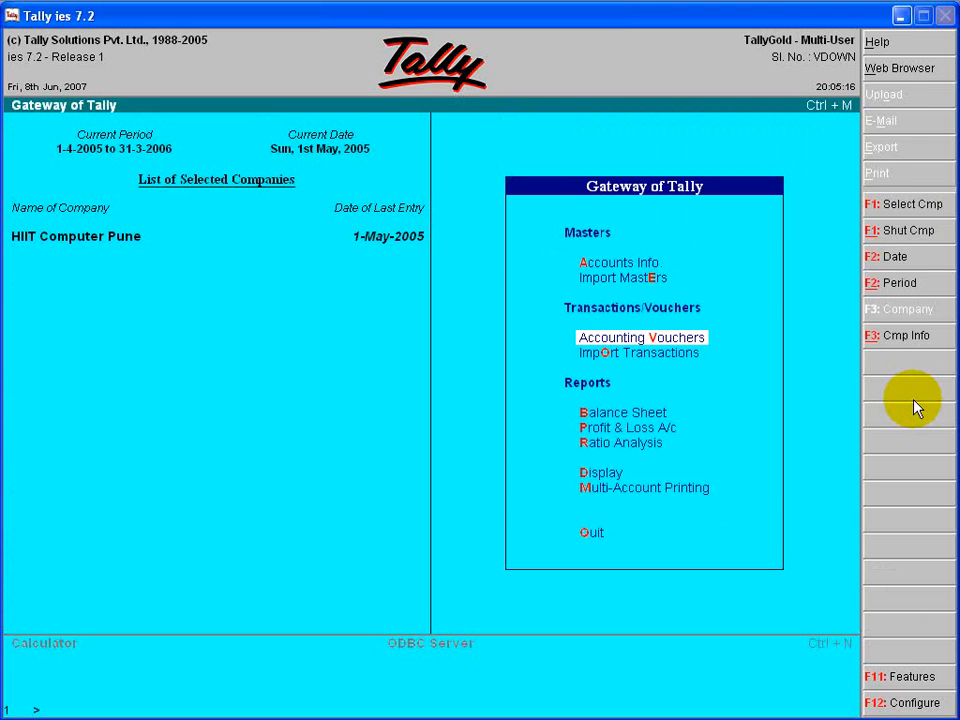
key("Return")
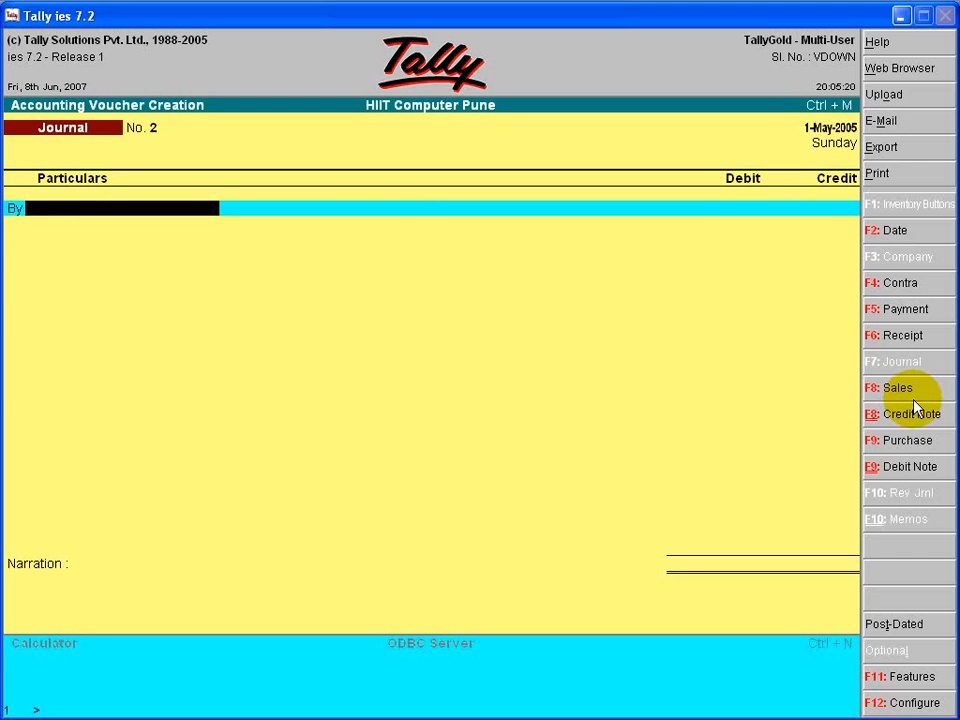
type("E")
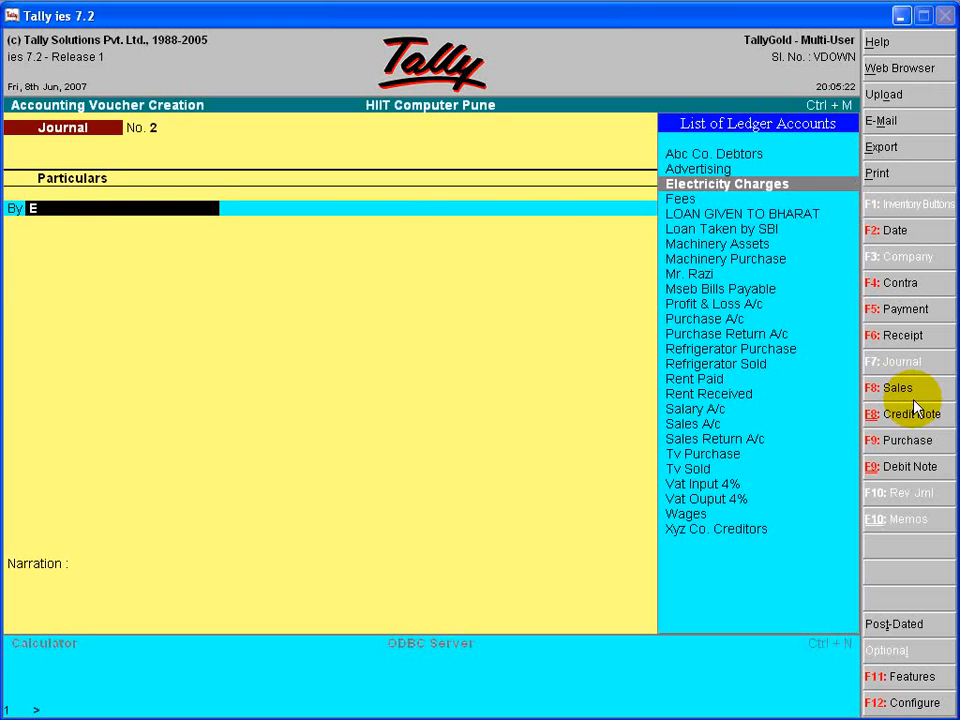
key("Return")
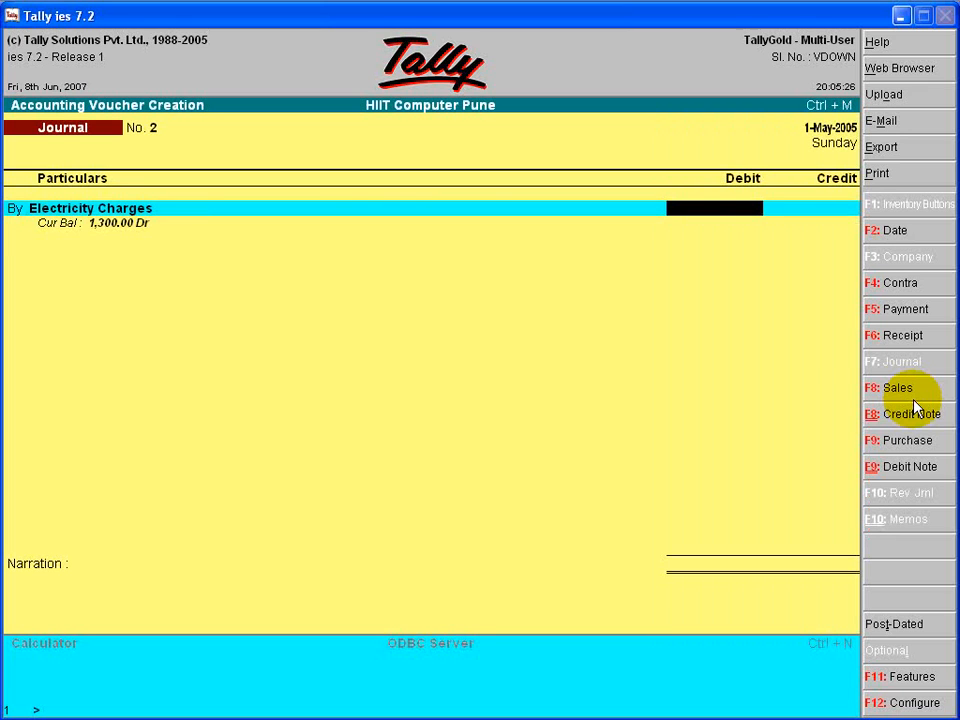
type("4000")
key("Return")
key("Return")
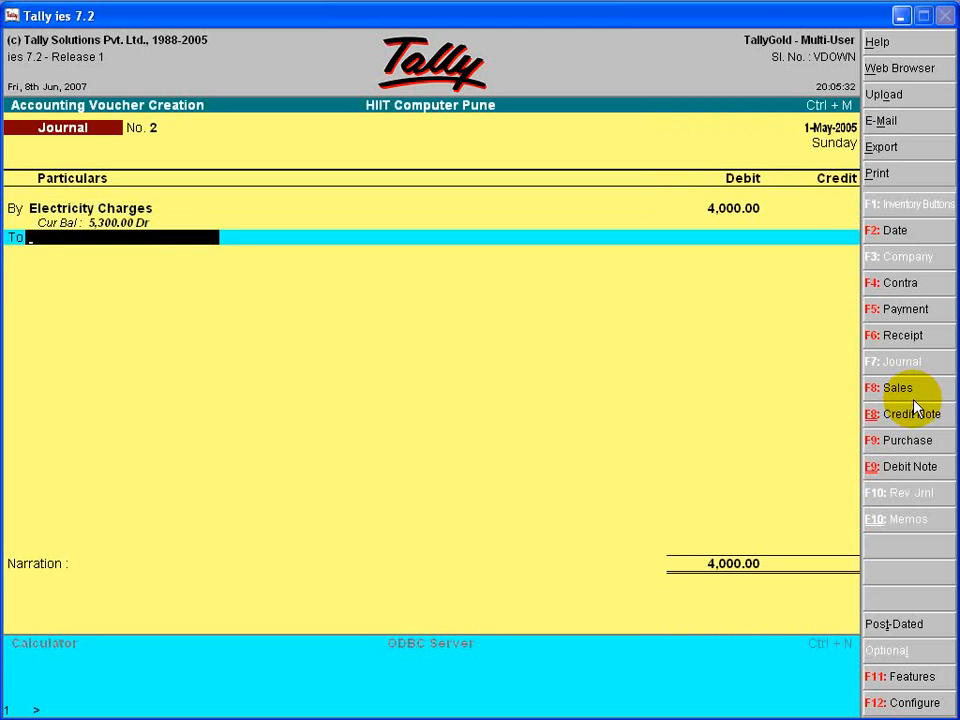
Credit the Mseb Bills Payable ledger with 4,000 in the journal voucher's second line
type("M")
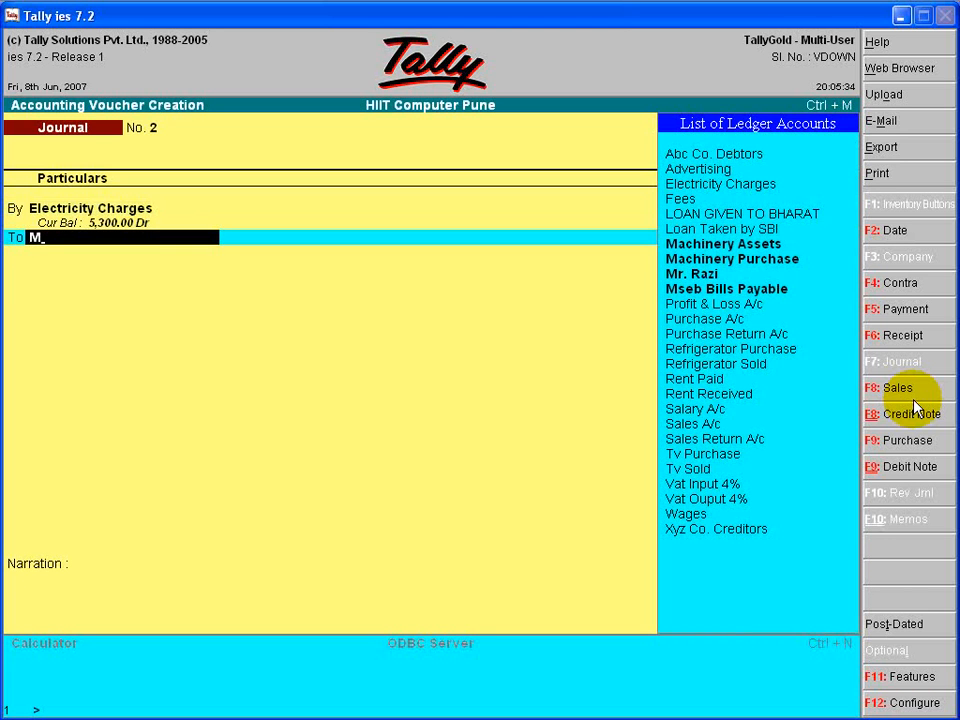
key("Down")
key("Down")
key("Down")
key("Down")
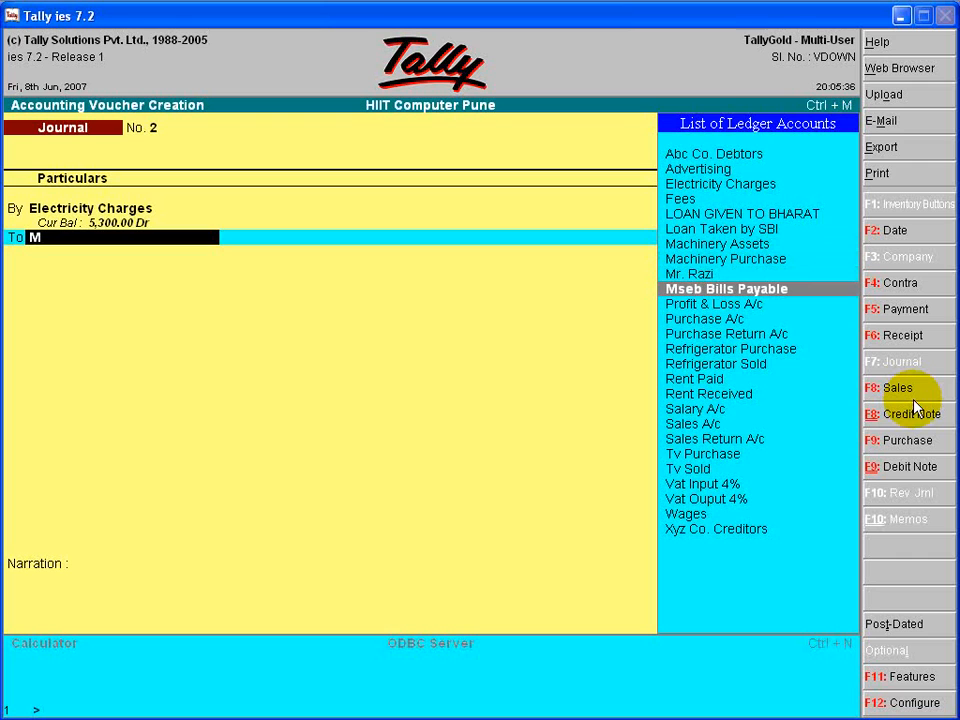
key("Return")
key("Return")
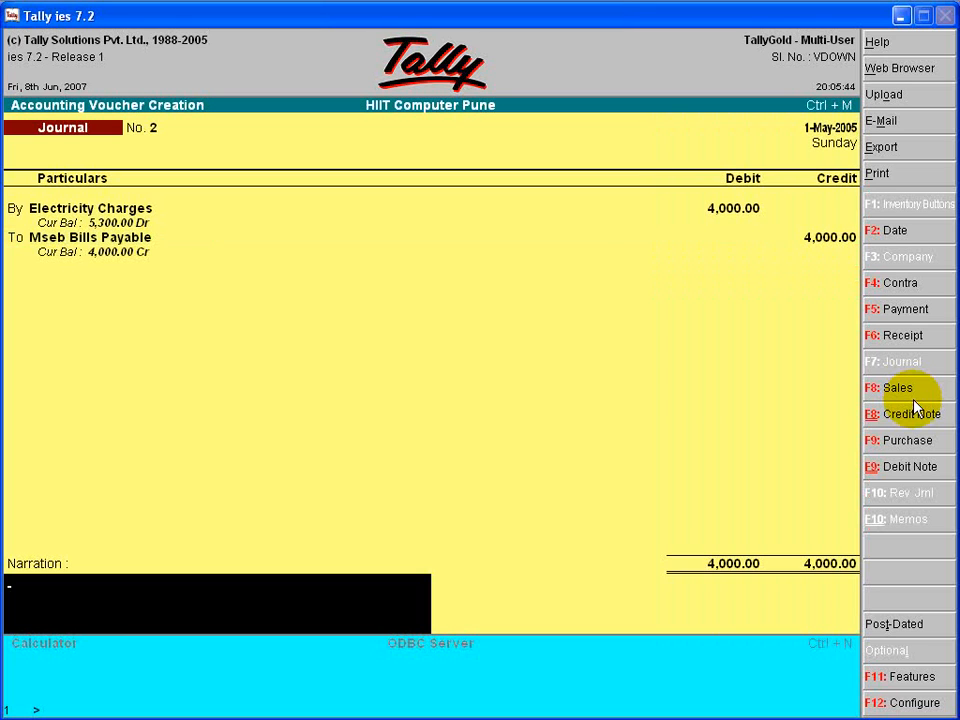
Save the journal voucher without a narration and leave voucher entry
key("Return")
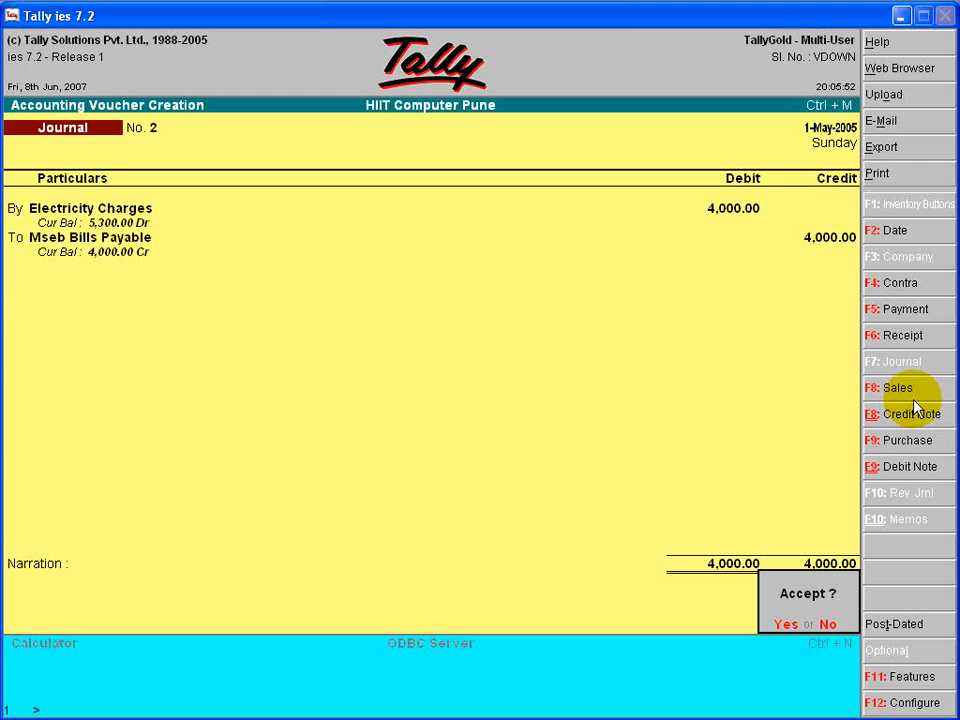
key("y")
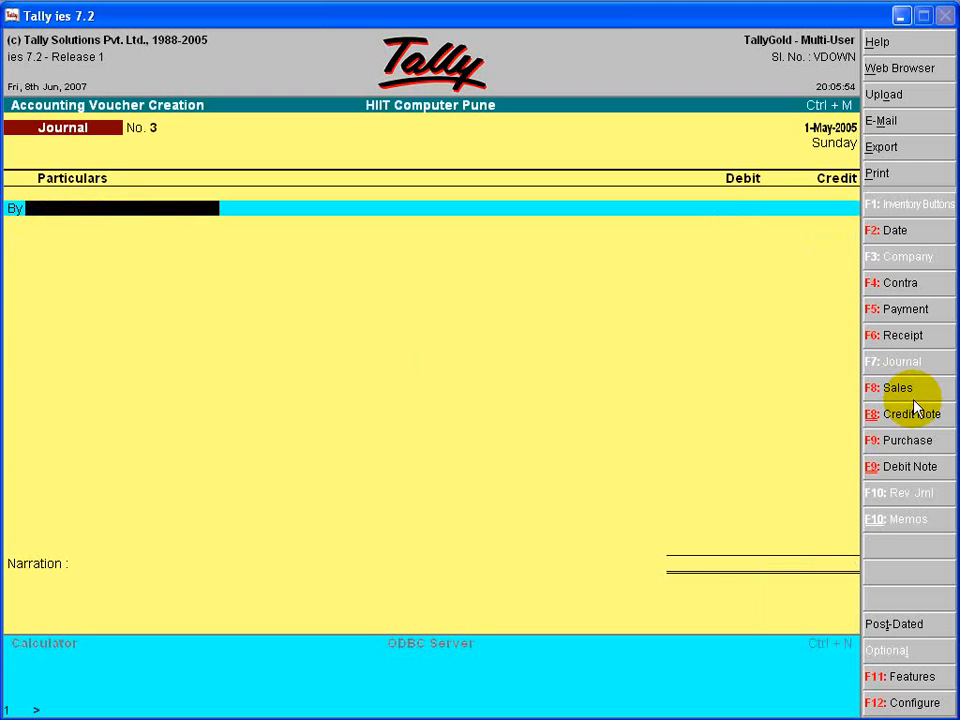
key("Escape")
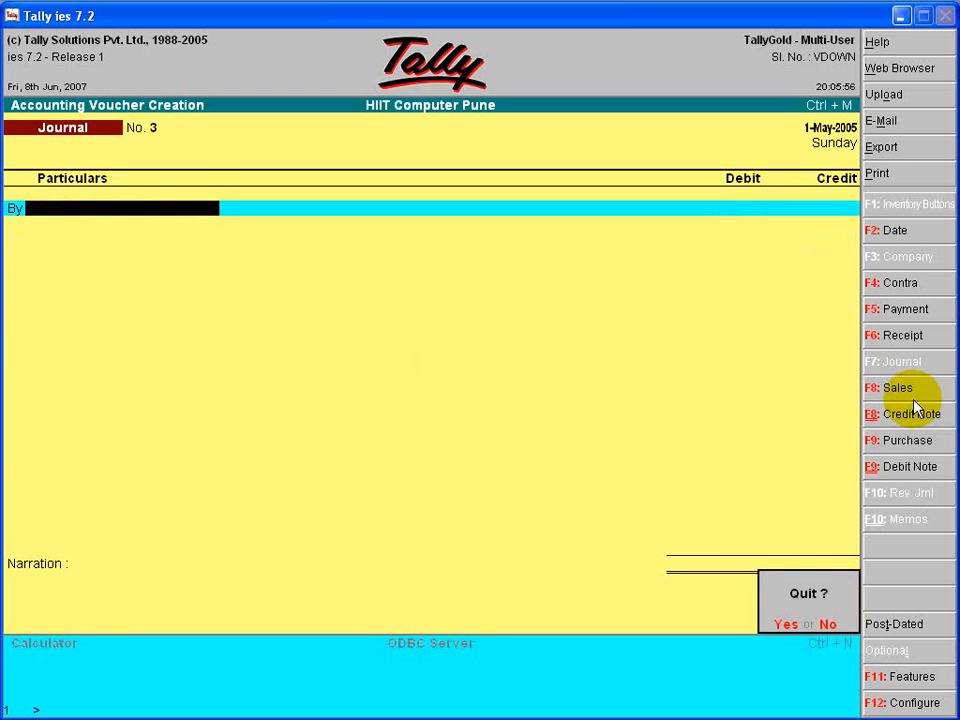
key("y")
Open the Balance Sheet and drill down through Current Liabilities into Provisions to examine its ledgers
key("Down")
key("Down")
key("Down")
key("Down")
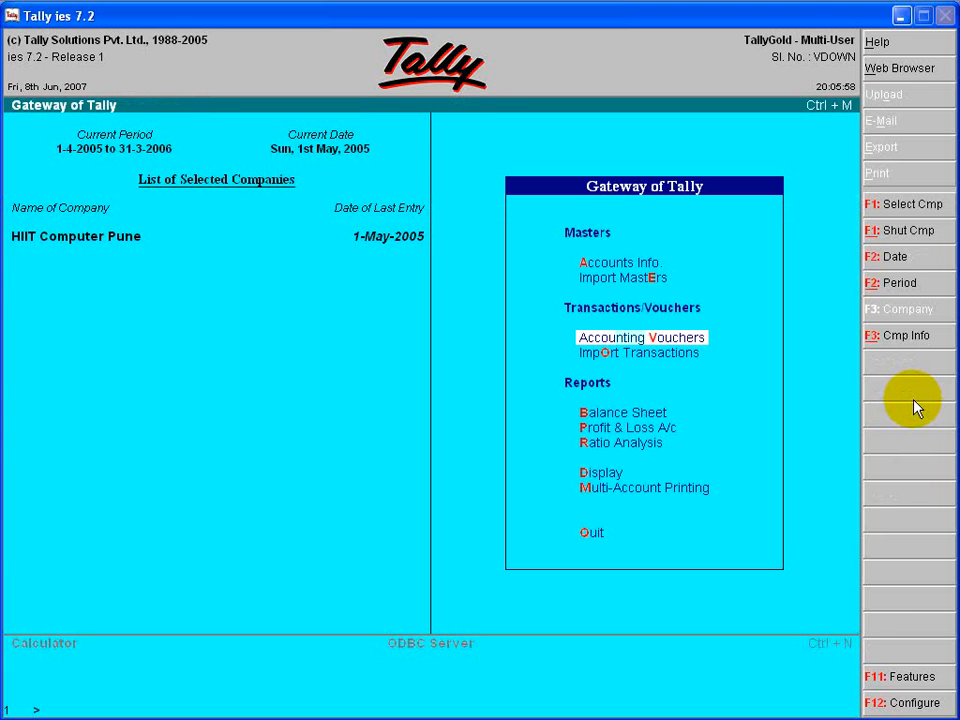
key("Return")
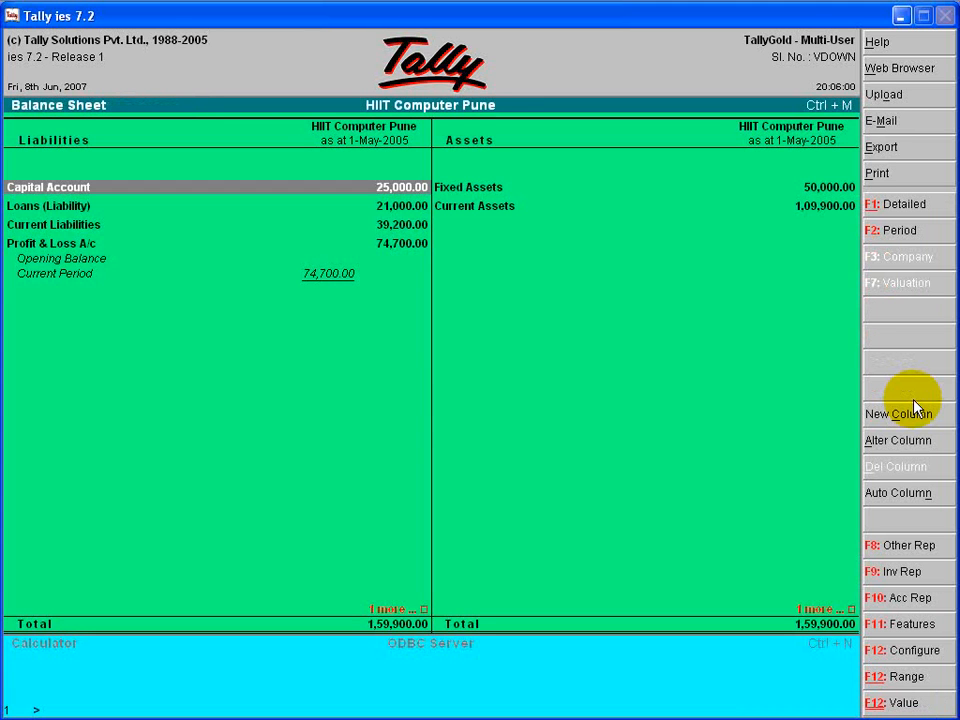
key("Down")
key("Down")
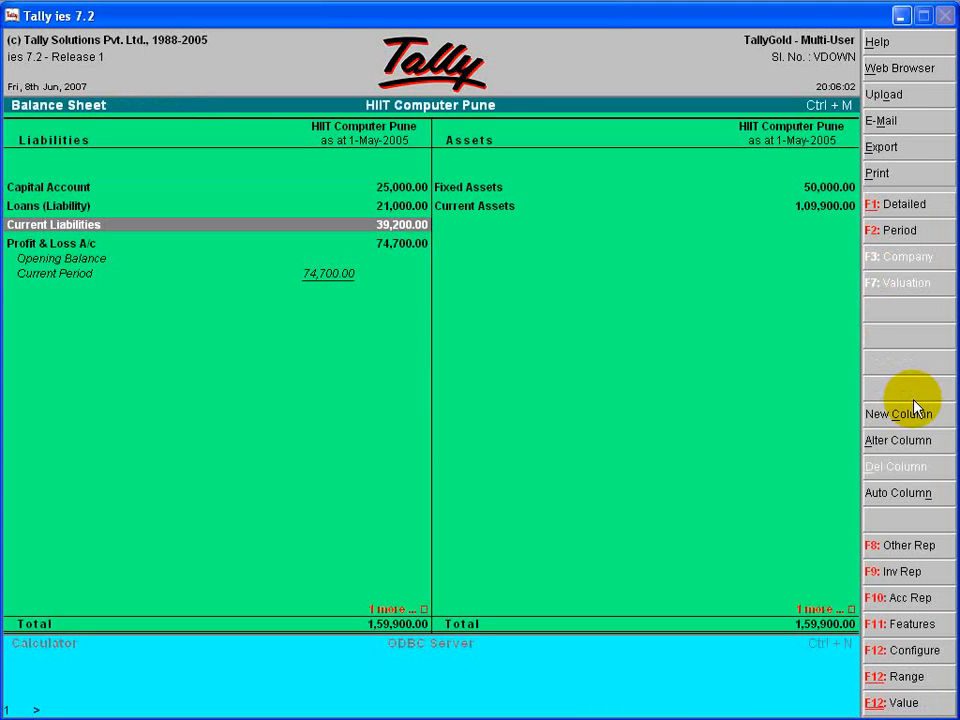
key("Return")
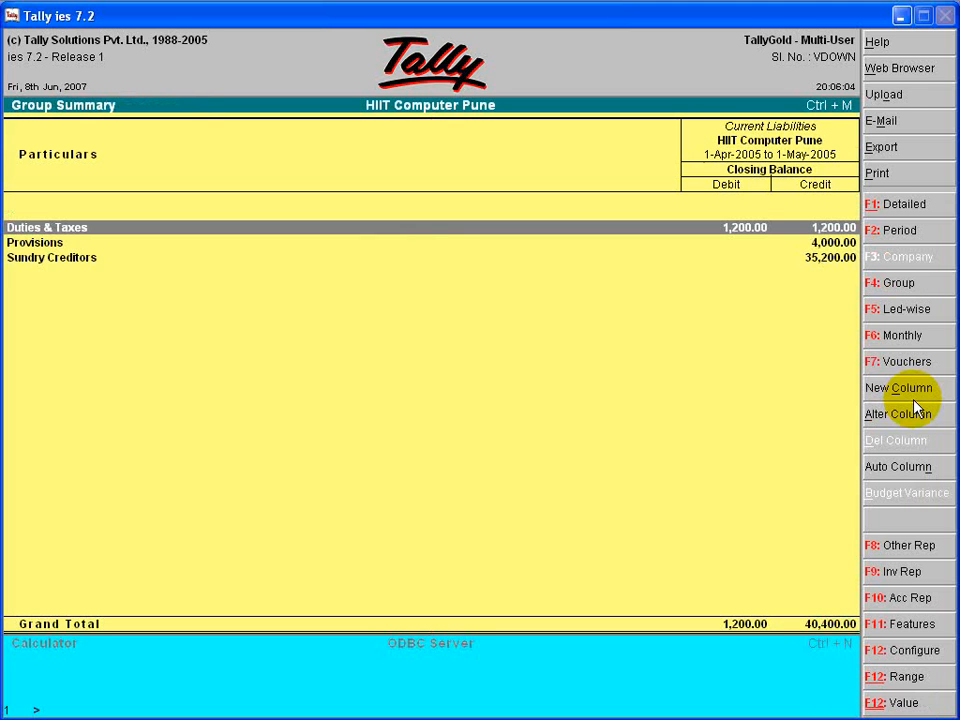
key("Down")
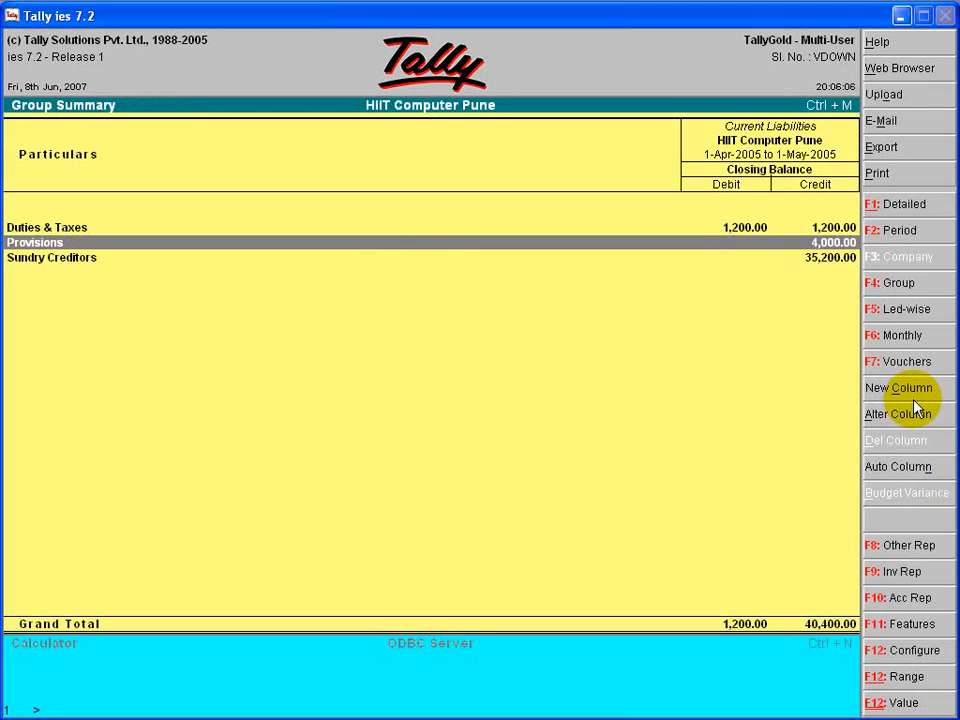
key("Return")
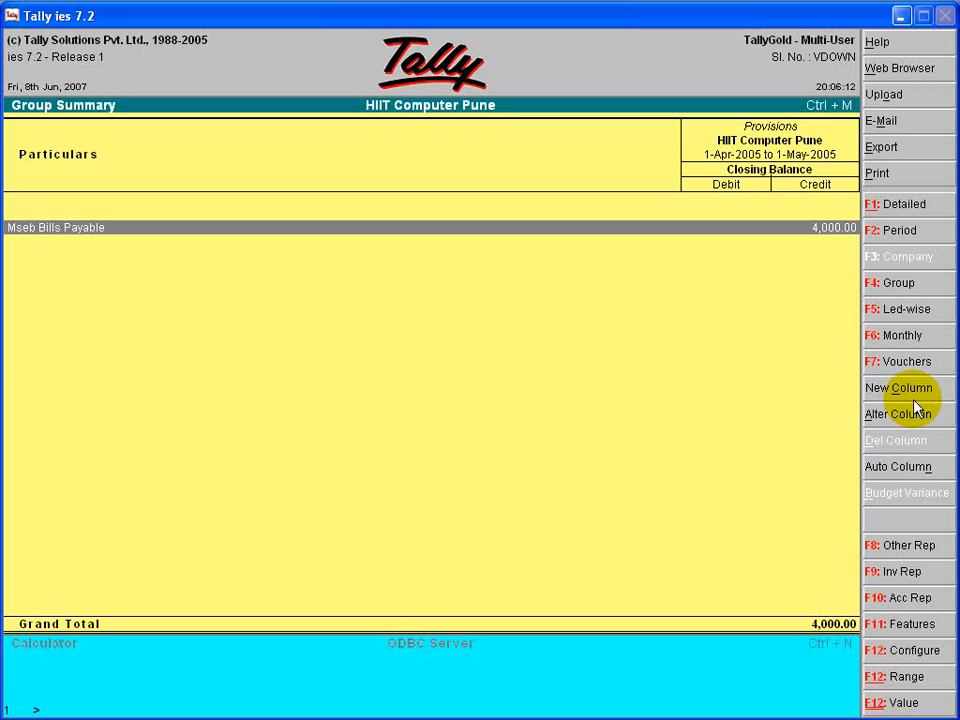
Leave the Balance Sheet reports and start a new payment voucher in accounting voucher entry
key("Escape")
key("Escape")
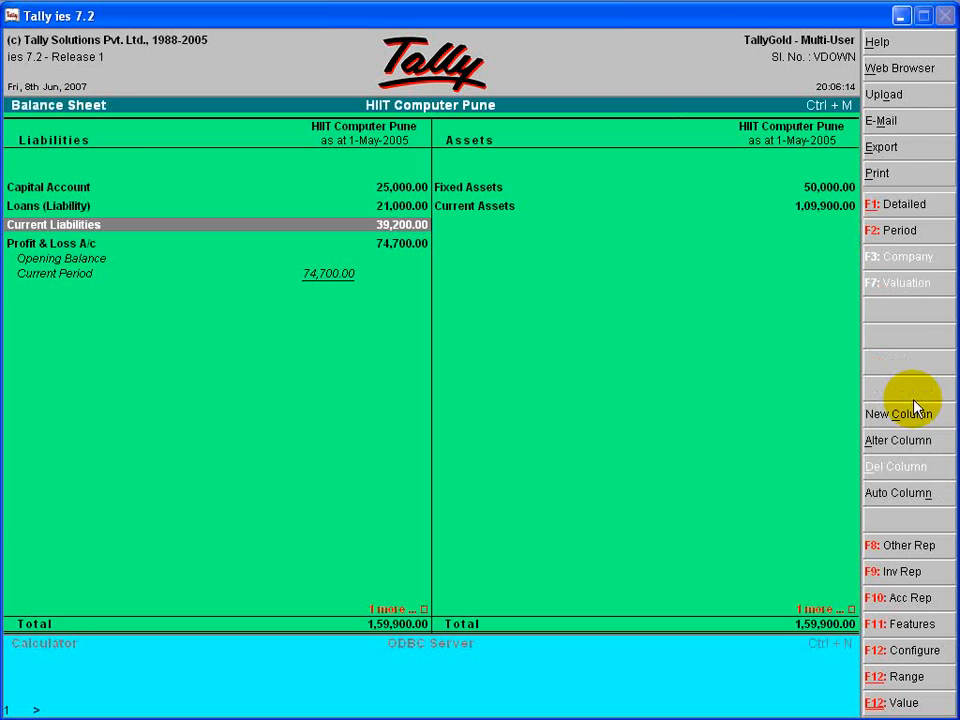
key("Escape")
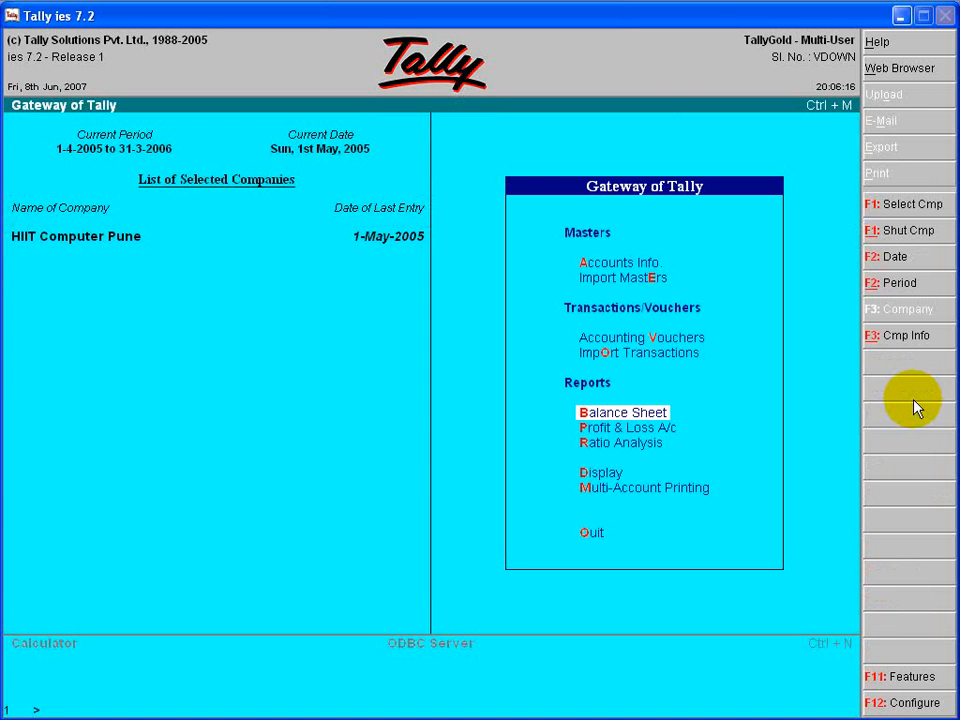
key("Up")
key("Up")
key("Return")
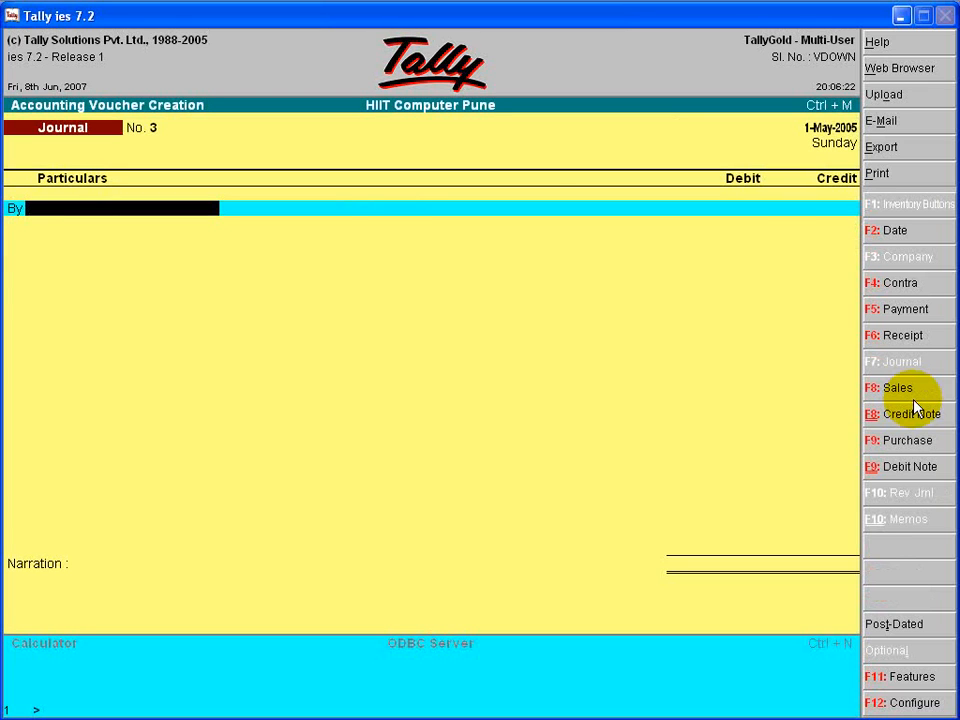
key("F5")
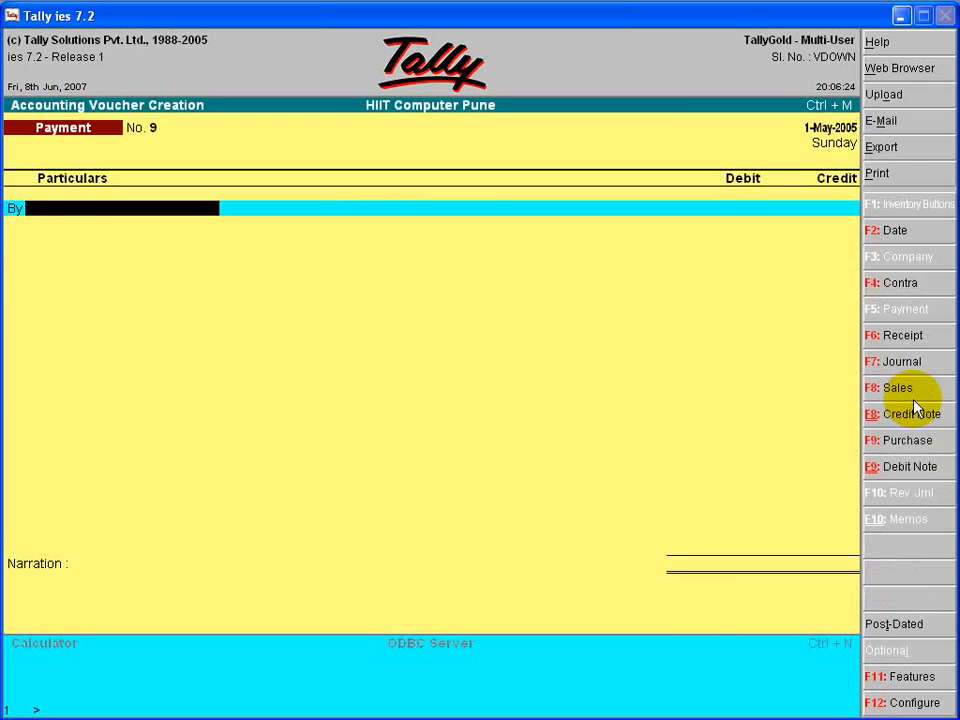
Debit the Mseb Bills Payable ledger with 4,000 in the payment voucher's first line
type("M")
key("Down")
key("Down")
key("Down")
key("Down")
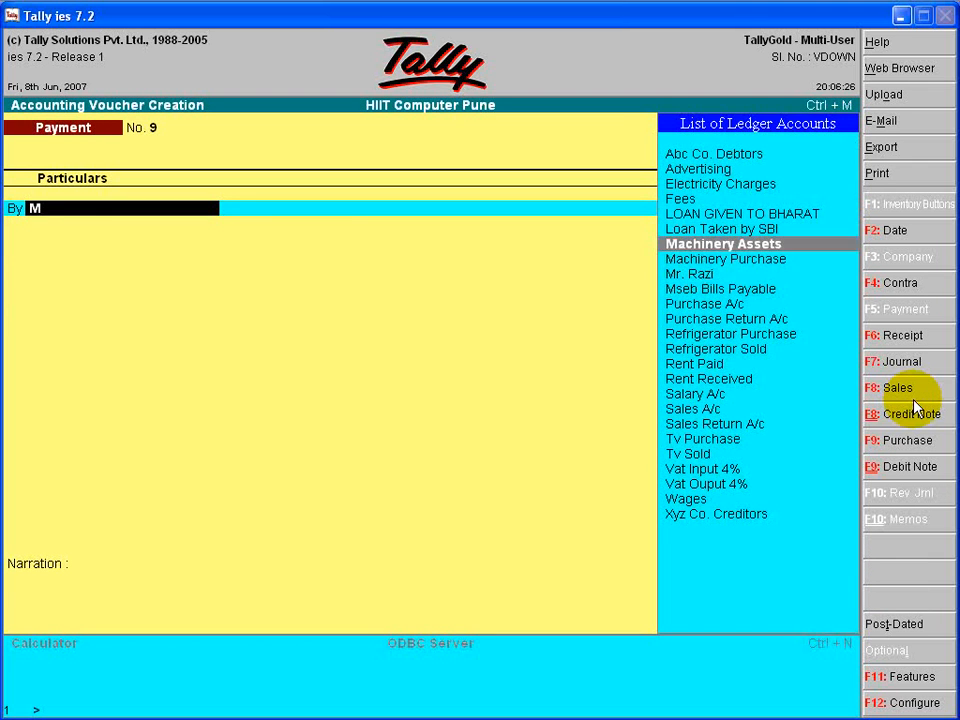
key("Return")
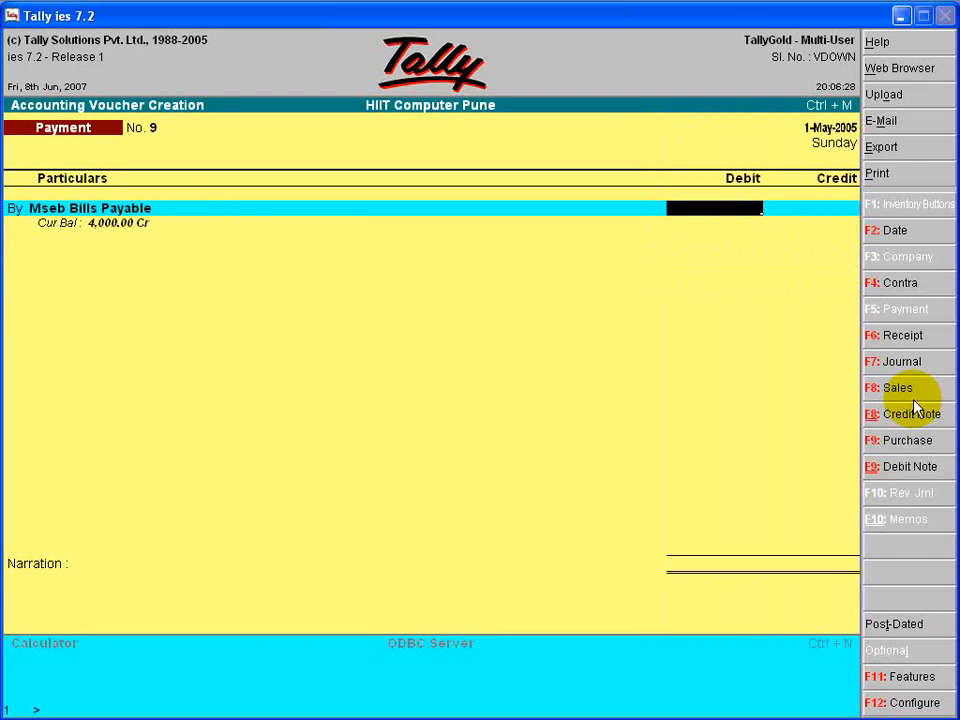
type("4000")
key("Return")
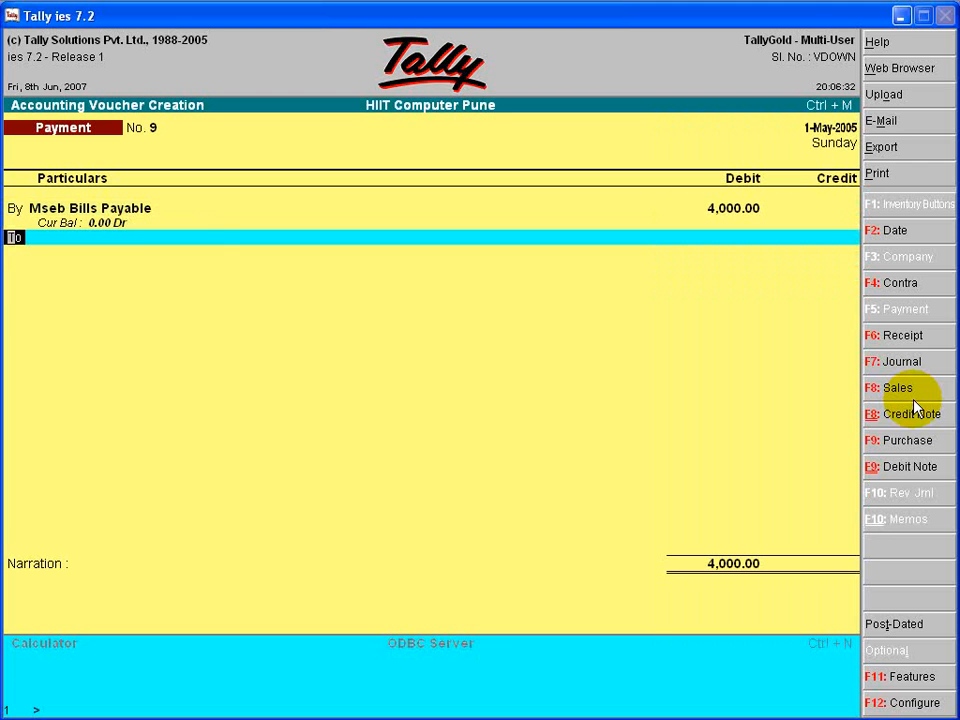
Credit the Cash ledger with 4,000 in the payment voucher's second line
type("C")
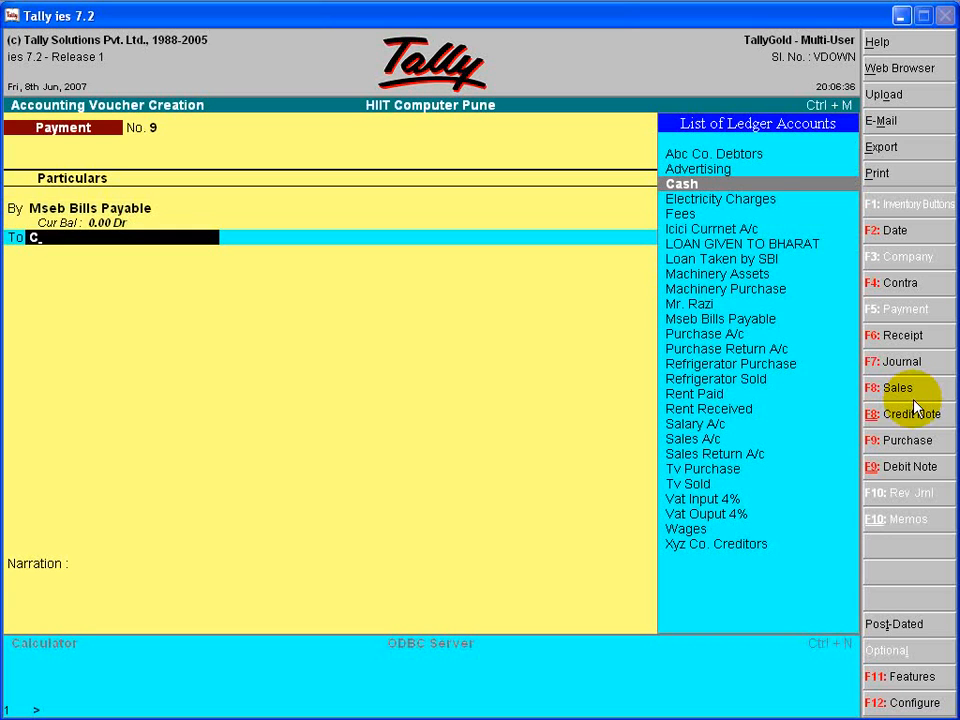
key("Down")
key("Down")
key("Down")
key("Up")
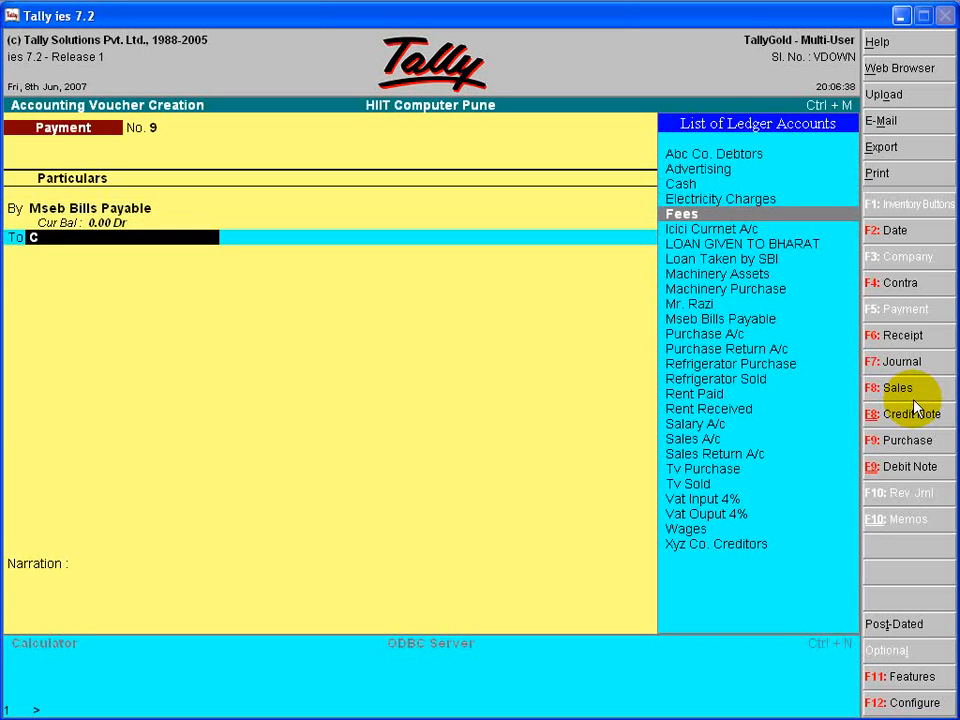
key("Up")
key("Up")
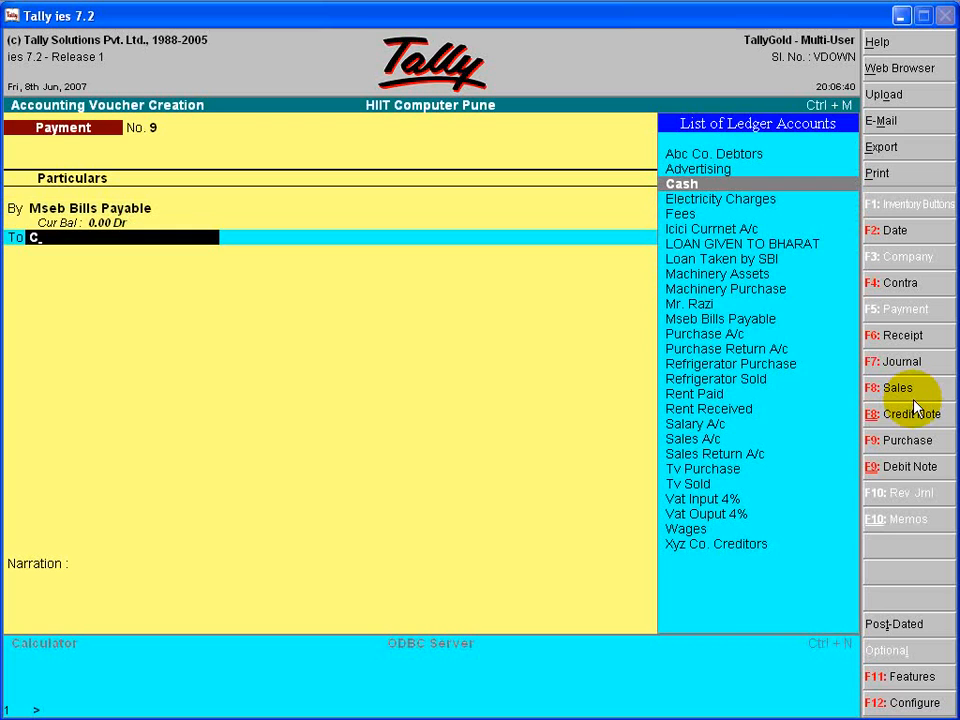
key("Return")
key("Return")
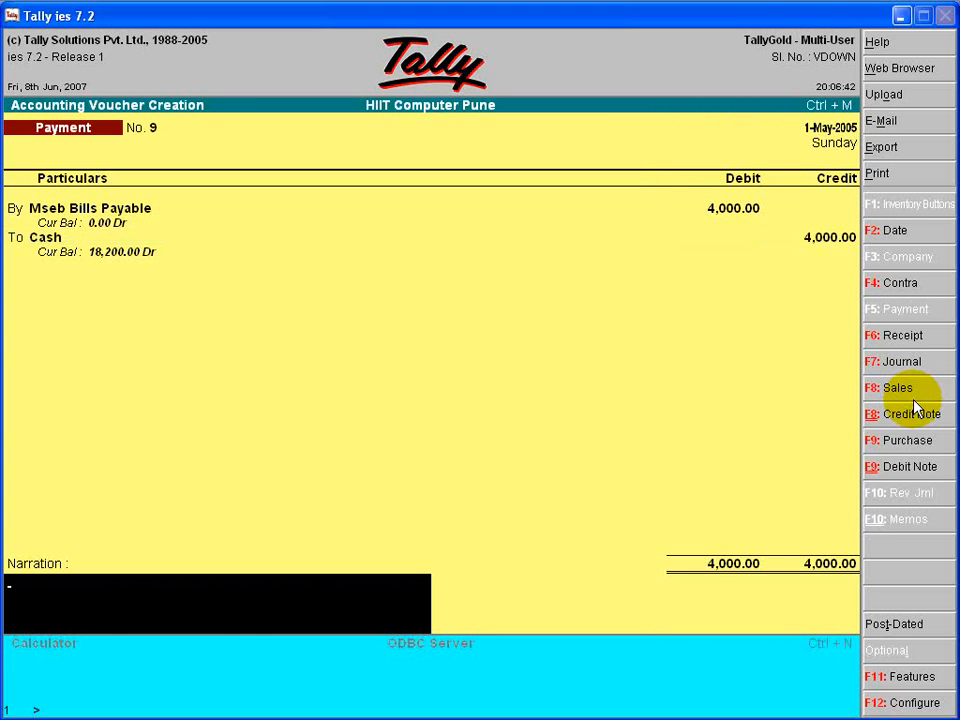
Enter the narration "being bill cleared", save the payment voucher and leave voucher entry
type("being bill cleared")
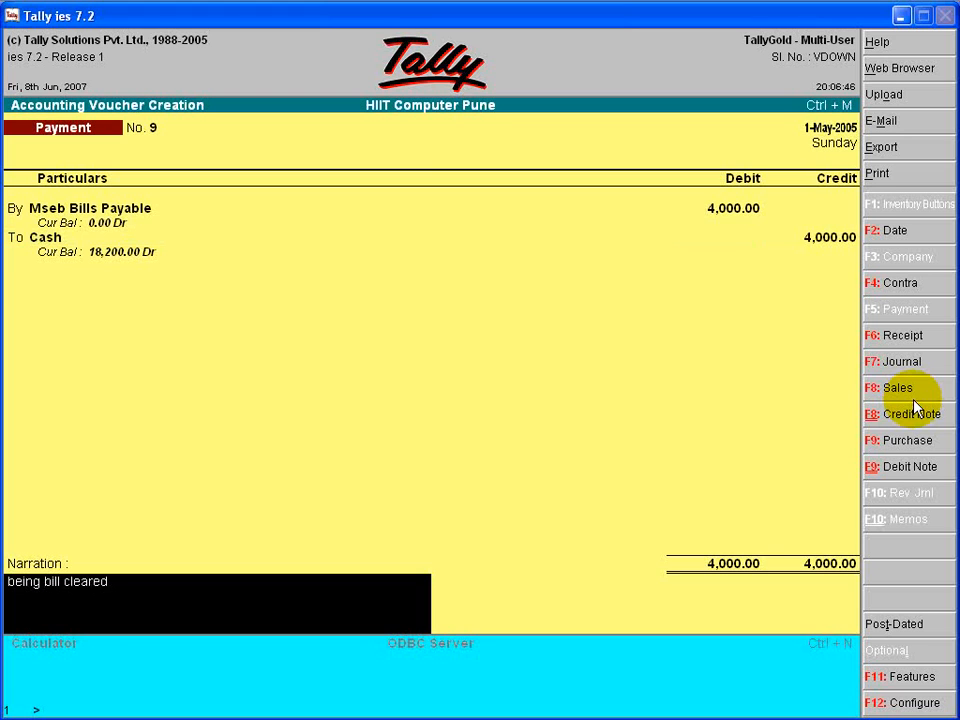
key("Return")
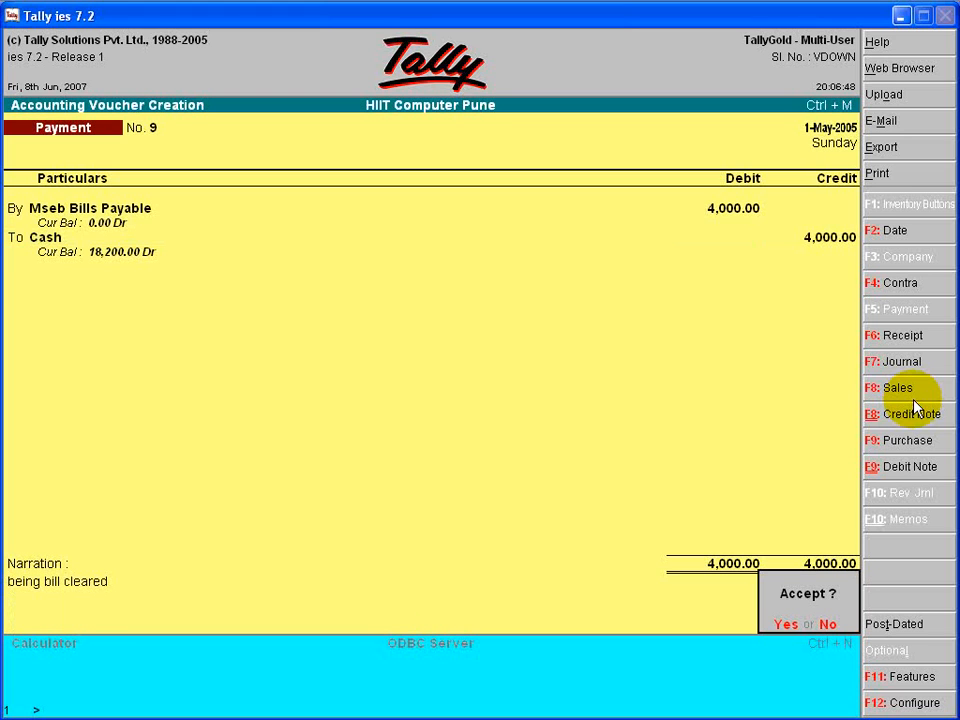
key("Return")
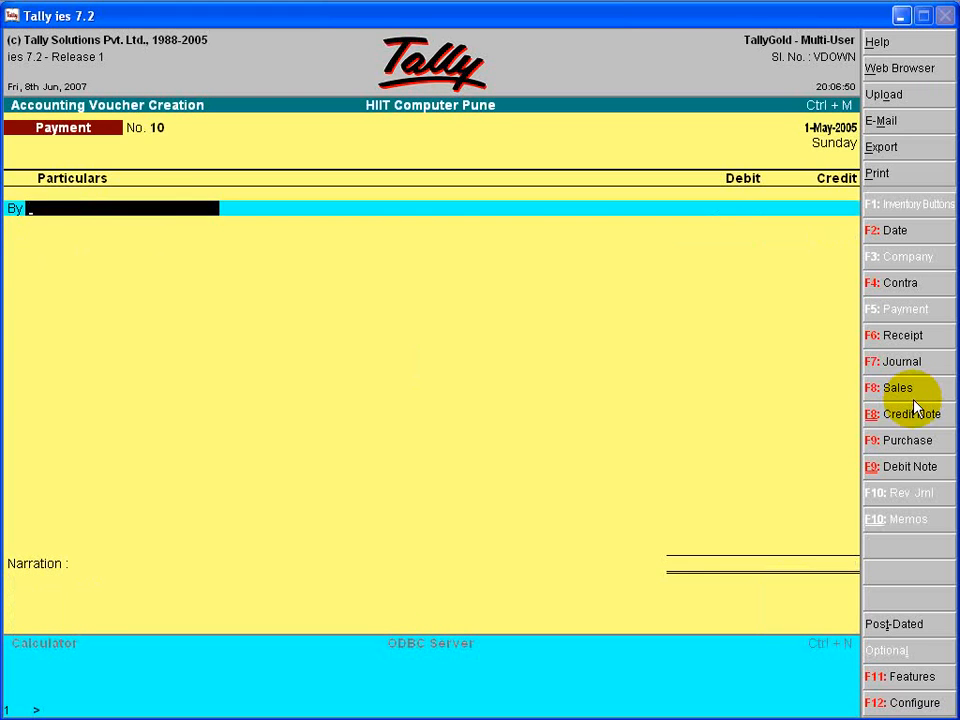
key("Escape")
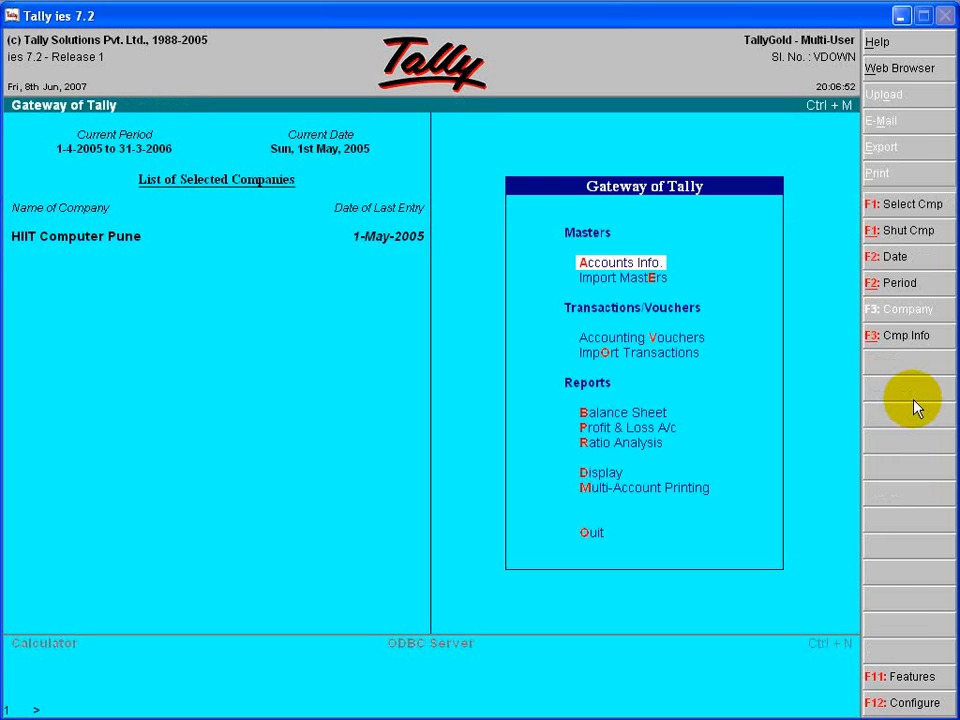
Examine the Provisions group under Current Liabilities in the Balance Sheet, and return to the Gateway of Tally
key("Down")
key("Down")
key("Down")
key("Down")
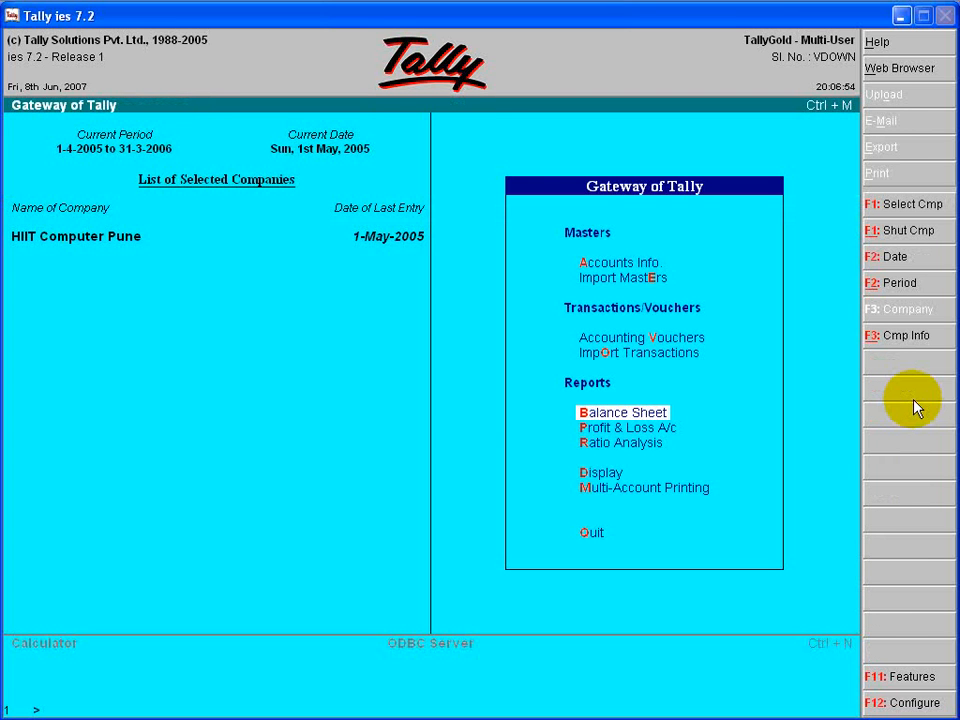
key("Return")
key("Down")
key("Down")
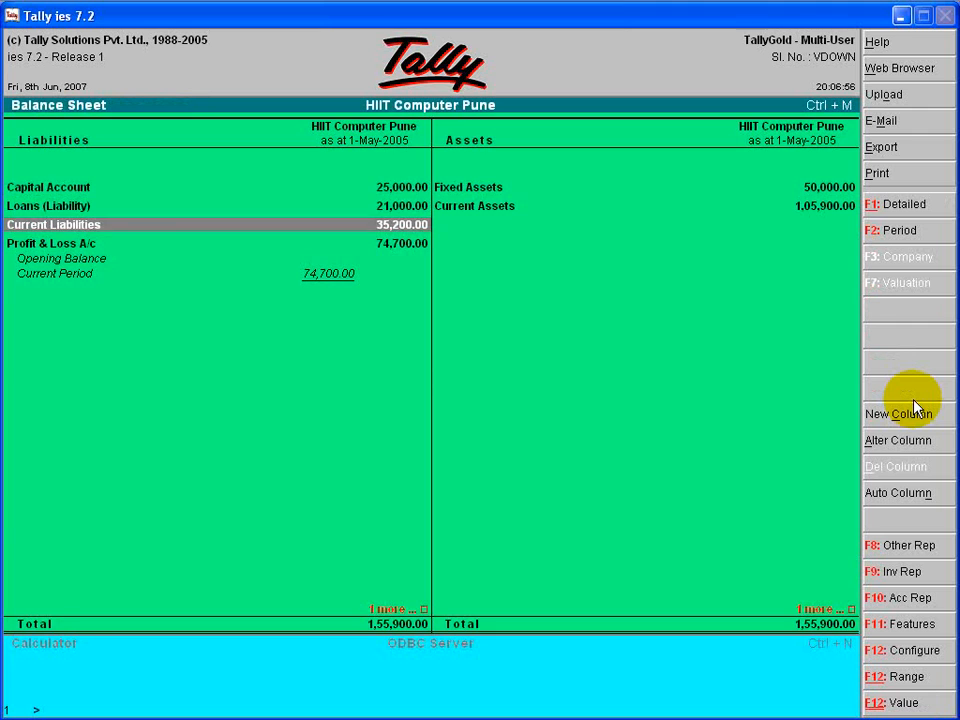
key("Return")
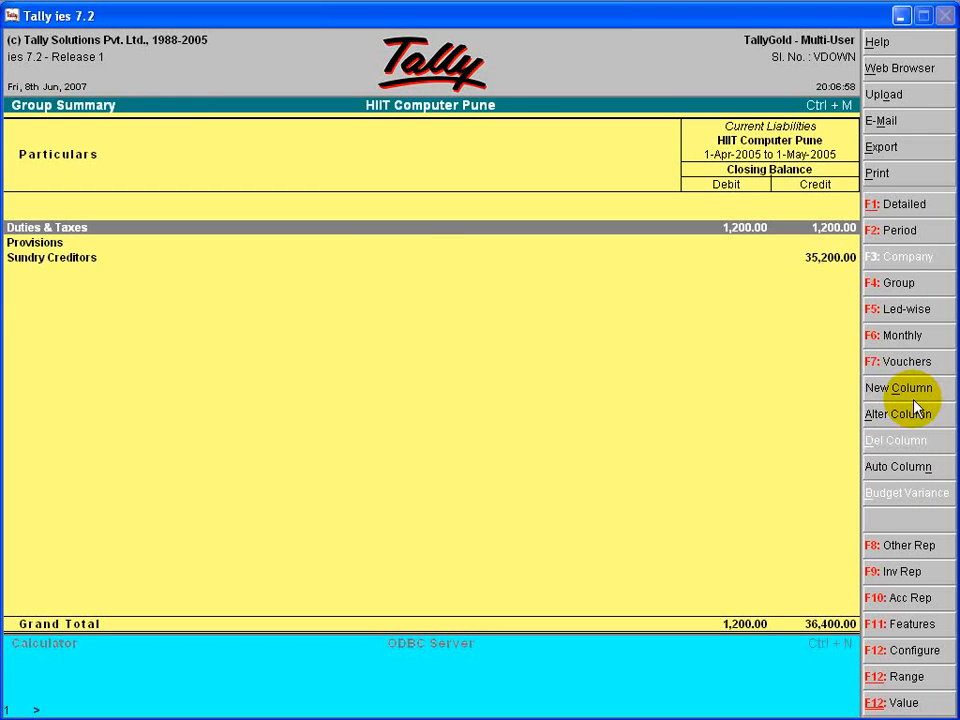
key("Down")
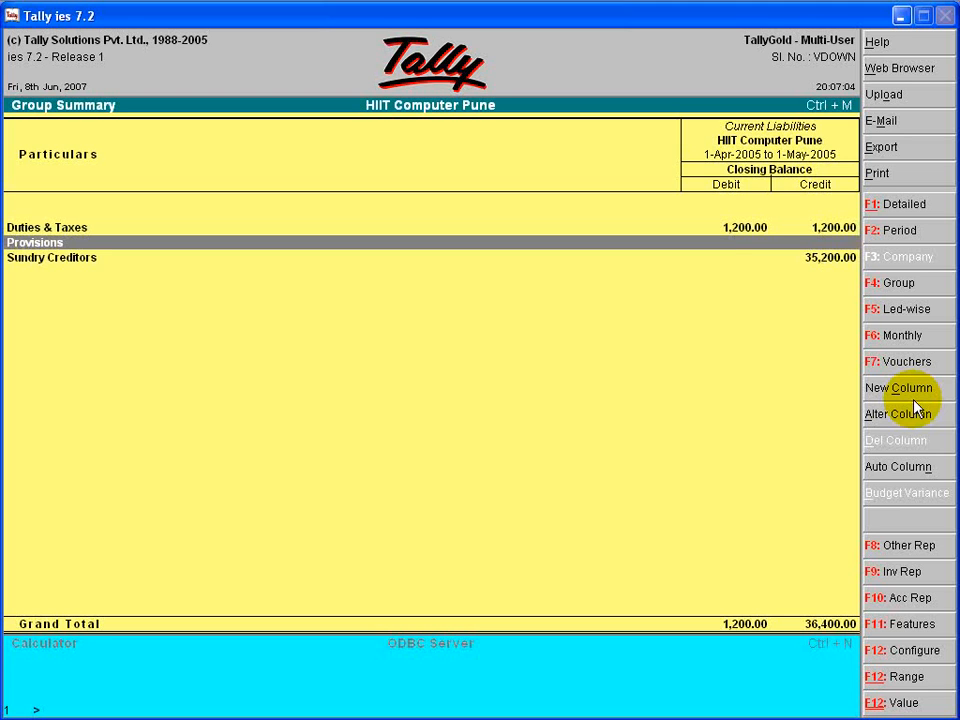
key("Escape")
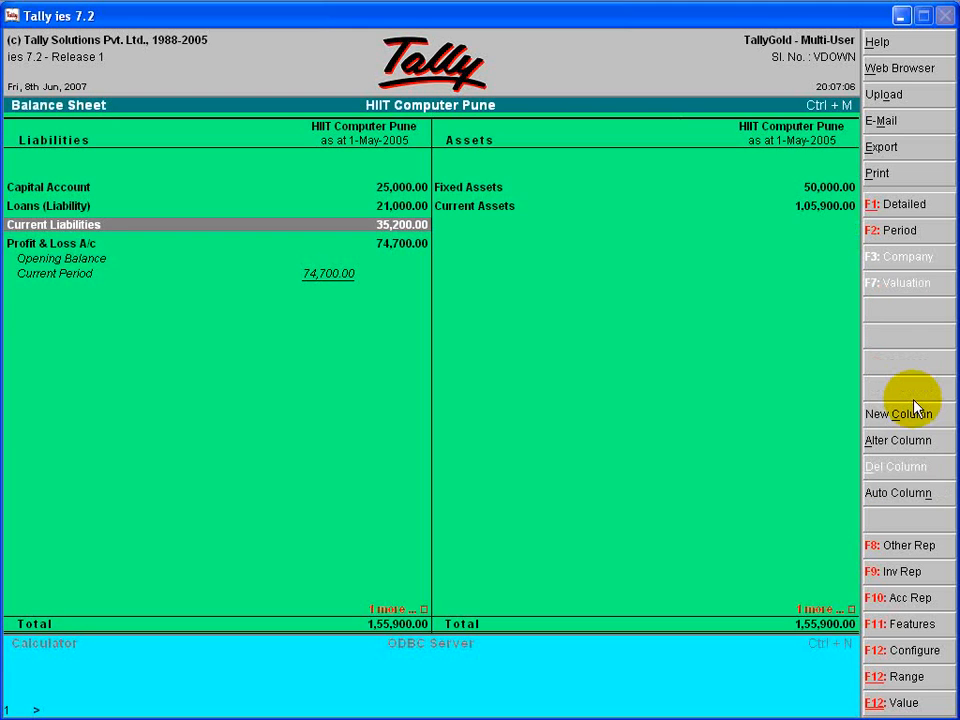
key("Escape")
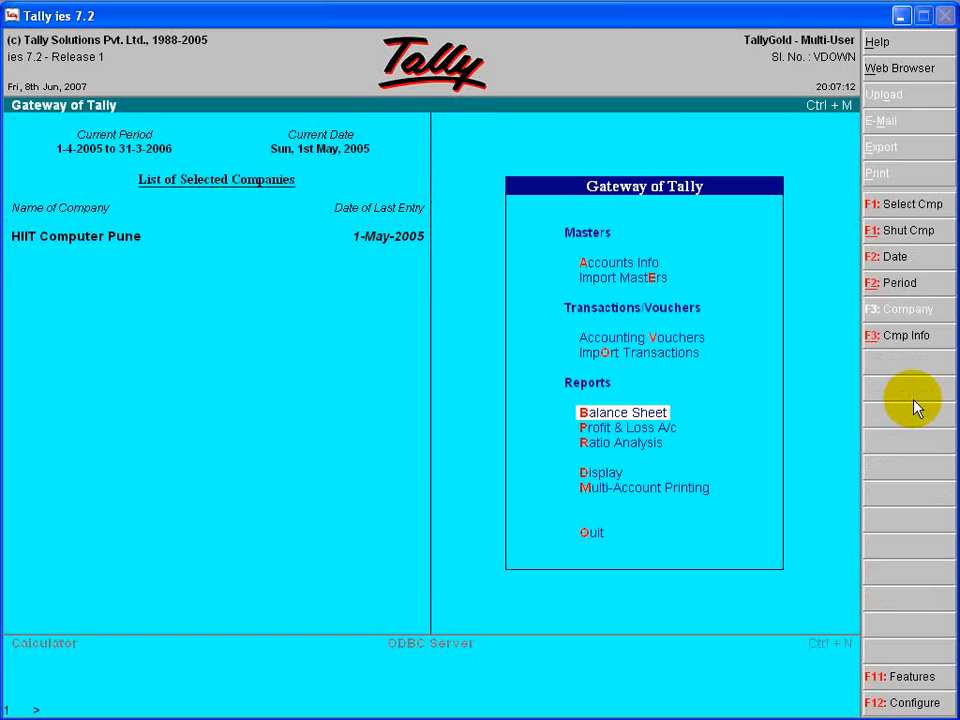
Start creating a single ledger named "Telephone Deposits" with no alias
key("Up")
key("Up")
key("Up")
key("Up")
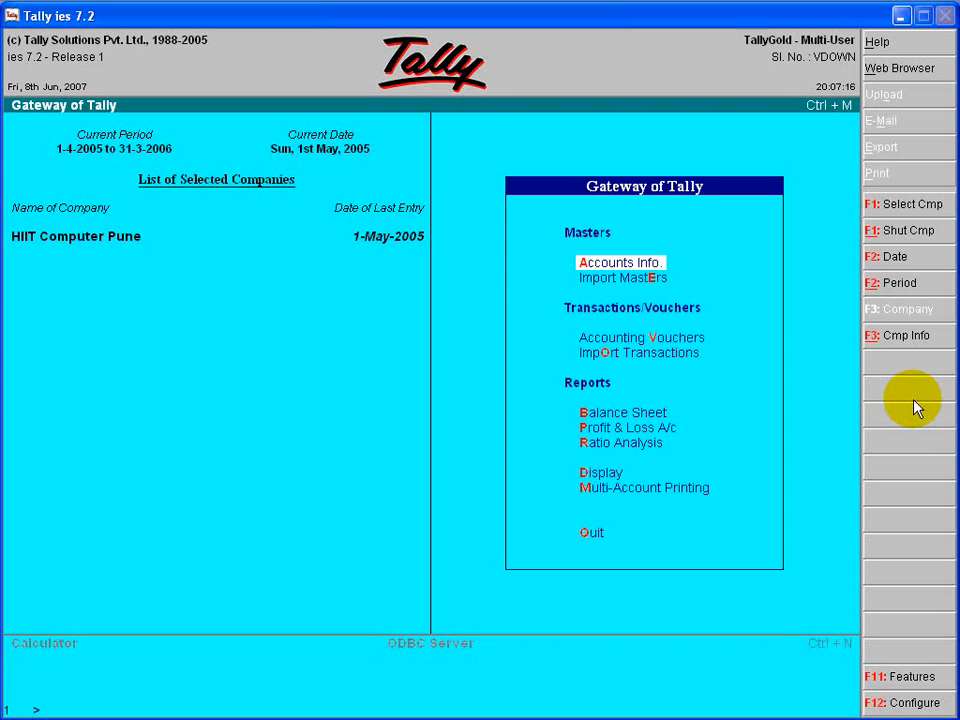
key("Return")
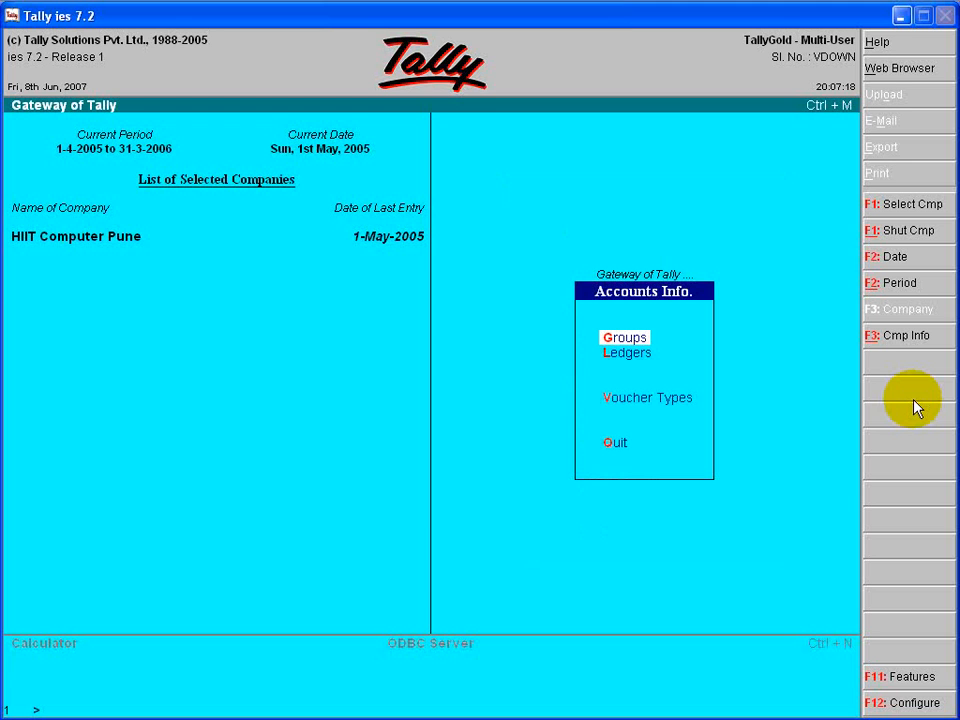
key("Down")
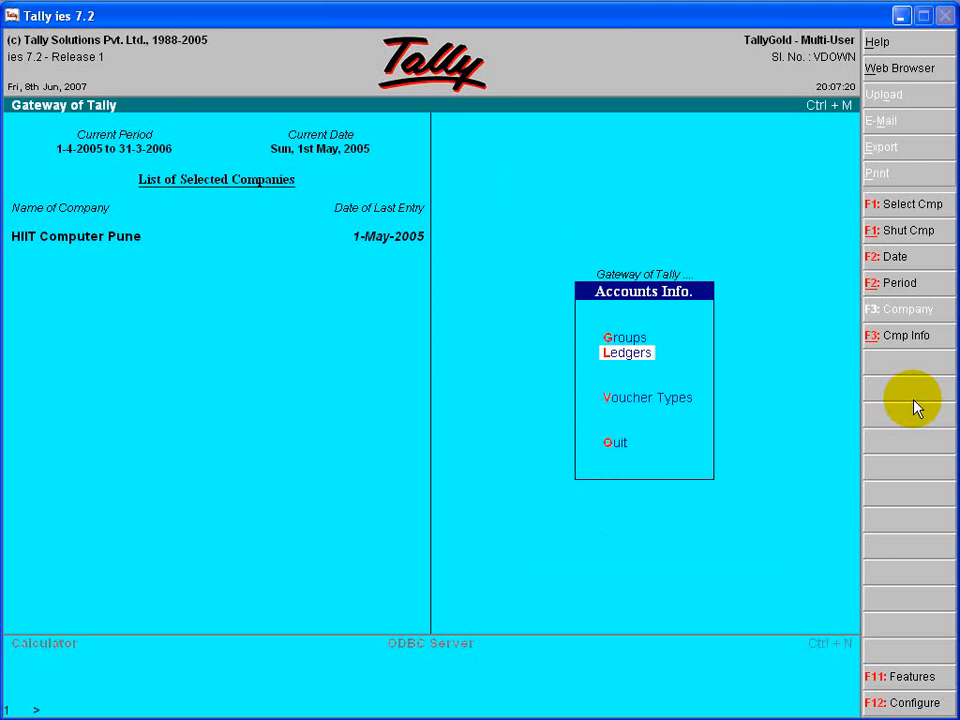
key("Return")
key("Return")
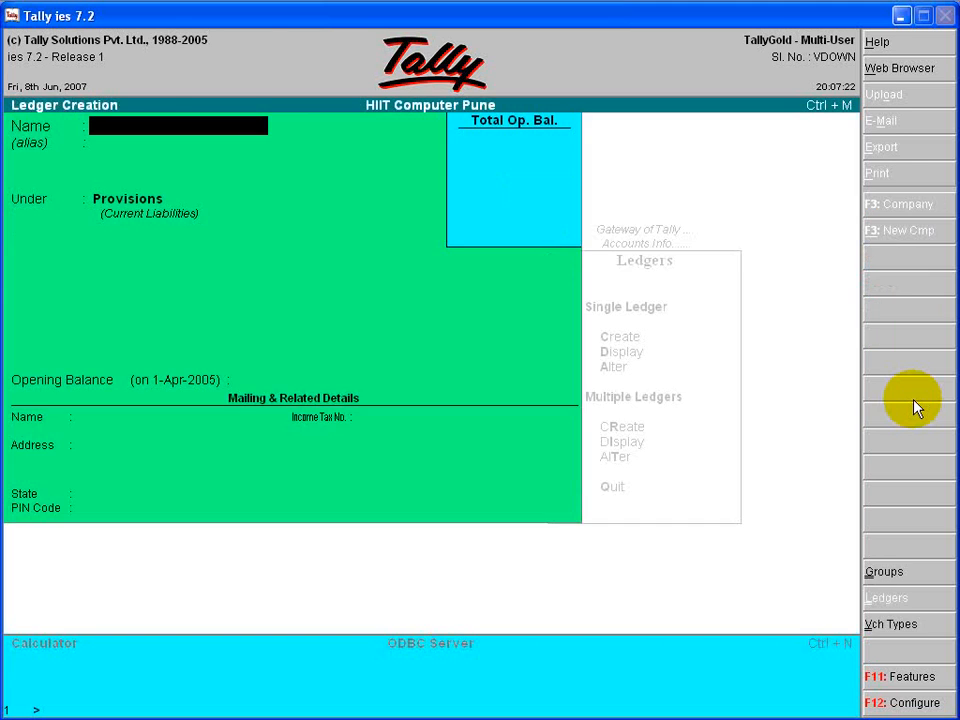
type("Telephone Deposits")
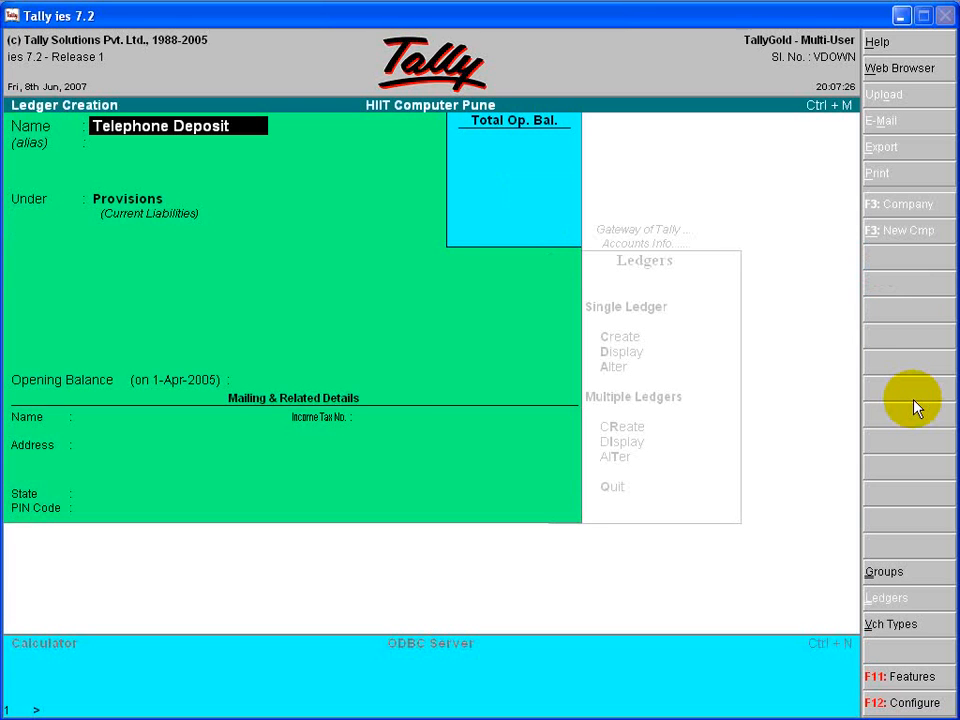
key("Return")
key("Return")
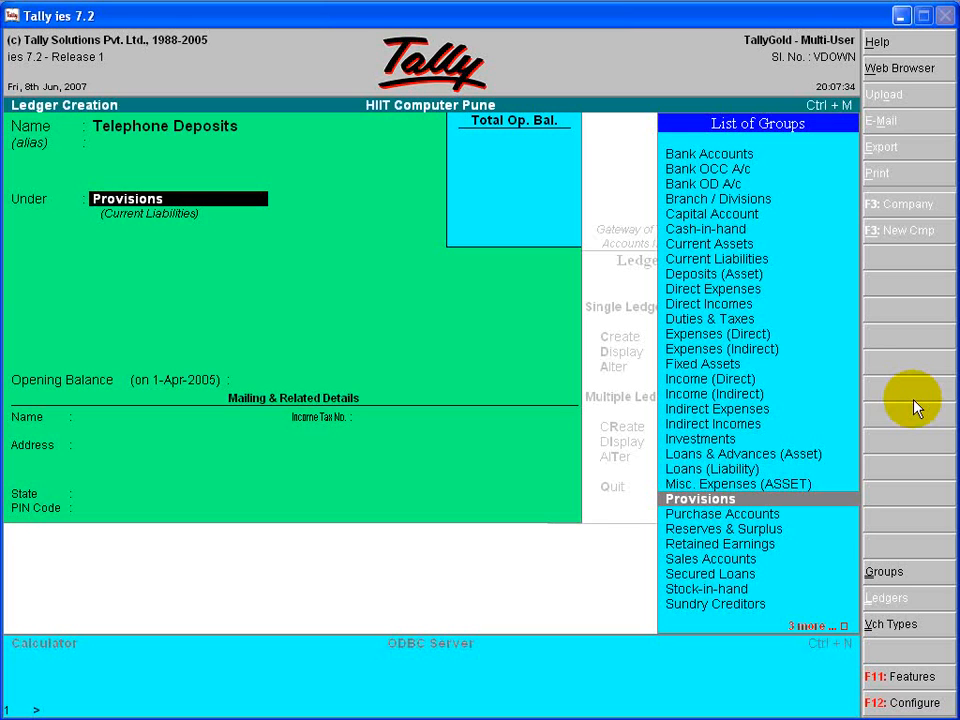
Place the new ledger under the Deposits (Asset) group, save it without an opening balance and quit ledger creation
type("D")
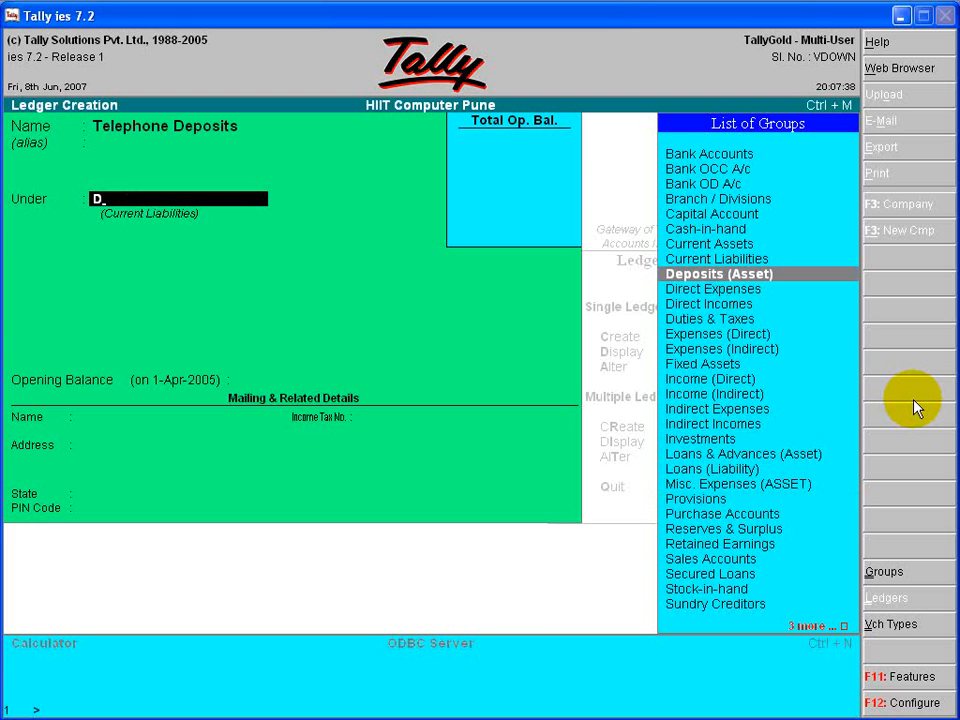
key("Return")
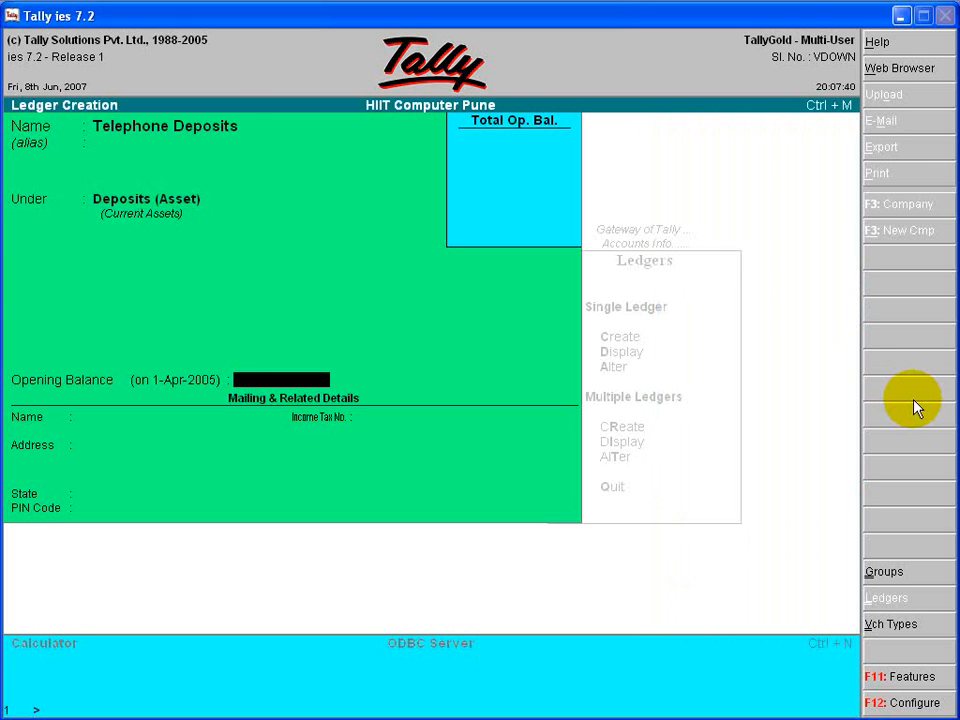
key("Return")
key("Return")
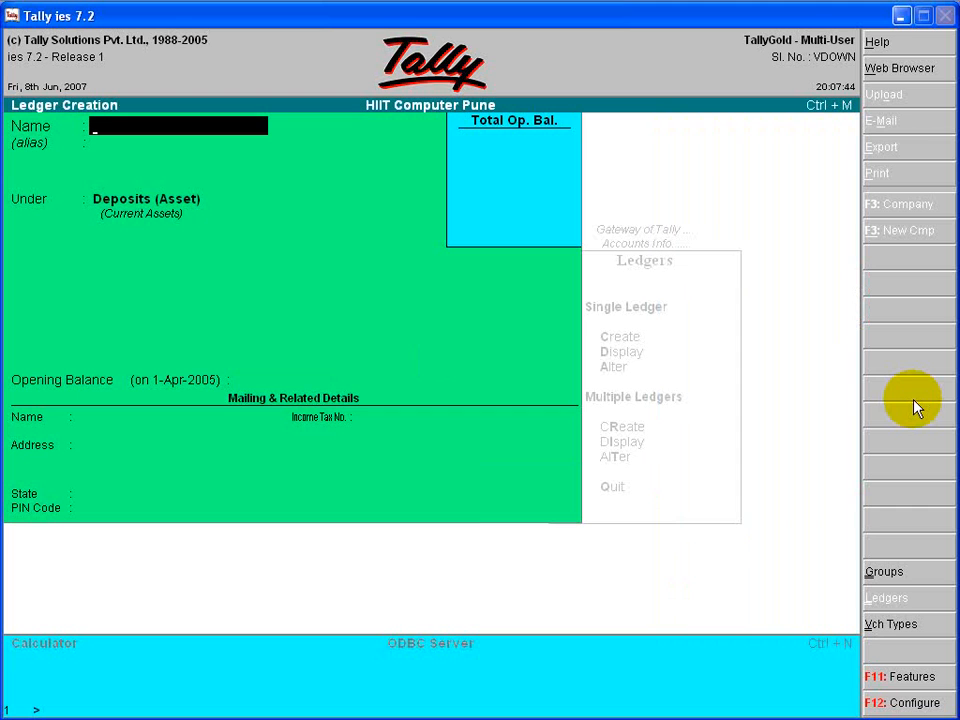
key("Escape")
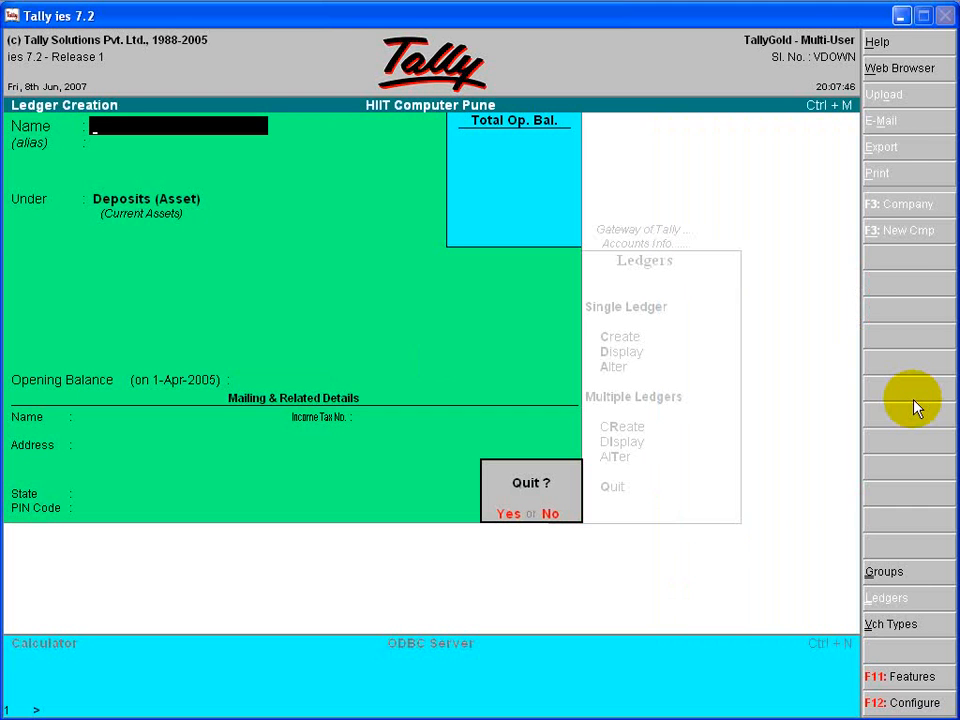
key("y")
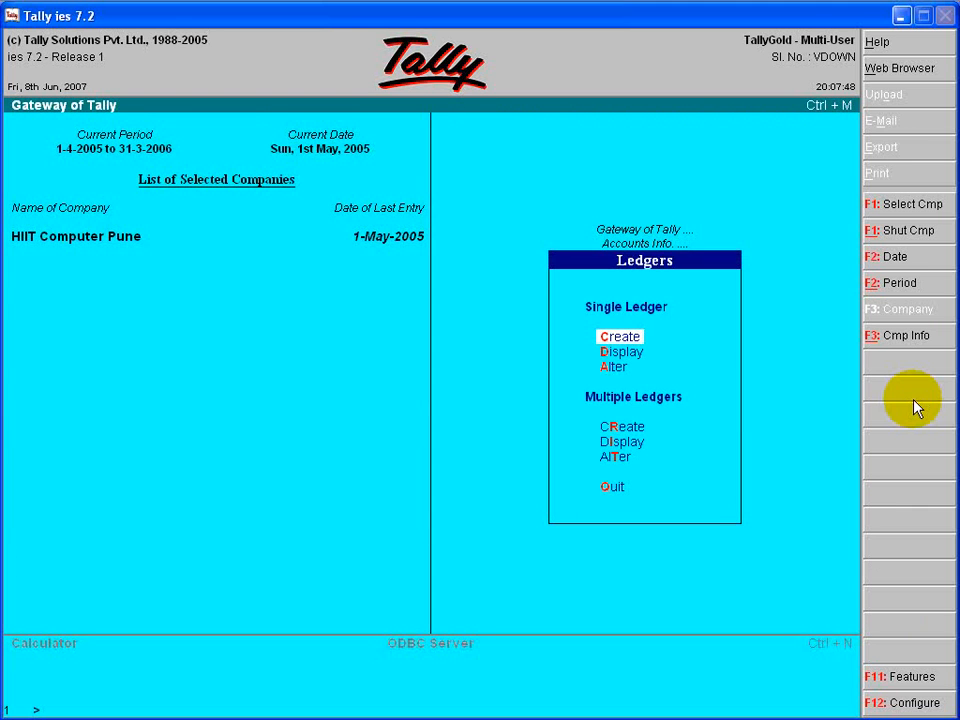
Open a new payment voucher from the Gateway of Tally and debit Telephone Deposits with 4,000
key("Escape")
key("Escape")
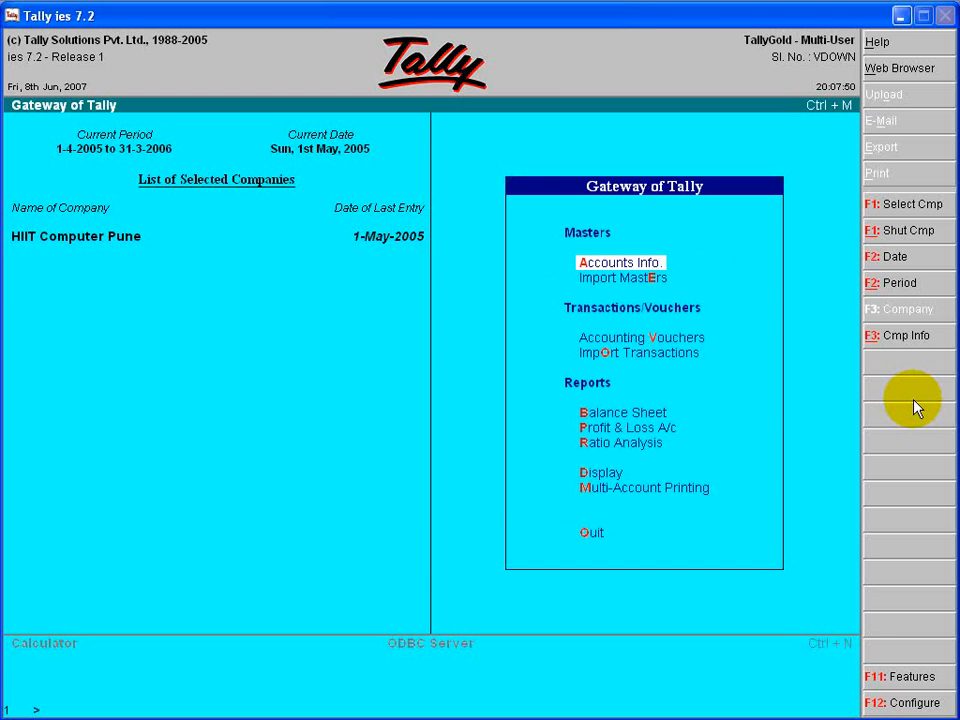
key("Down")
key("Down")
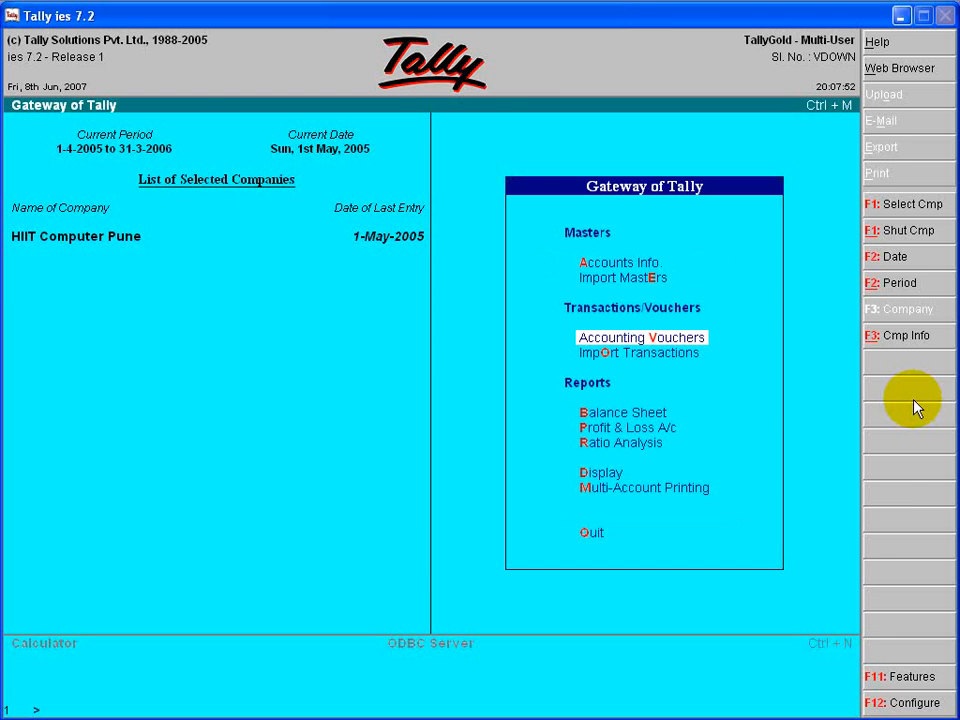
key("Return")
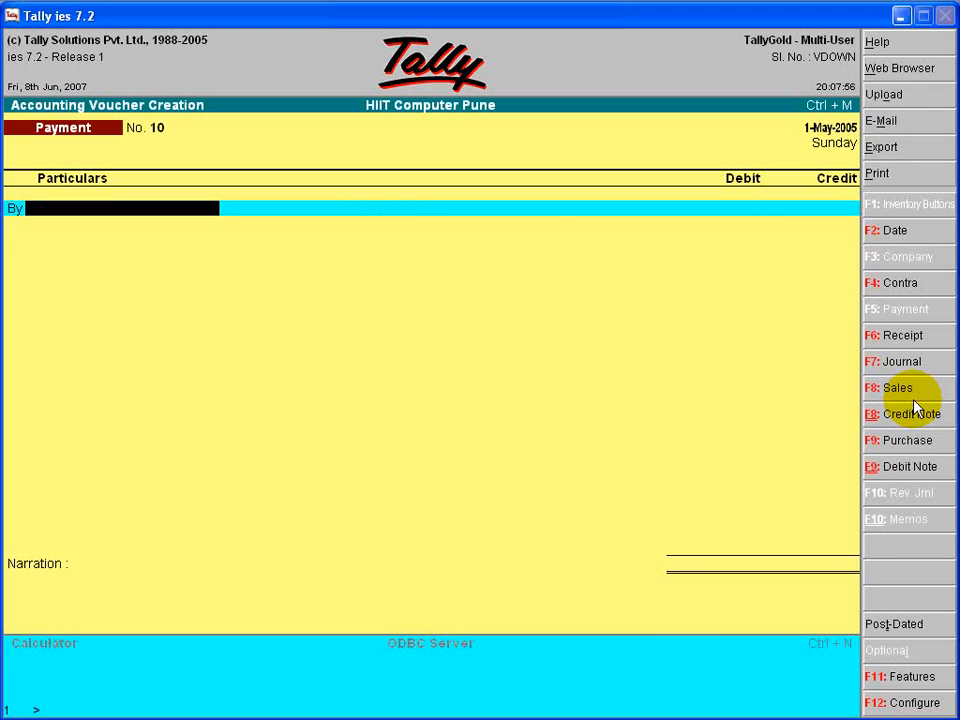
type("Te")
key("Return")
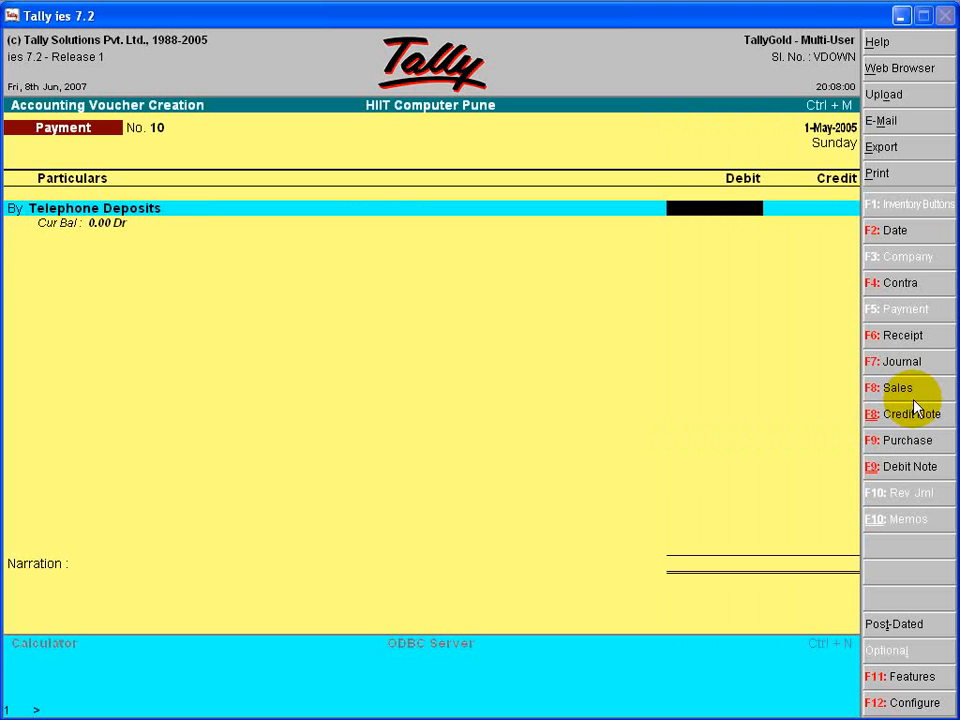
type("4000")
key("Return")
key("Return")
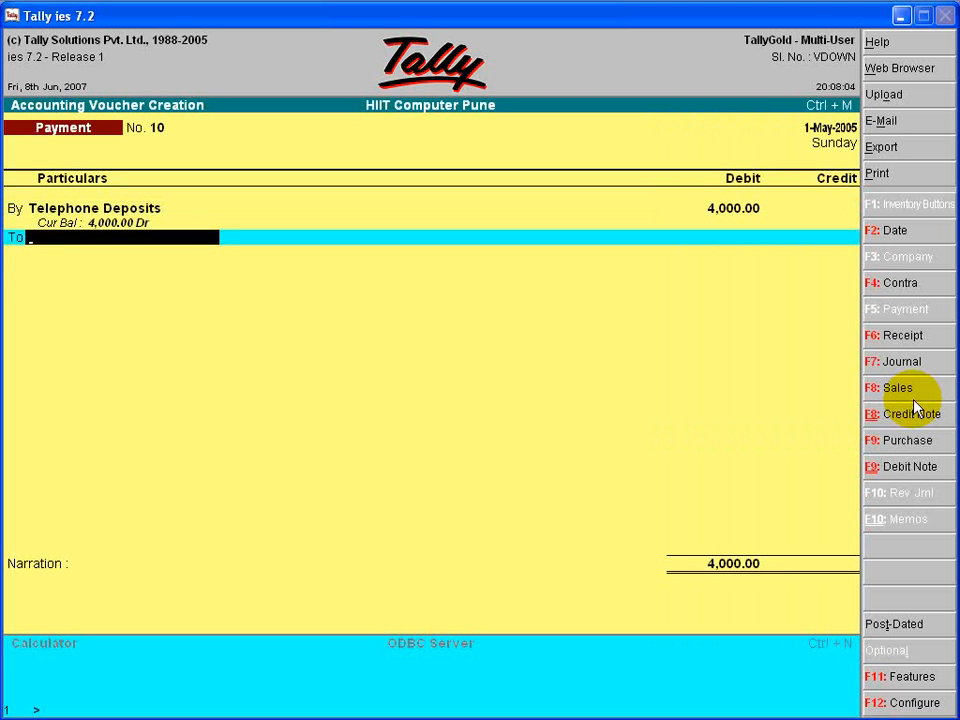
Credit Icici Currnet A/c with 4,000 in the payment voucher
type("I")
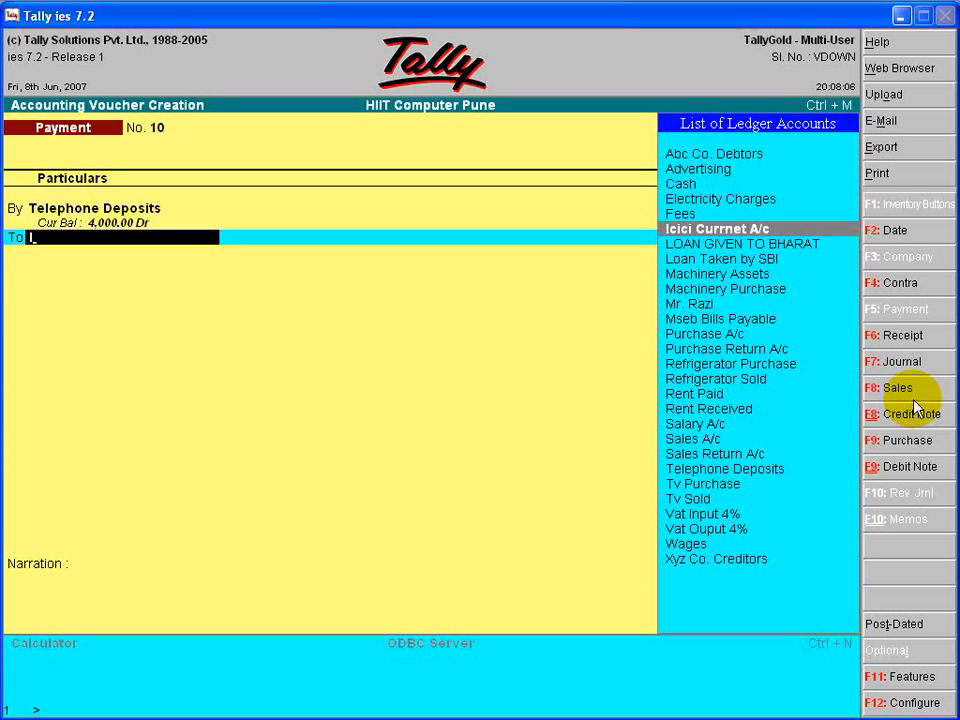
key("Return")
key("Return")
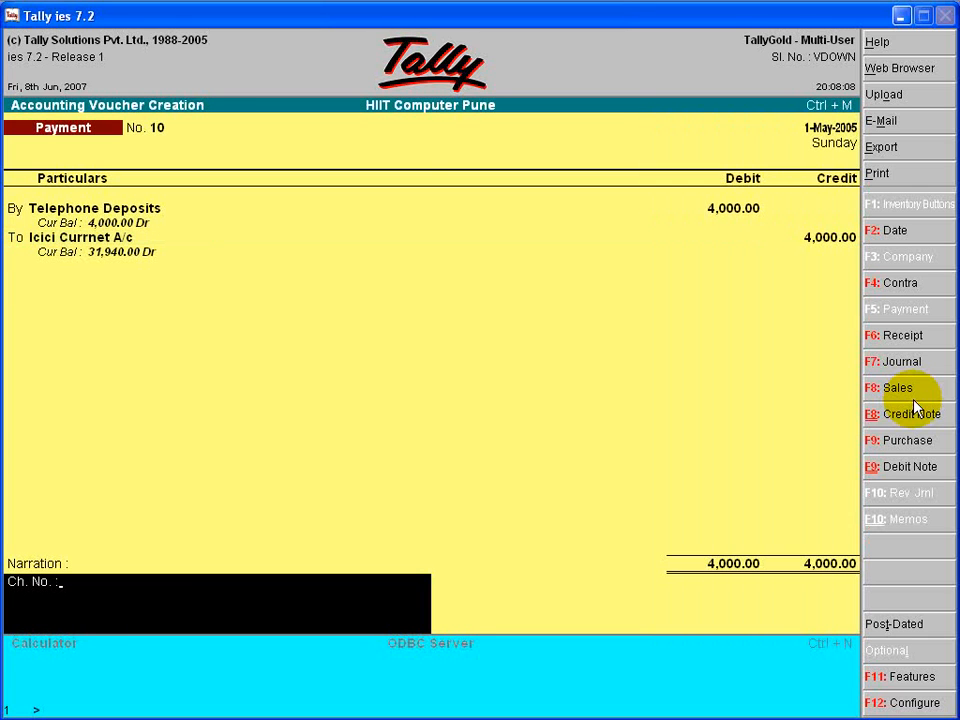
Enter the cheque number and the narration "(being amt paid to bsnl)", save the payment voucher and leave voucher entry
type("324324 (being amt paid")
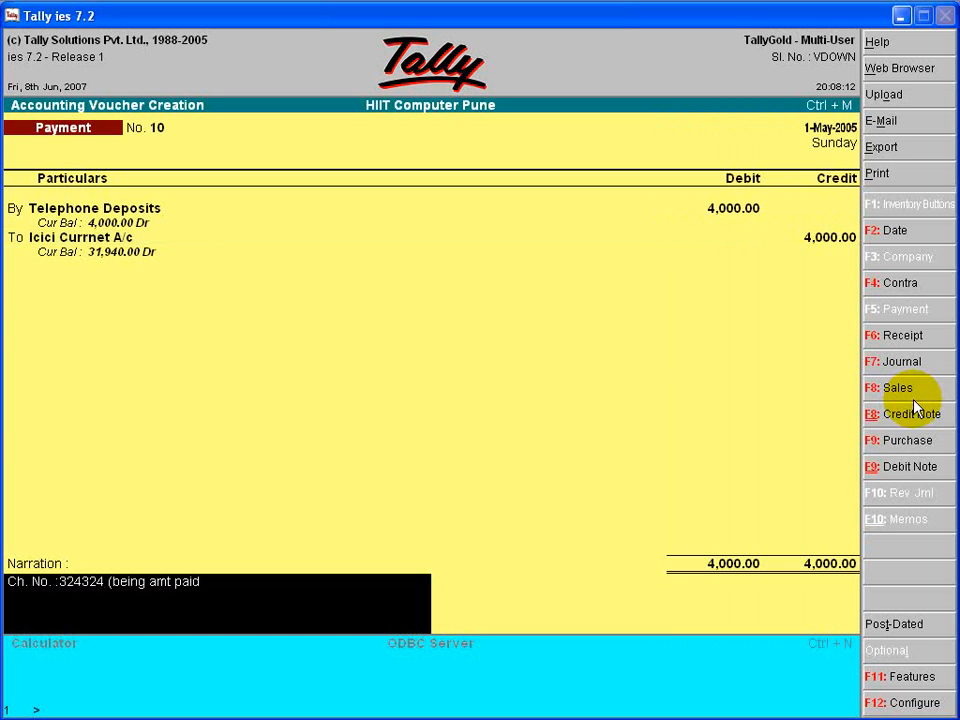
type(" to bsnl)")
key("Return")
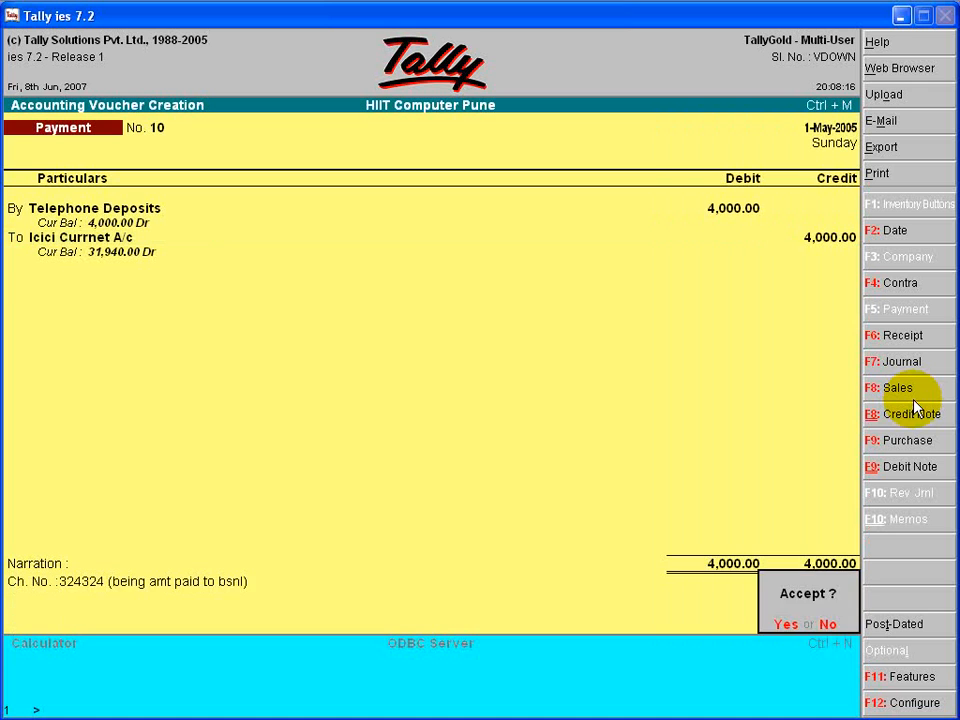
key("Return")
key("Escape")
key("Return")
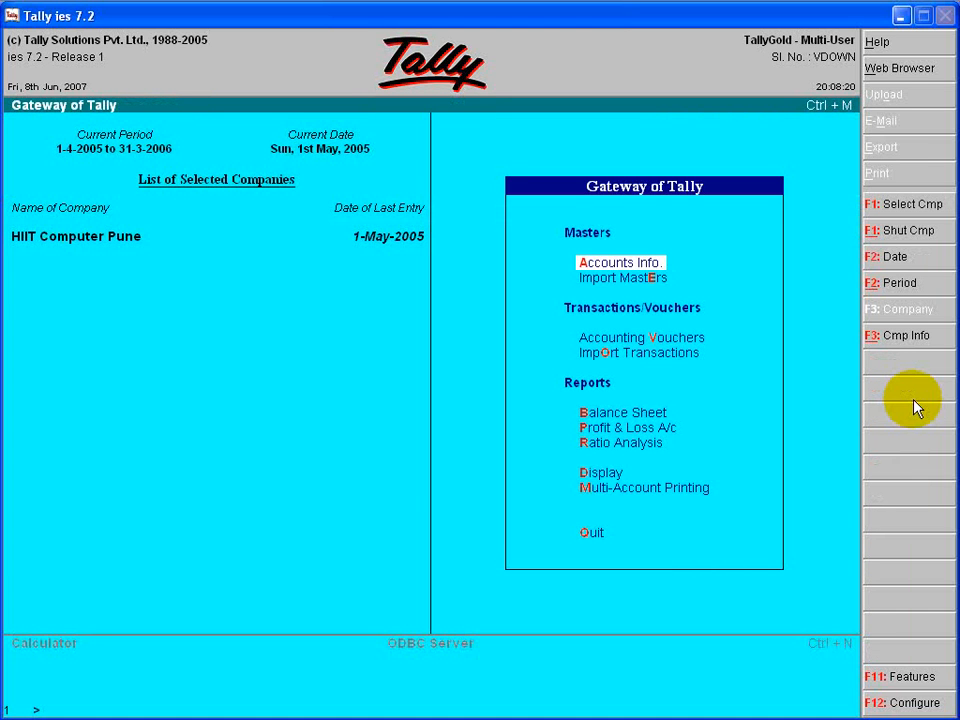
Examine the Deposits (Asset) group under Current Assets in the Balance Sheet, and return to the Gateway of Tally
key("Down")
key("Down")
key("Down")
key("Down")
key("Return")
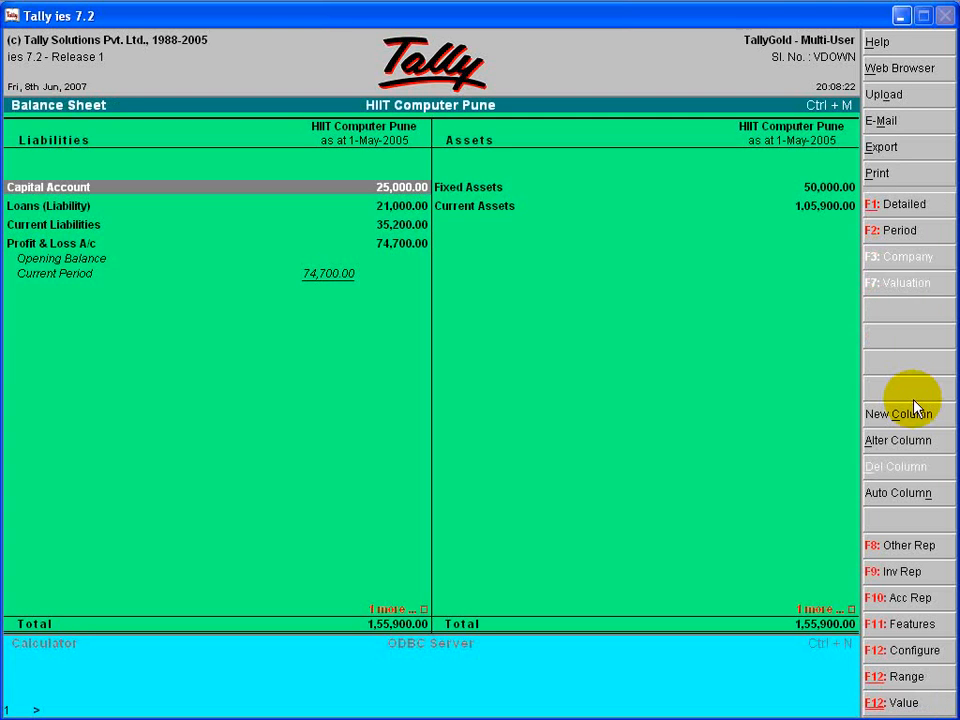
key("Right")
key("Down")
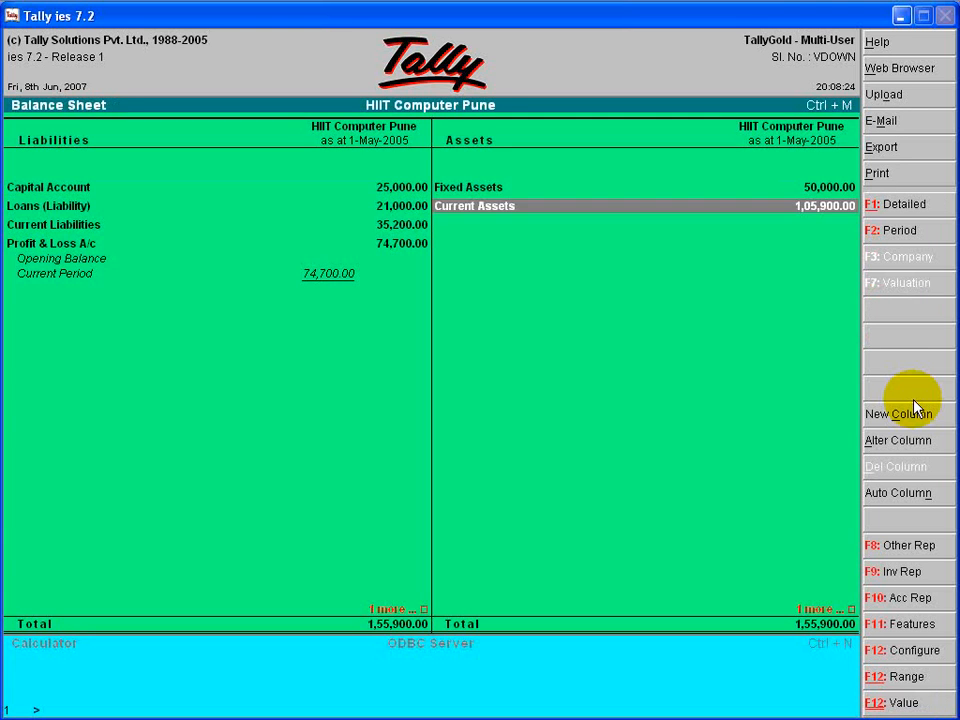
key("Return")
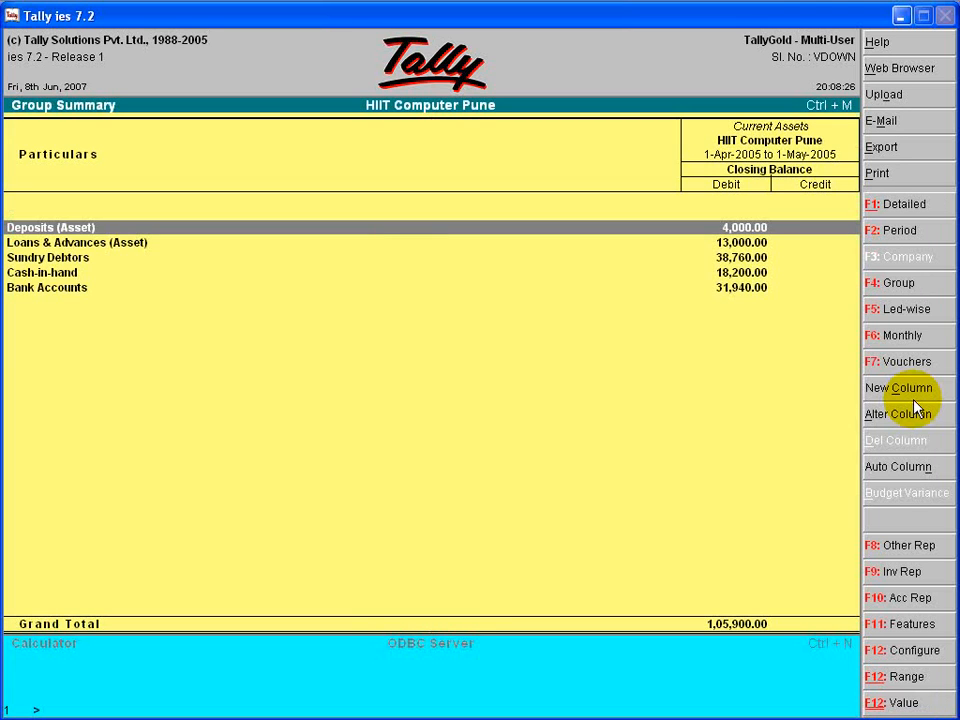
key("Return")
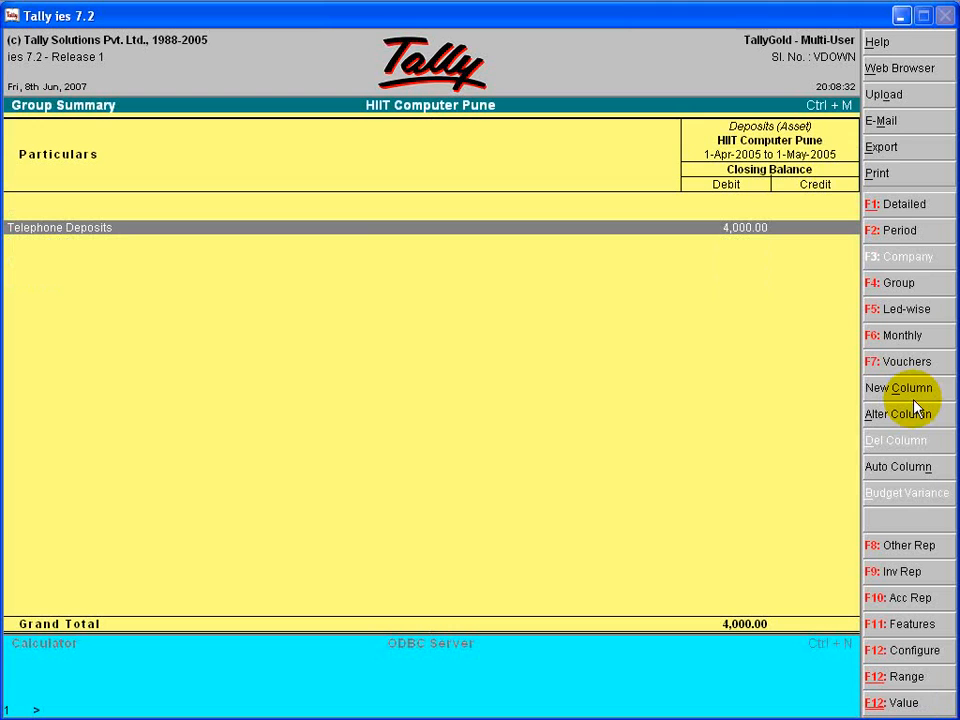
key("Escape")
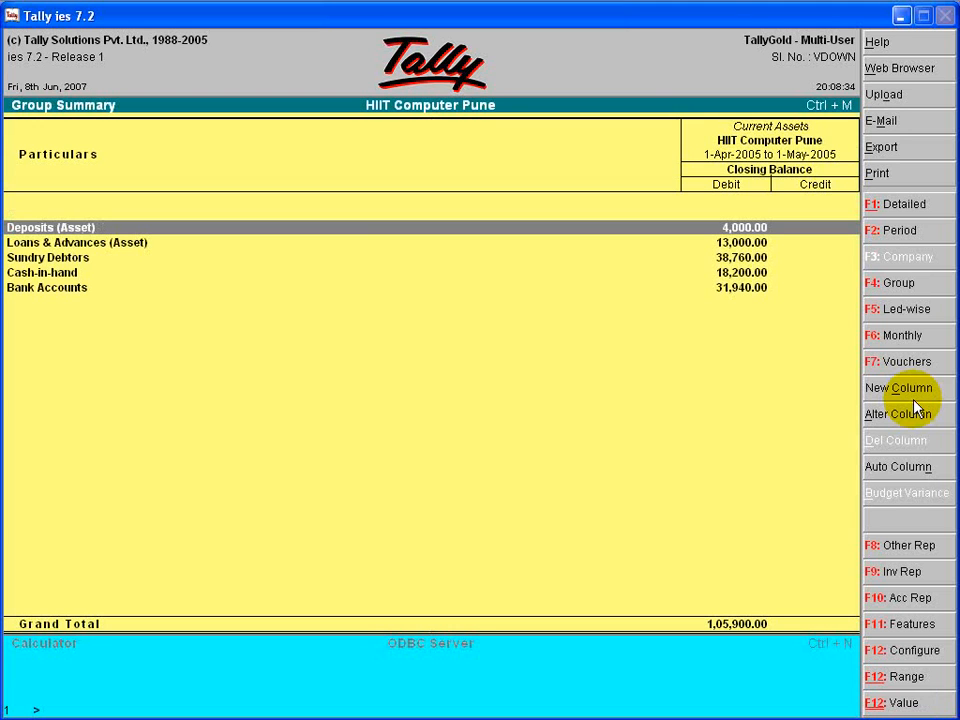
key("Escape")
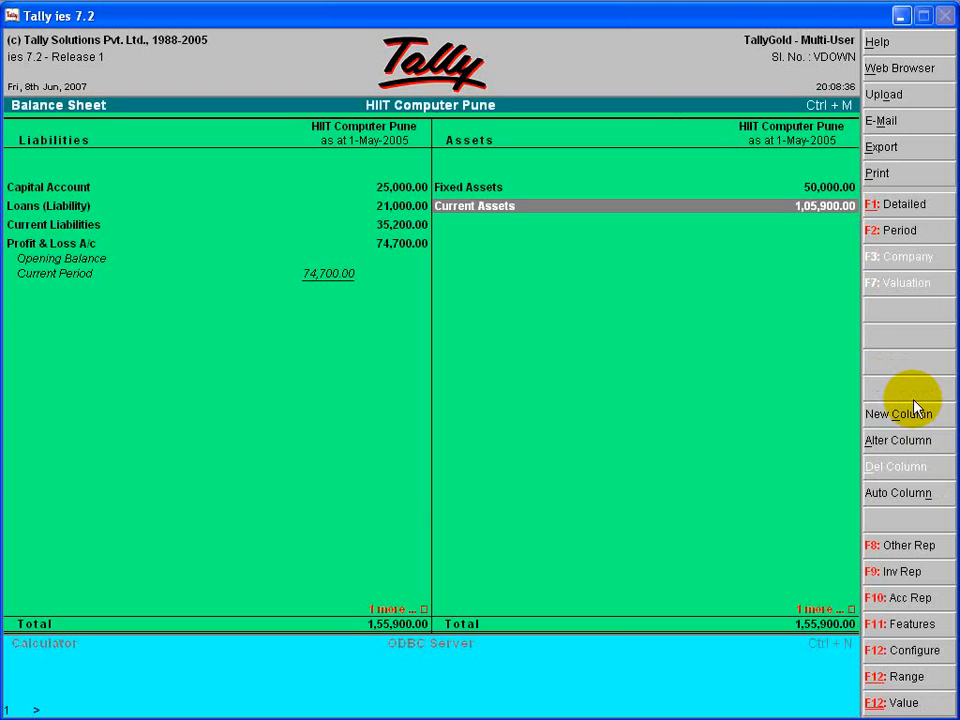
key("Escape")
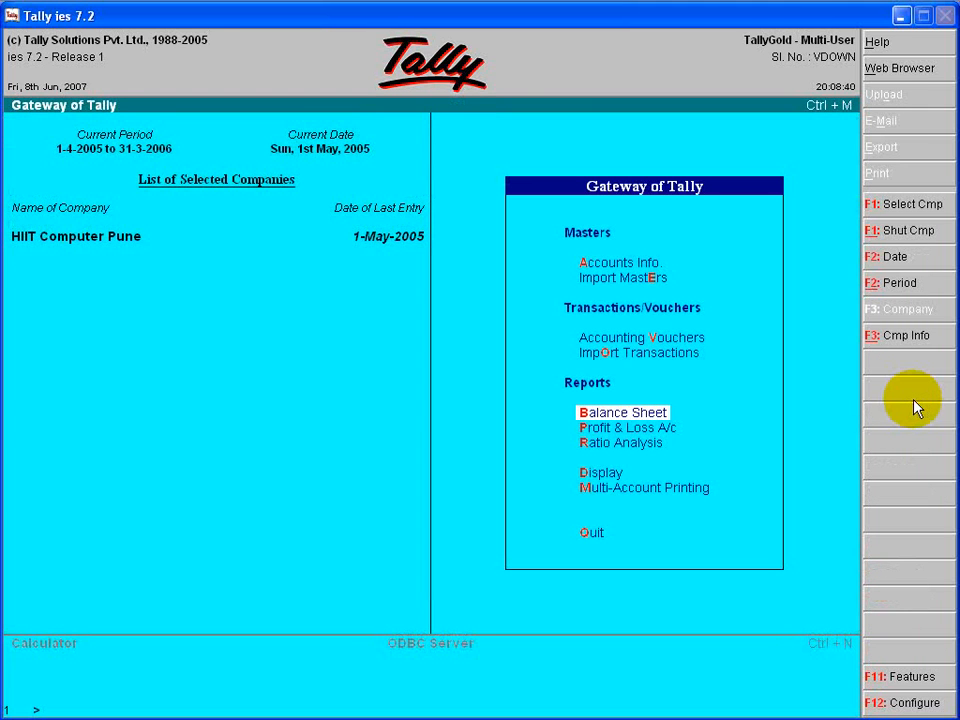
Start creating a single ledger named "Lic Policy" with no alias
key("Up")
key("Up")
key("Up")
key("Up")
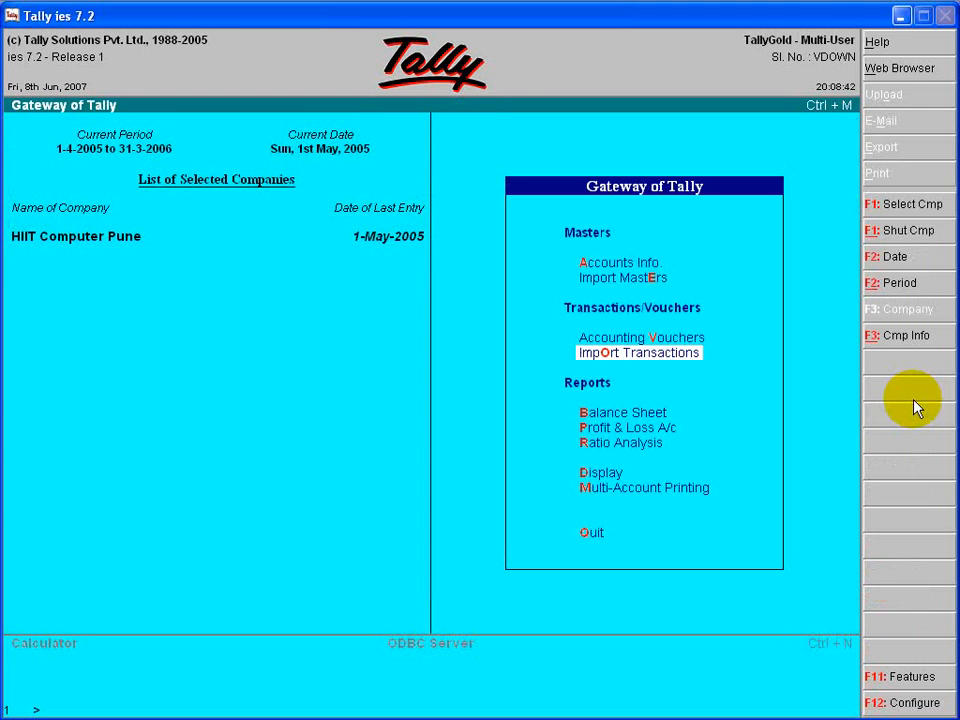
key("Return")
key("Down")
key("Return")
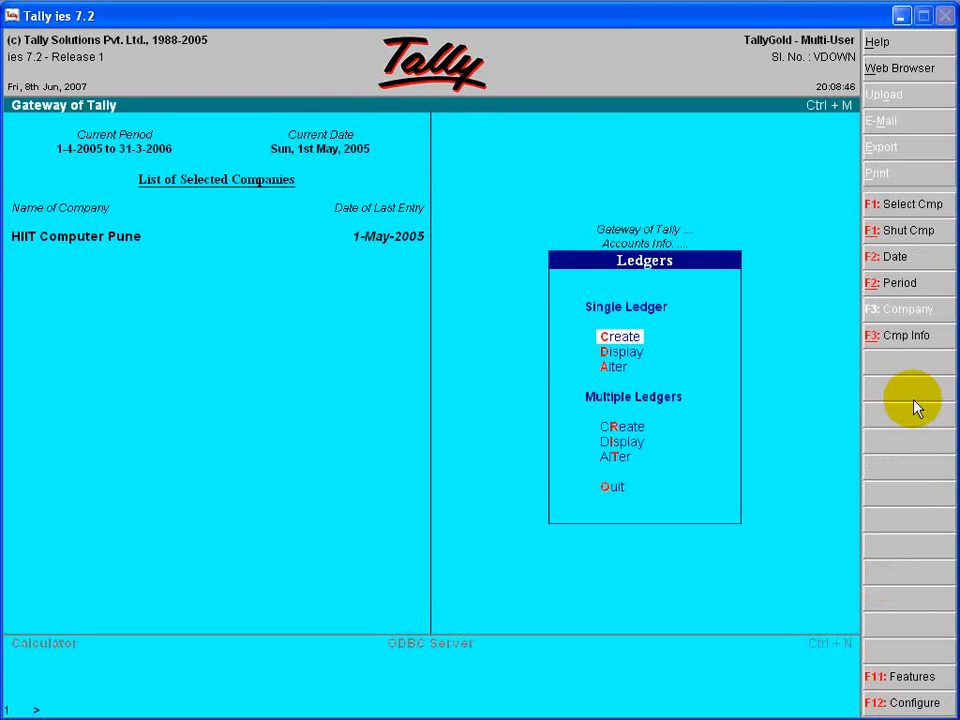
key("Return")
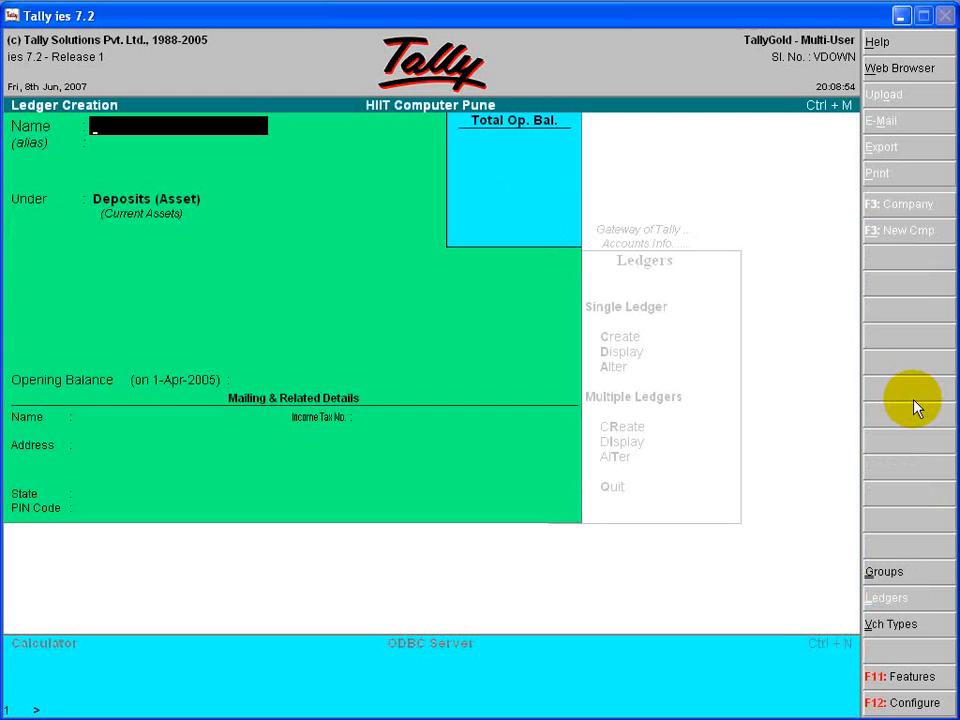
type("Lic Policy")
key("Return")
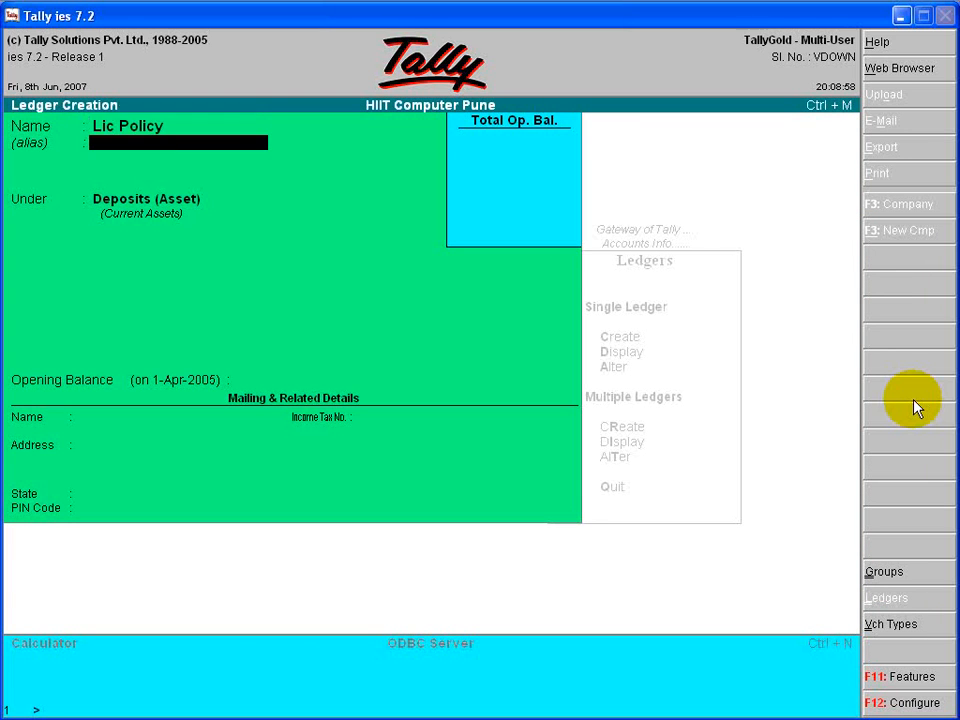
key("Return")
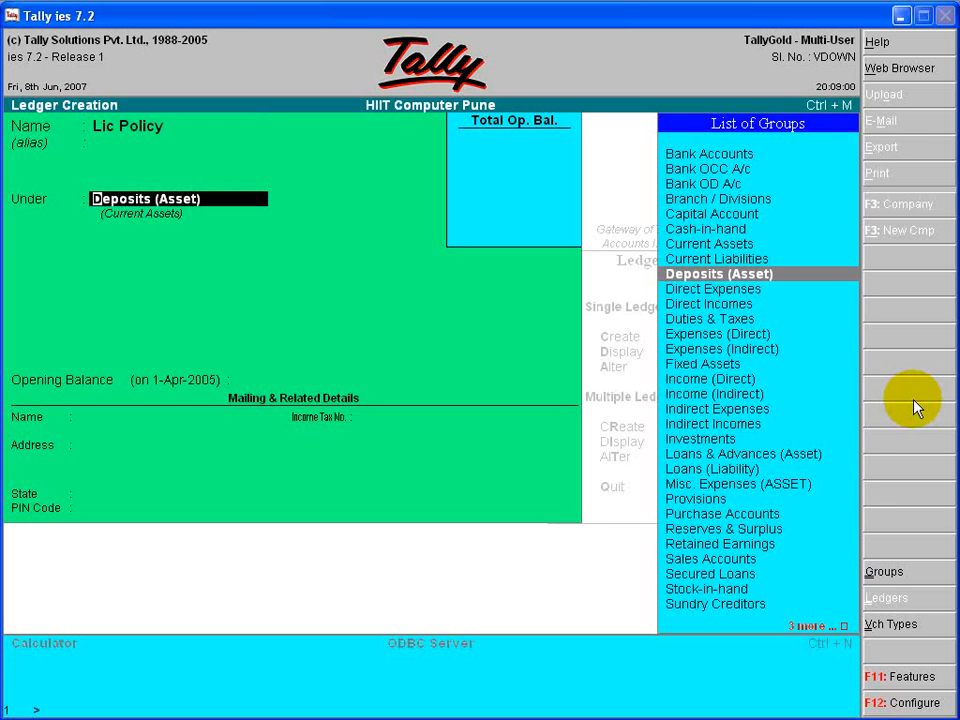
Place the Lic Policy ledger under the Investments group and save it without an opening balance
type("I")
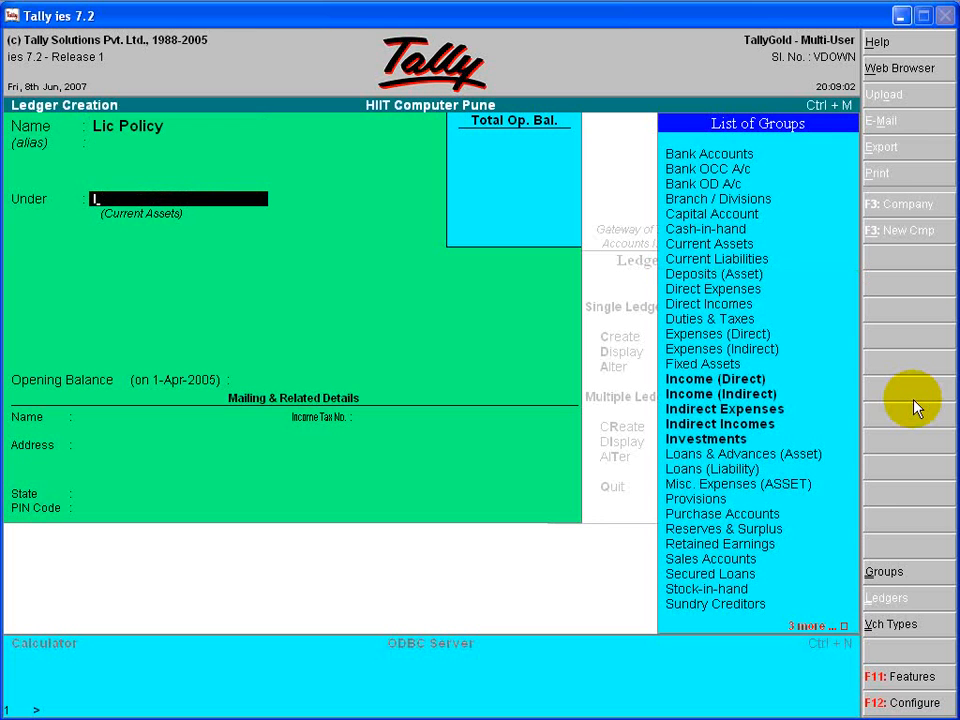
key("Down")
key("Down")
key("Down")
key("Down")
key("Down")
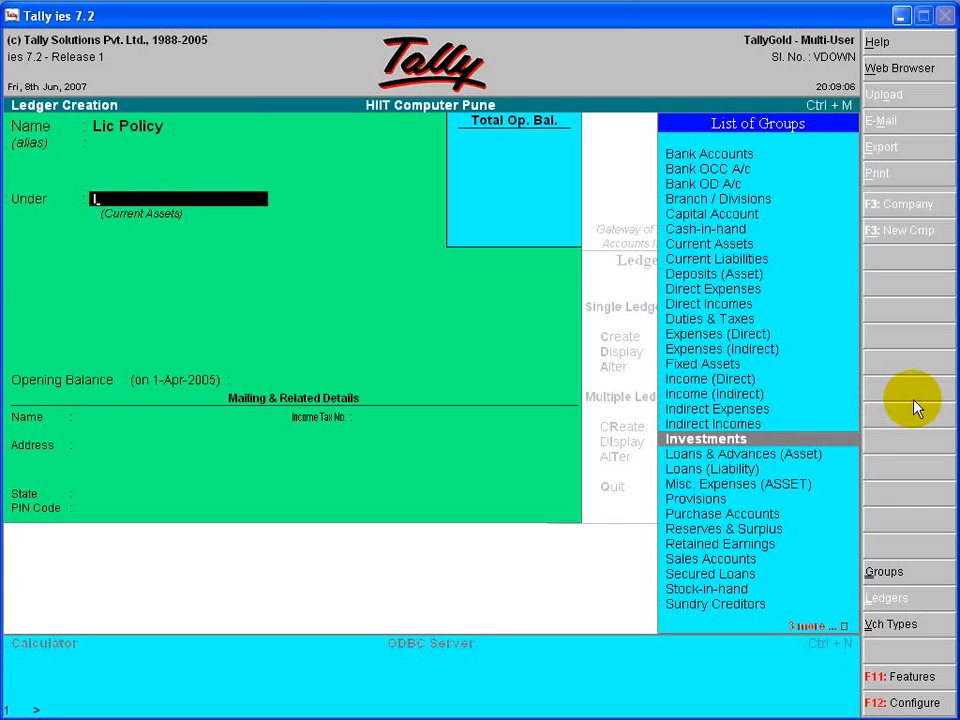
key("Return")
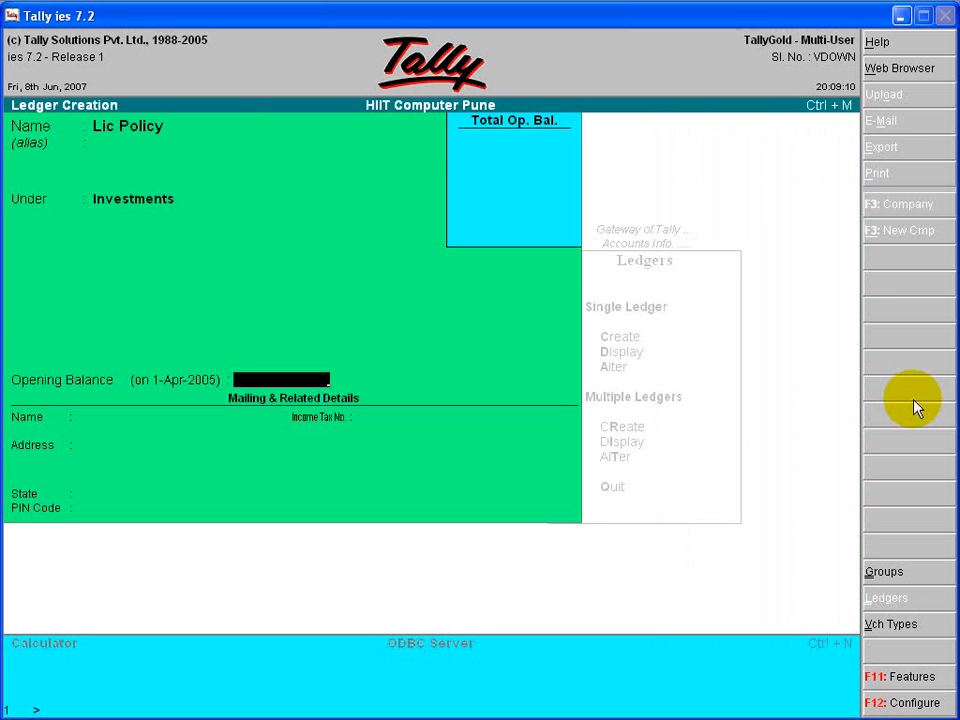
key("Return")
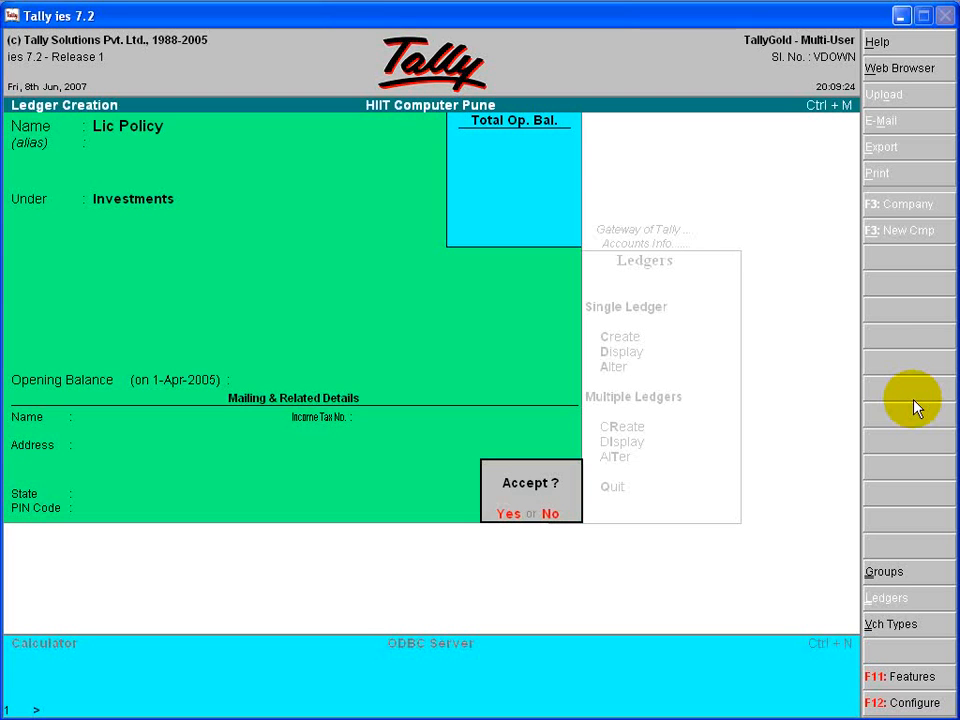
key("Return")
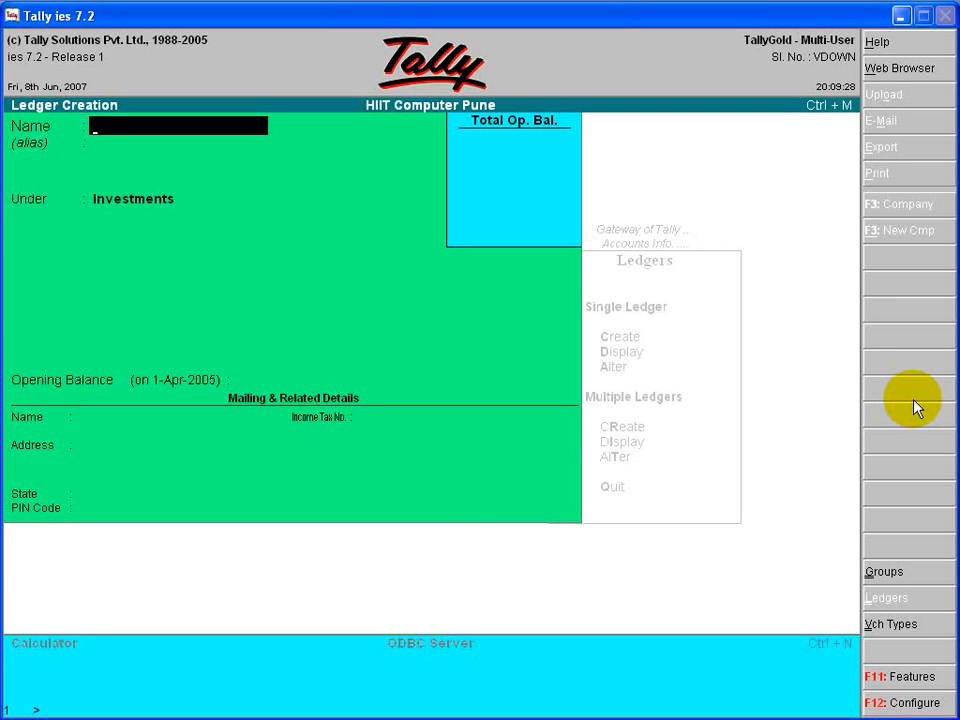
Name another ledger "Lic Policy Amt Recd" with no alias and place it under the Indirect Incomes group
type("Lic Policy Amt Recd")
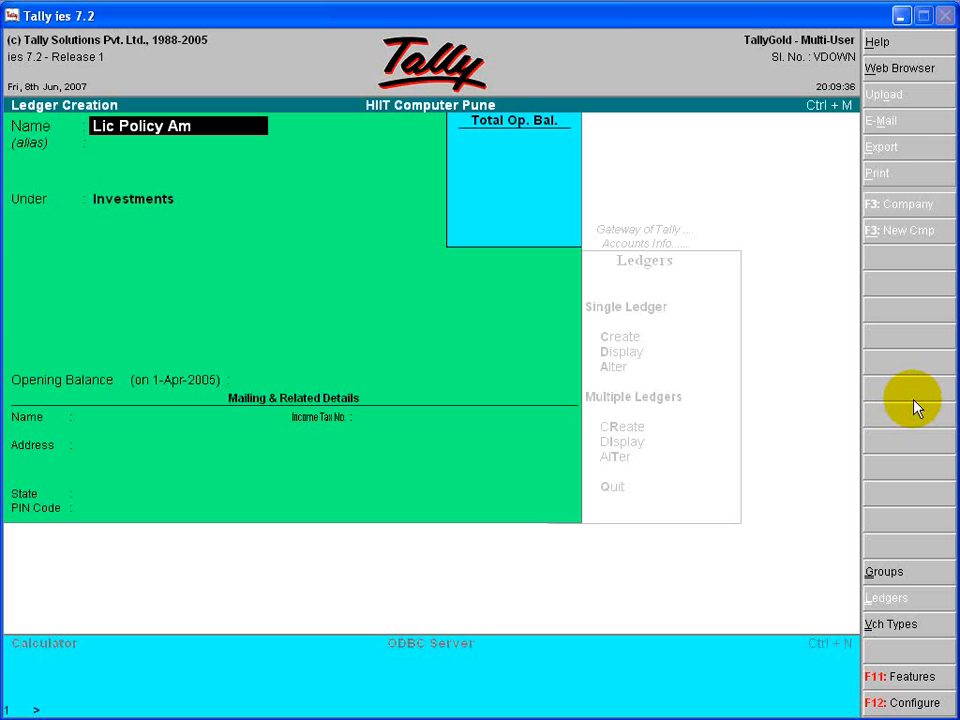
key("Return")
key("Return")
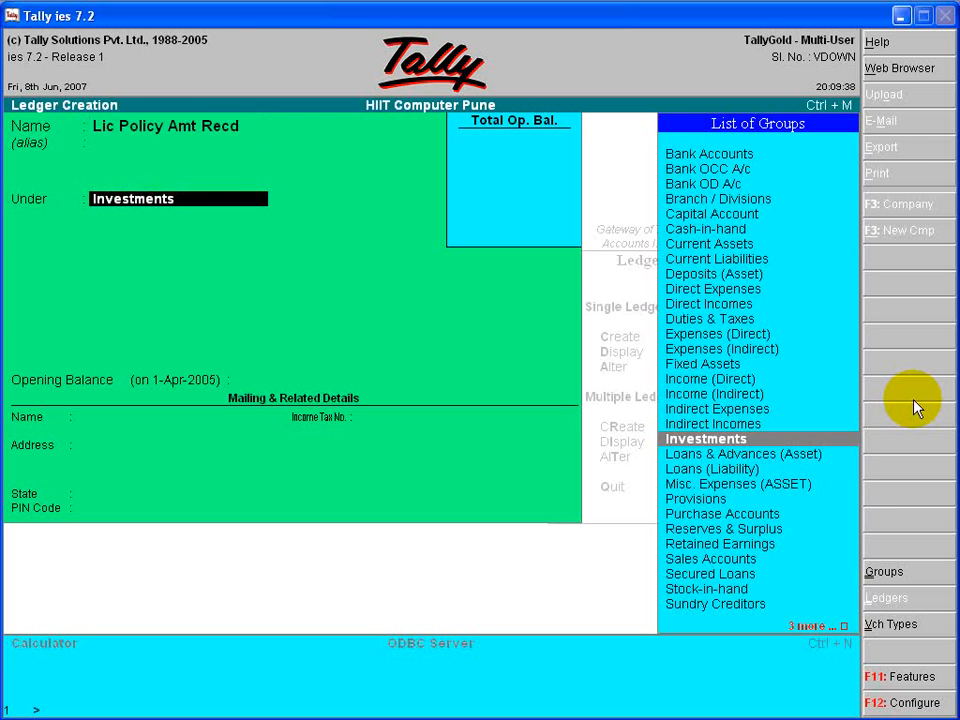
key("BackSpace")
key("Down")
key("Down")
key("Down")
key("Down")
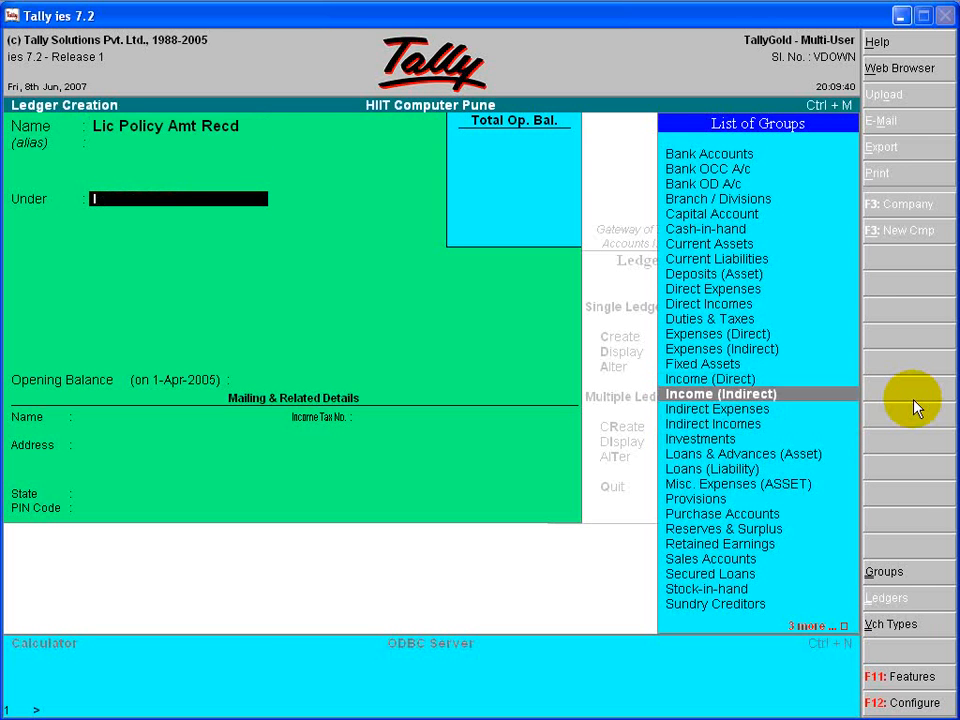
key("Return")
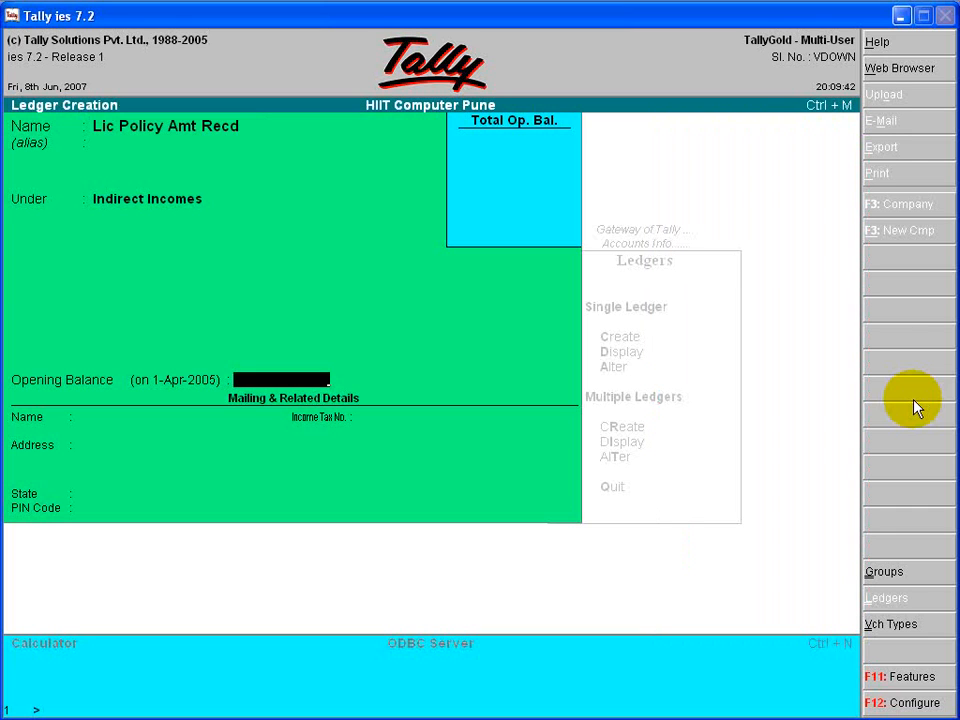
Save the Lic Policy Amt Recd ledger without an opening balance and quit ledger creation
key("Return")
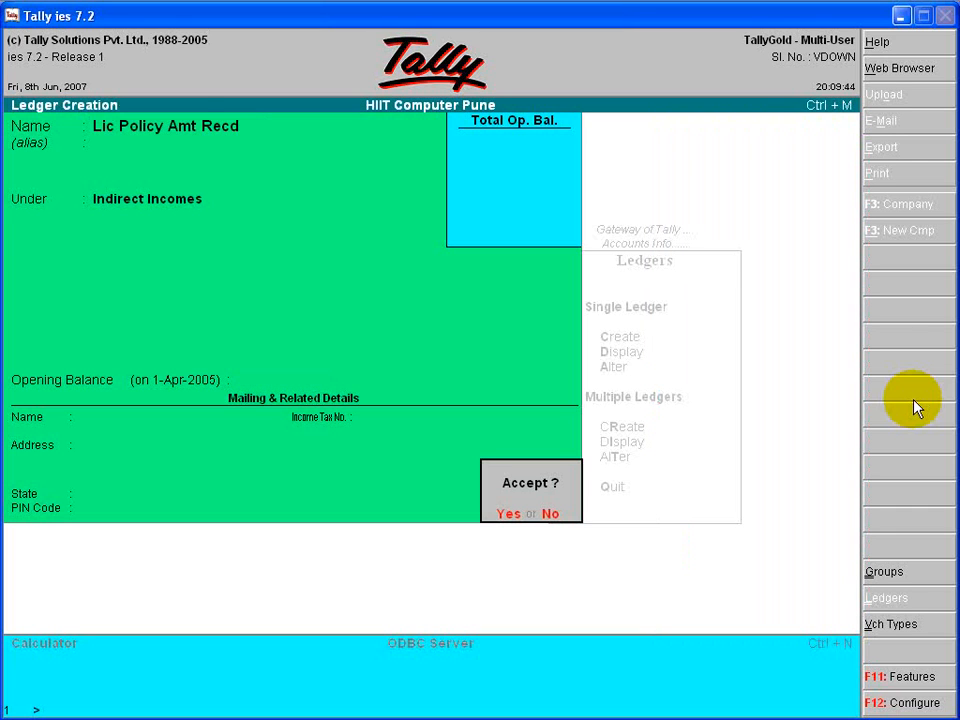
key("Return")
key("Escape")
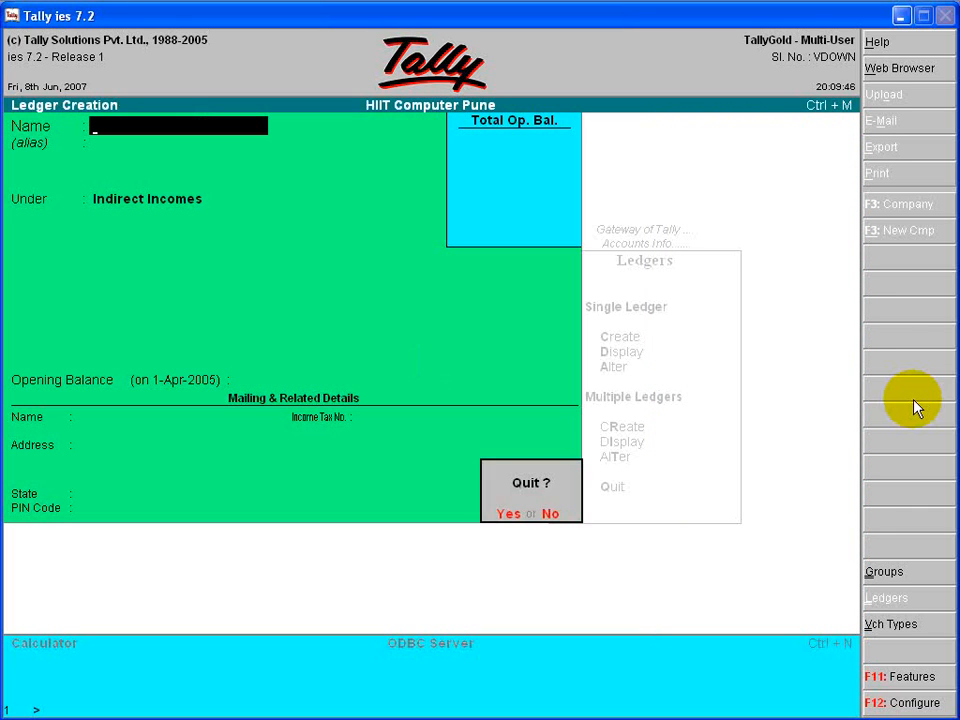
key("Return")
Create a payment voucher that debits Lic Policy with 25,000 and credits Cash for the same amount
key("Escape")
key("Escape")
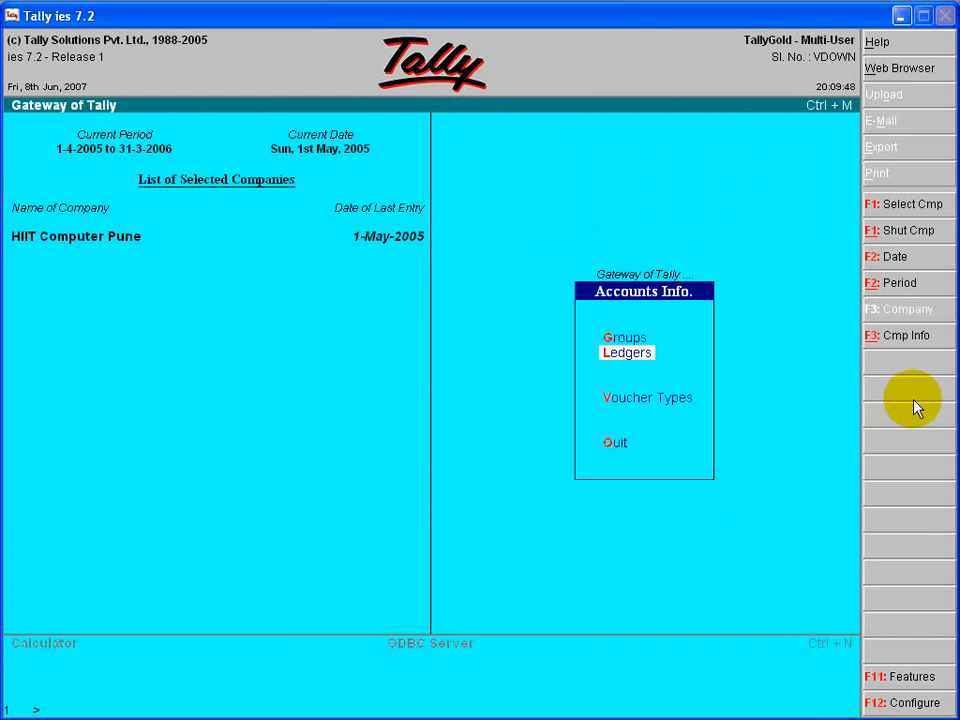
key("Down")
key("Down")
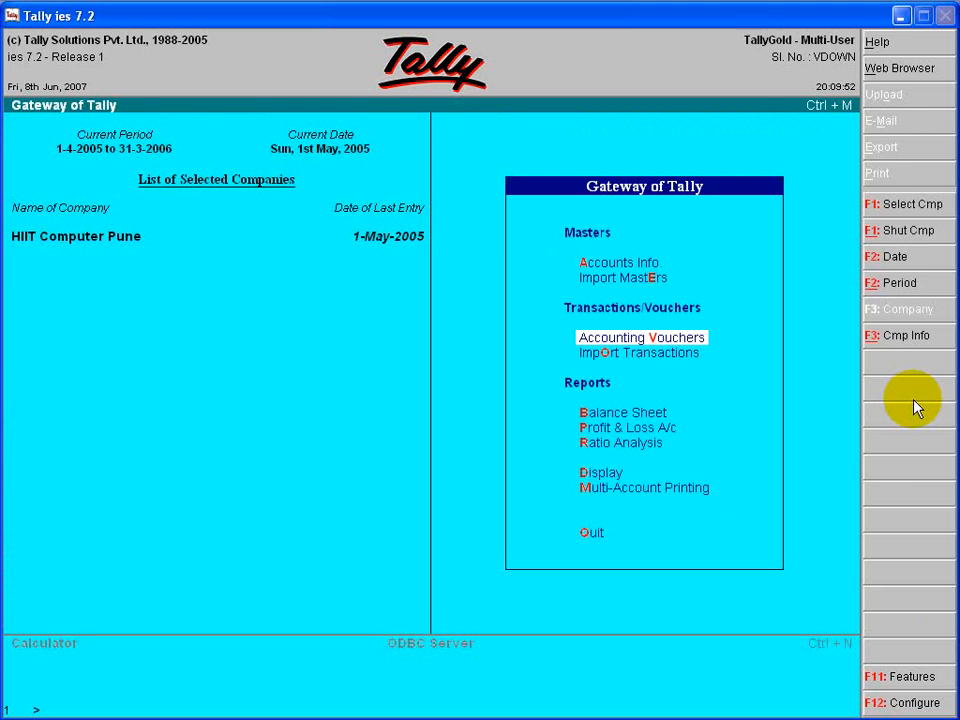
key("Return")
type("L")
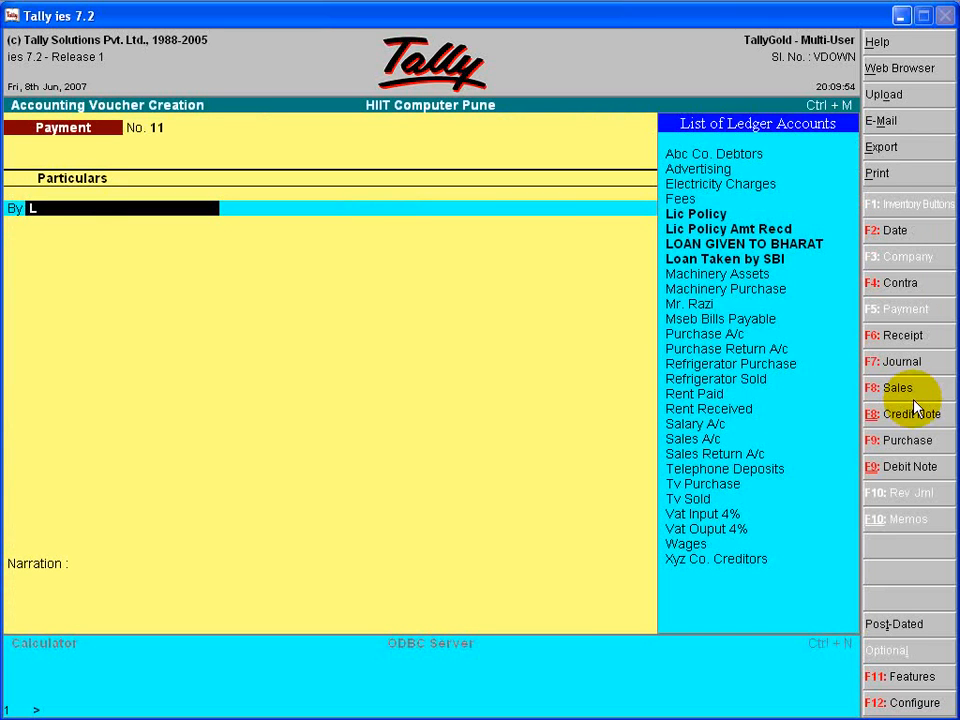
key("Return")
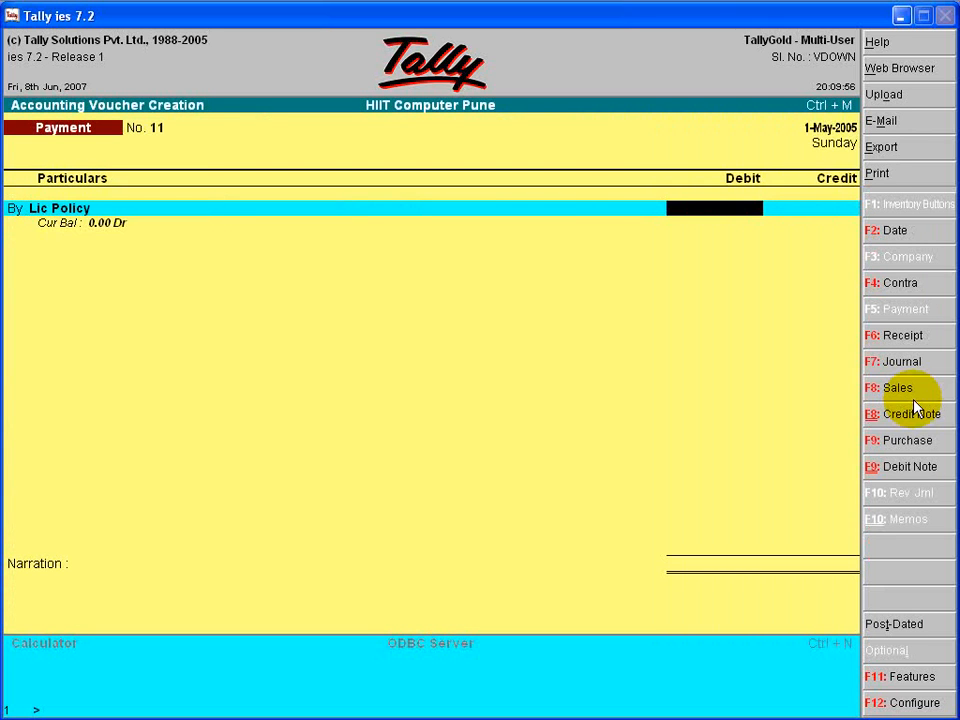
type("25000")
key("Return")
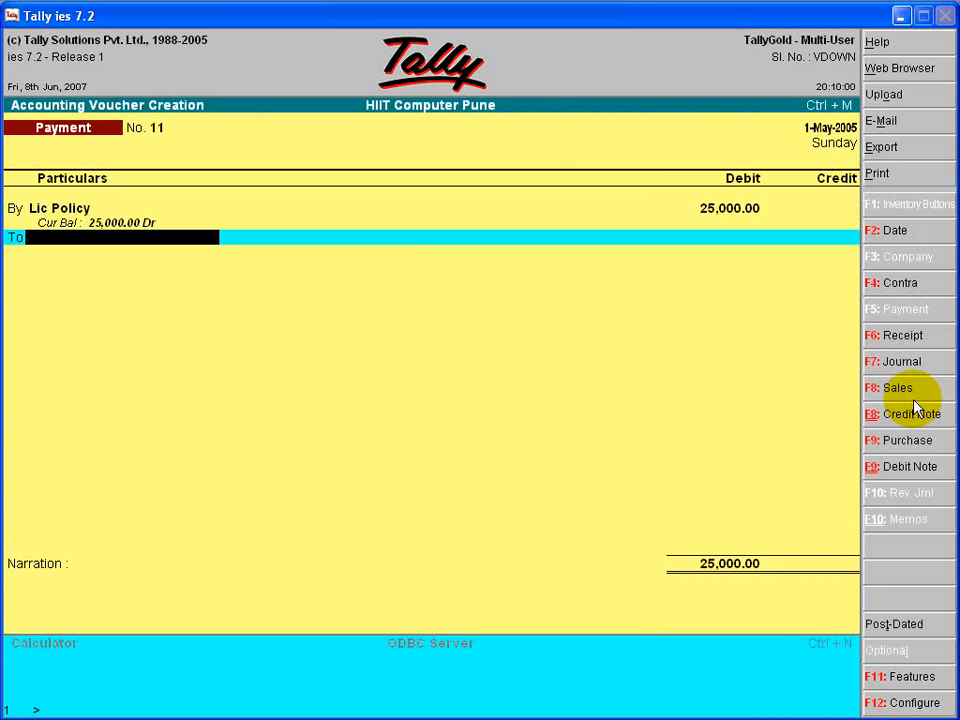
type("c")
key("Return")
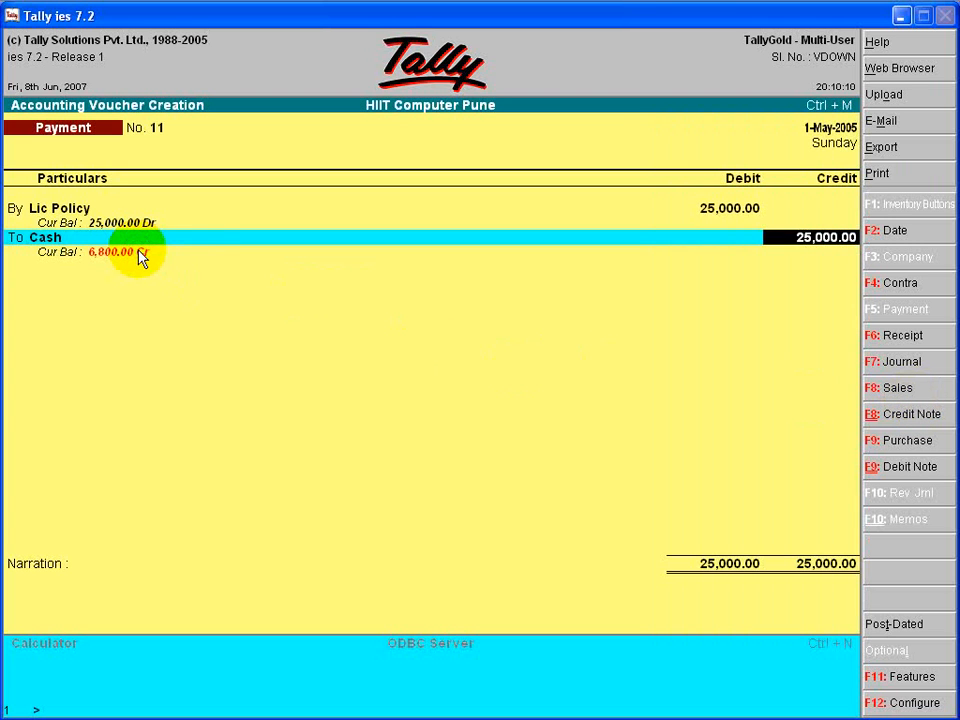
Change the payment voucher's Lic Policy debit to 5,000 and accept the matching Cash credit
key("BackSpace")
key("BackSpace")
key("BackSpace")
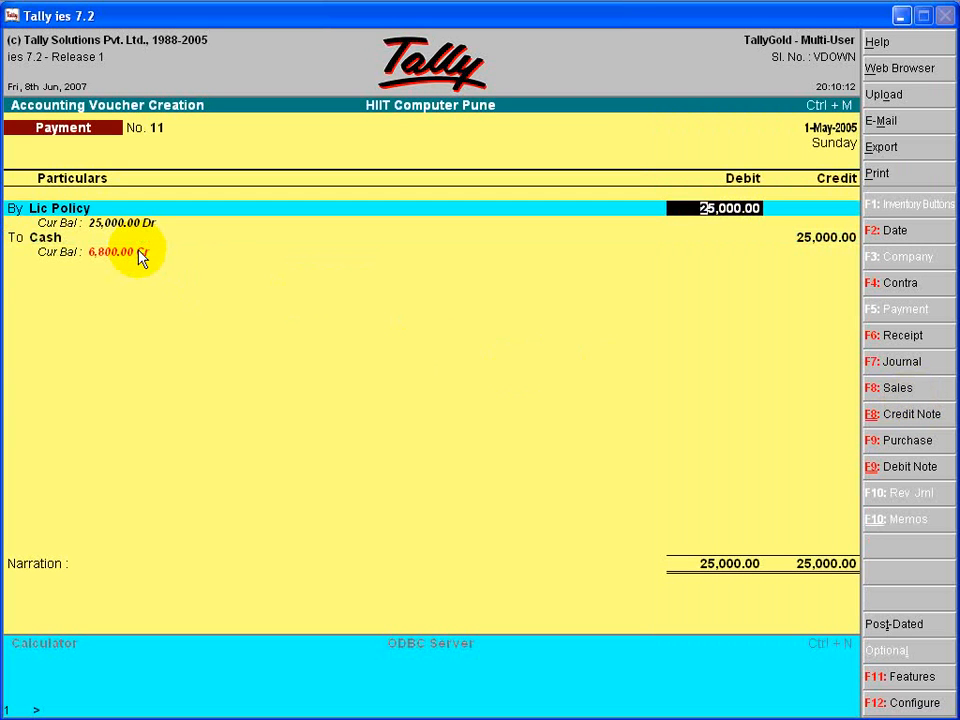
type("5000")
key("Return")
key("Return")
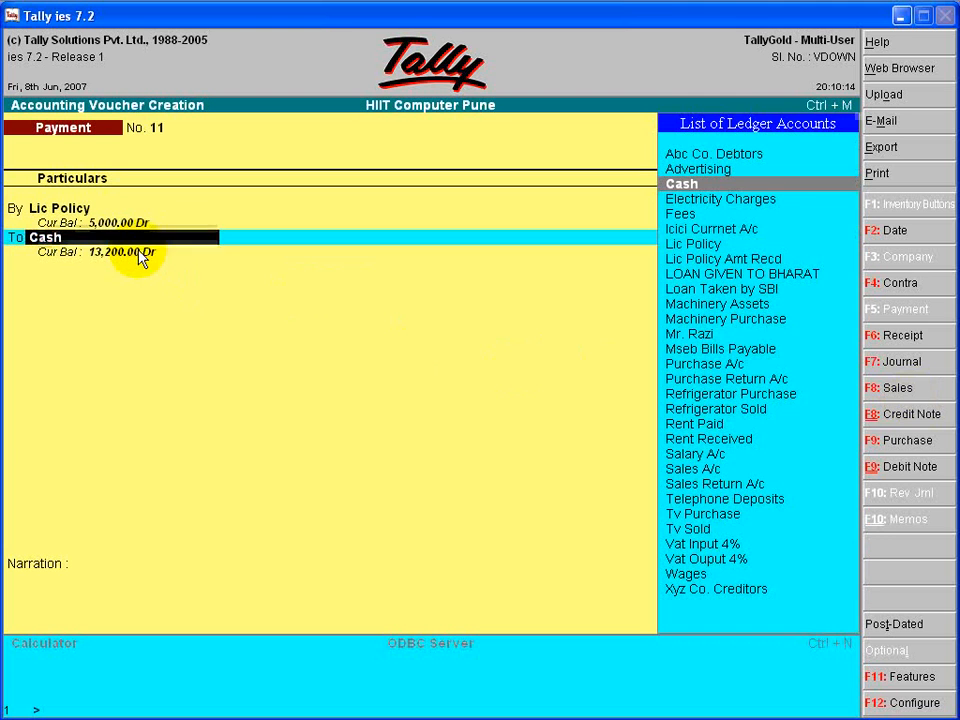
key("Return")
key("Return")
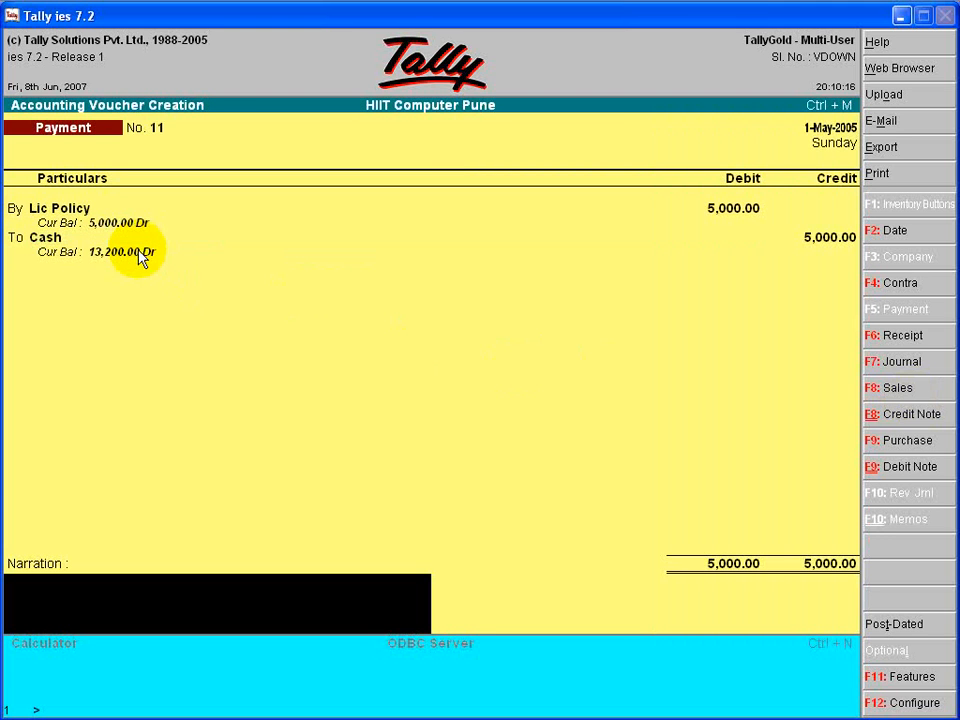
Add the narration "being policy amt paid", save the payment voucher and leave voucher entry
type("being policy amt paid")
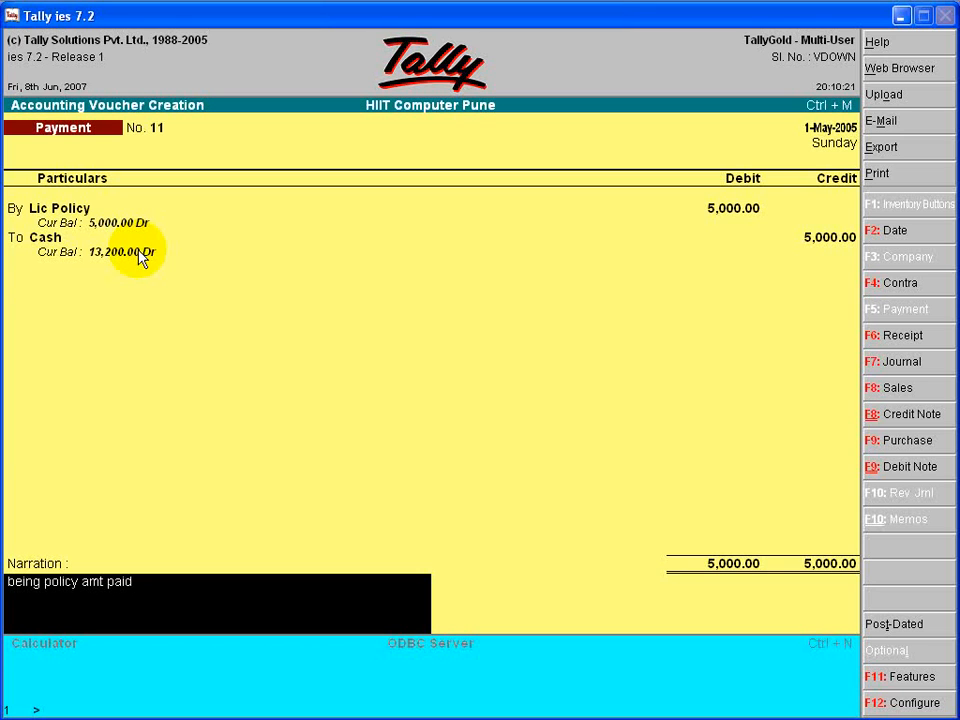
key("Return")
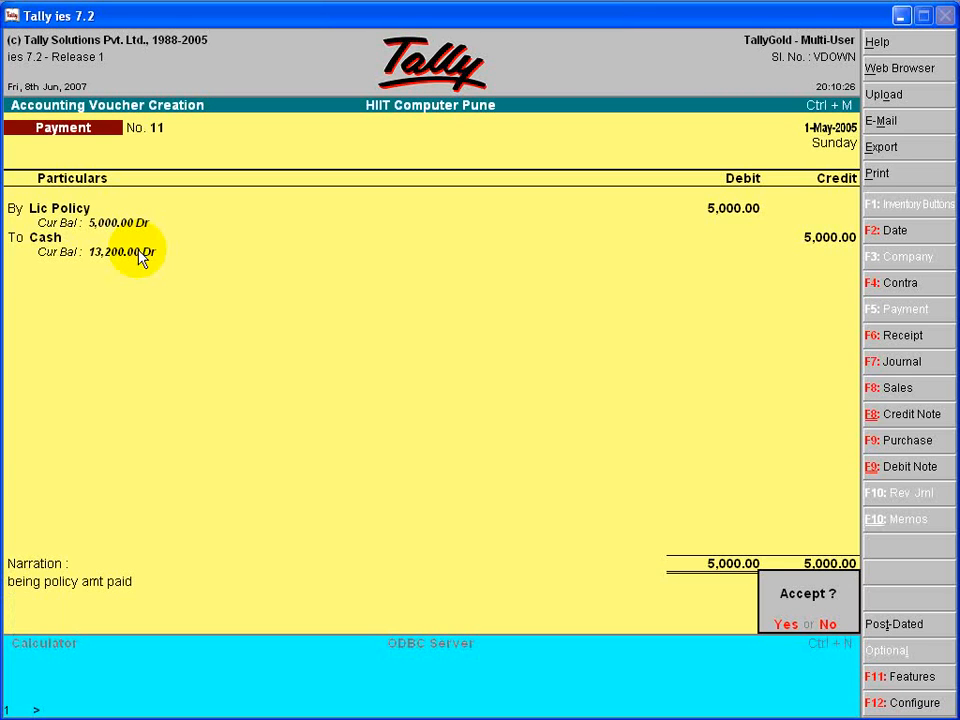
key("Return")
key("Escape")
key("Return")
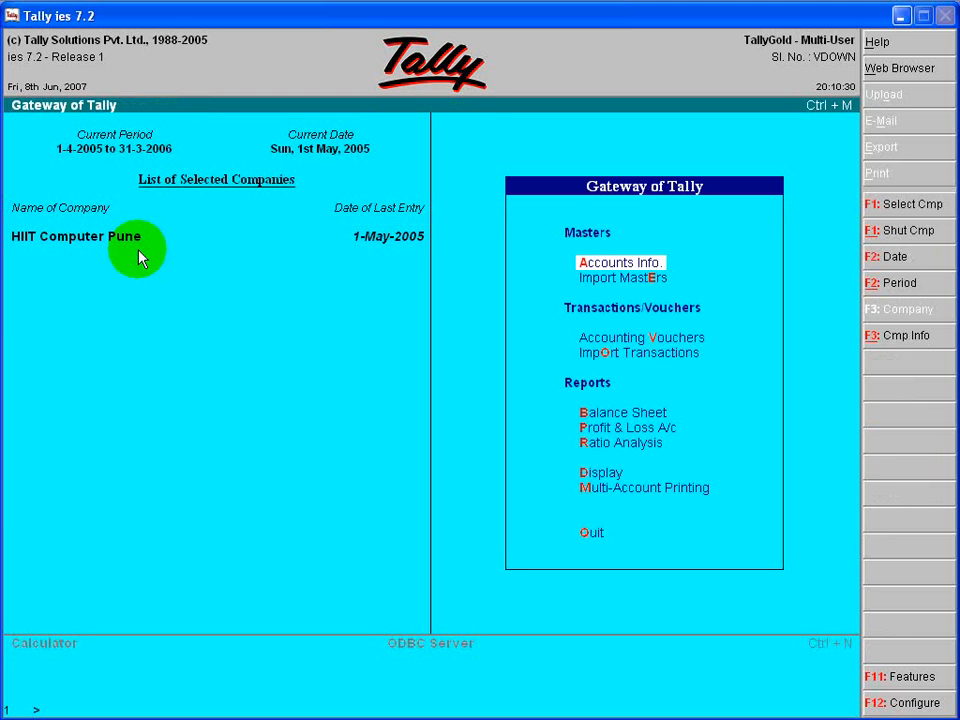
Examine the Investments group under Assets in the Balance Sheet, including its ledger breakdown
key("Down")
key("Down")
key("Down")
key("Down")
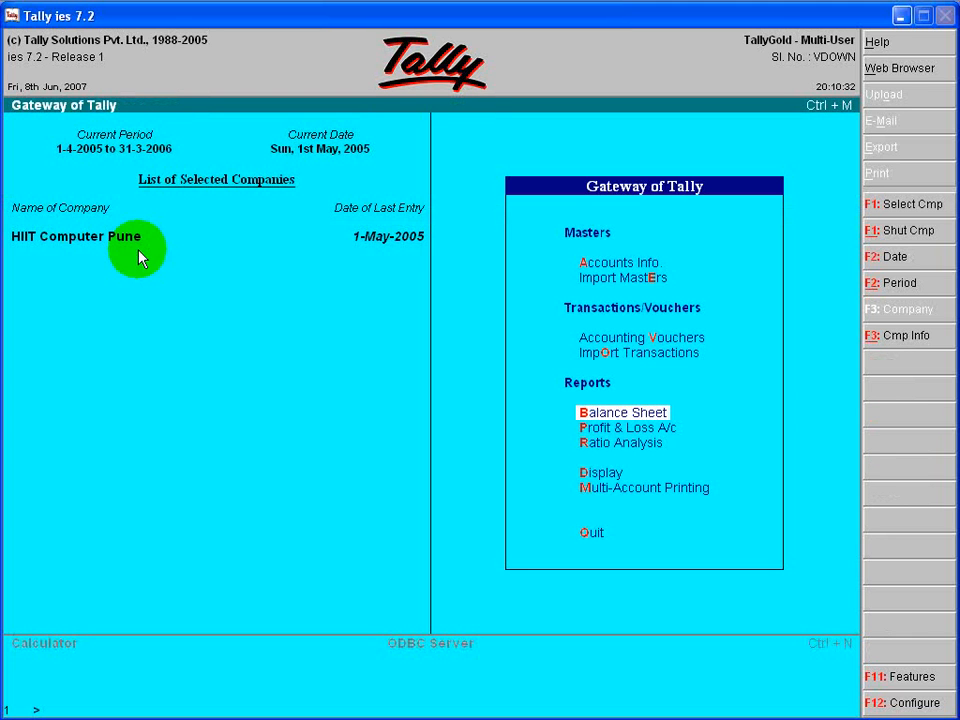
key("Return")
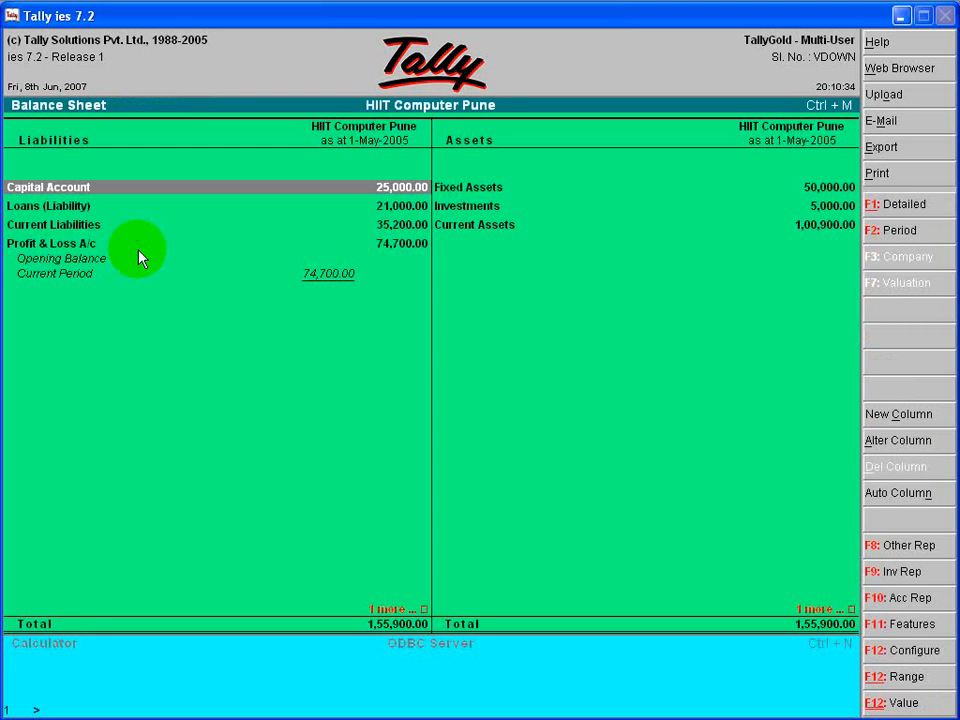
key("Right")
key("Down")
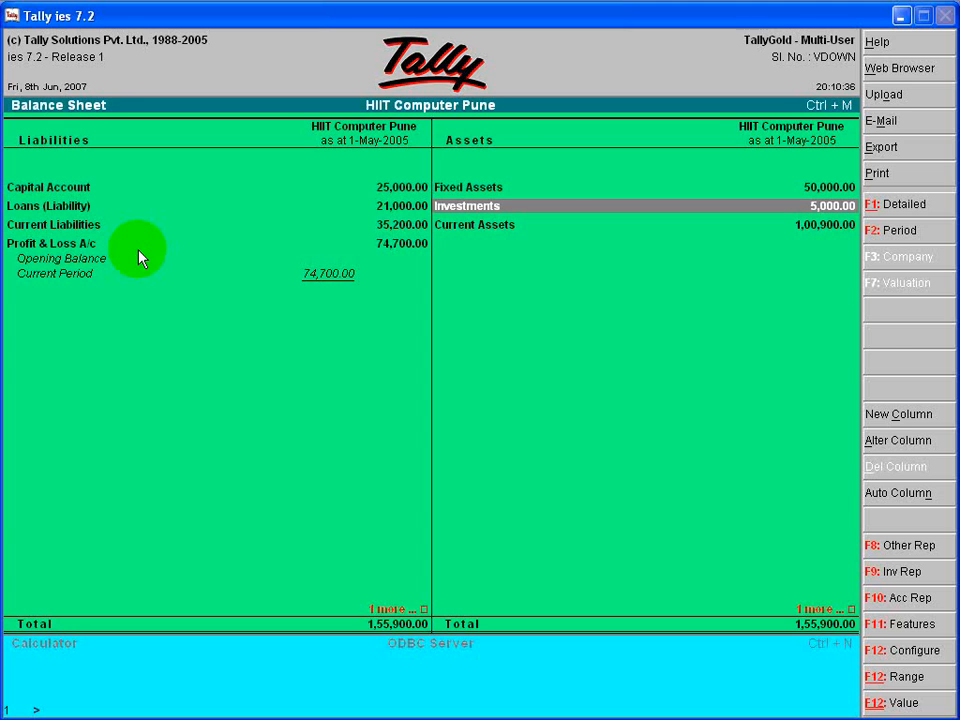
key("Return")
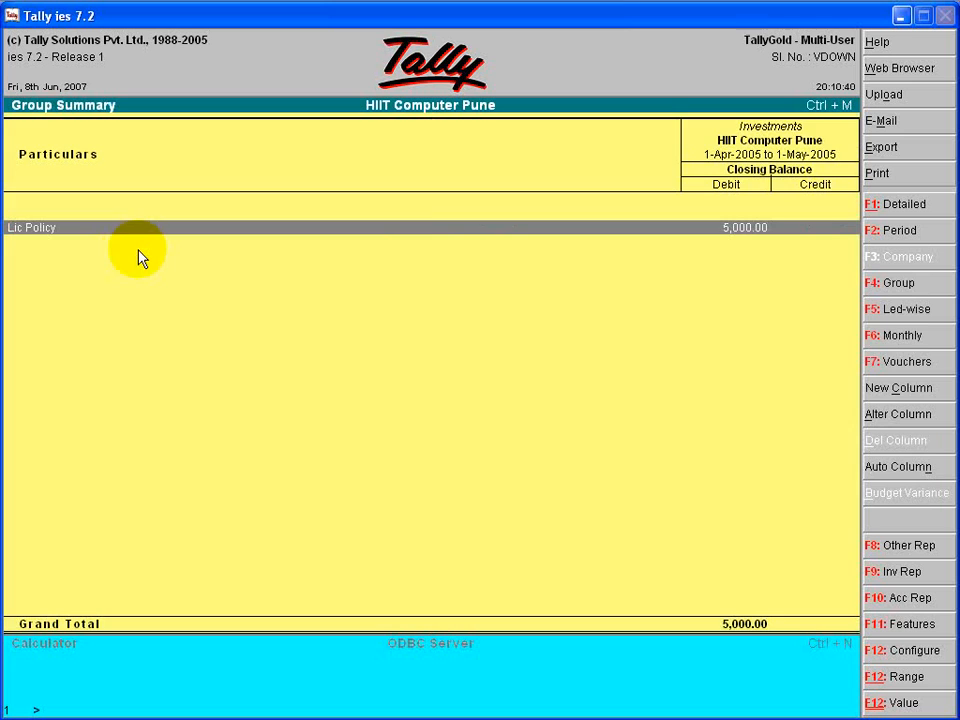
key("Escape")
key("Escape")
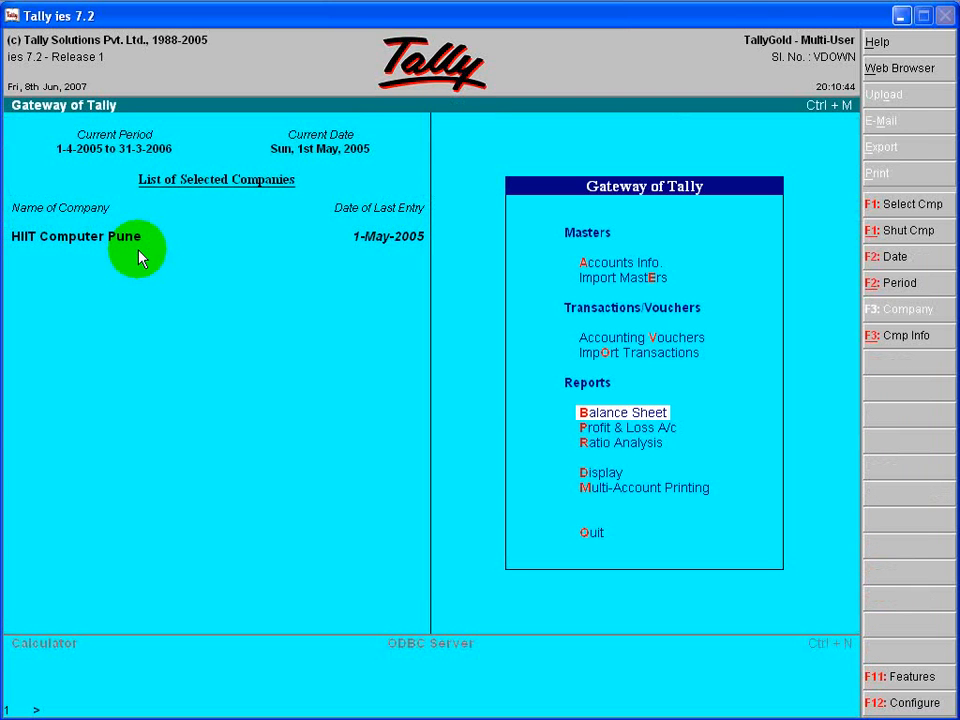
Start a receipt voucher that credits Lic Policy with 5,000
key("Up")
key("Up")
key("Return")
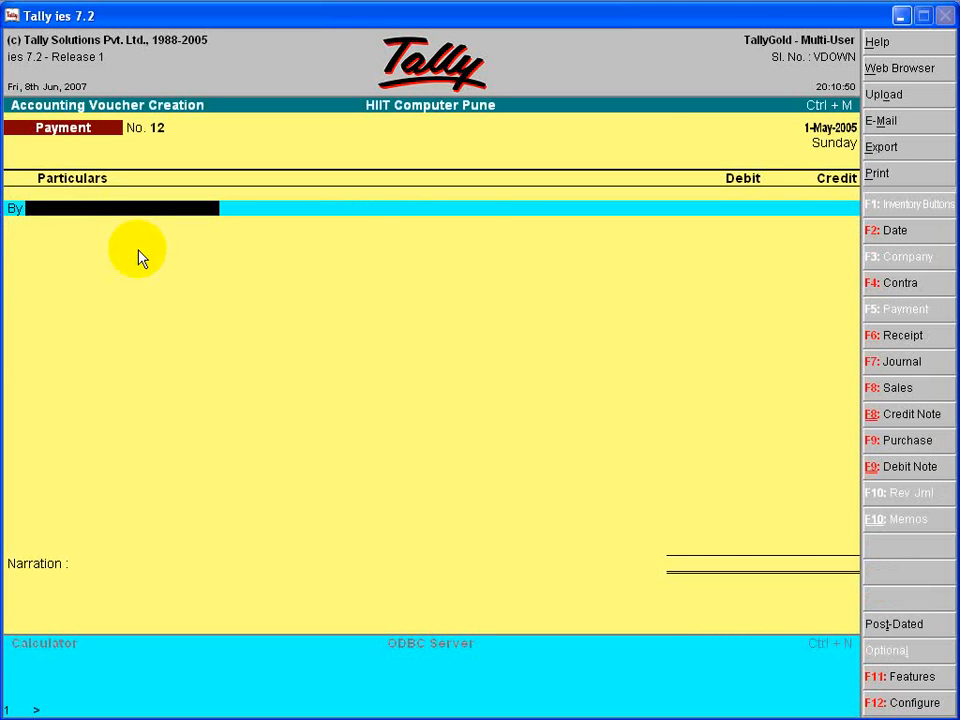
key("F6")
type("L")
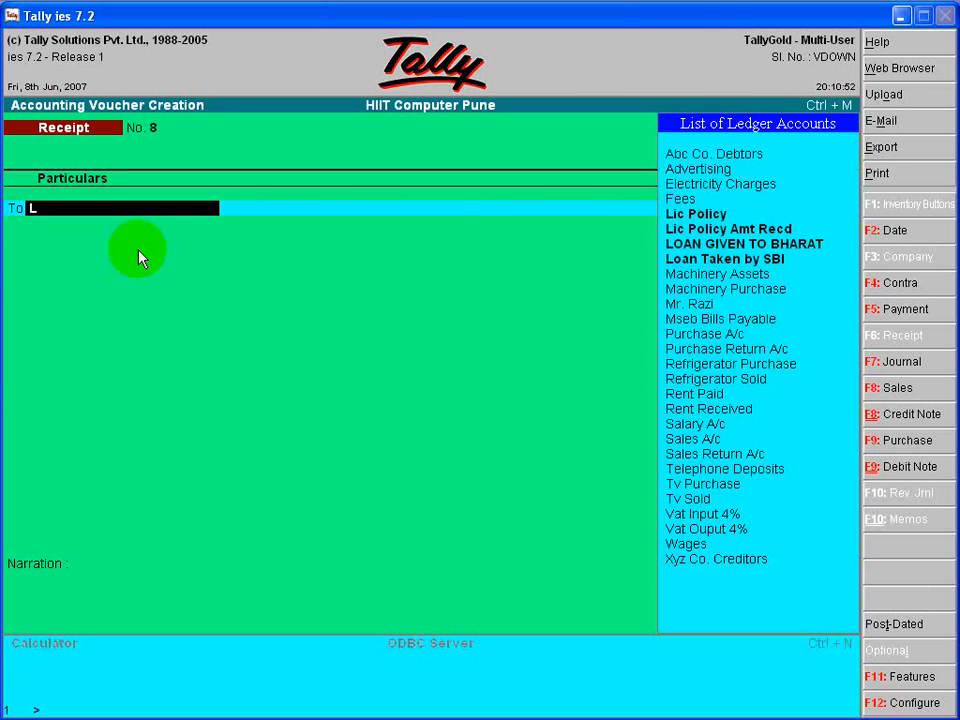
key("Return")
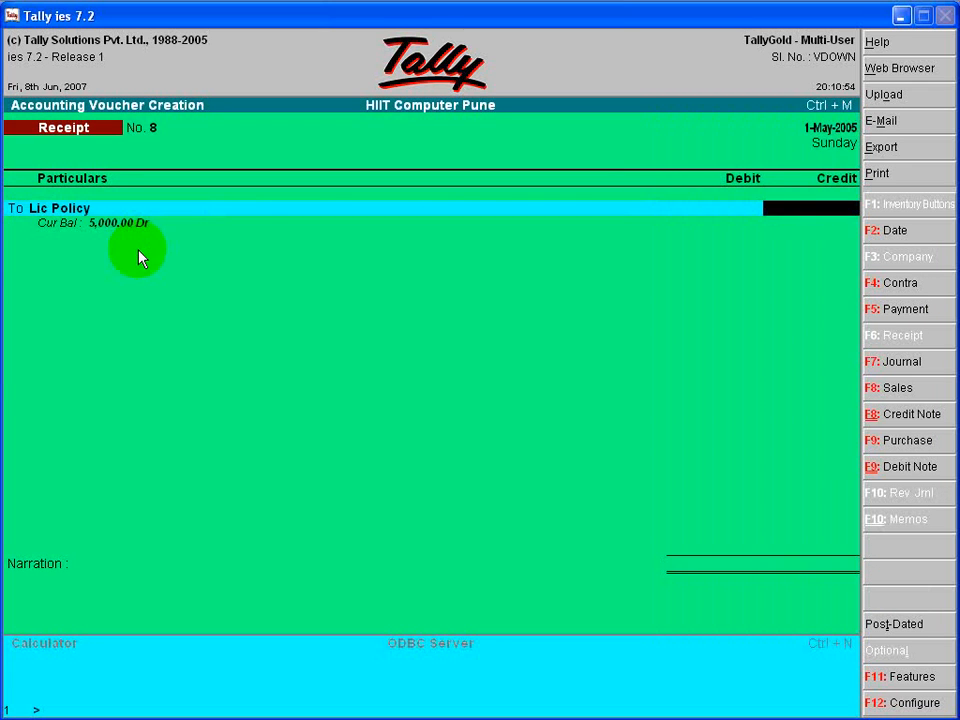
type("5000")
key("Return")
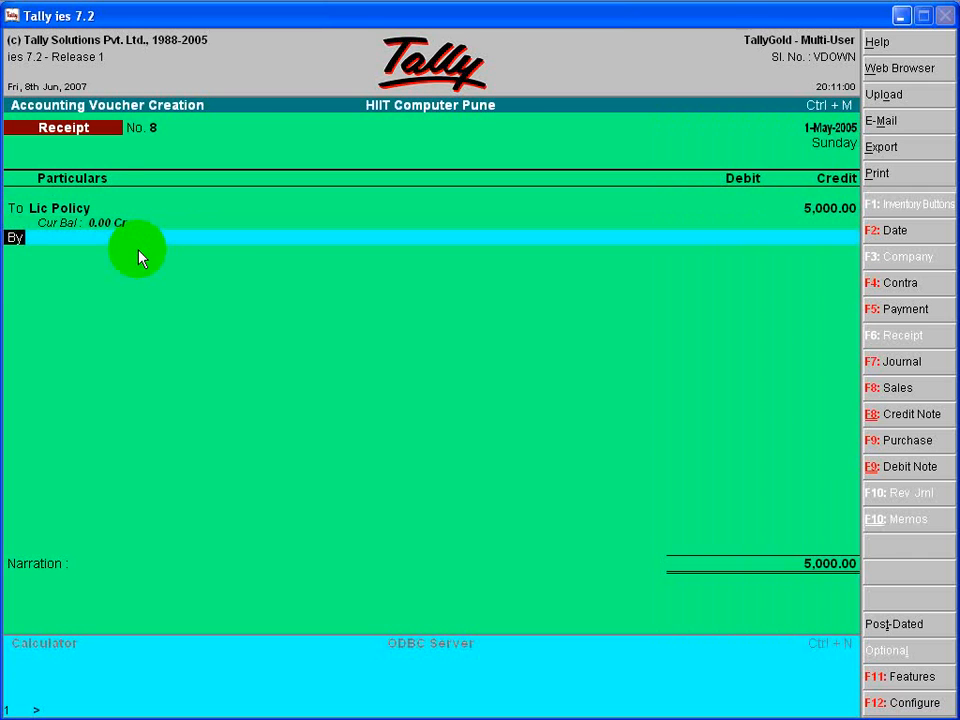
Add a second credit line to the receipt voucher for Lic Policy Amt Recd with 3,000
type("t")
key("Return")
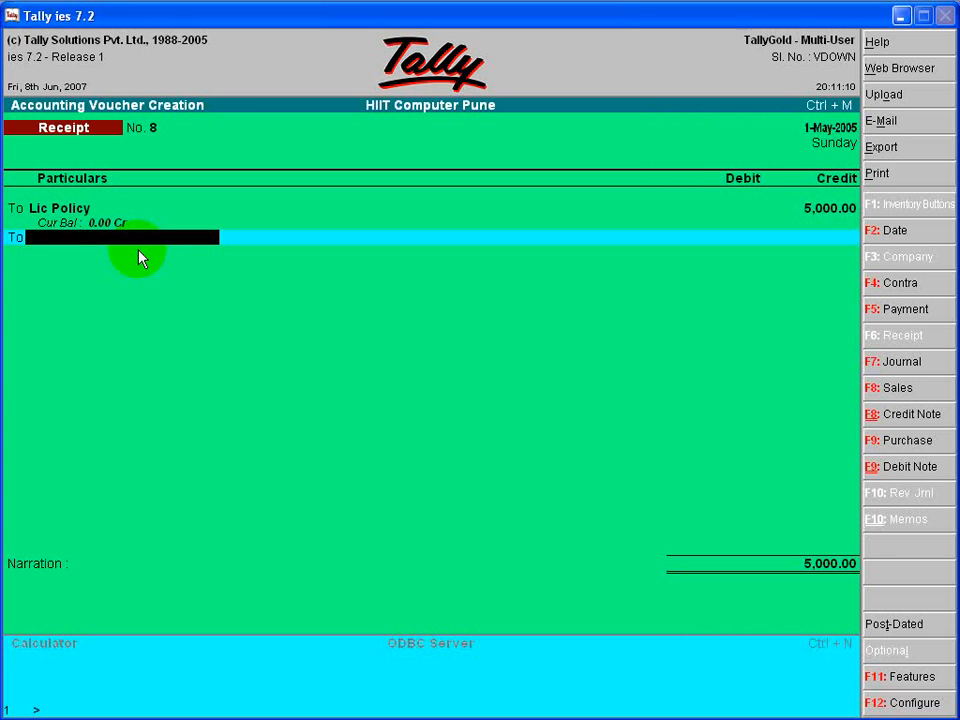
type("L")
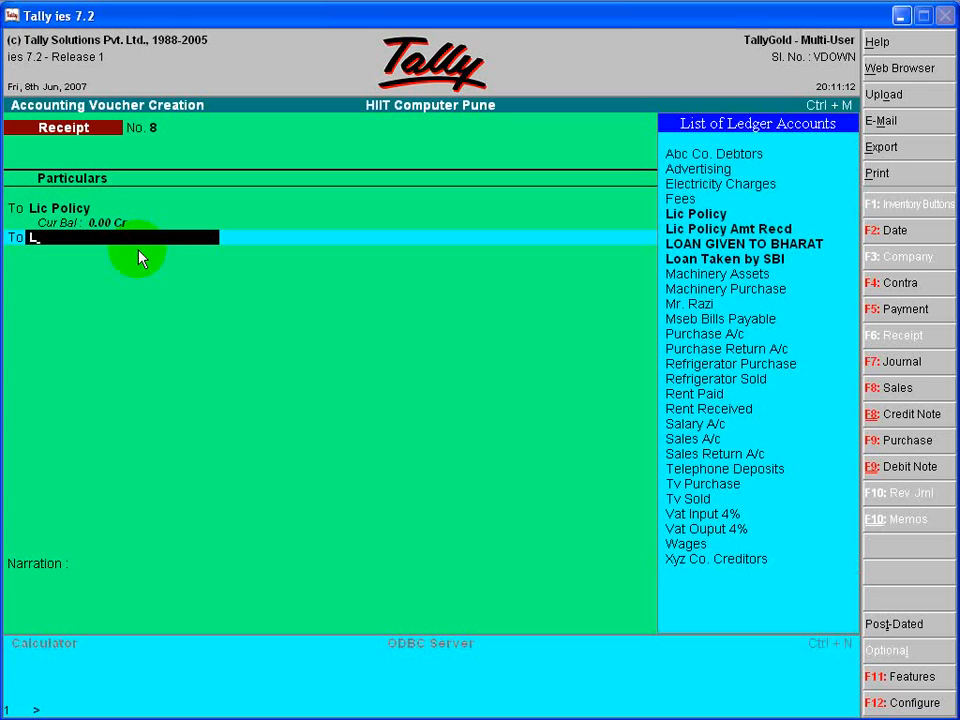
key("Down")
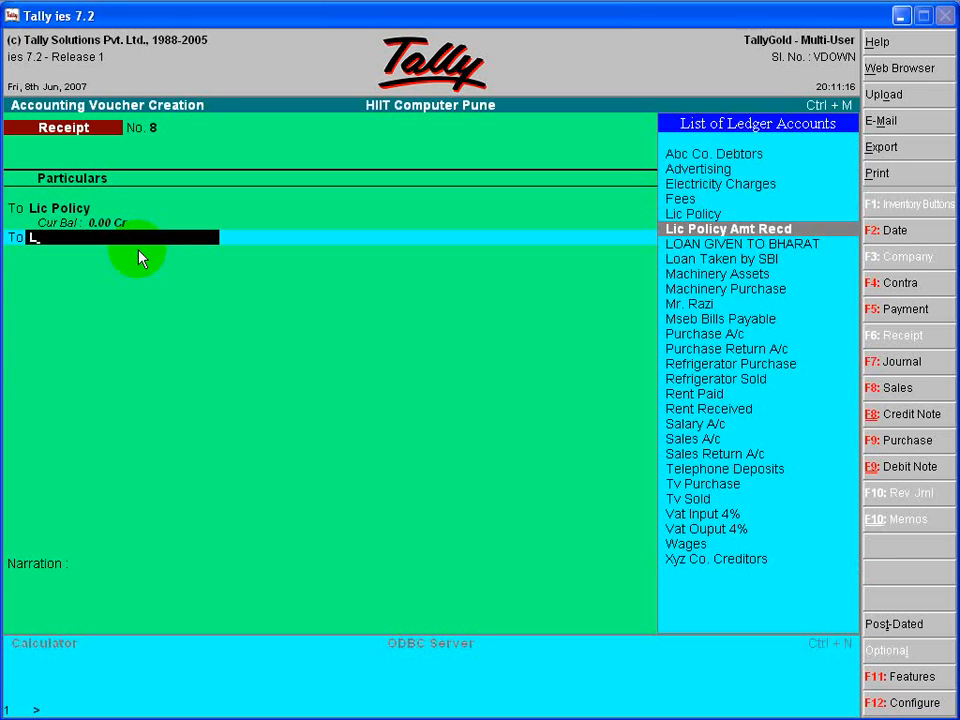
key("Return")
type("3000")
key("Return")
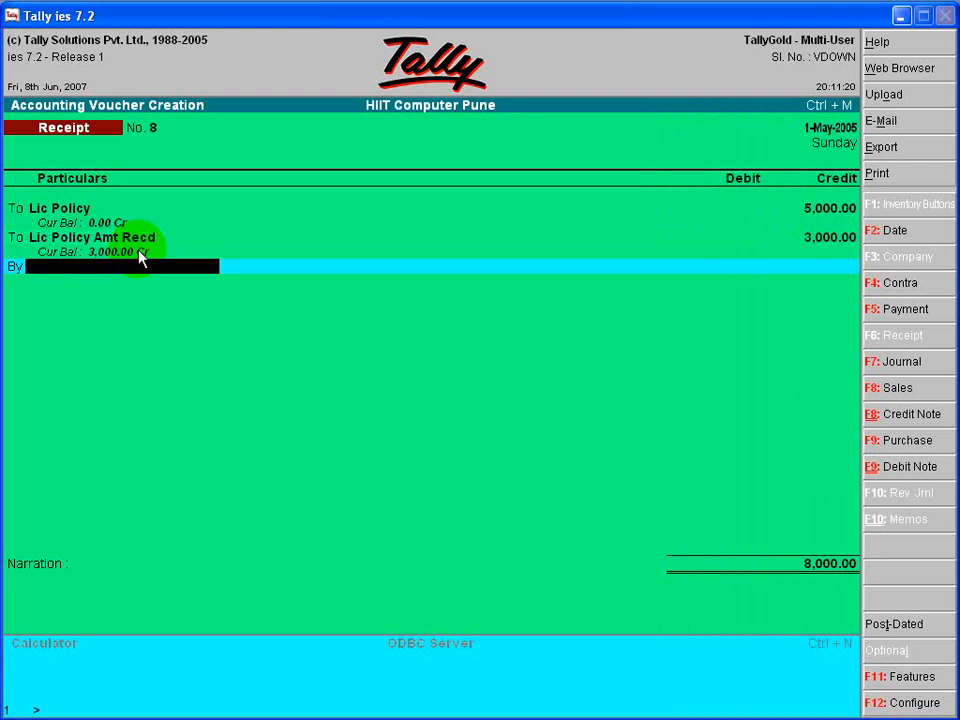
Debit Cash with 8,000, save the receipt voucher without a narration and leave voucher entry
type("C")
key("Down")
key("Up")
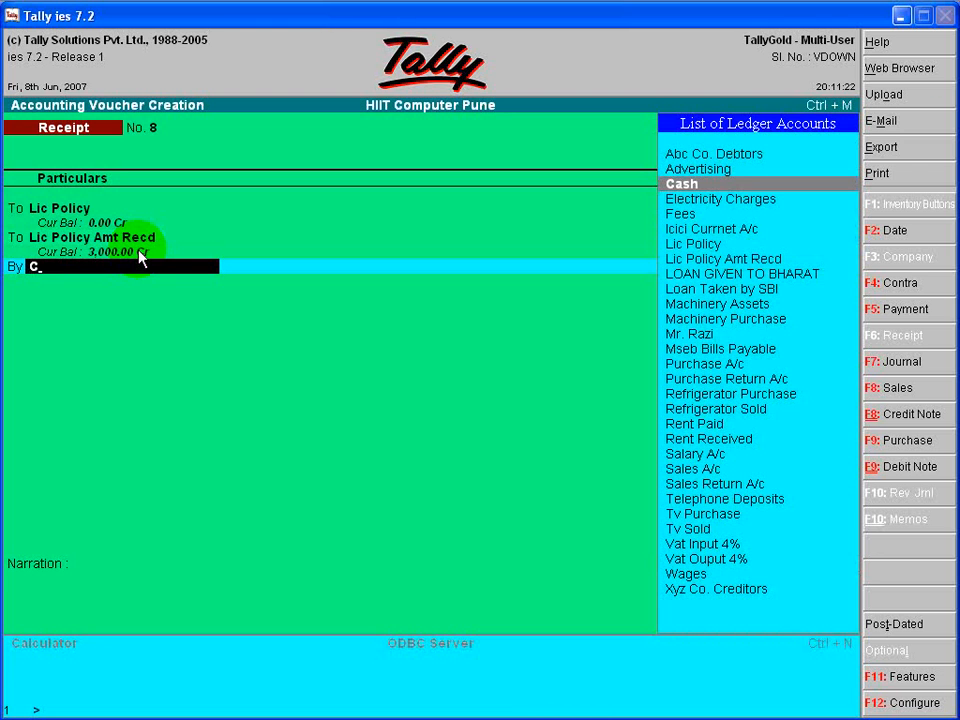
key("Return")
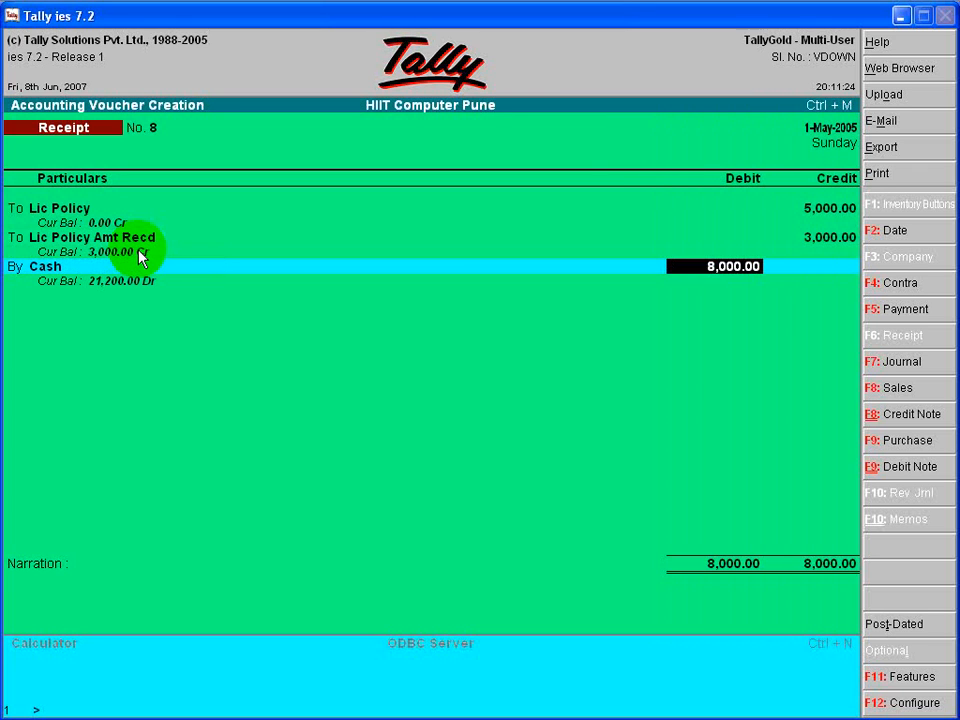
key("Return")
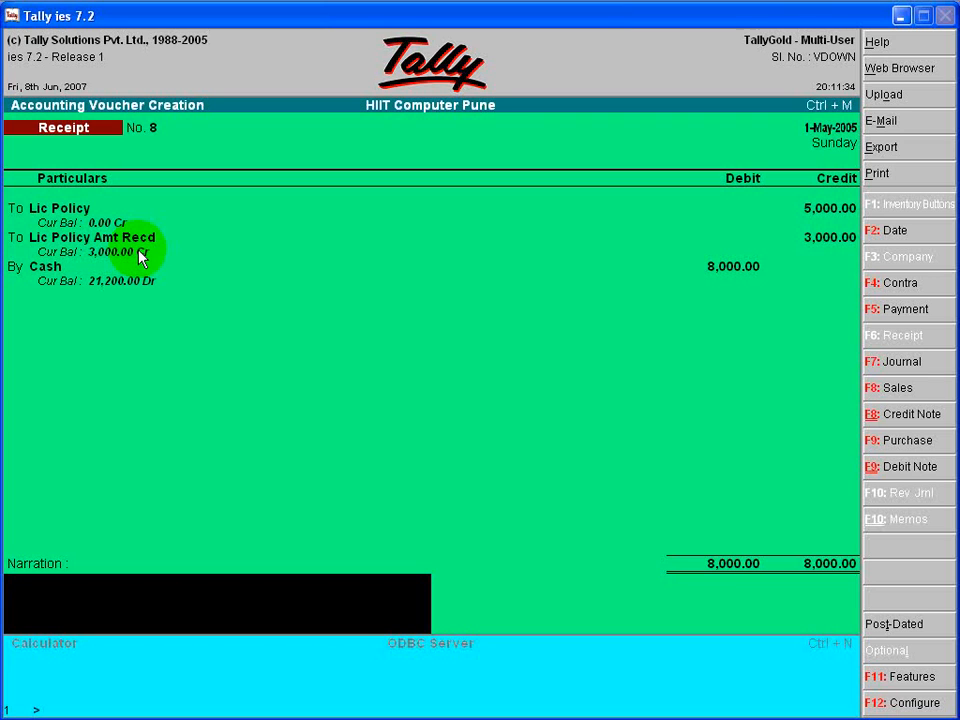
key("Return")
key("Return")
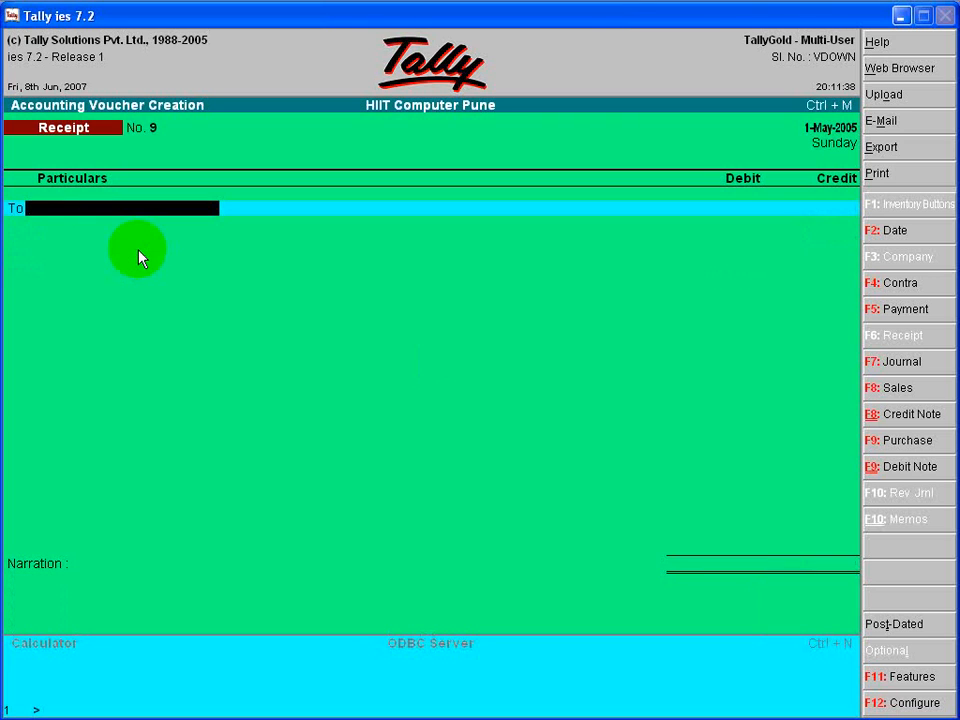
key("Escape")
Check the Investments entry under Assets in the Balance Sheet after the LIC receipt
key("Down")
key("Down")
key("Down")
key("Down")
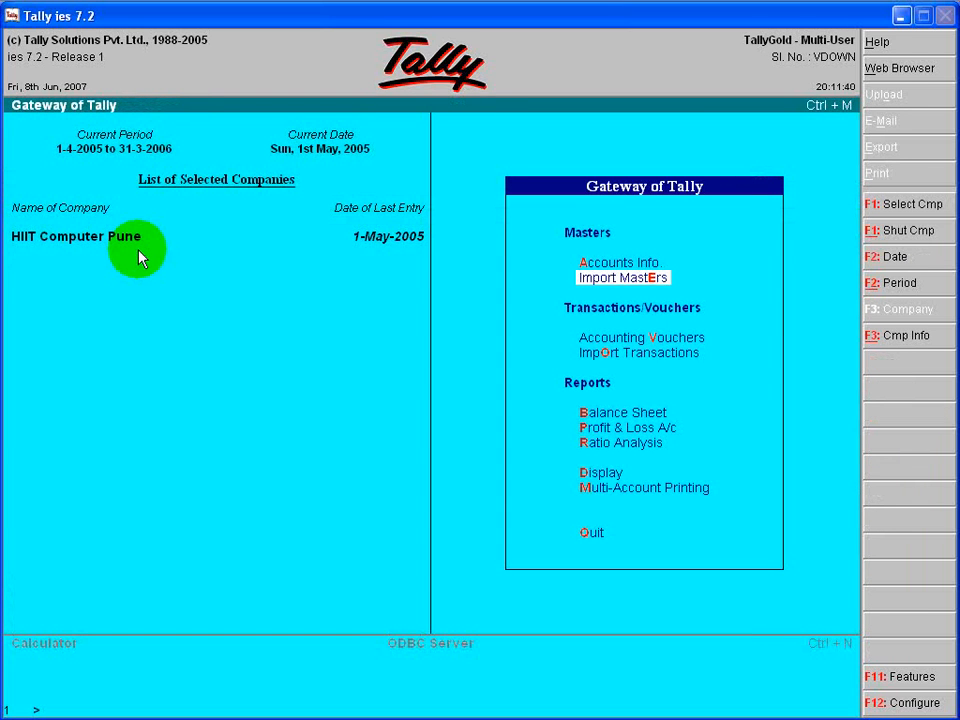
key("Down")
key("Up")
key("Return")
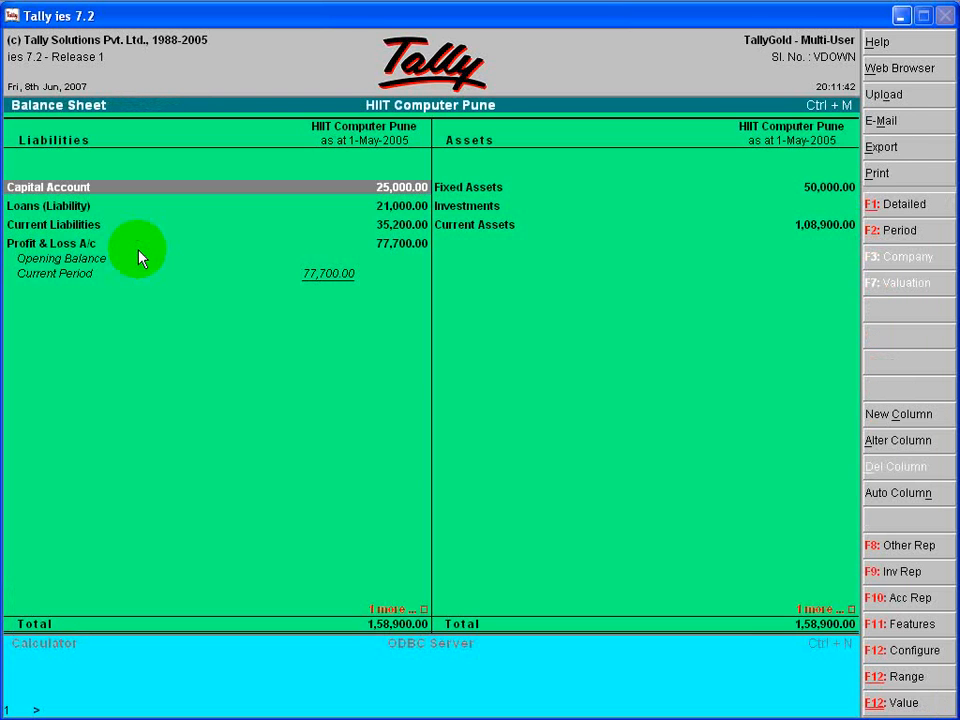
key("Right")
key("Down")
key("Up")
key("Down")
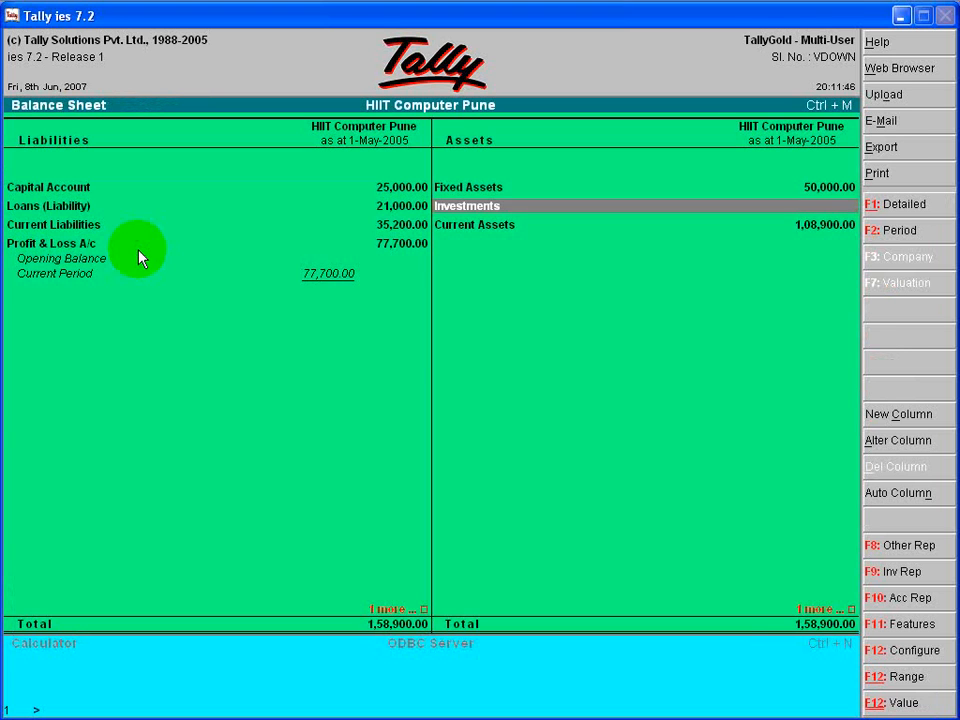
key("Escape")
Examine the ledger breakdown of Indirect Incomes in the Profit & Loss A/c
key("Down")
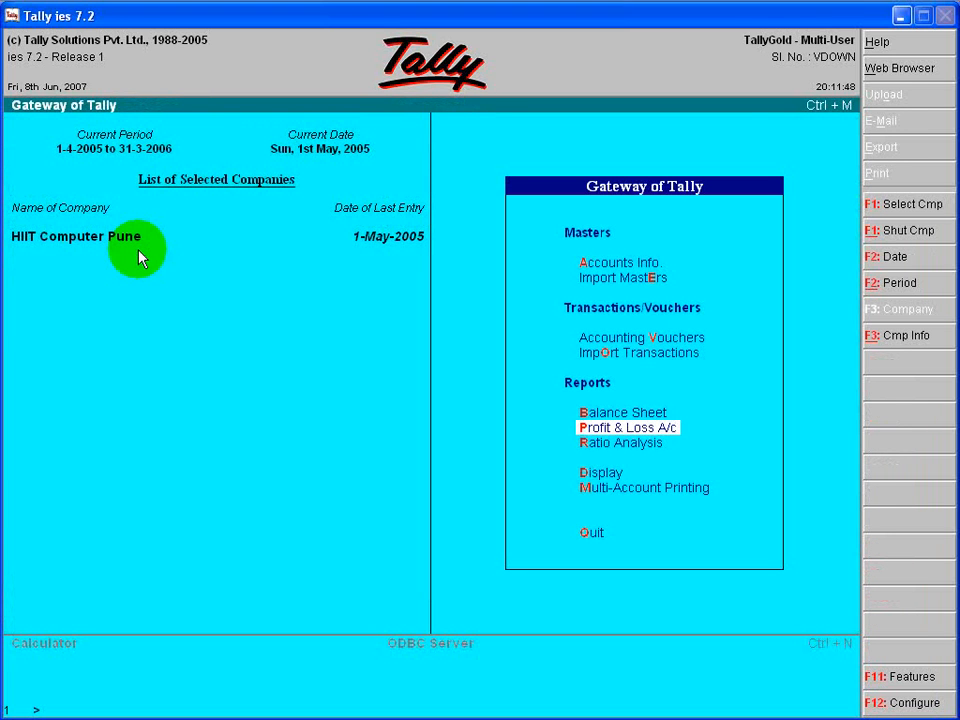
key("Return")
key("Right")
key("Down")
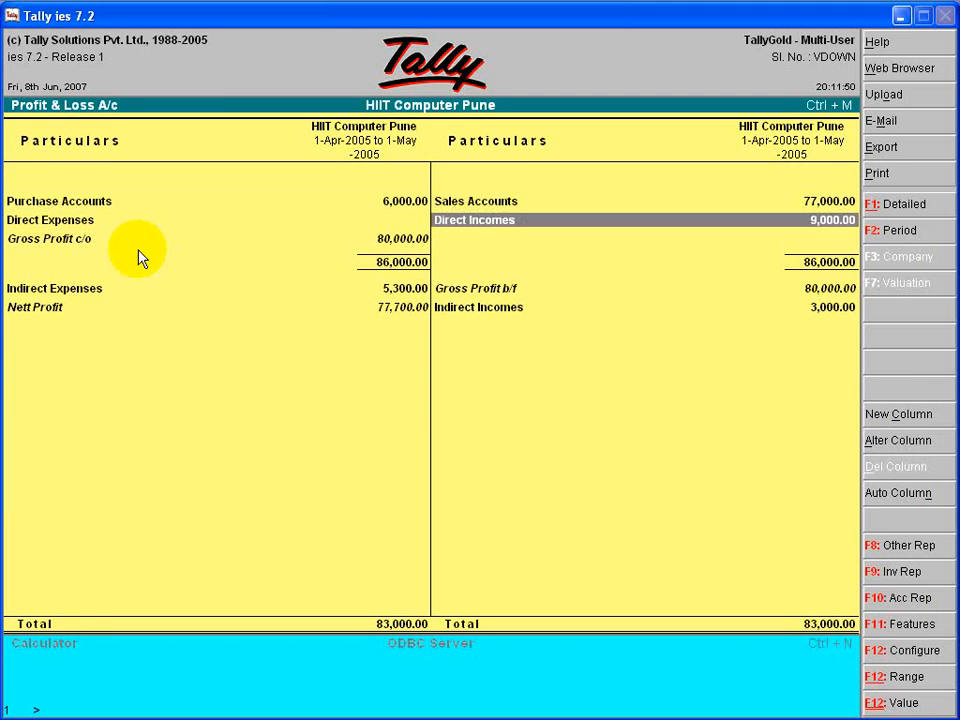
key("Down")
key("Down")
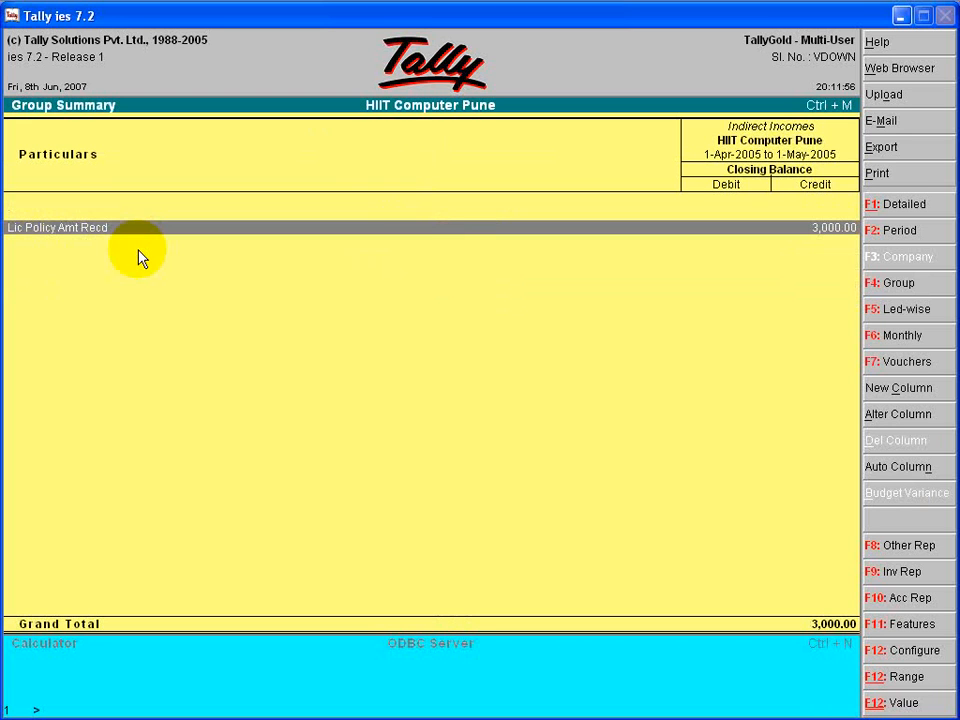
Close the Indirect Incomes breakdown and the Profit & Loss A/c report
key("Escape")
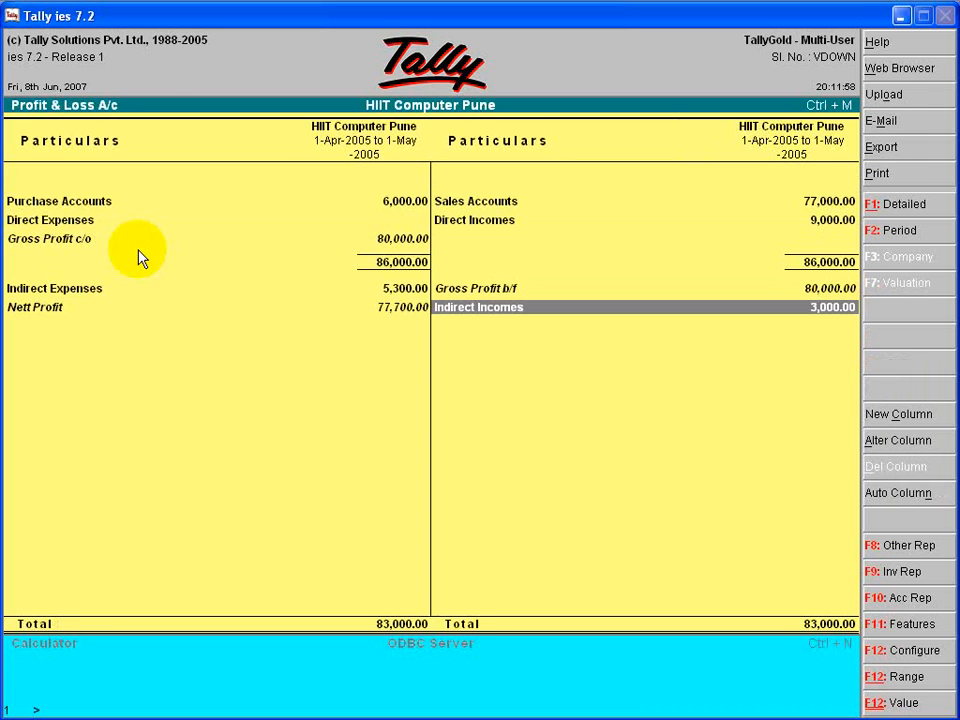
key("Escape")
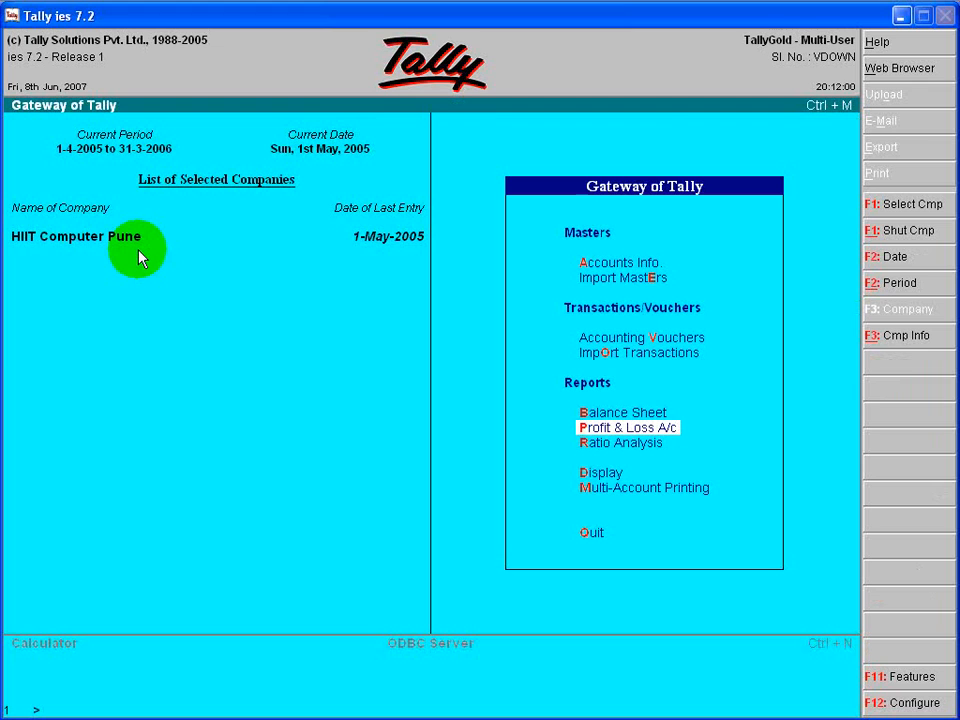
key("Up")
key("Up")
key("Up")
key("Up")
key("Up")
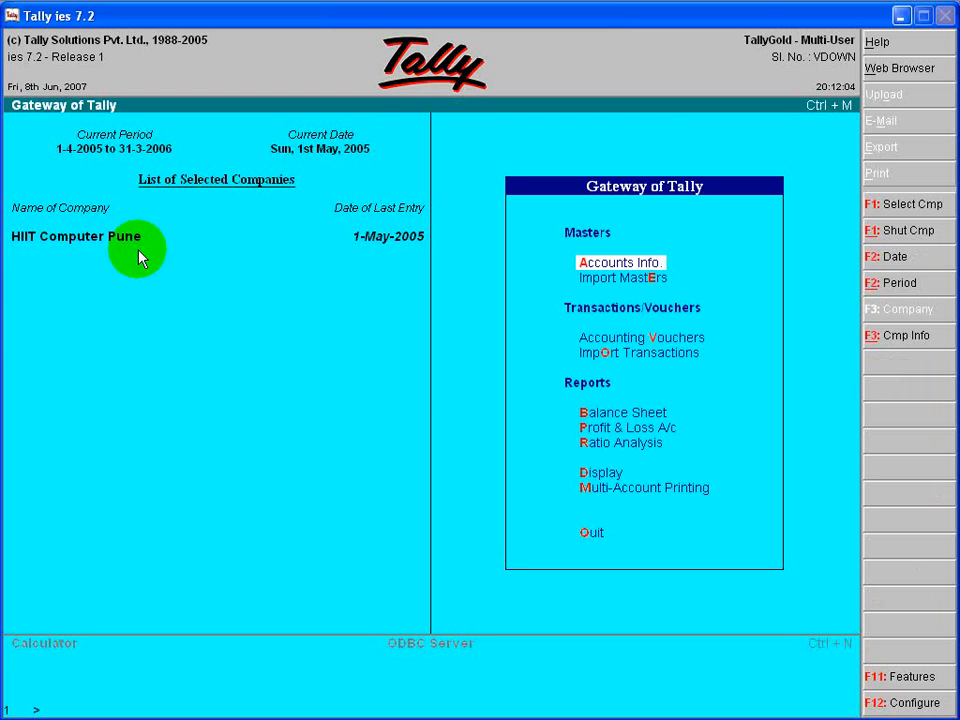
key("Down")
key("Down")
key("Down")
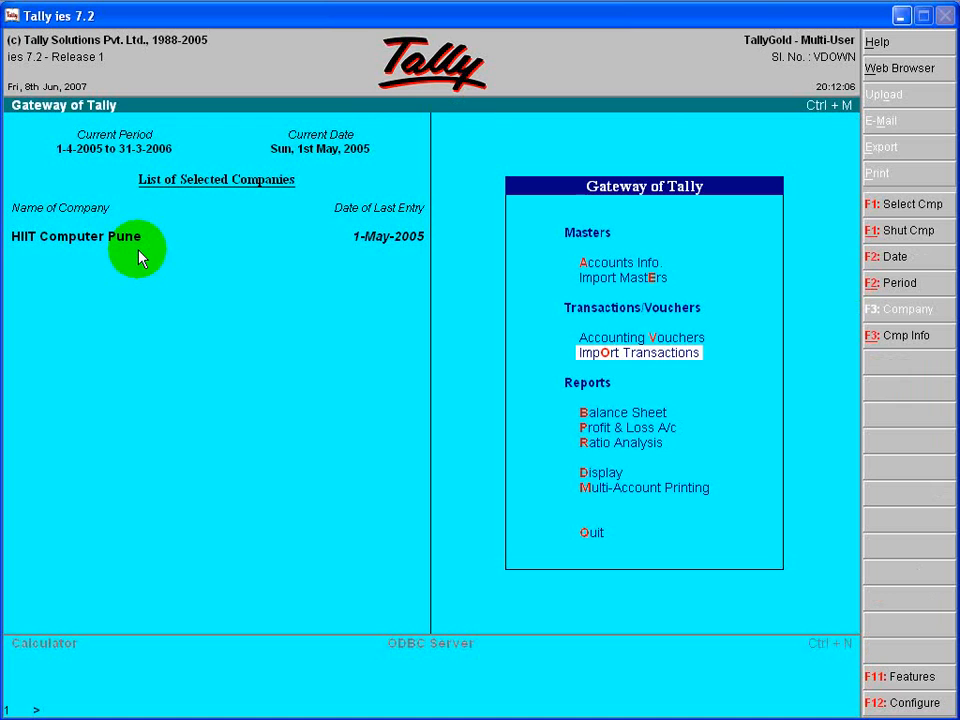
key("Up")
key("Up")
key("Up")
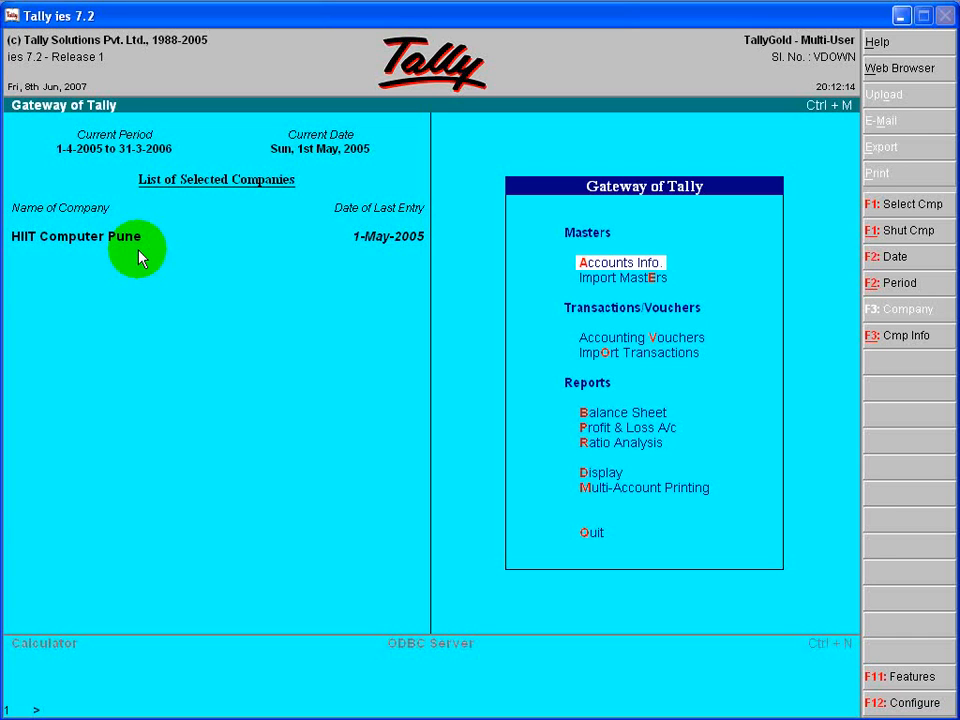
key("Down")
key("Up")
Start creating a single ledger named Bank Interest
key("Return")
key("Down")
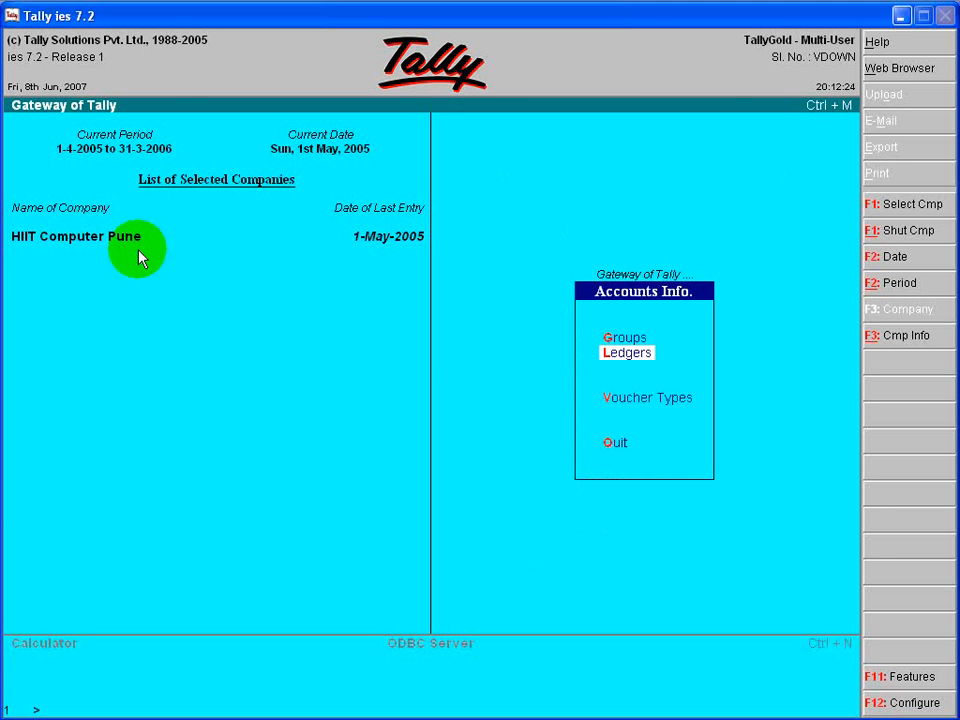
key("Return")
key("Return")
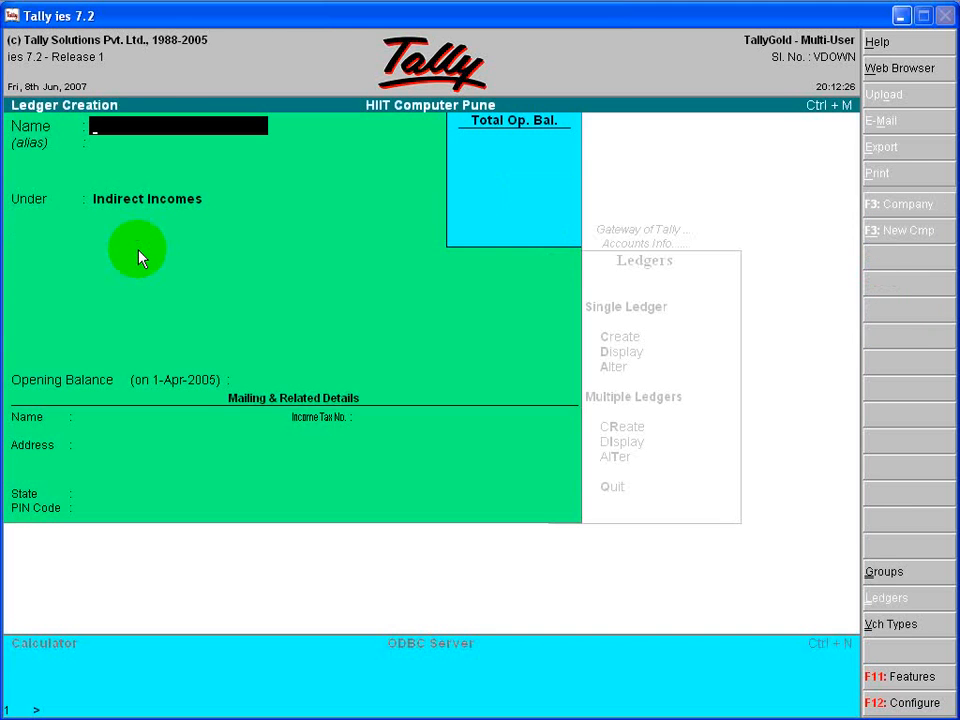
type("Bank Interest")
key("Return")
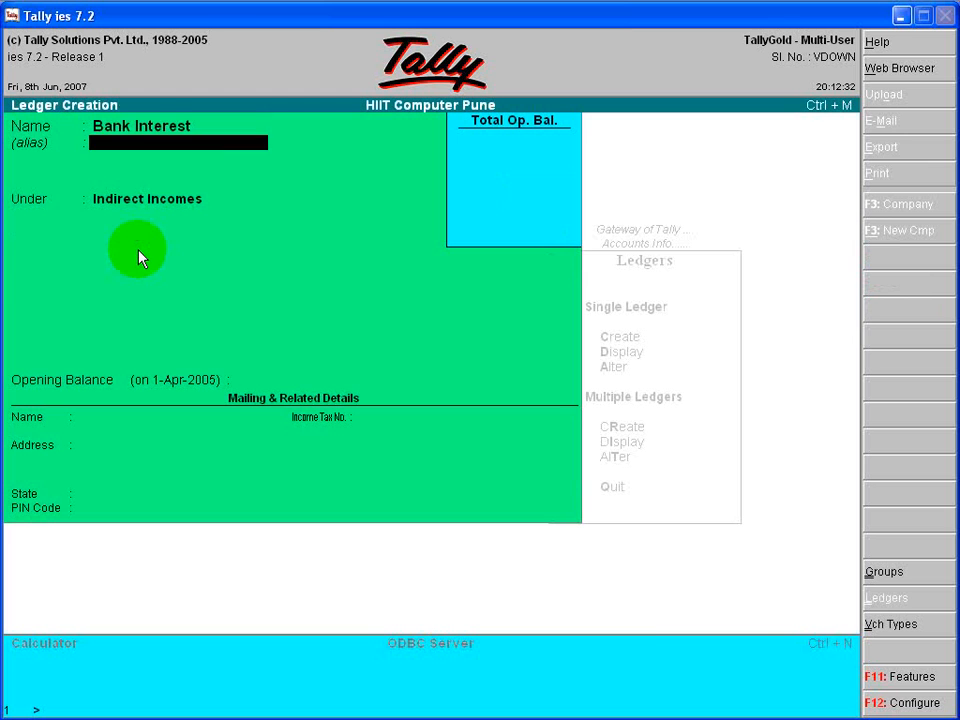
Place the Bank Interest ledger under Indirect Expenses, save it without an opening balance and leave ledger creation
key("Return")
type("I")
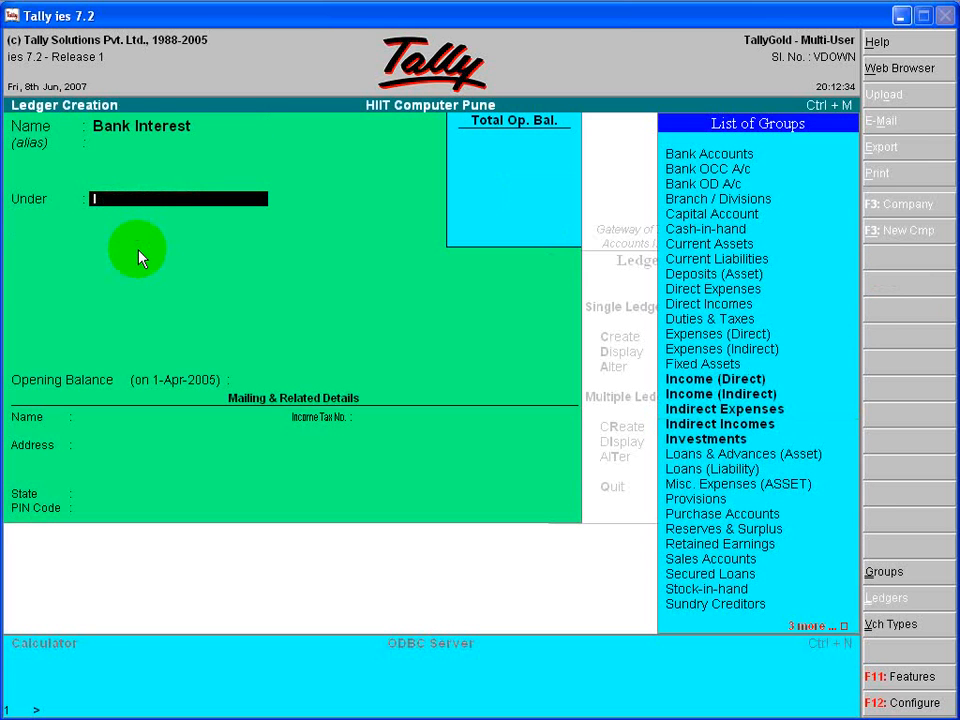
key("Down")
key("Down")
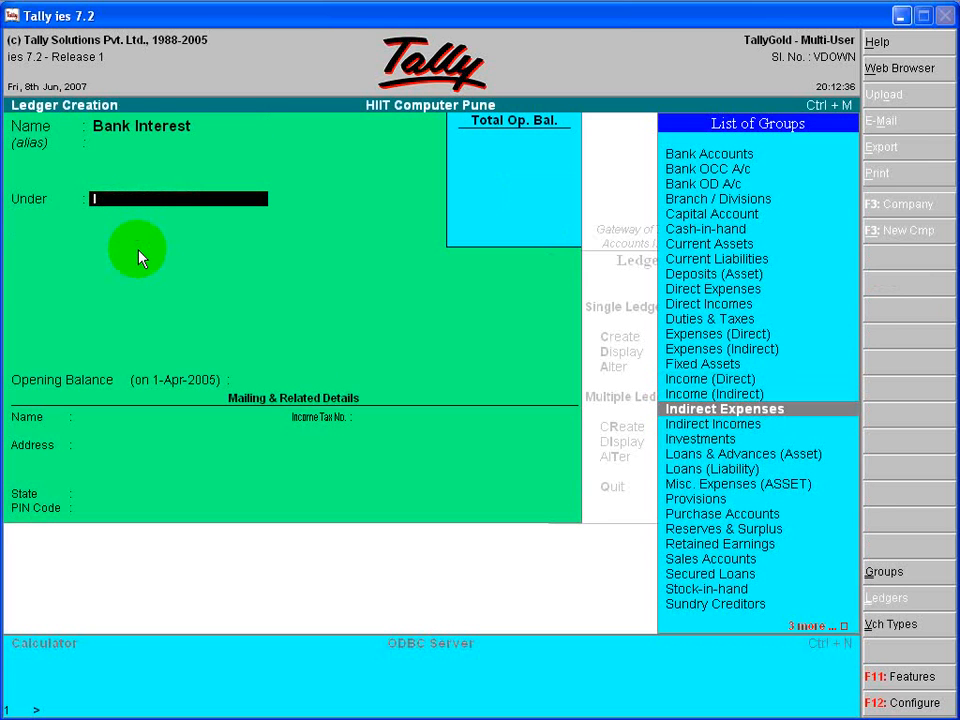
key("Return")
key("Return")
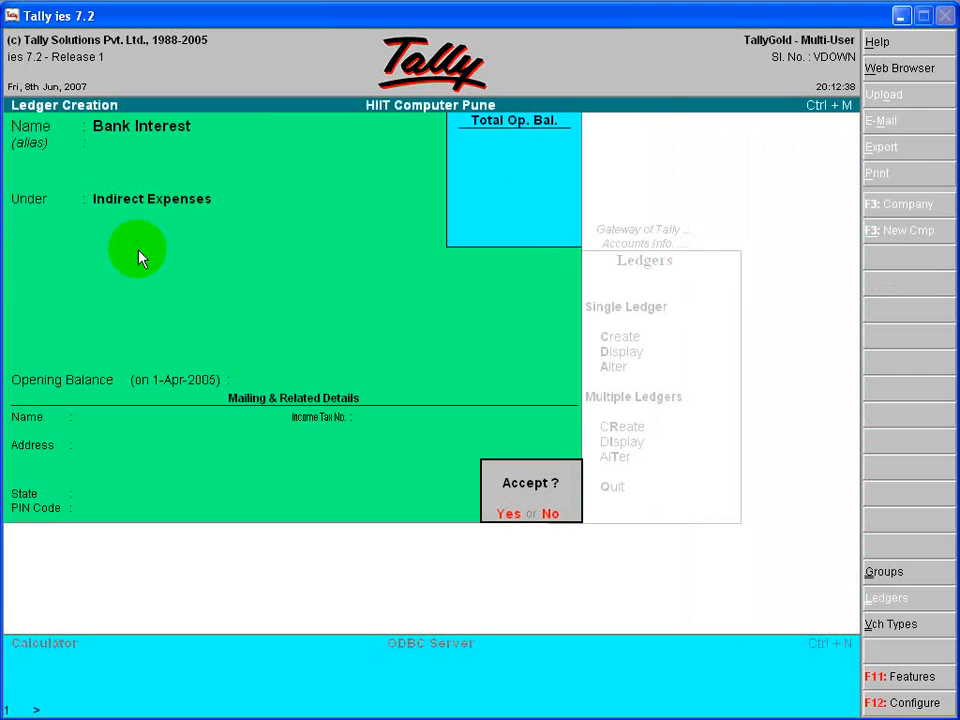
key("y")
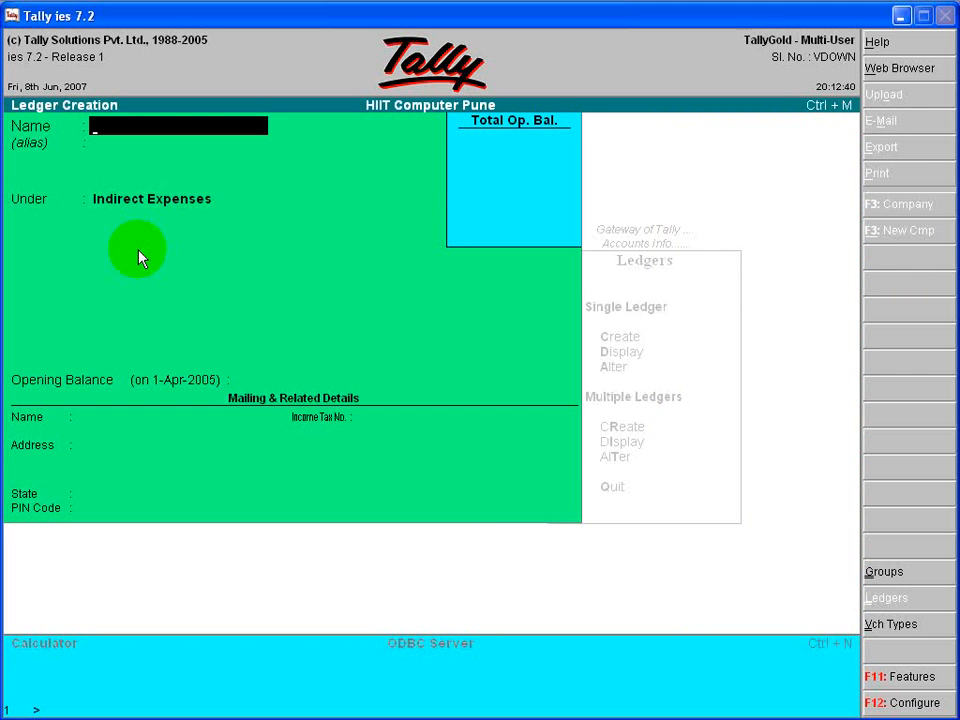
key("Escape")
key("y")
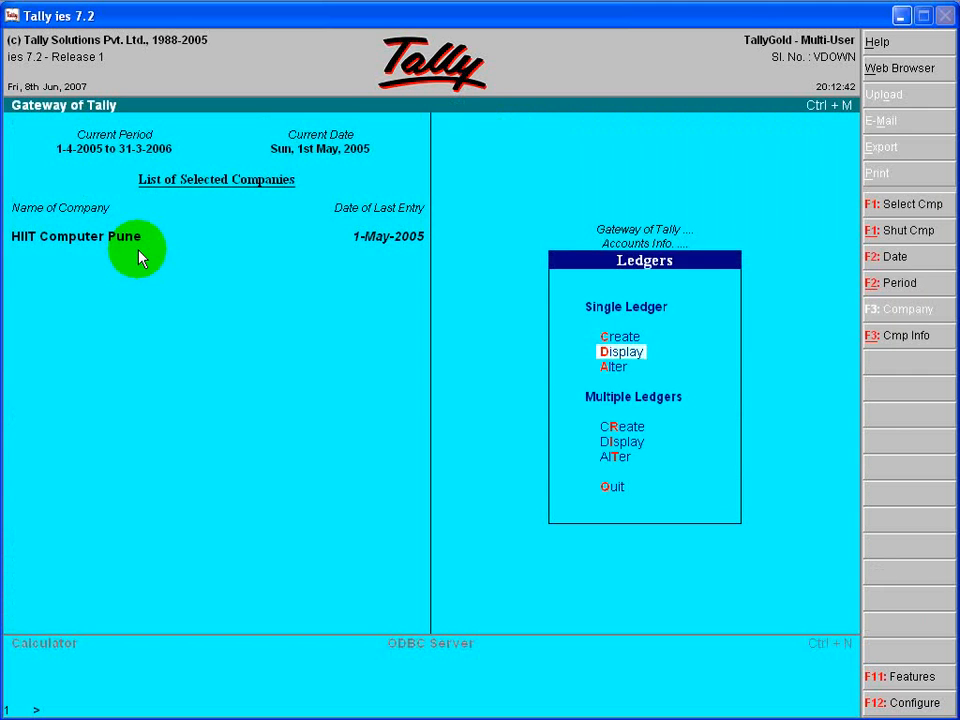
Look through the list of existing ledgers for the SBI loan ledger and return to the main menu
key("d")
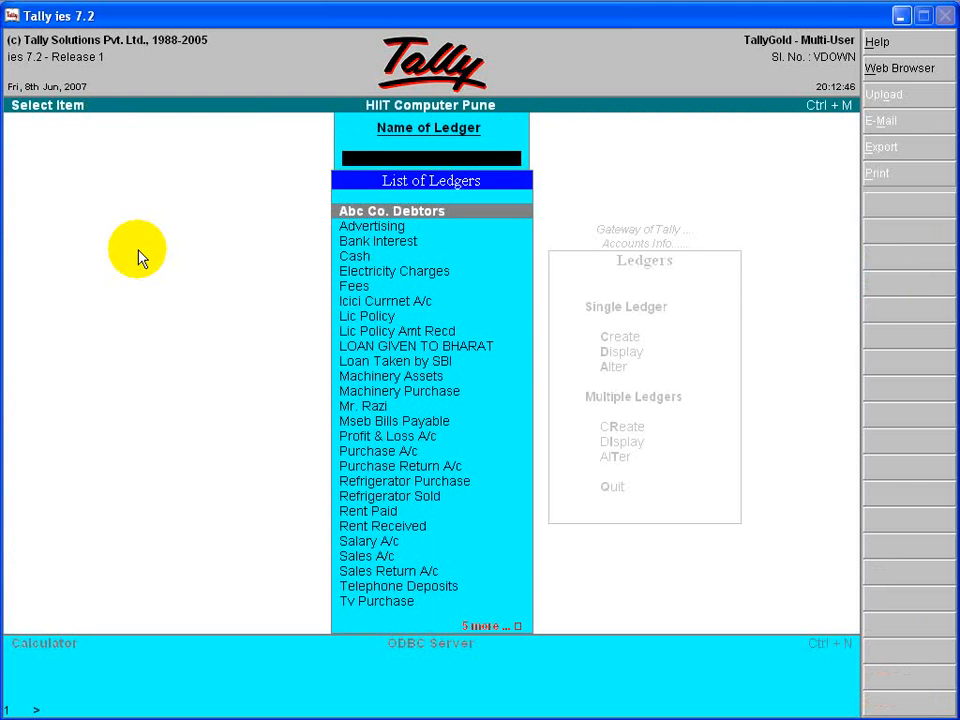
key("Down")
key("Down")
key("Down")
key("Down")
key("Down")
key("Down")
key("Down")
key("Down")
key("Down")
key("Down")
key("Down")
key("Down")
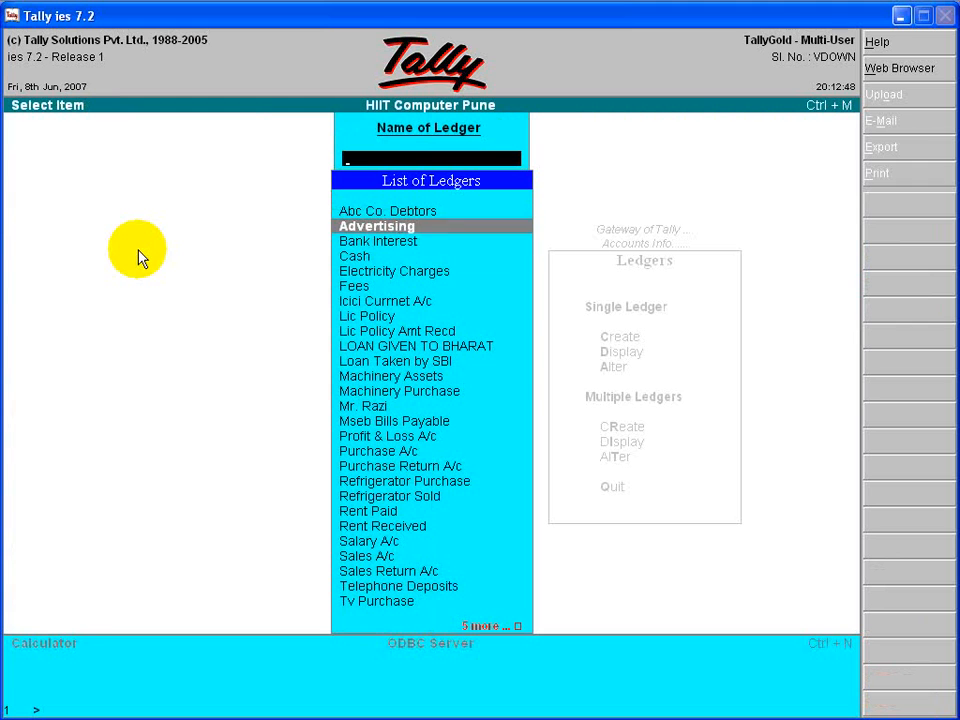
key("Up")
key("Up")
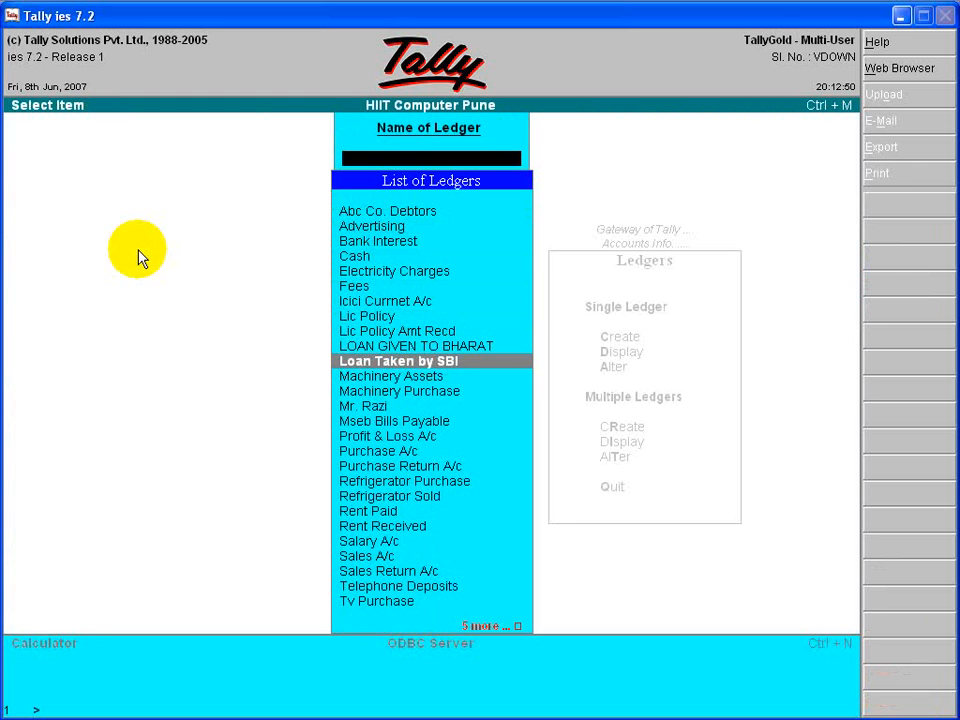
key("Escape")
key("Escape")
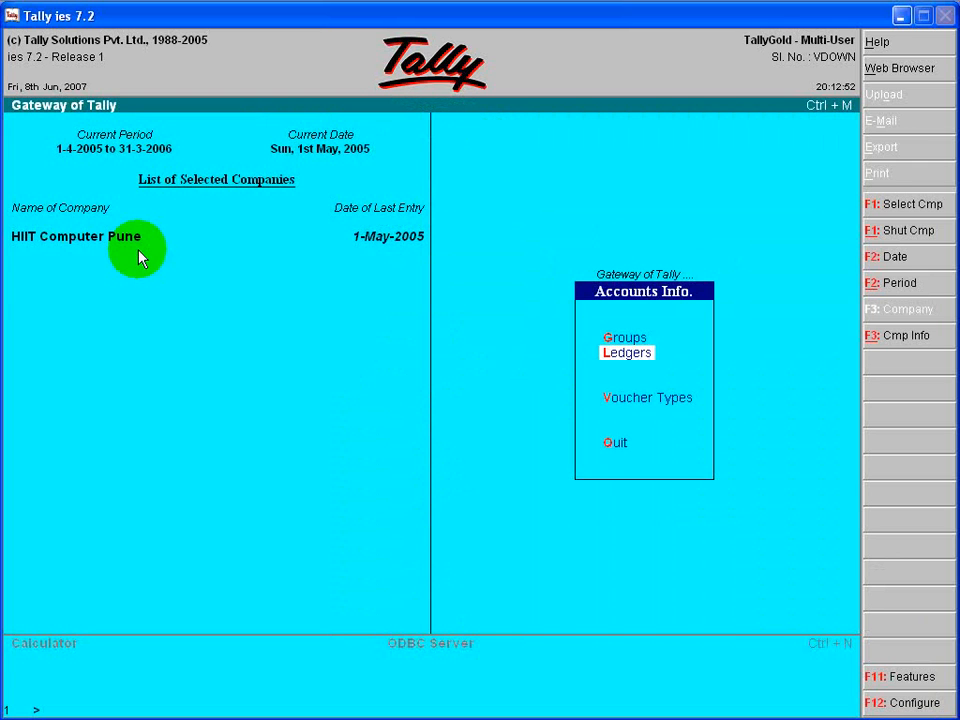
key("Escape")
Start a journal voucher and debit Bank Interest with 5,000
key("Down")
key("Down")
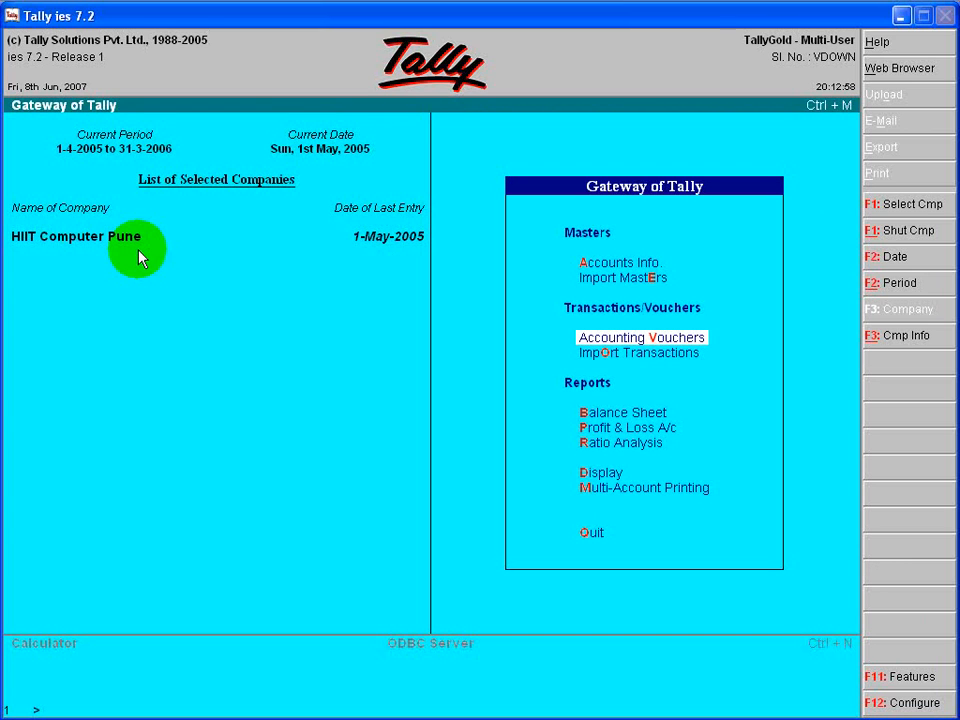
key("Return")
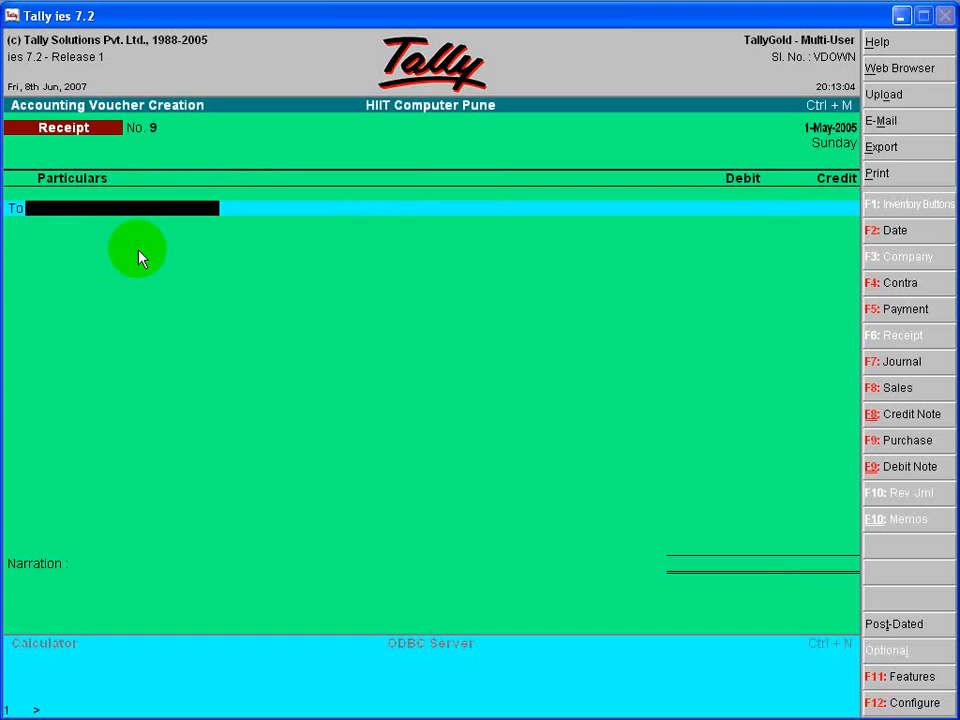
key("F7")
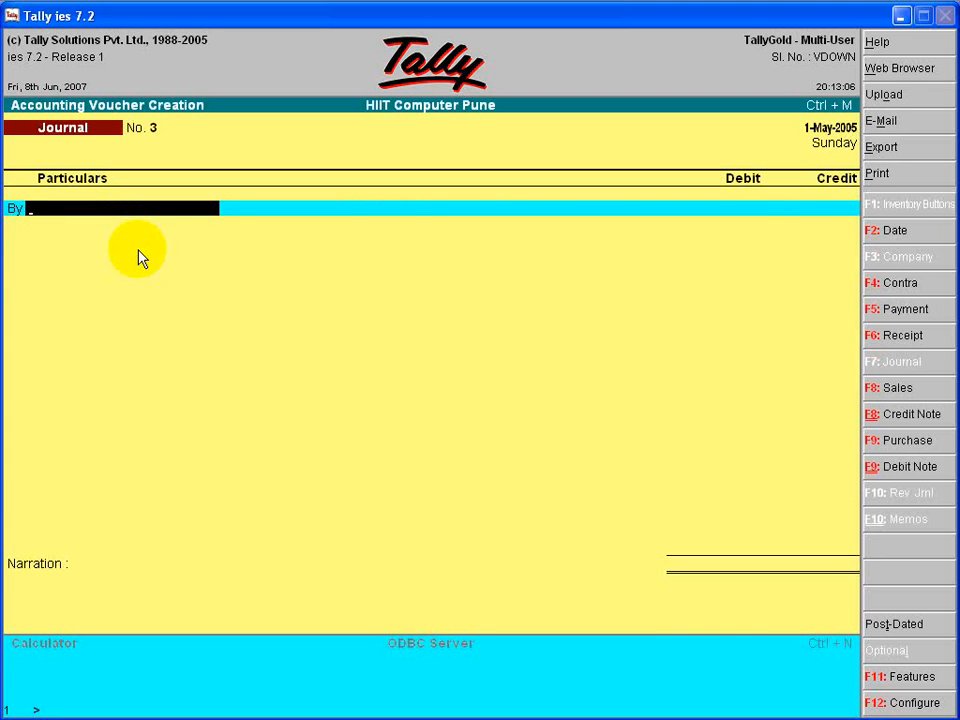
key("F2")
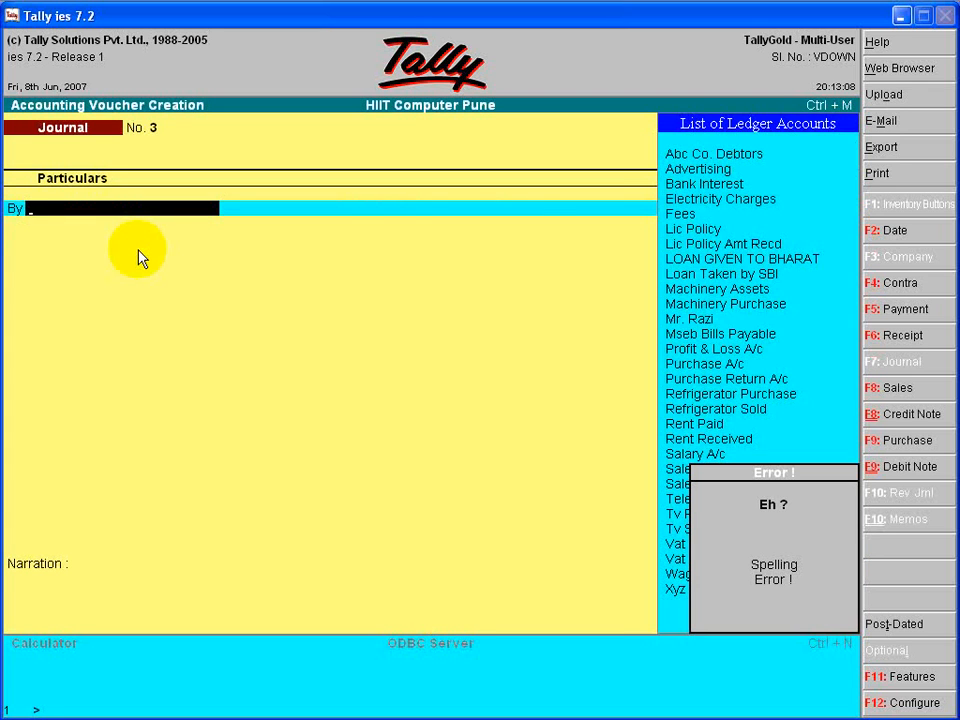
type("b")
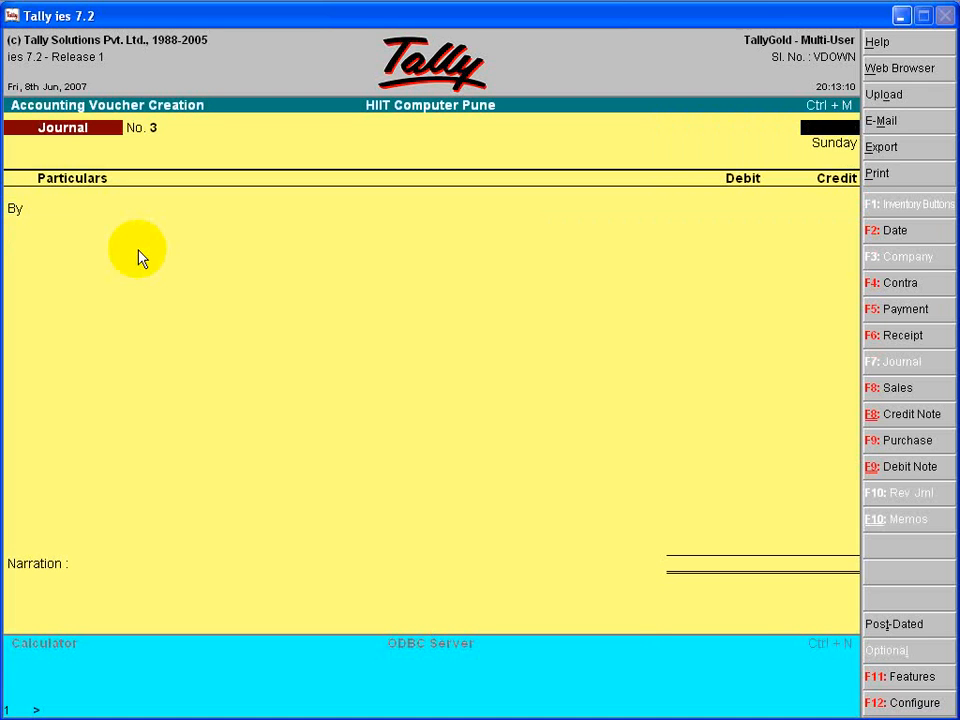
key("Return")
type("B")
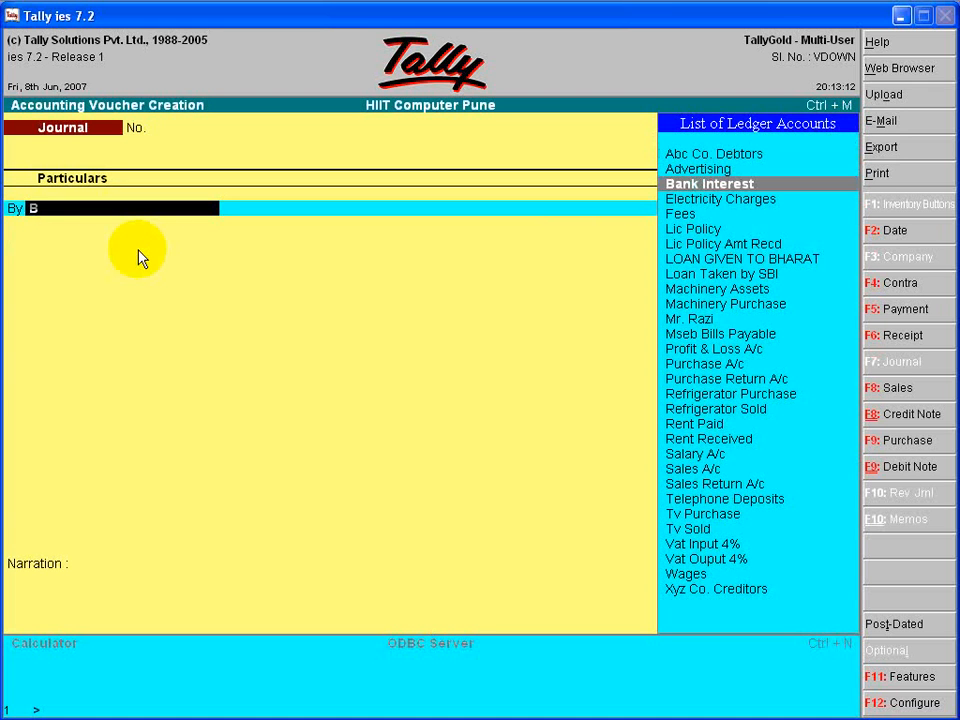
key("Return")
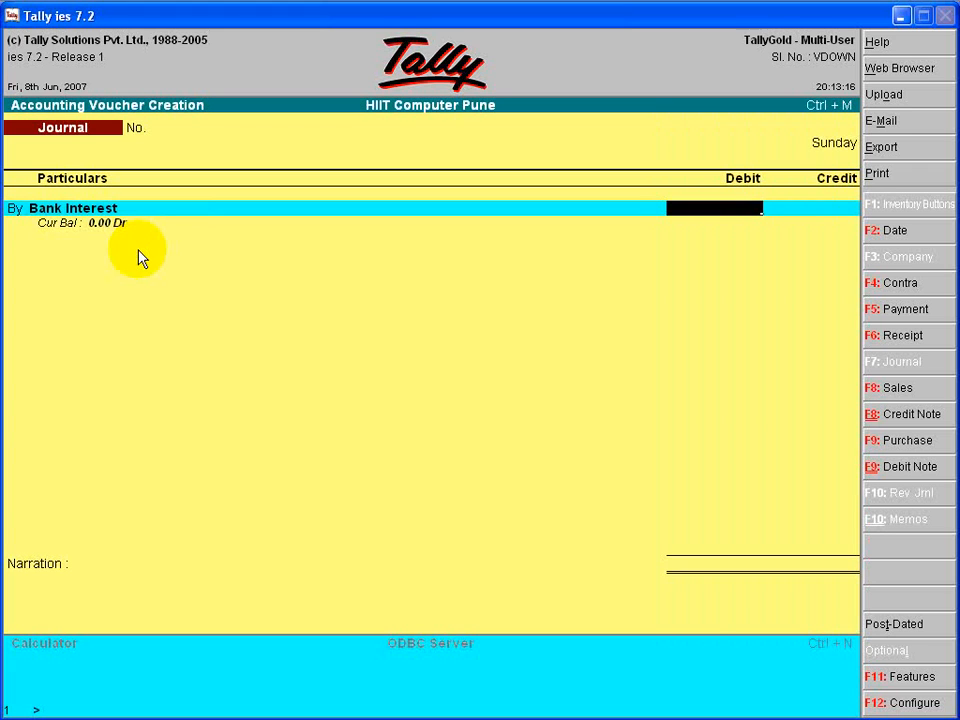
type("5000")
key("Return")
key("Return")
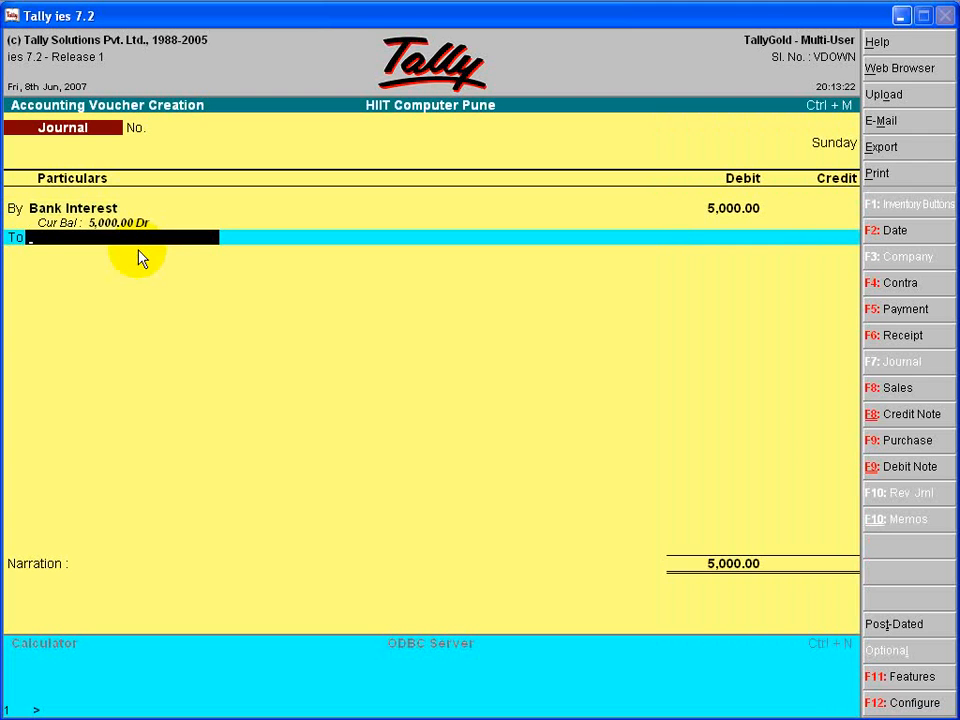
Credit Loan Taken by SBI with 5,000 in the journal voucher, then discard the voucher without saving
type("L")
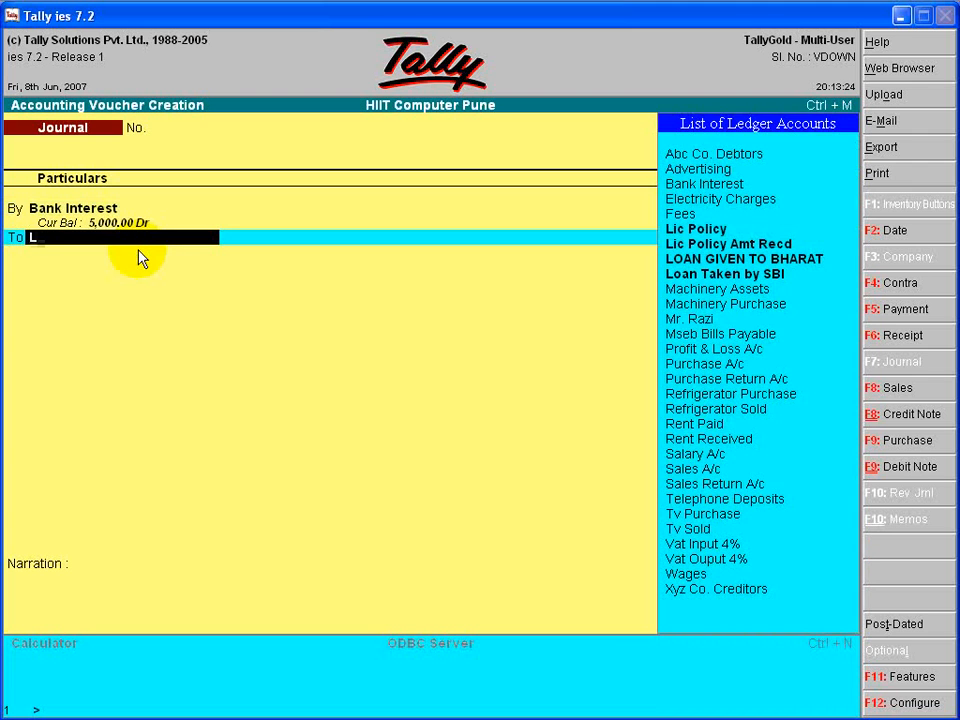
key("Down")
key("Down")
key("Down")
key("Down")
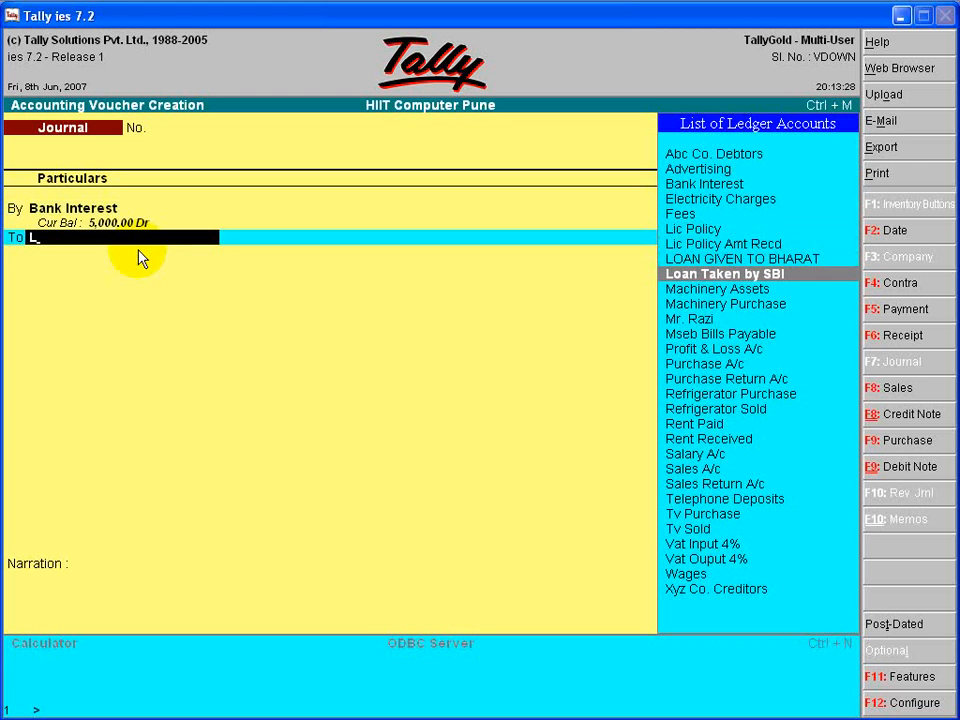
key("Return")
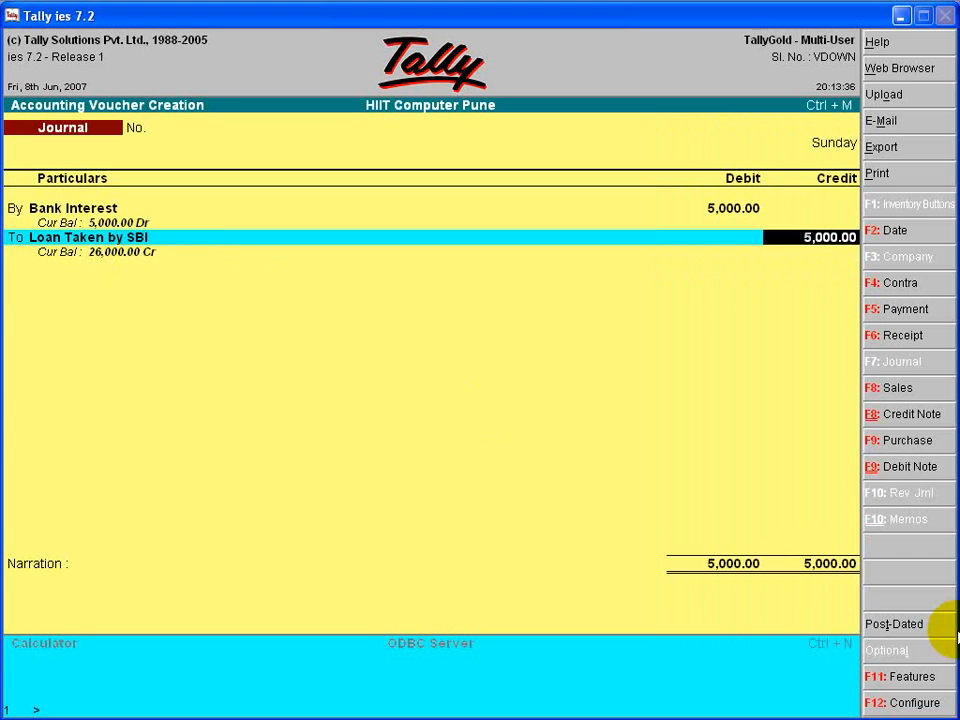
key("Escape")
key("y")
Open the Balance Sheet and view the breakdown of Current Liabilities
key("Down")
key("Down")
key("Down")
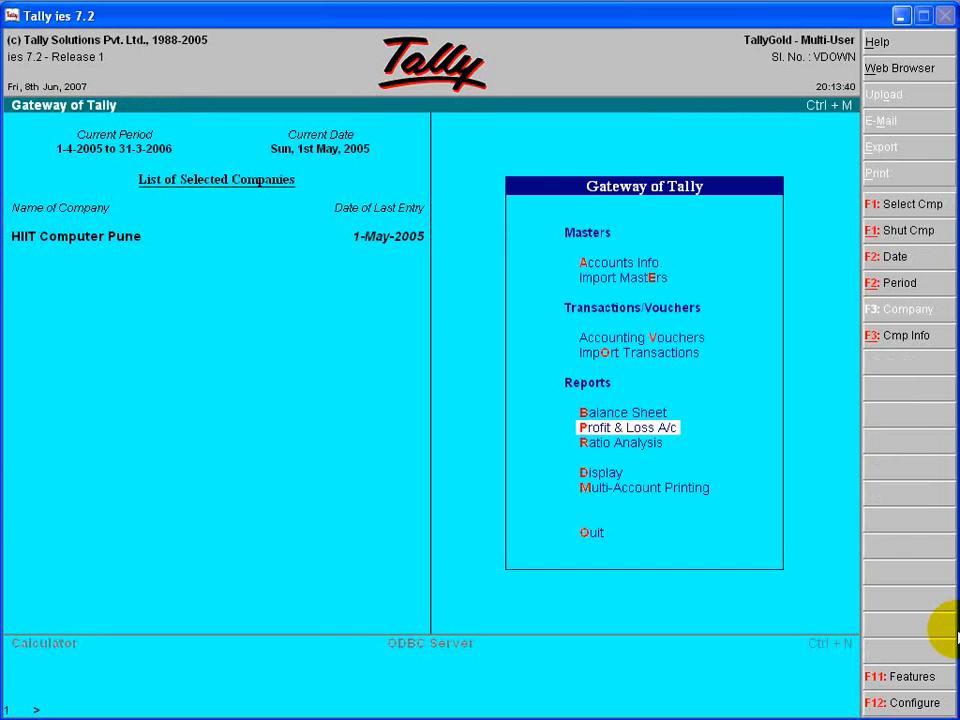
key("Up")
key("Return")
key("Down")
key("Down")
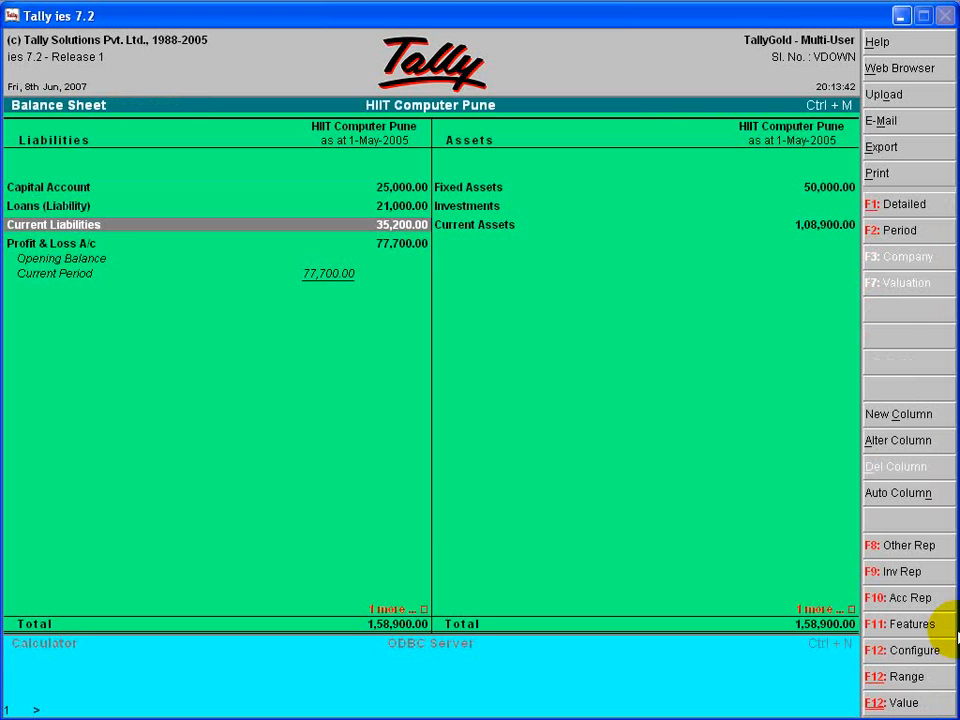
key("Return")
key("Down")
key("Up")
key("Escape")
Check the Loan Taken by SBI balance under Secured Loans in Loans (Liability), then leave the Balance Sheet
key("Up")
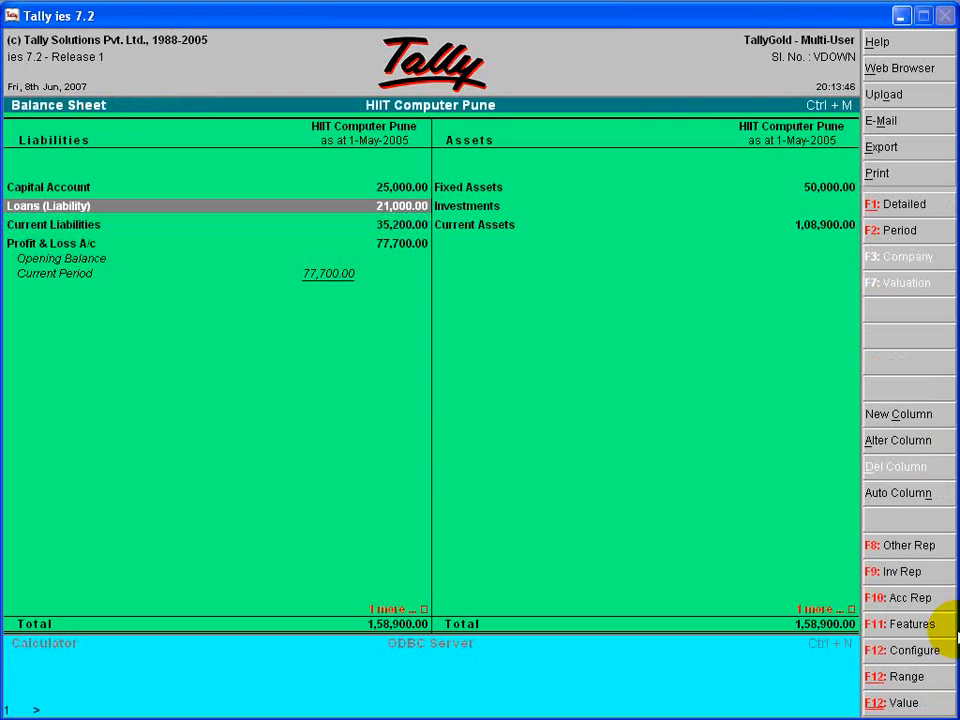
key("Return")
key("Return")
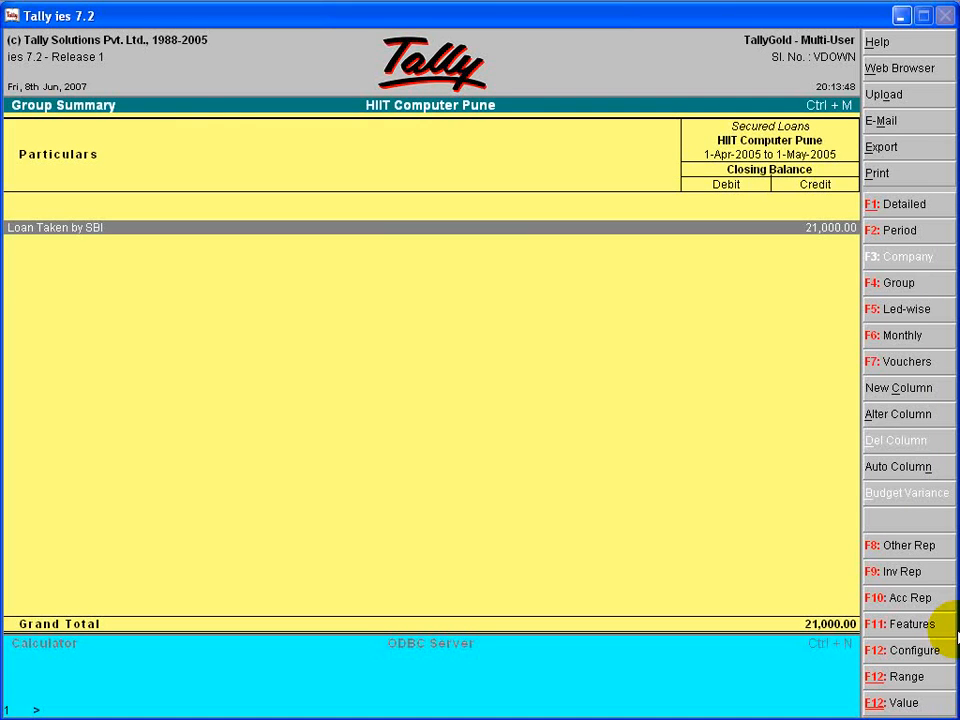
key("Escape")
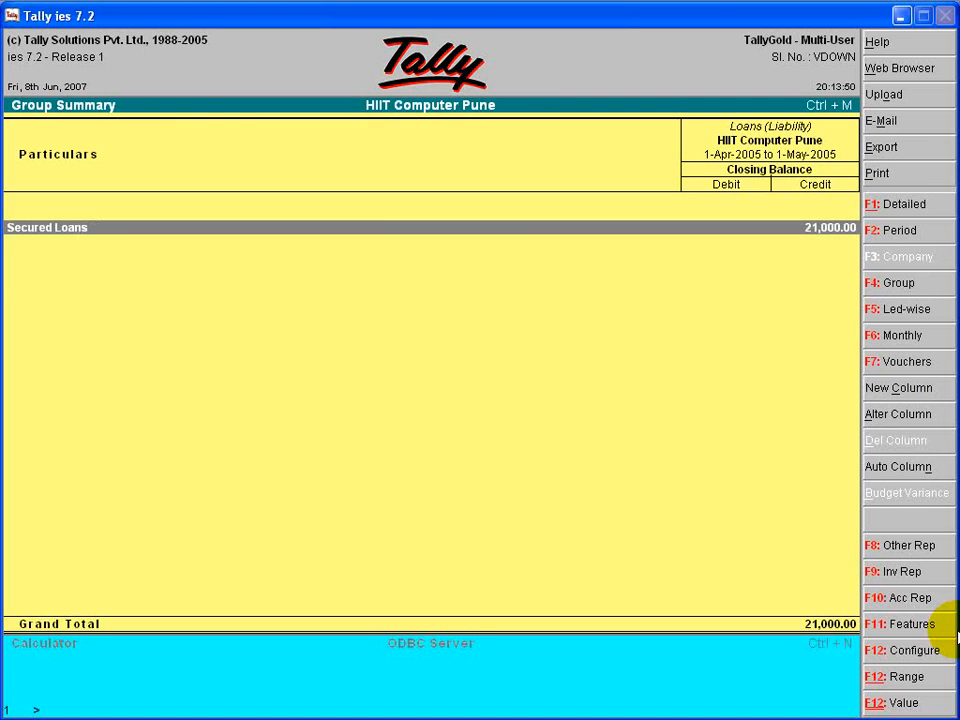
key("Escape")
key("Escape")
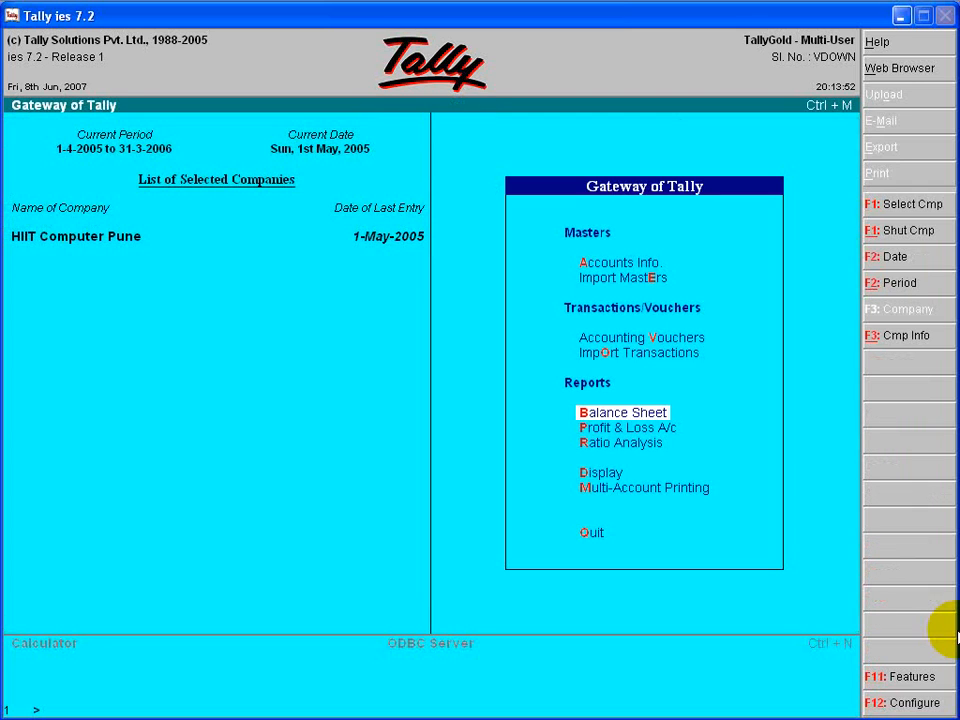
Start a new journal voucher and debit Bank Interest with 5,000
key("Up")
key("Up")
key("Return")
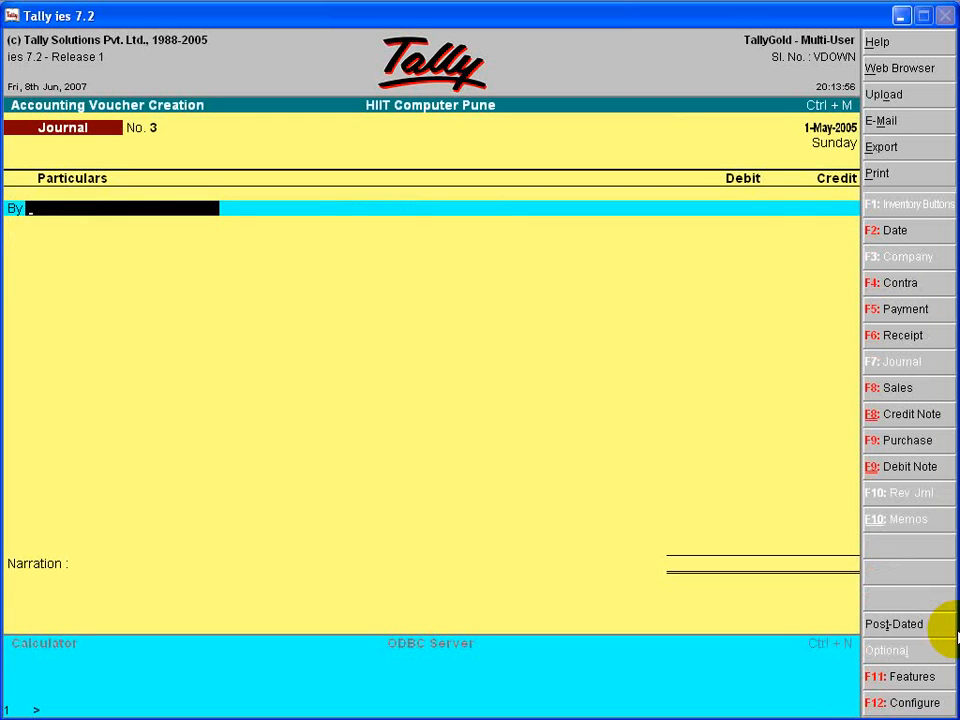
type("B")
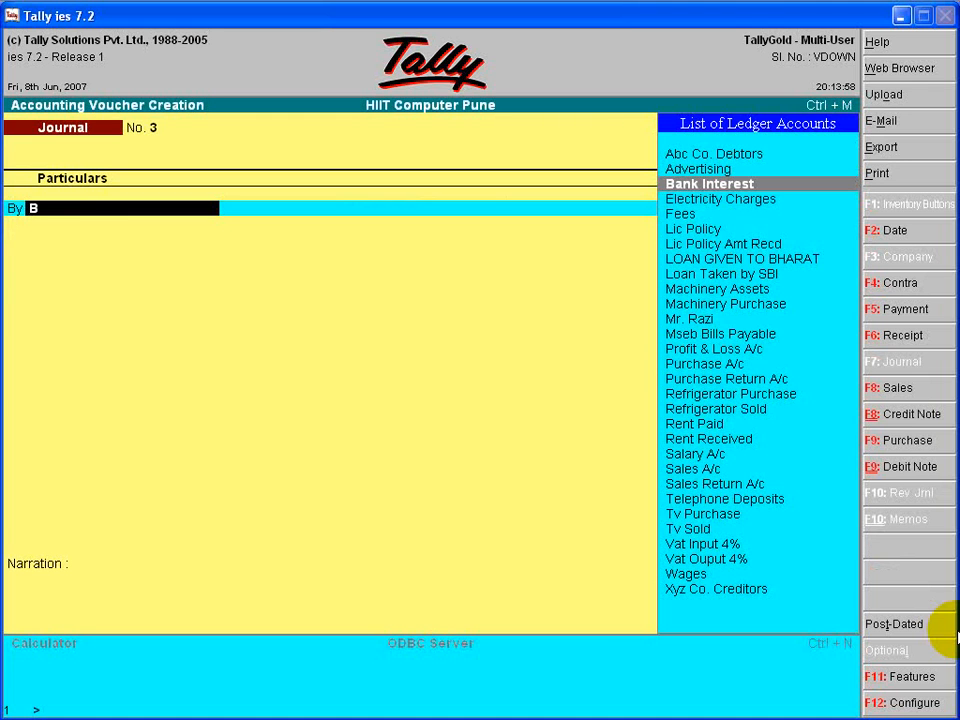
key("Return")
type("5000")
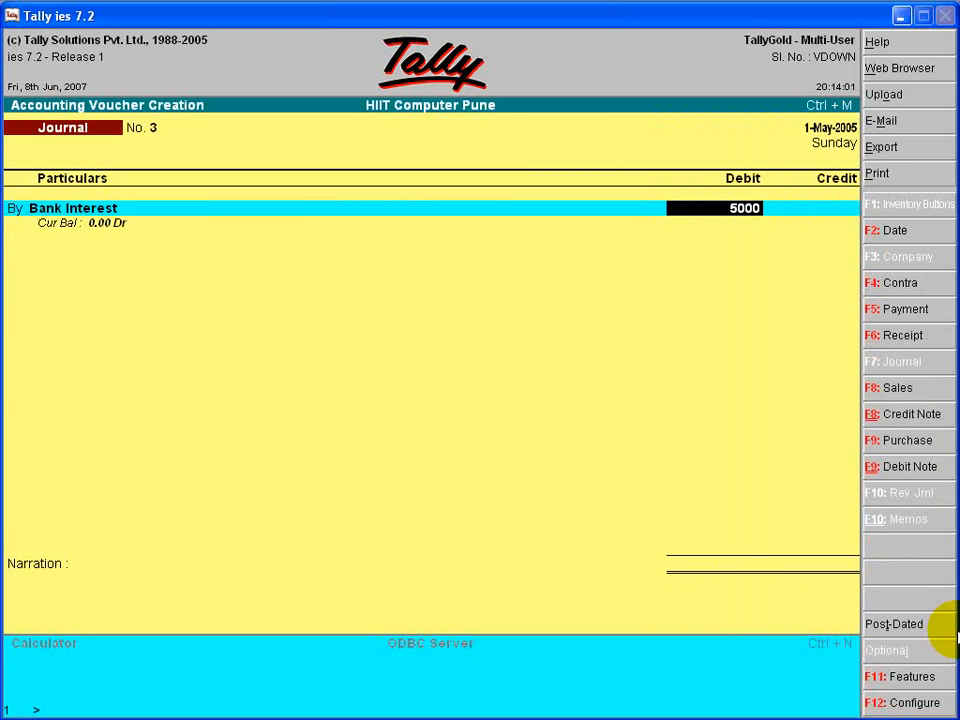
key("Return")
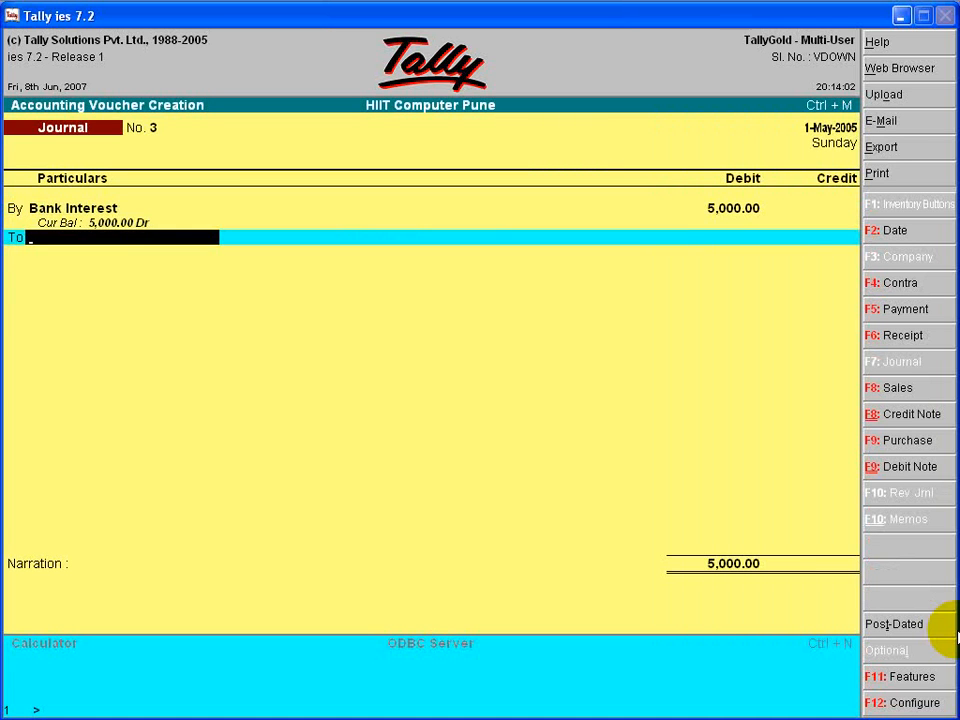
Credit Loan Taken by SBI with 5,000 in the journal voucher
type("L")
key("Down")
key("Down")
key("Down")
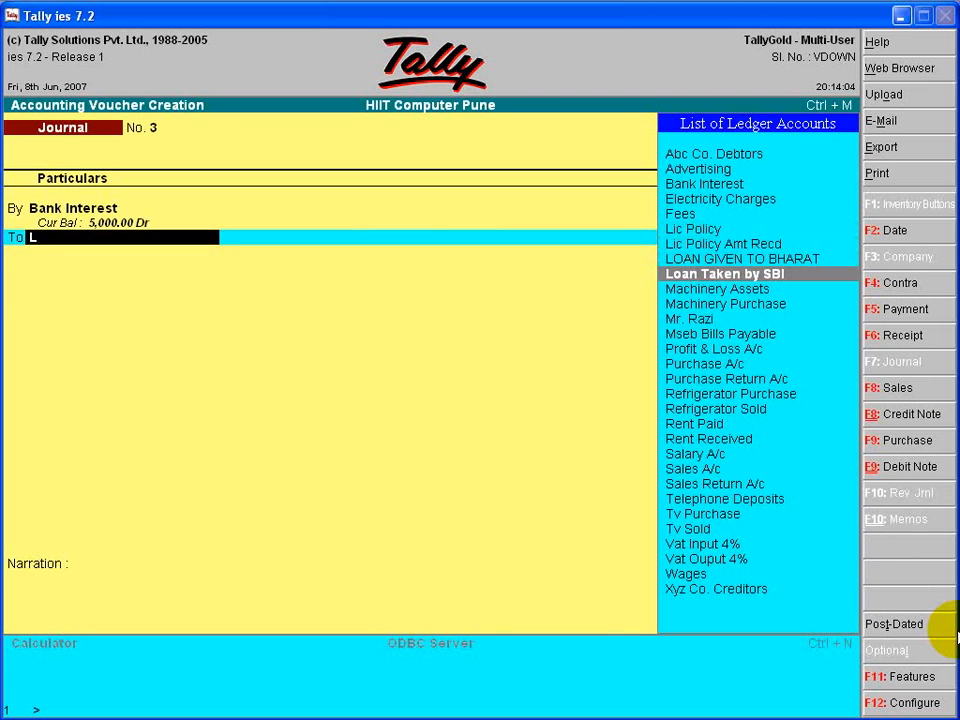
key("Return")
key("Return")
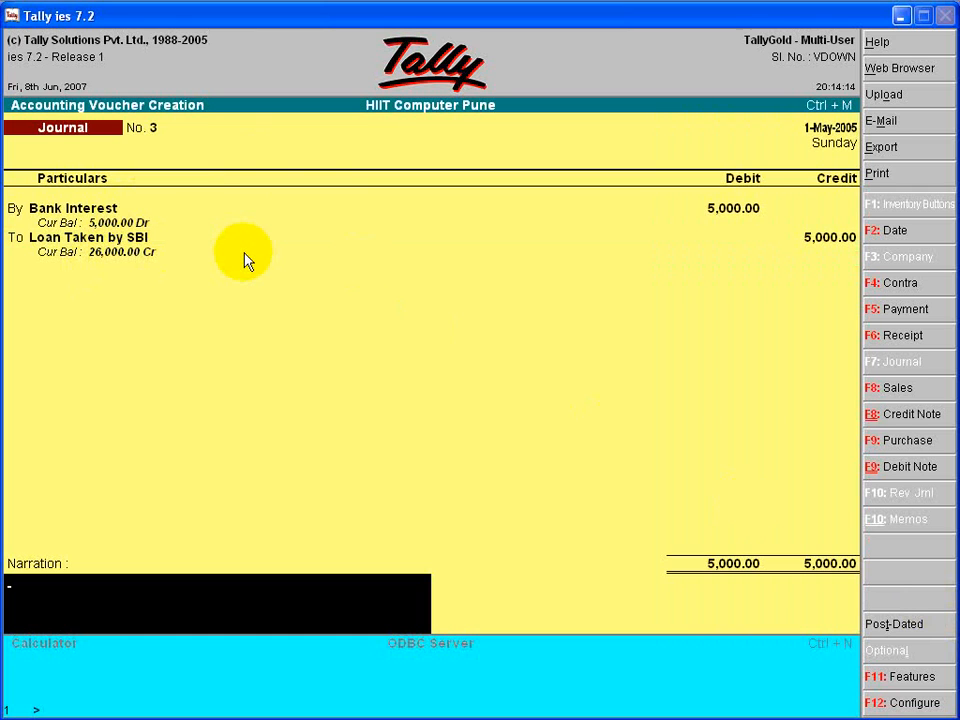
Enter the narration "being interest added to loan amt." and save the journal voucher
type("being intereste")
key("BackSpace")
type("ad")
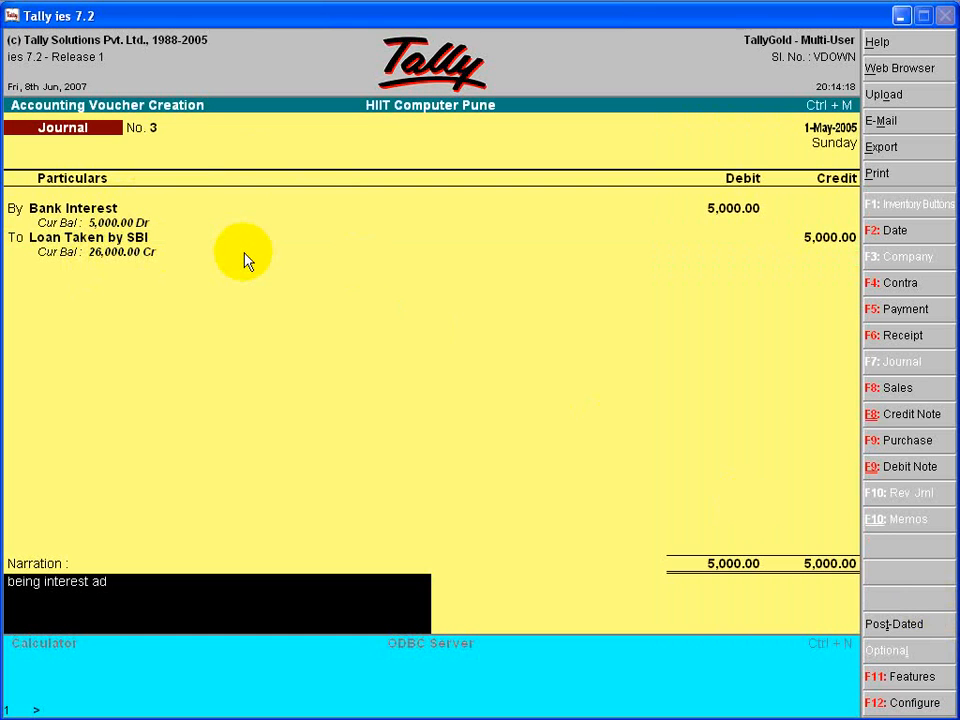
type("ded to loan amt.")
key("Return")
key("y")
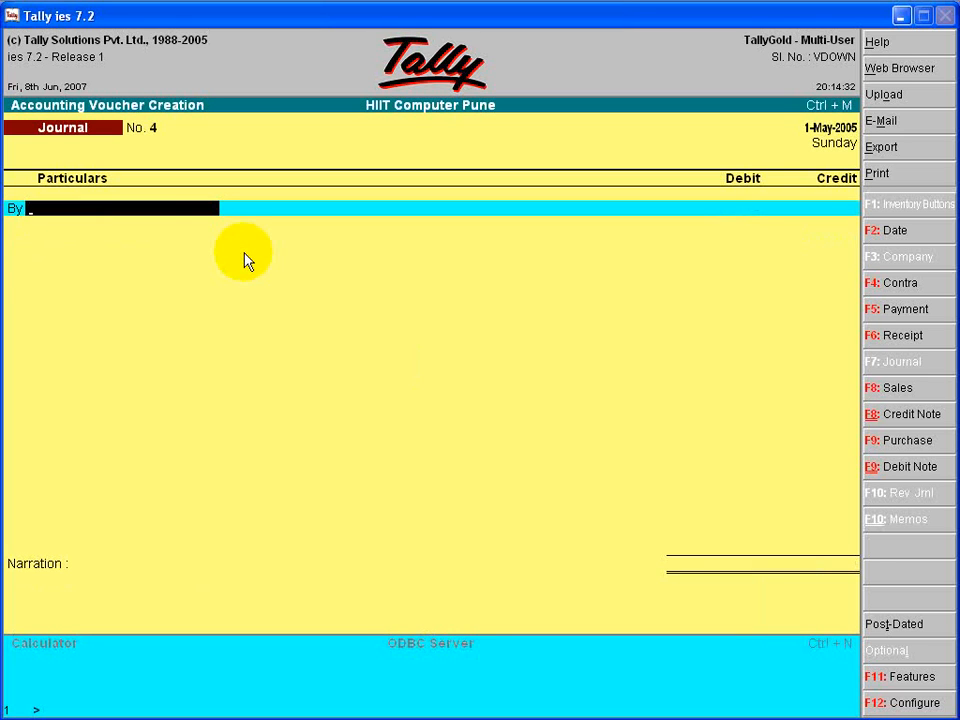
Start a payment voucher and debit Loan Taken by SBI with 2,000
key("F5")
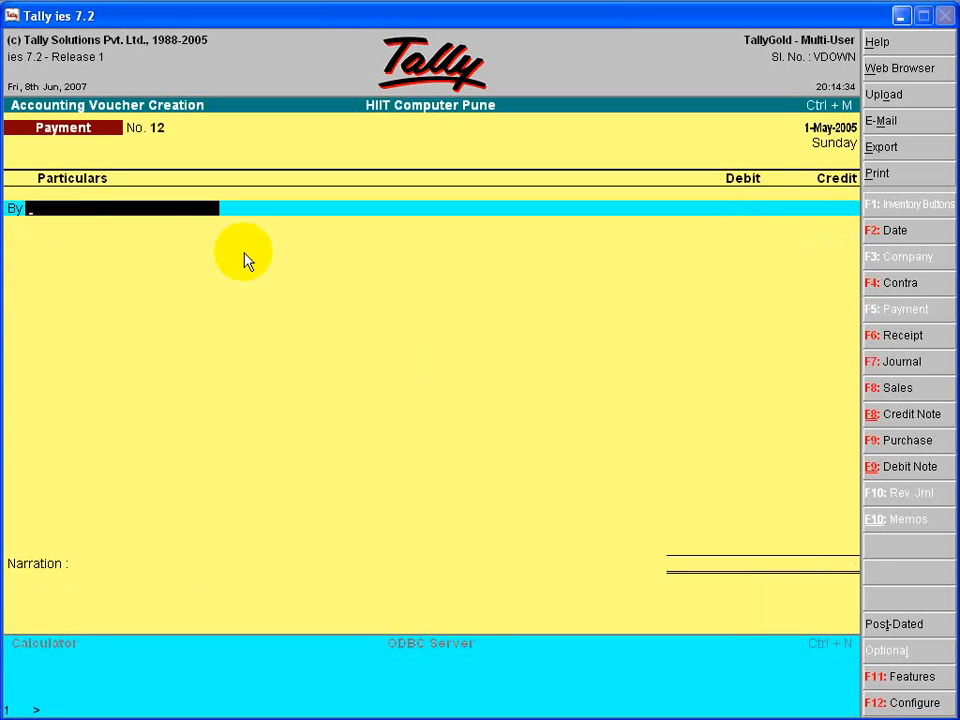
type("L")
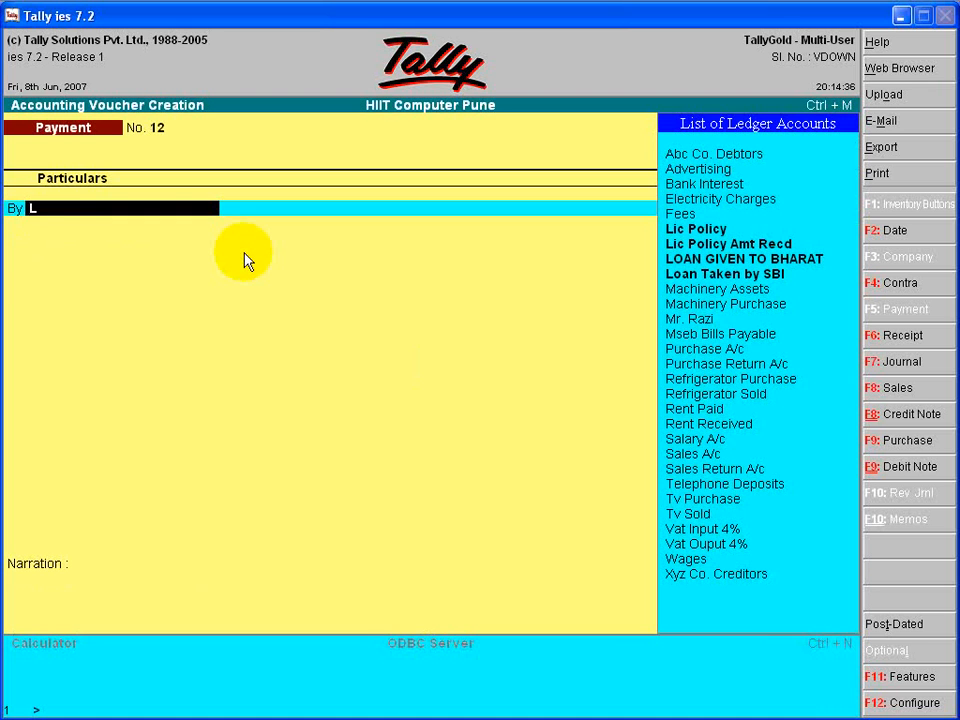
key("Down")
key("Down")
key("Down")
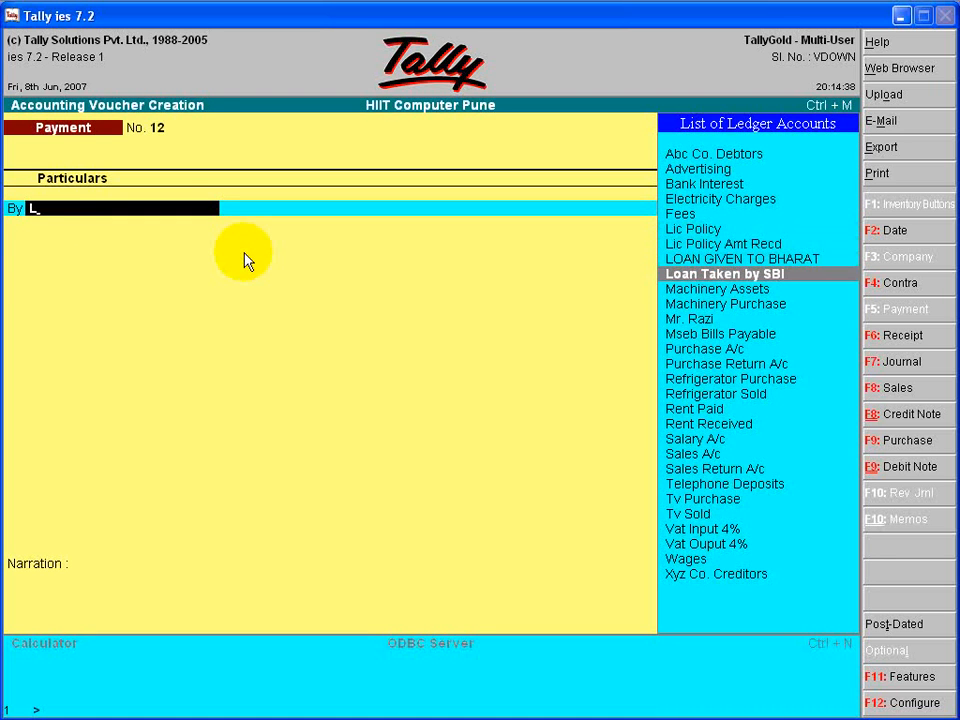
key("Return")
type("2000")
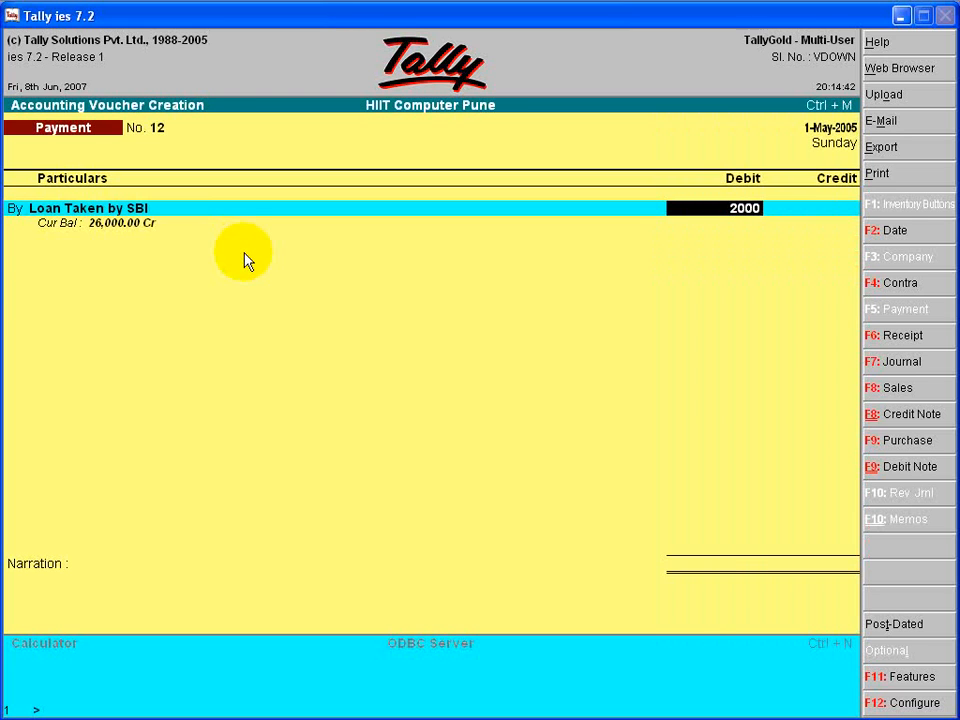
key("Return")
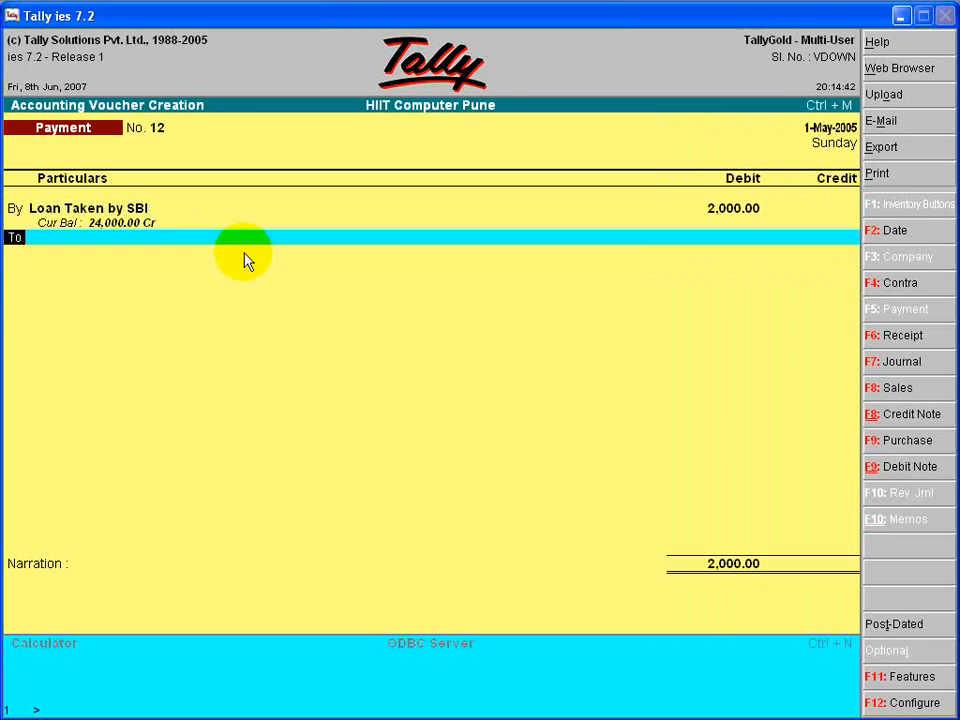
Make the payment voucher's second line a debit entry and debit Bank Interest with 300
key("Return")
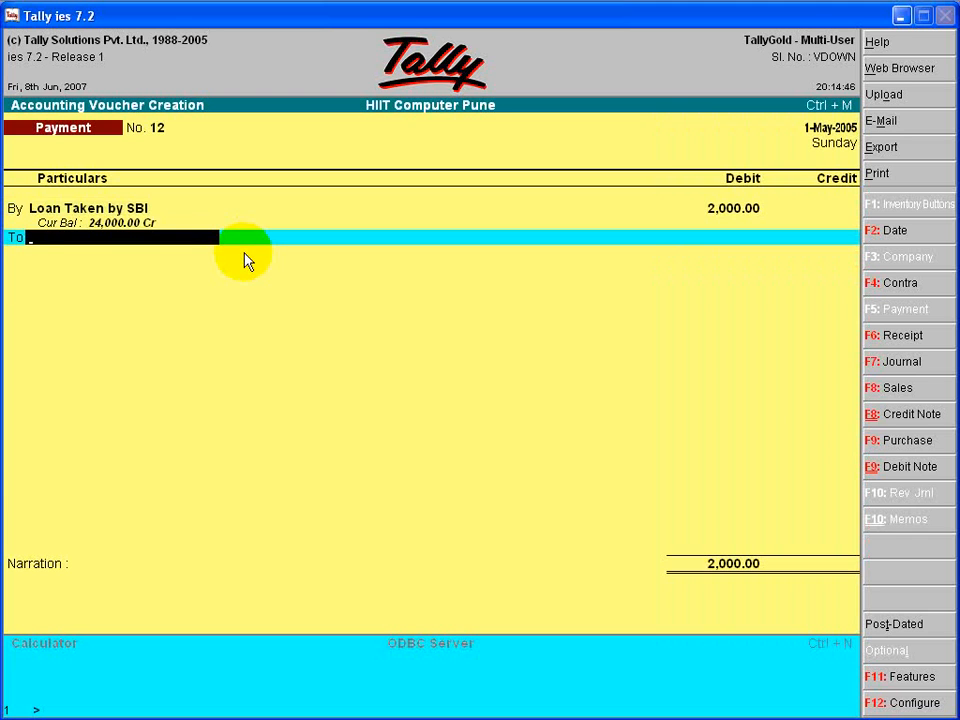
key("BackSpace")
type("b")
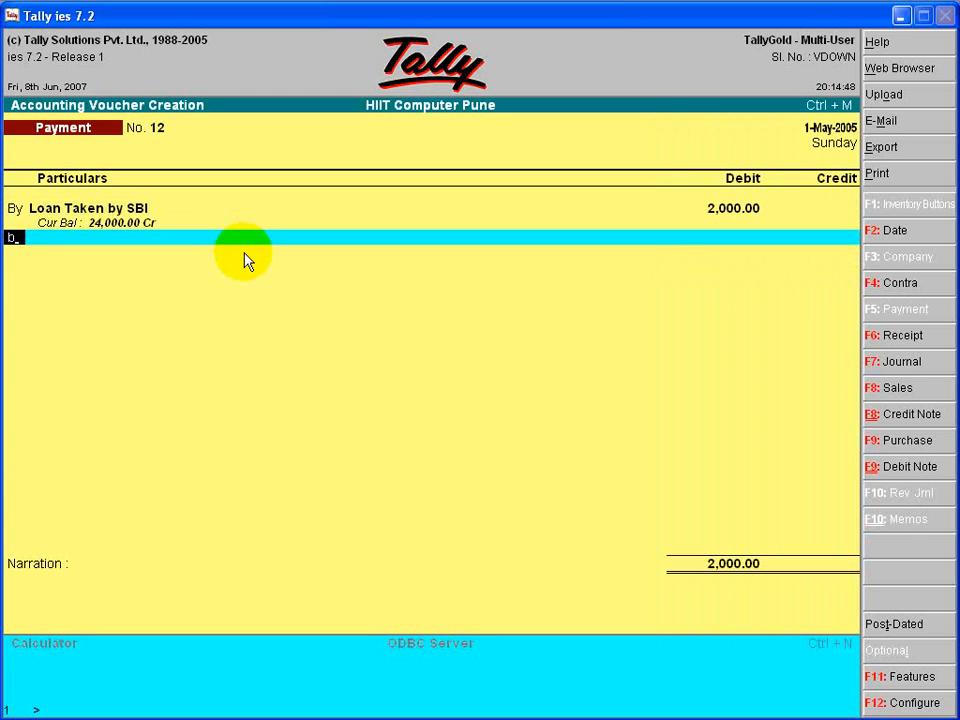
key("Return")
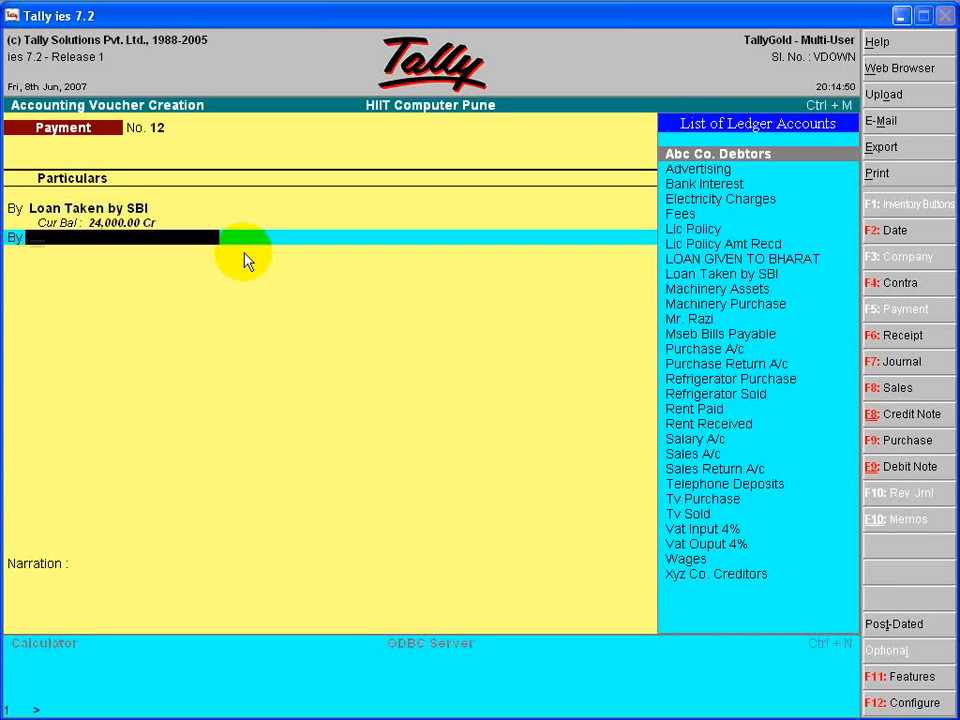
type("Bank Interest")
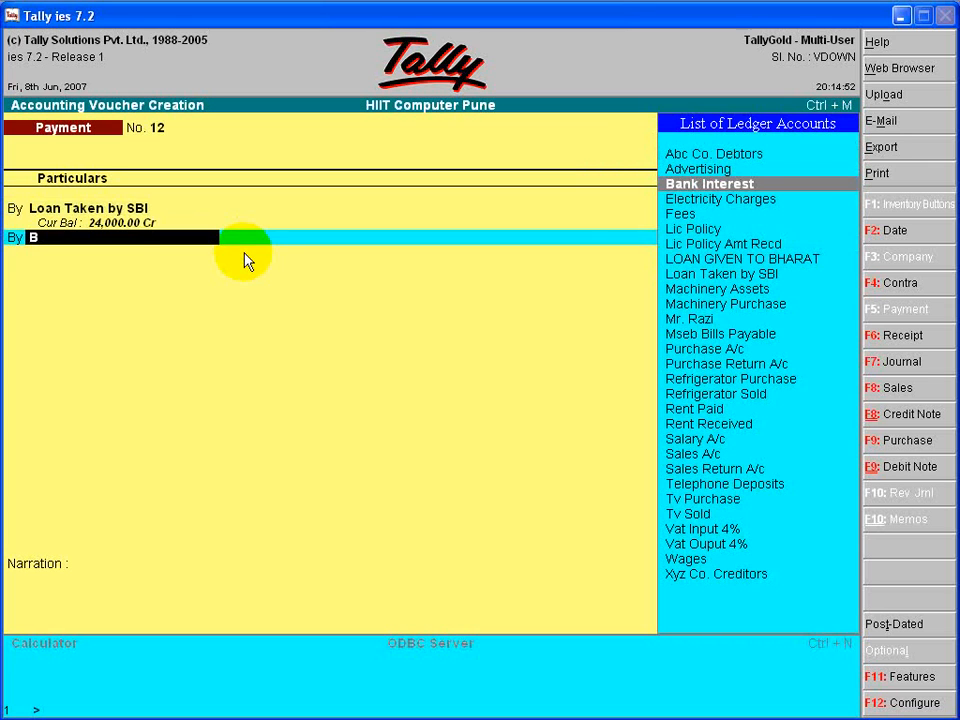
key("Return")
type("3000")
key("BackSpace")
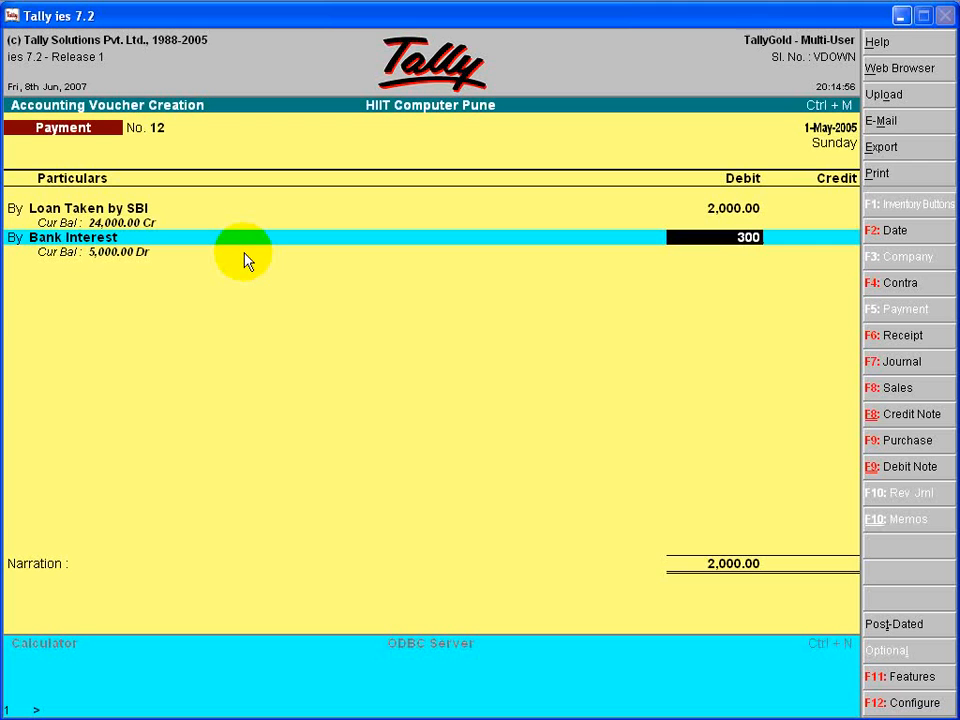
key("Return")
Credit Cash with 2,300 in the payment voucher
key("Return")
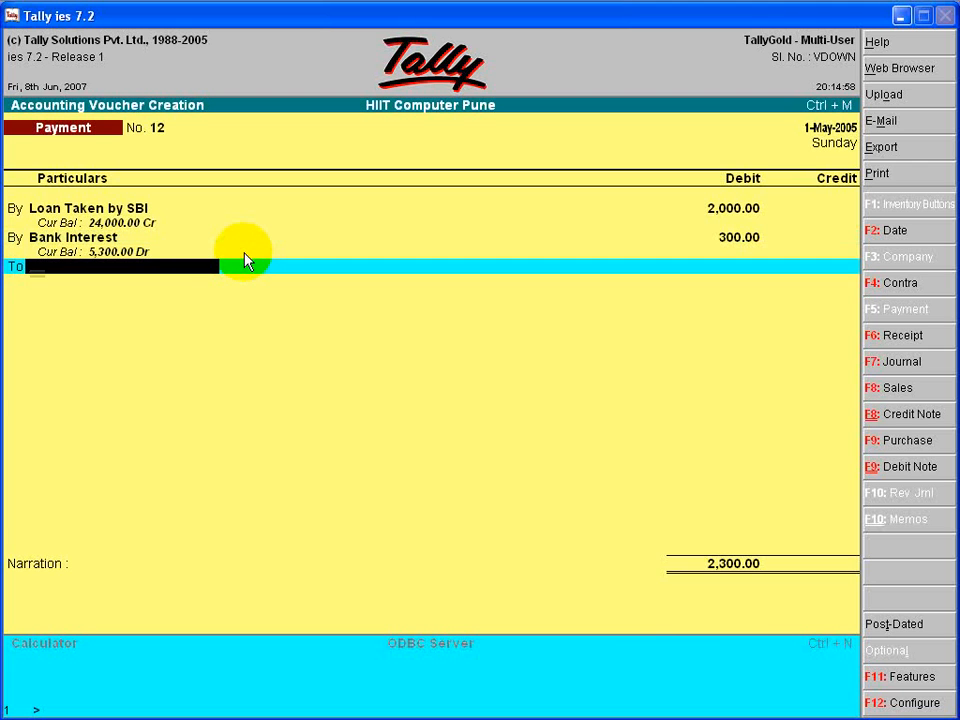
type("C")
key("Return")
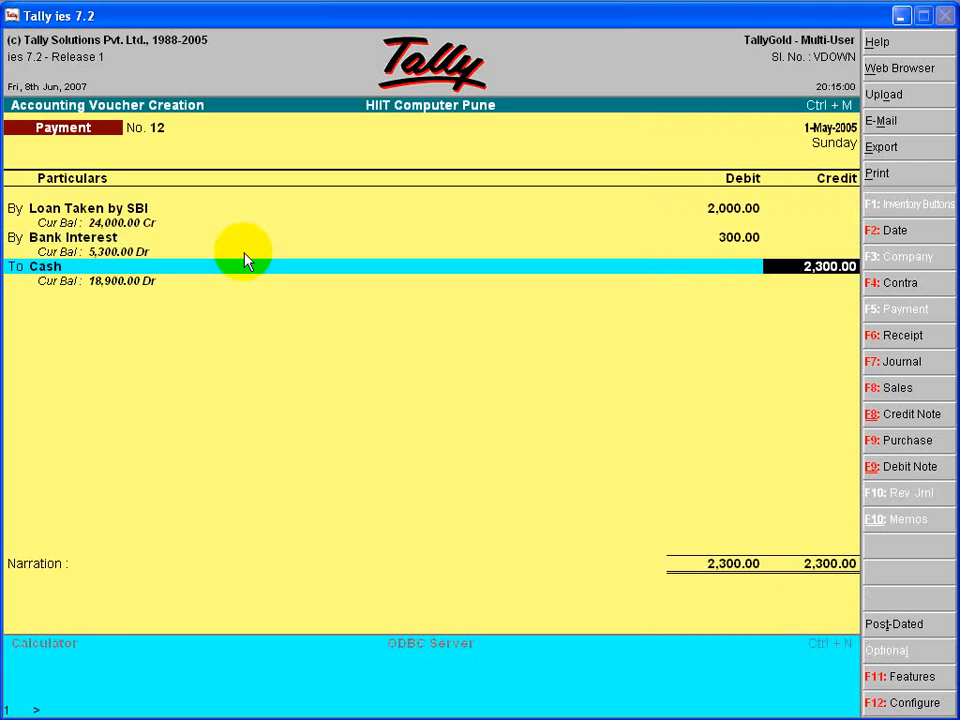
key("Return")
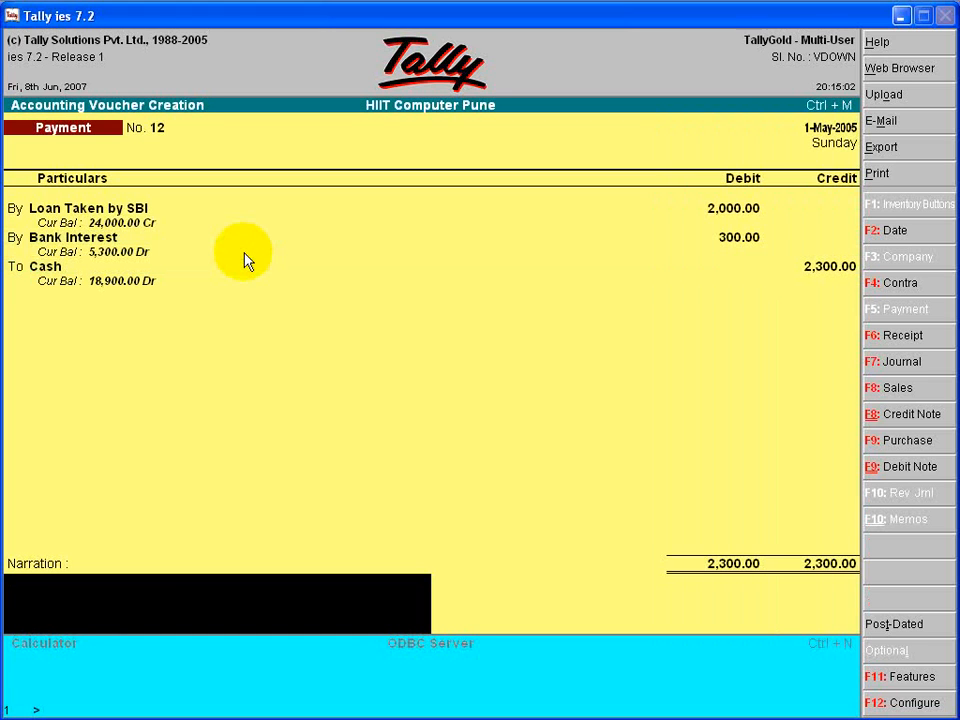
Enter the narration "being installment paid with interest", save the payment voucher and leave voucher entry
type("being installment")
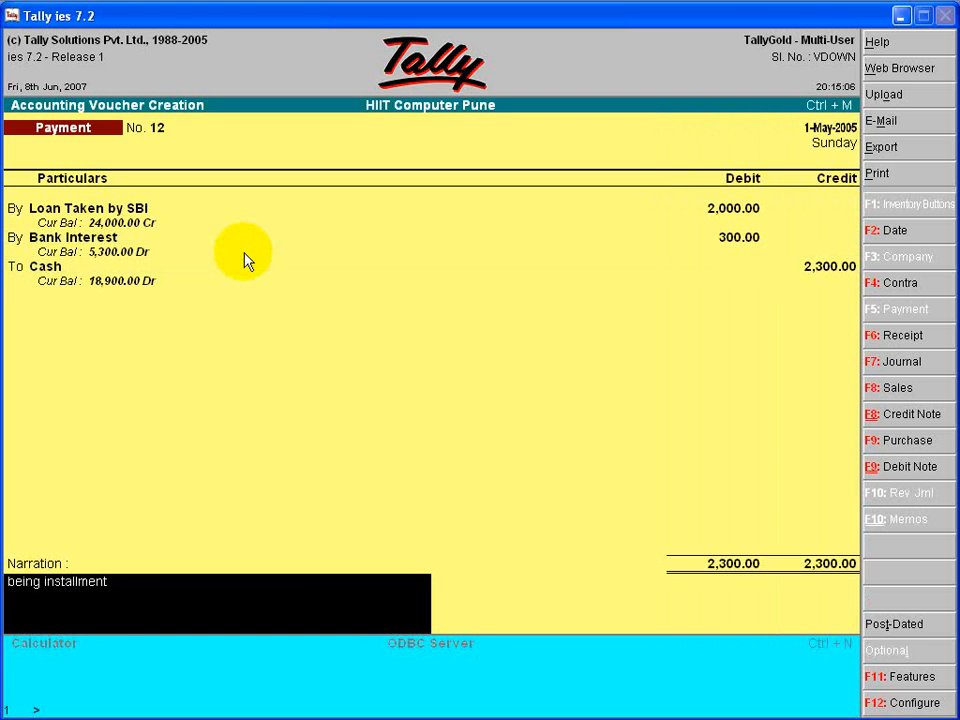
type(" paid with interest")
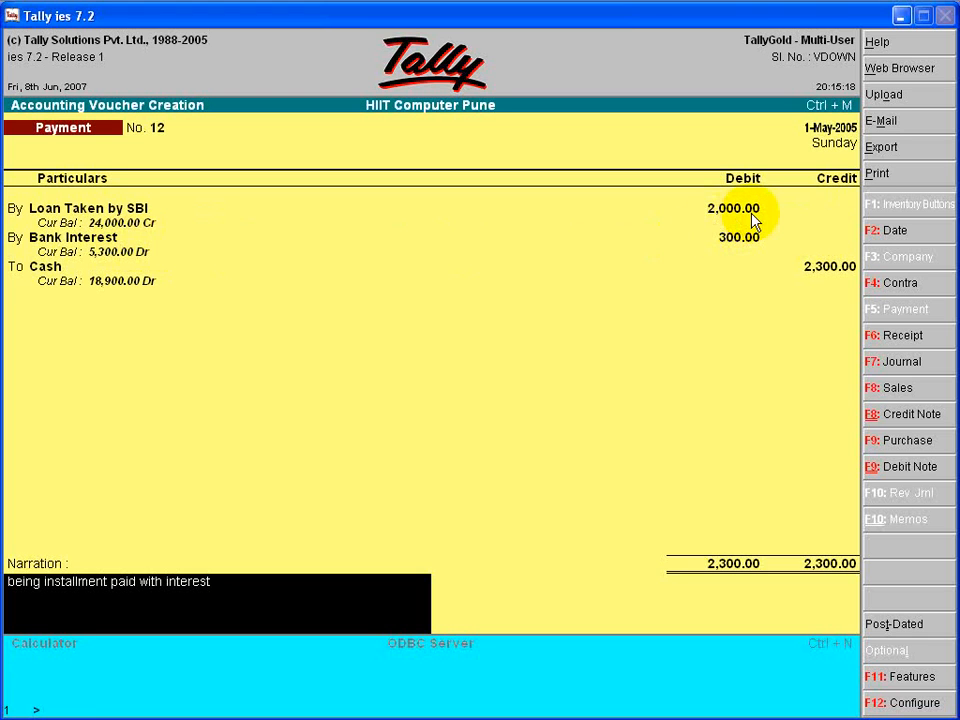
key("Return")
key("Return")
key("Escape")
key("Return")
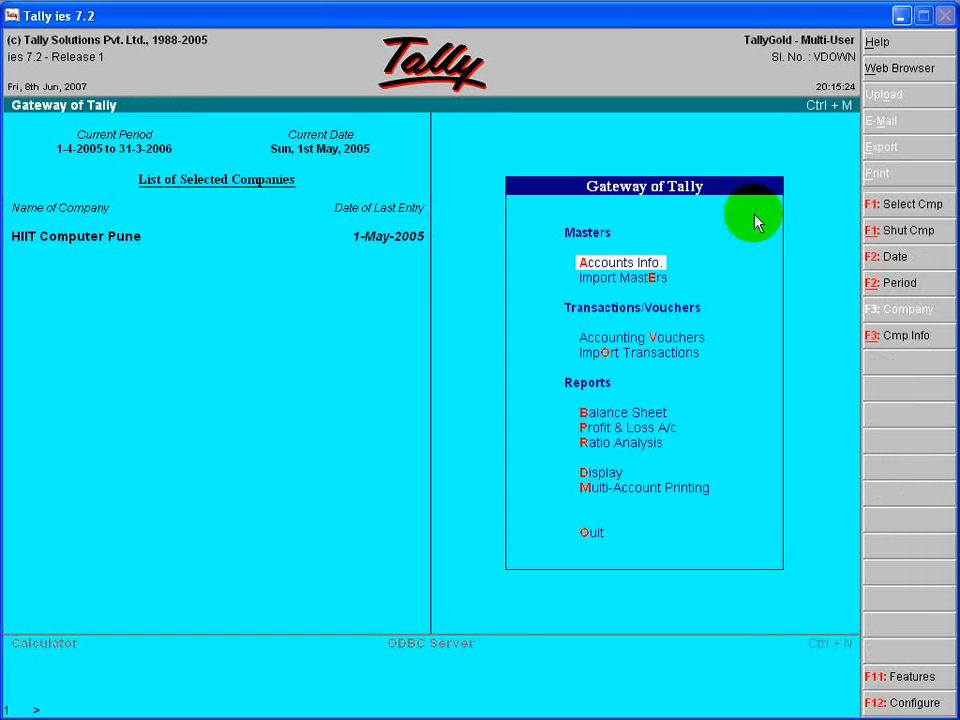
Open the Balance Sheet and check the Loan Taken by SBI balance under Secured Loans in Loans (Liability)
key("Down")
key("Down")
key("Down")
key("Down")
key("Return")
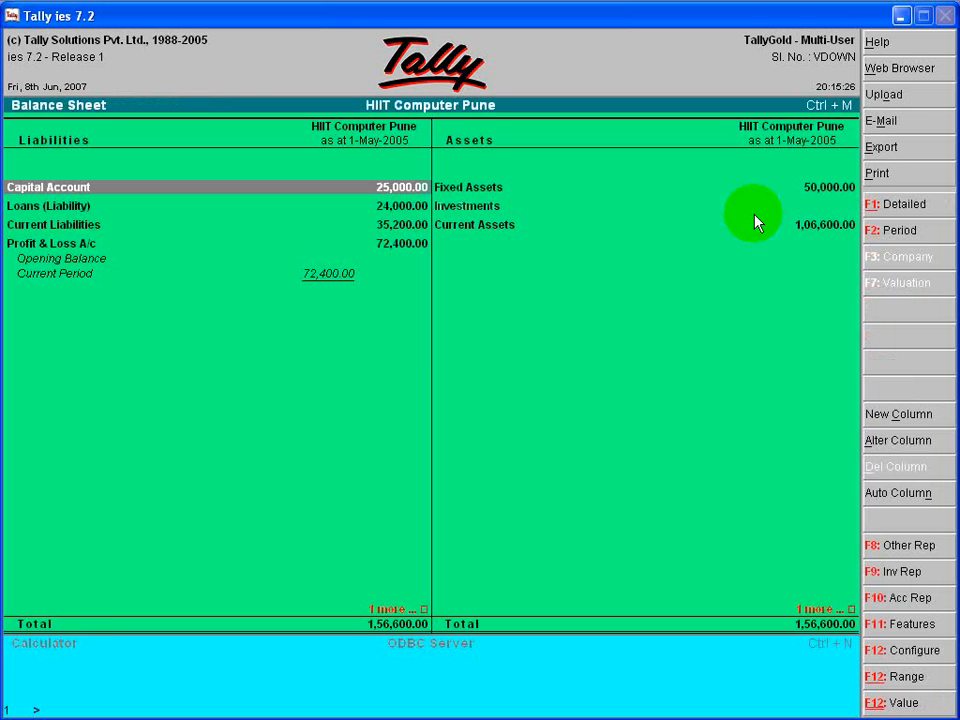
key("Down")
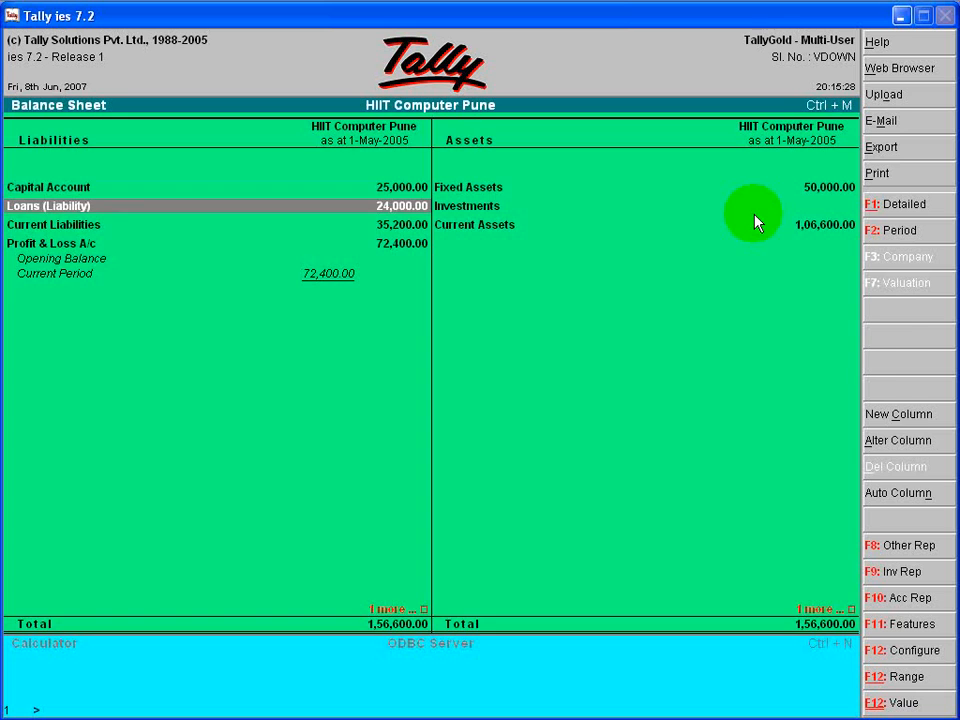
key("Return")
key("Return")
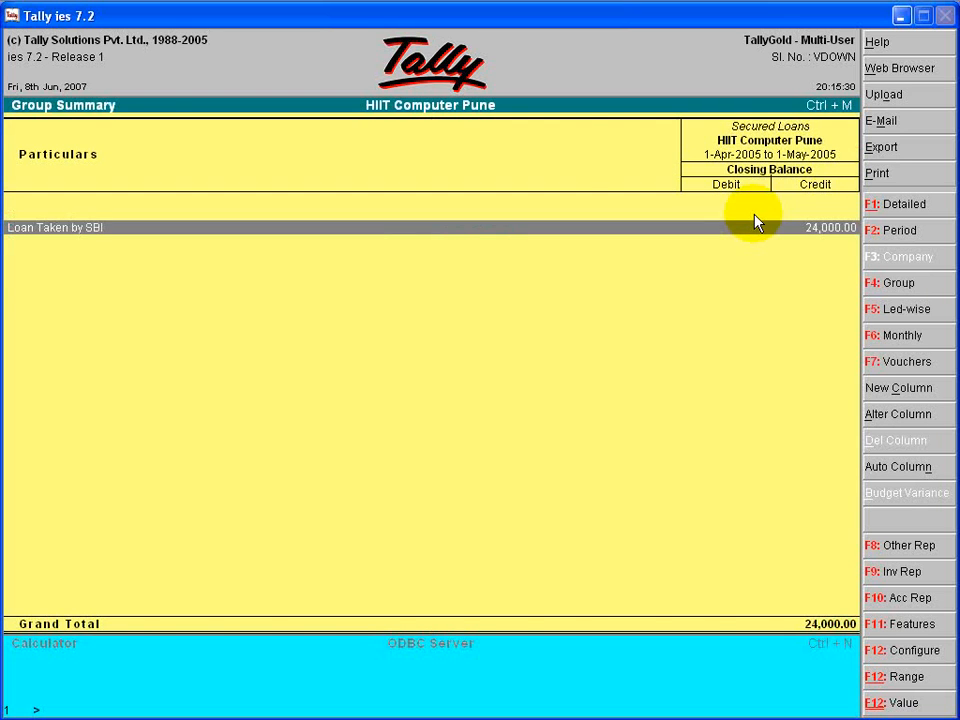
Review the May ledger vouchers of Loan Taken by SBI, then leave the Balance Sheet
key("Return")
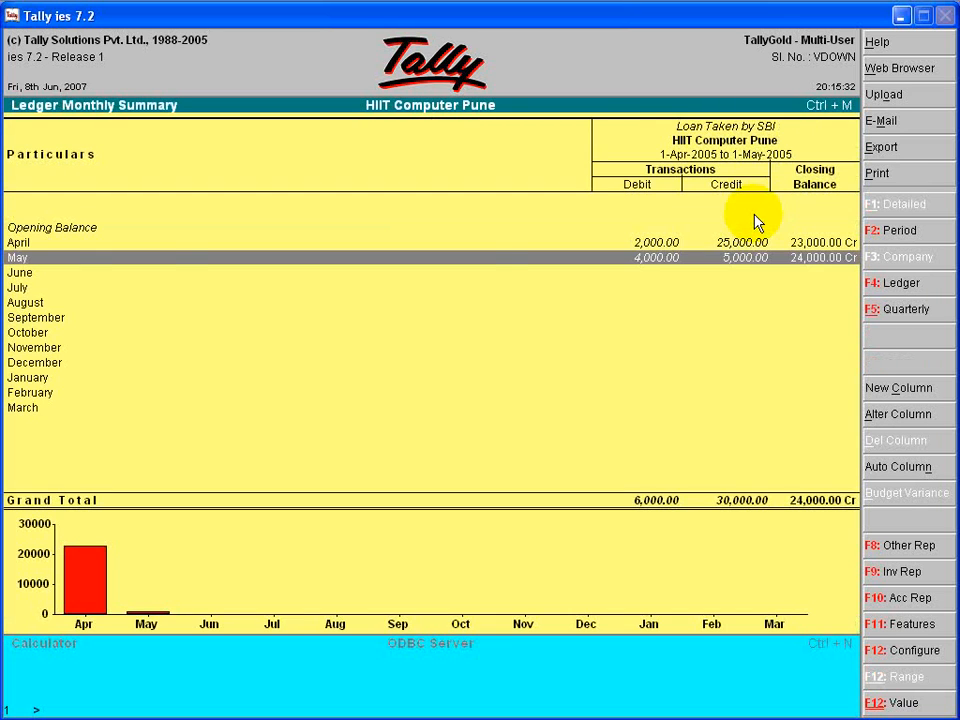
key("Return")
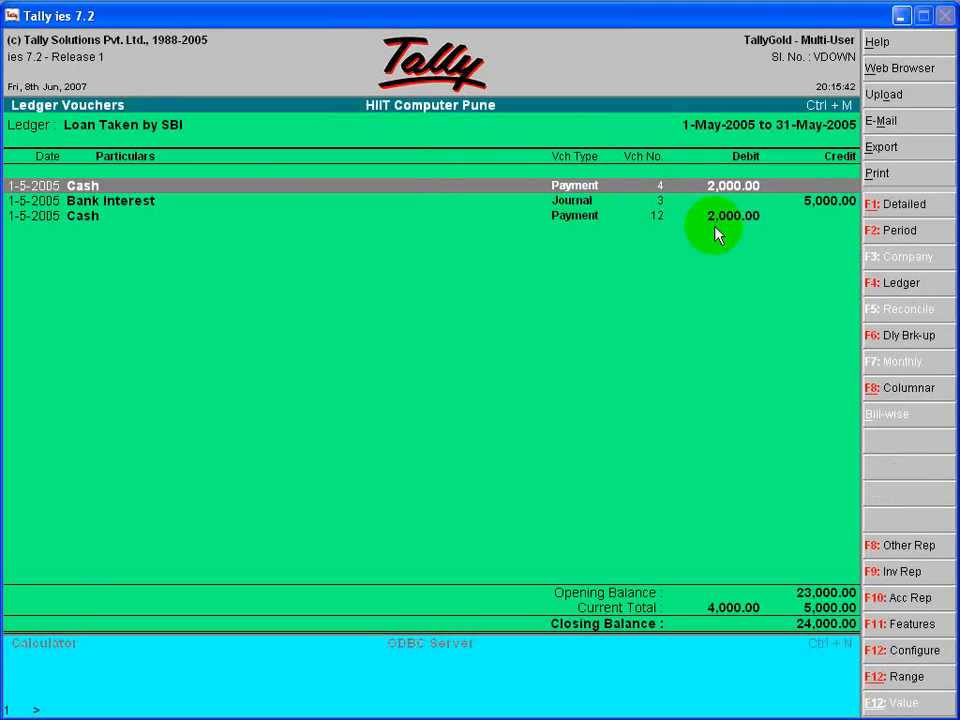
key("Escape")
key("Escape")
key("Escape")
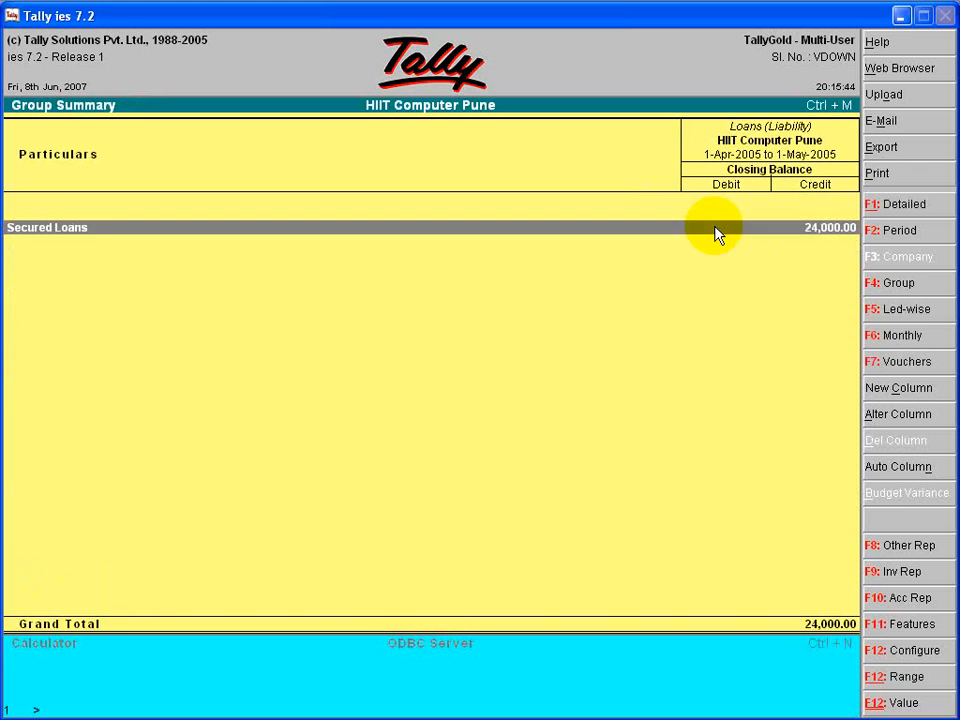
key("Escape")
key("Escape")
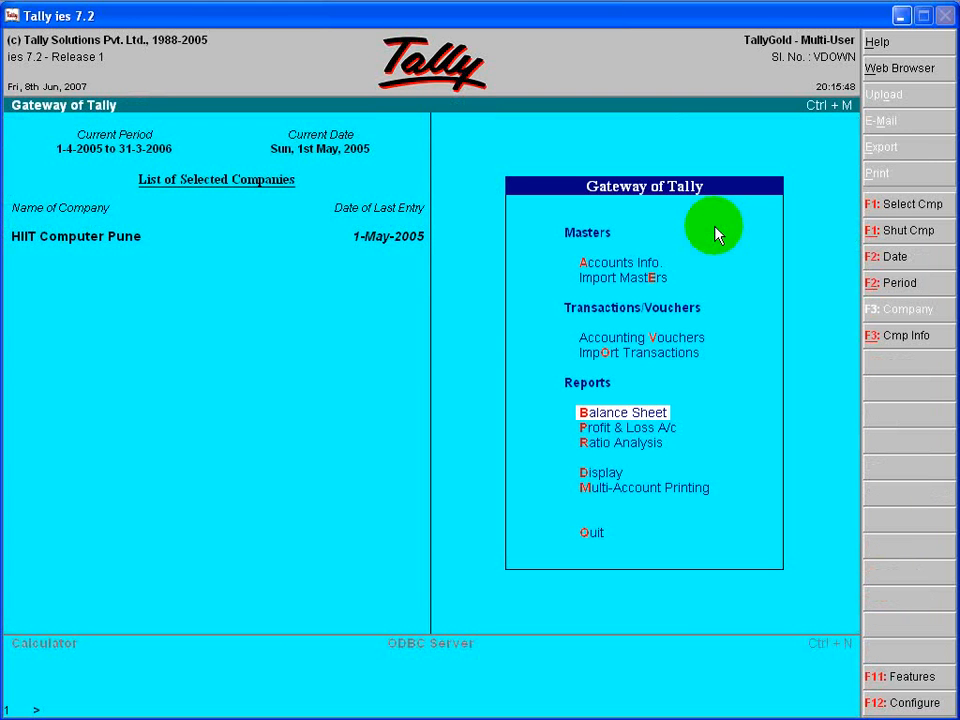
Open the Profit & Loss A/c and view the breakdown of Indirect Expenses to check Bank Interest
key("Down")
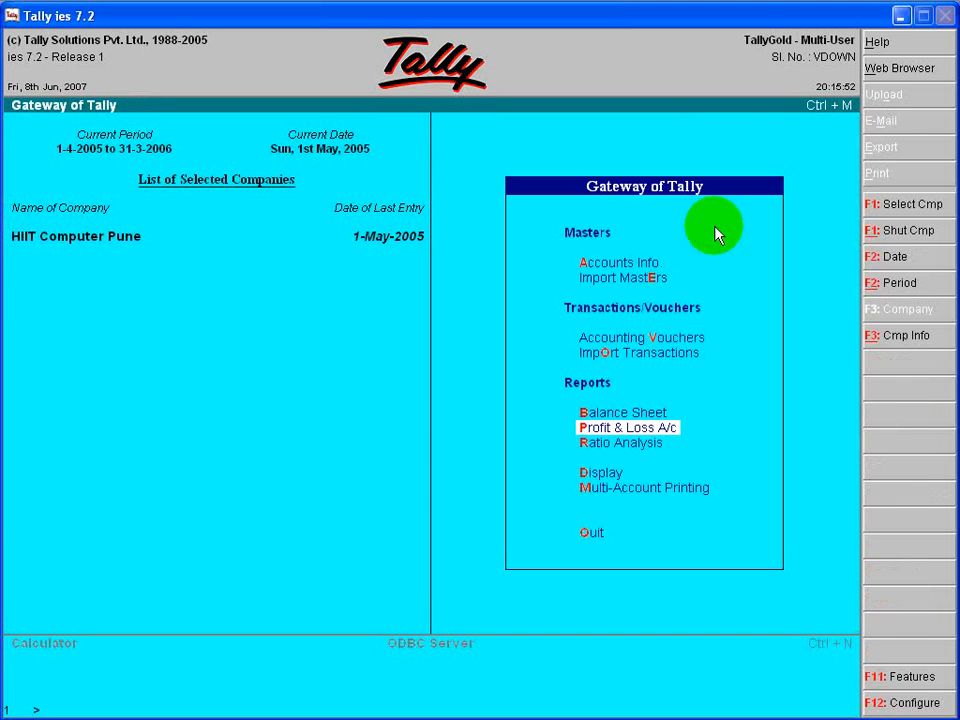
key("Return")
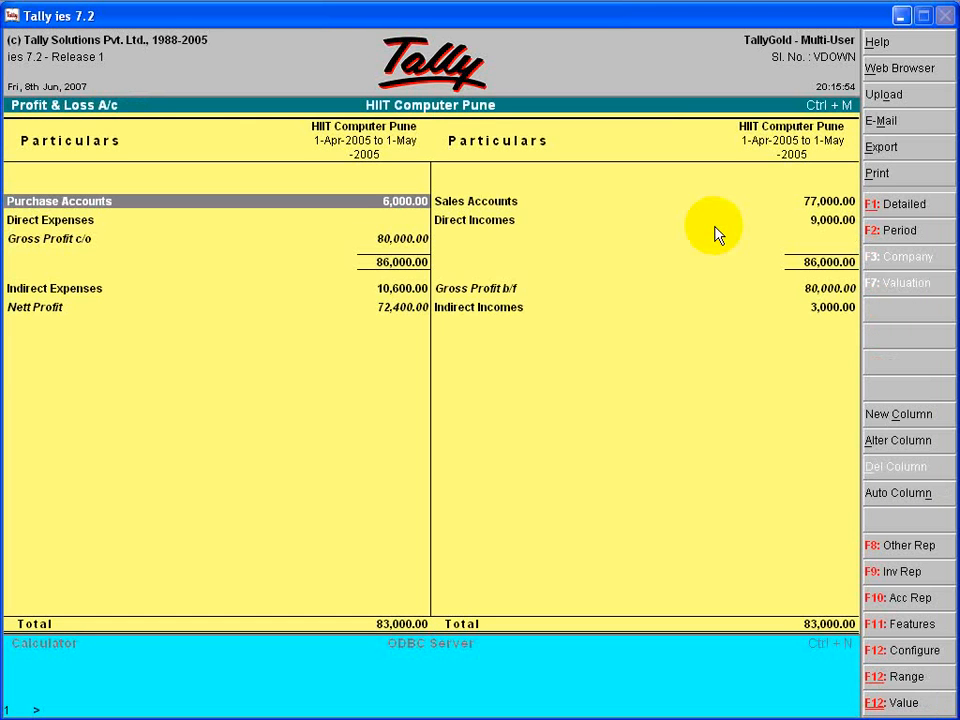
key("Down")
key("Down")
key("Down")
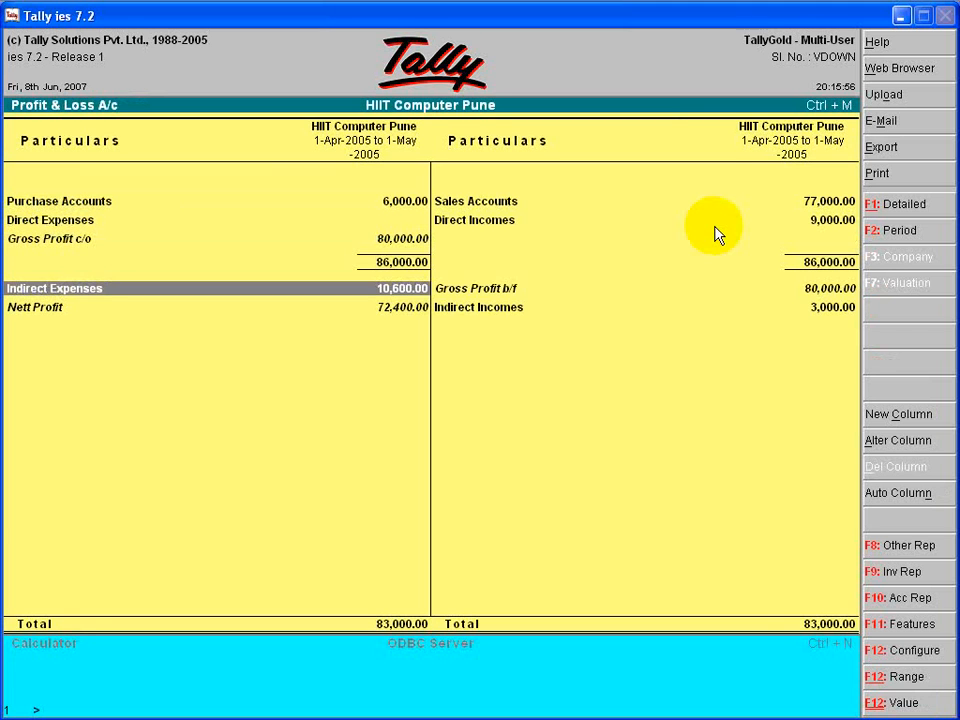
key("Return")
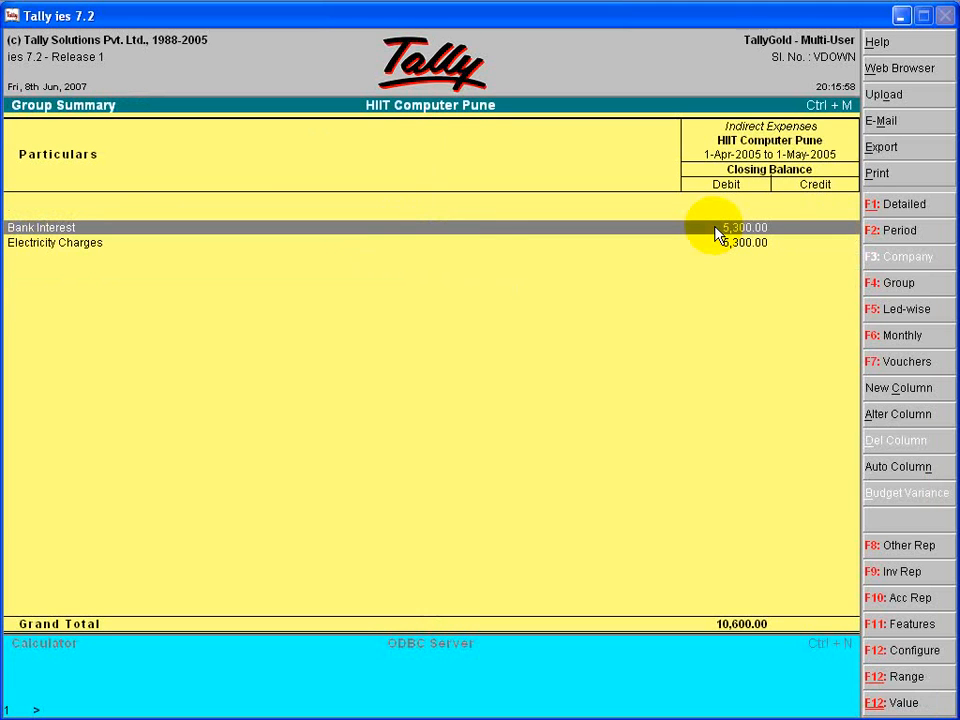
Review the May ledger vouchers of Bank Interest, then leave the Profit & Loss A/c
key("Return")
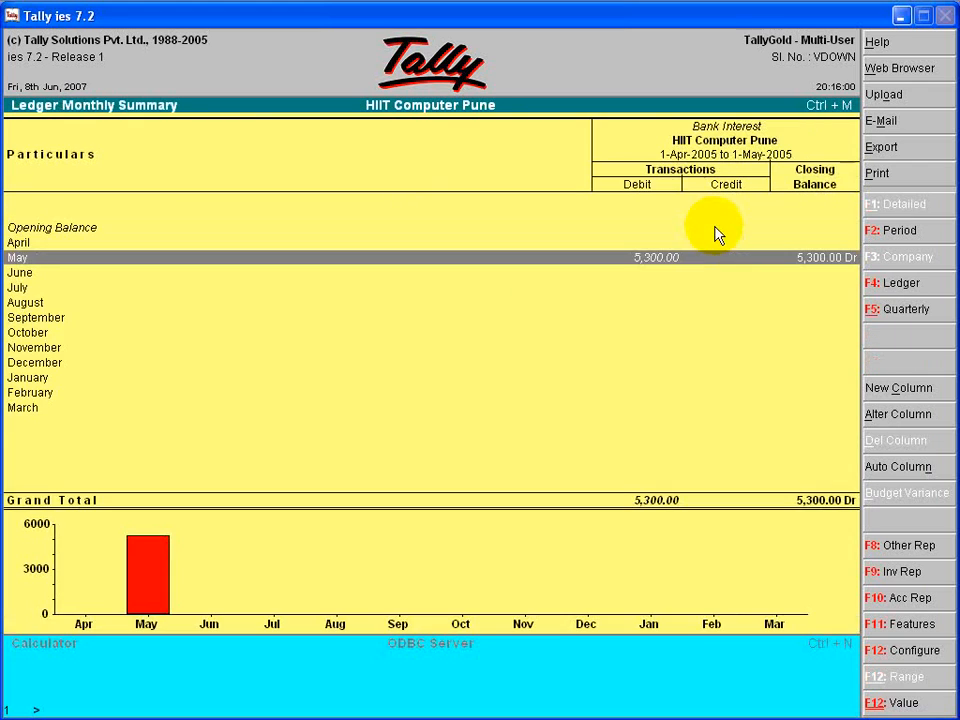
key("Return")
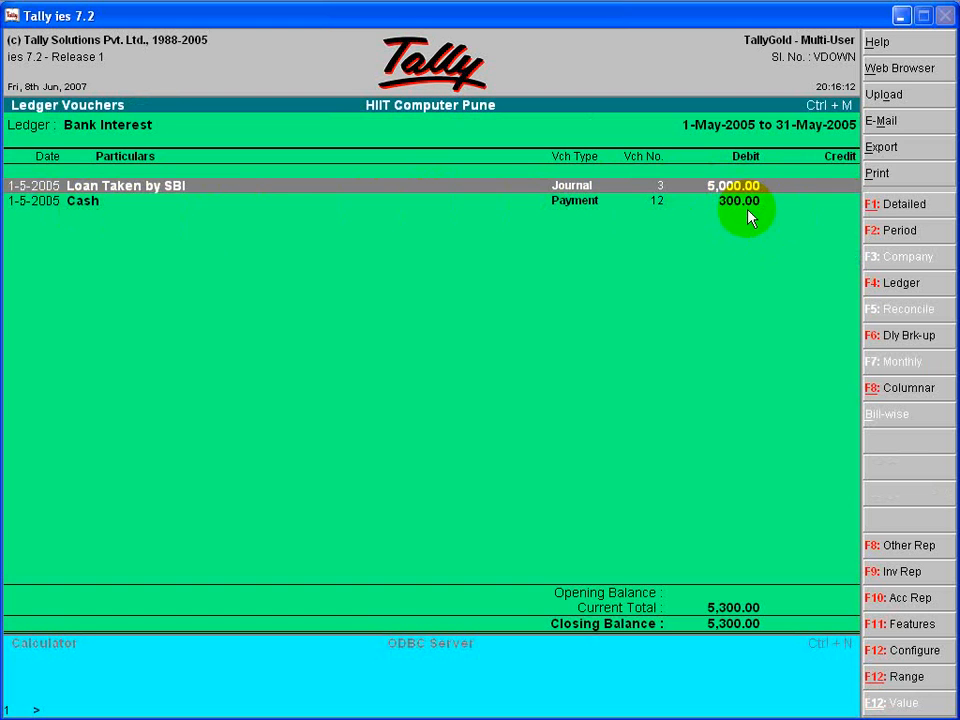
key("Escape")
key("Escape")
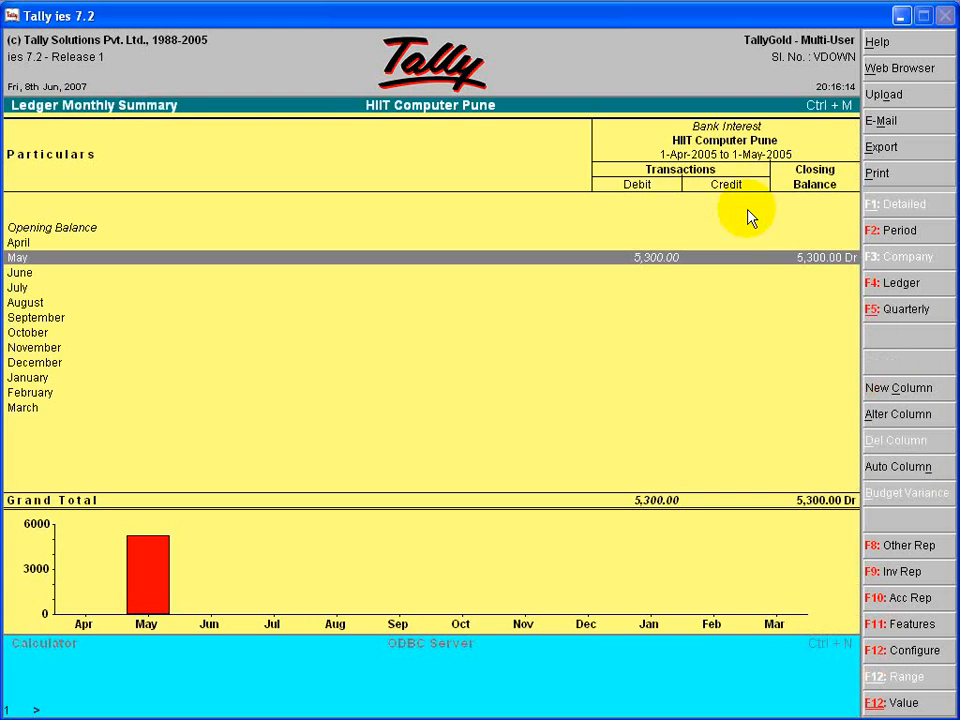
key("Escape")
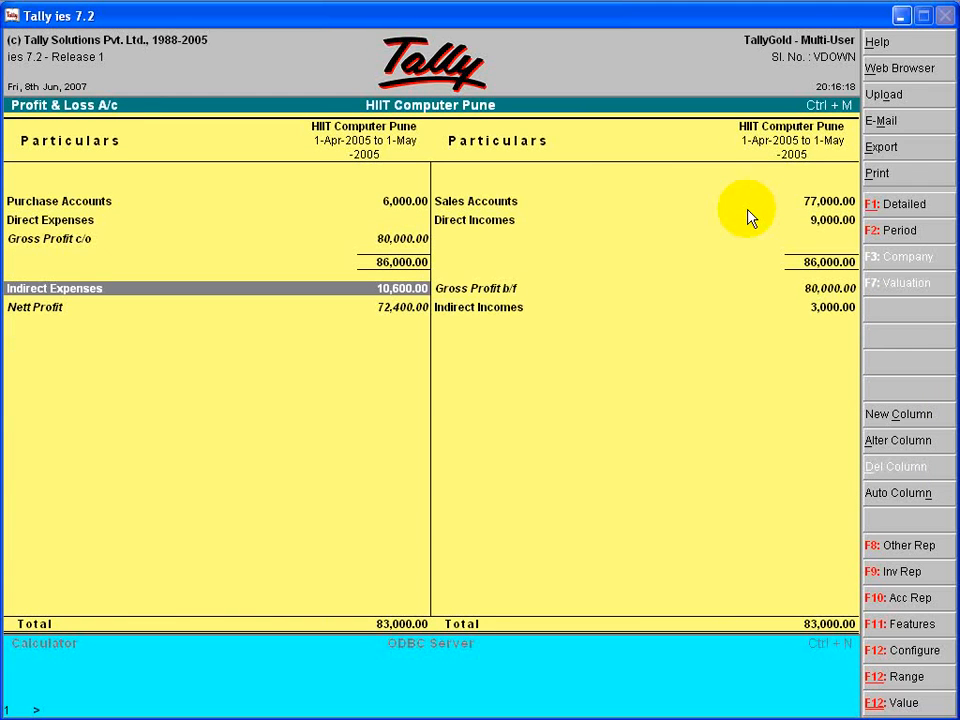
key("Escape")
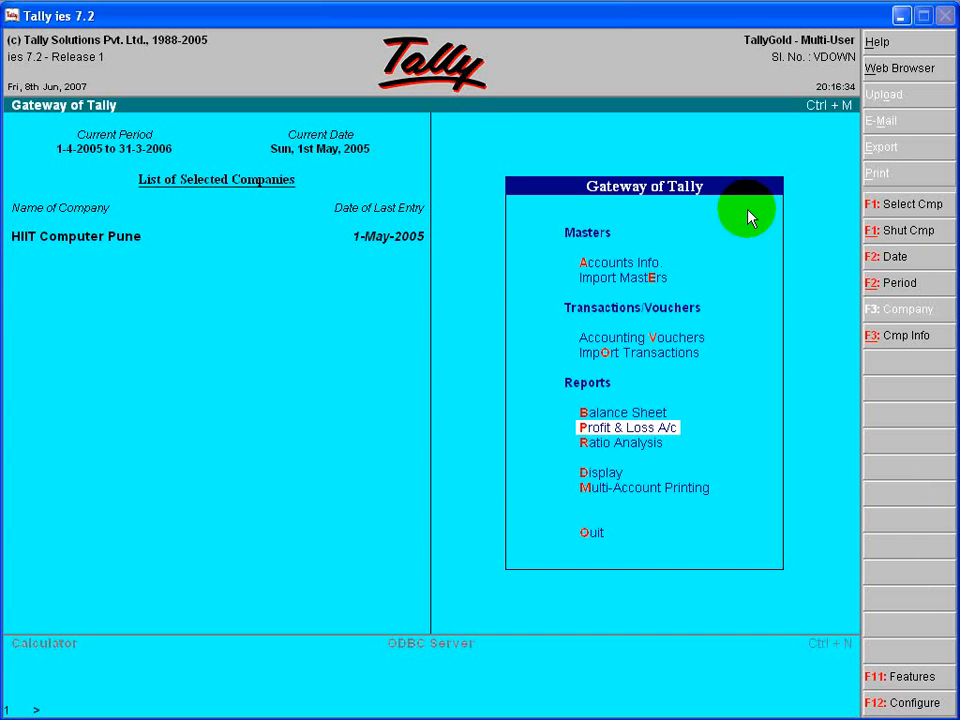
Start creating a single ledger and name it Depreciation
key("Up")
key("Up")
key("Up")
key("Up")
key("Up")
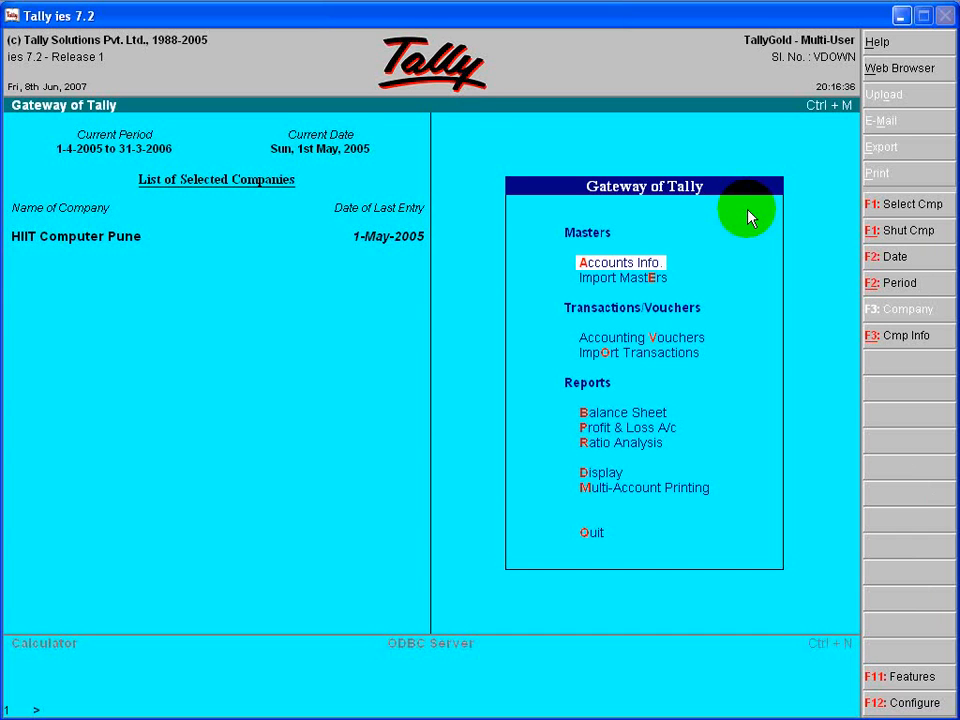
key("Down")
key("Down")
key("Up")
key("Up")
key("Return")
key("Down")
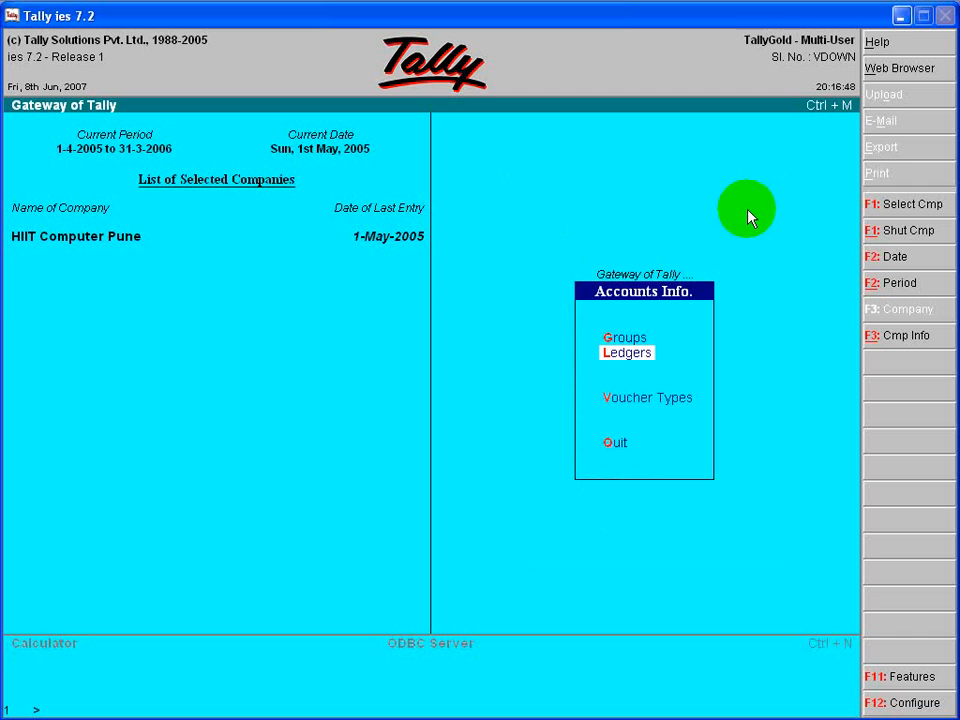
key("Return")
key("Return")
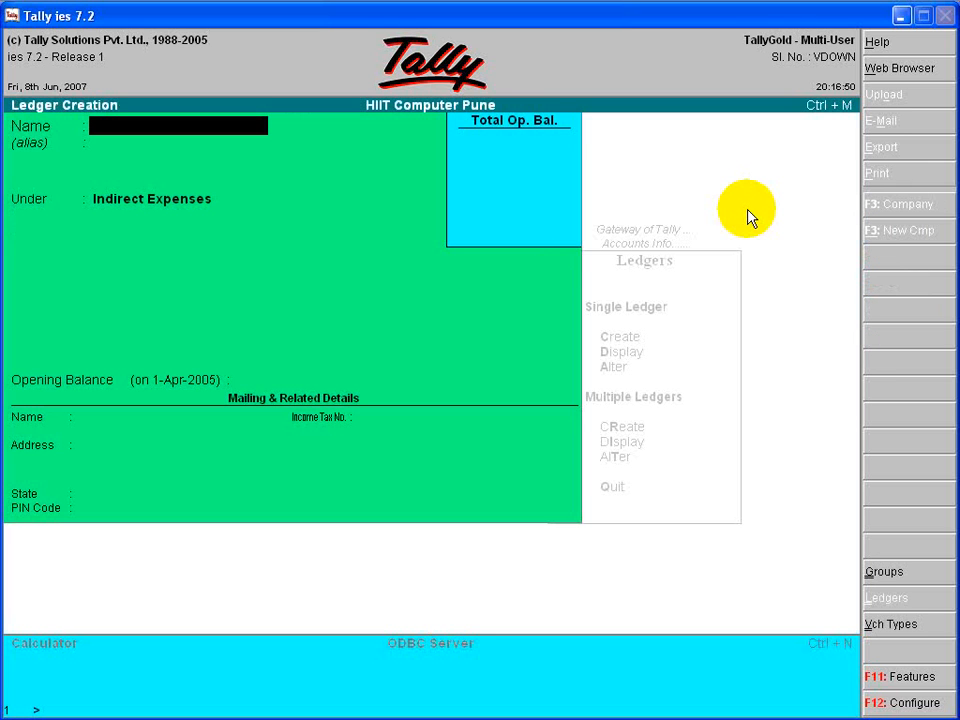
type("Depreciation")
key("Return")
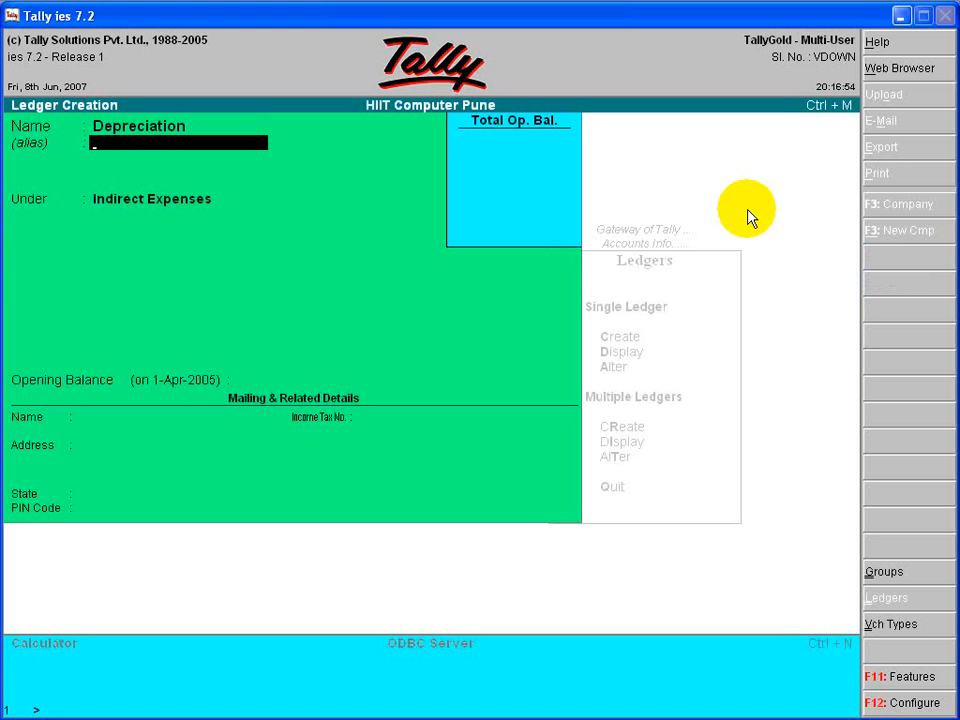
Place the Depreciation ledger under Indirect Expenses, save it without an opening balance and leave ledger creation
key("Return")
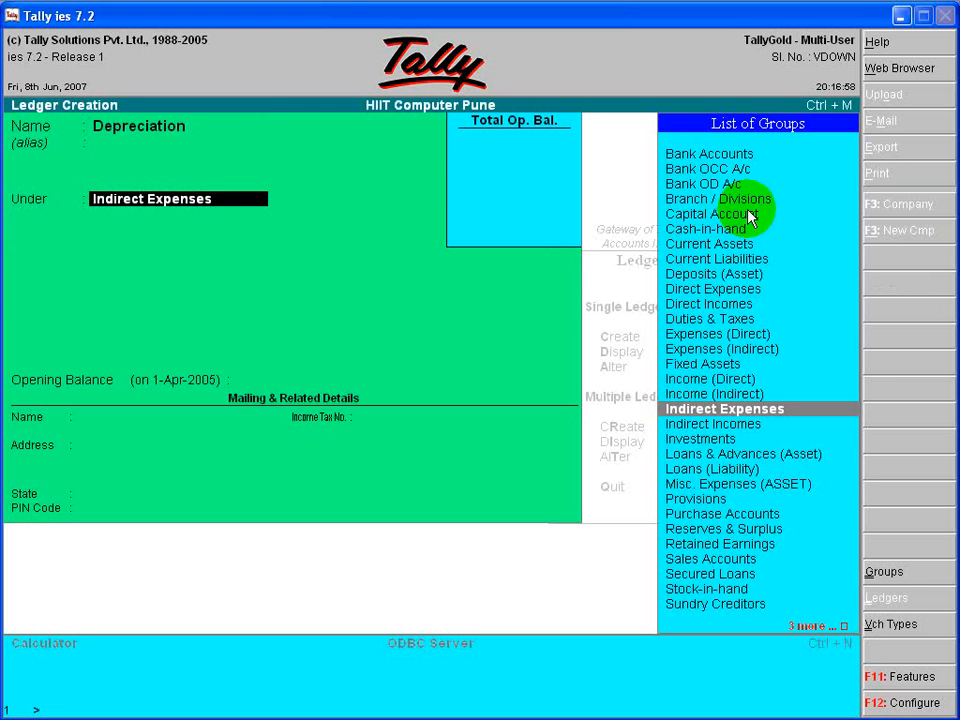
type("I")
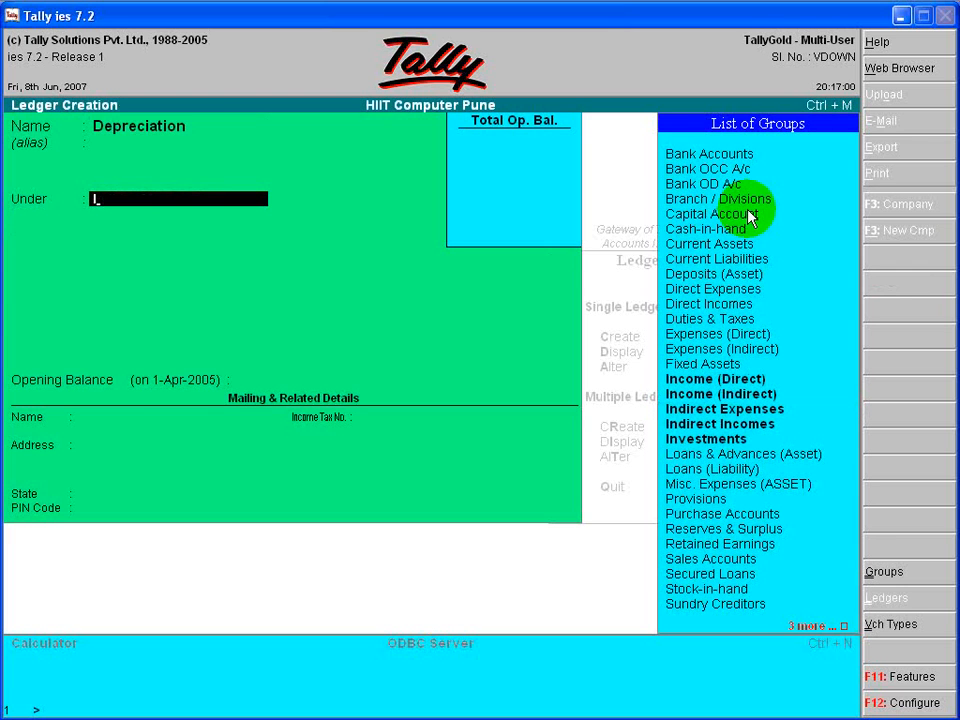
type("nd")
key("Return")
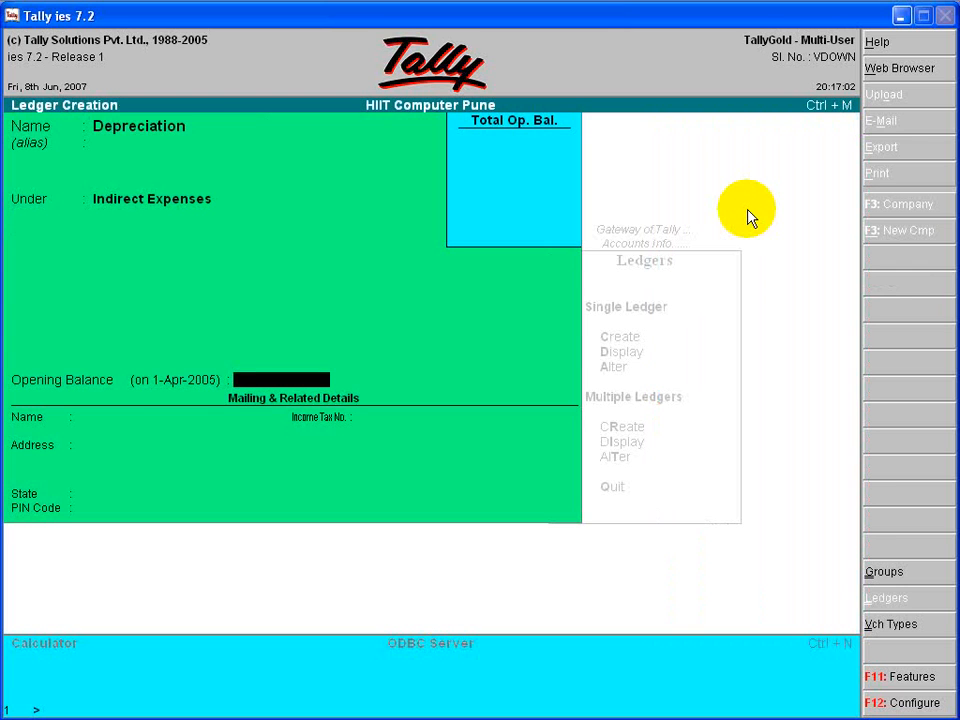
key("Return")
key("Return")
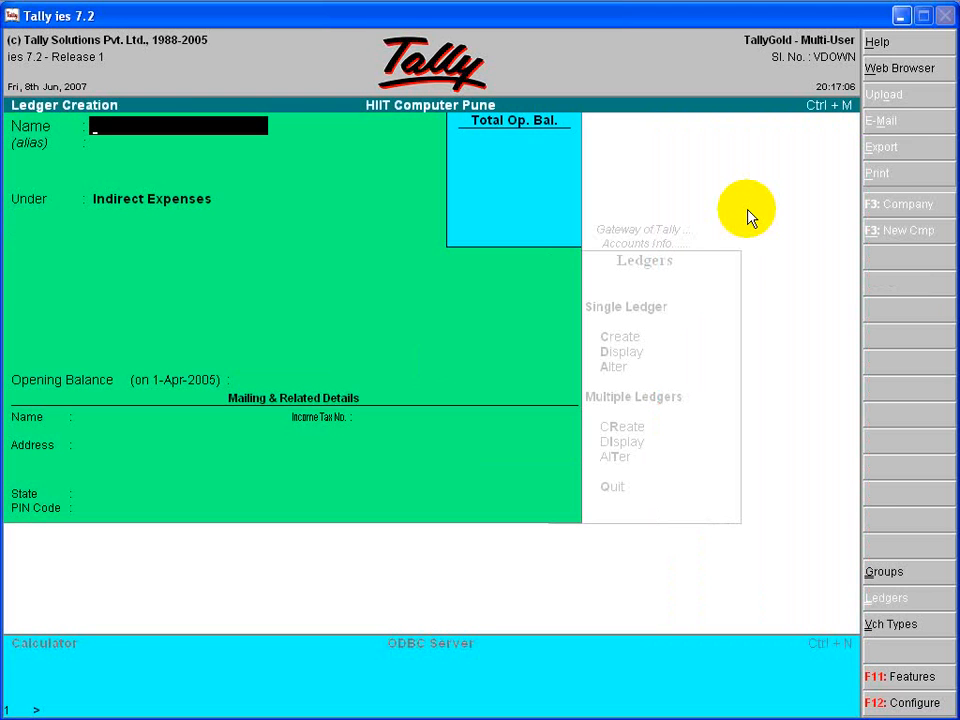
key("Escape")
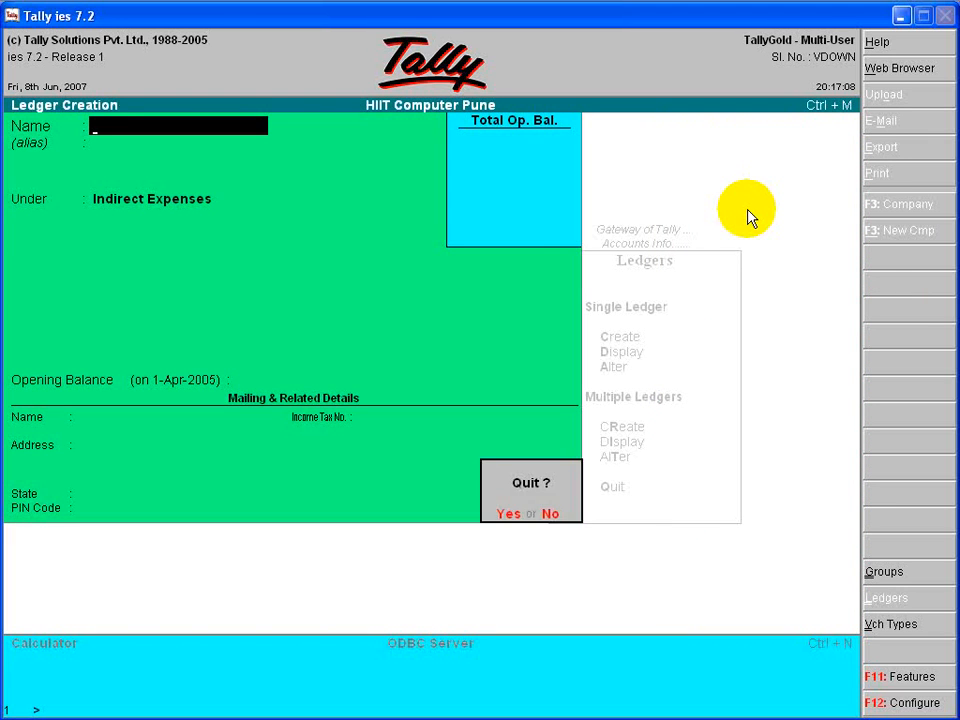
key("Return")
key("Escape")
key("Escape")
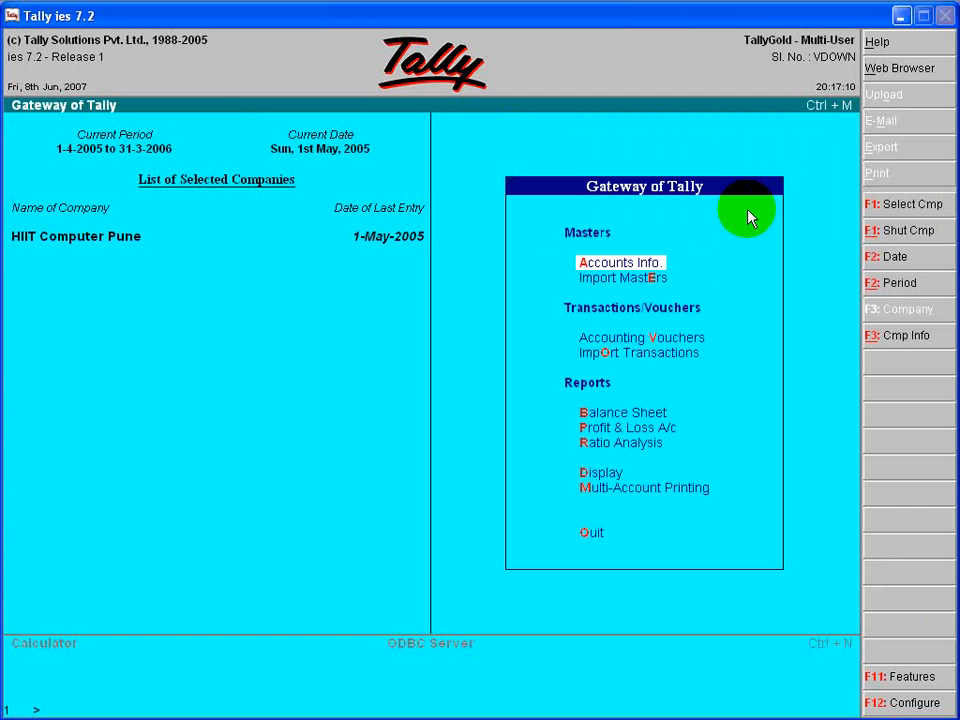
Check the monthly summary of Machinery Assets under Fixed Assets in the Balance Sheet, then leave the report
key("Down")
key("Down")
key("Down")
key("Down")
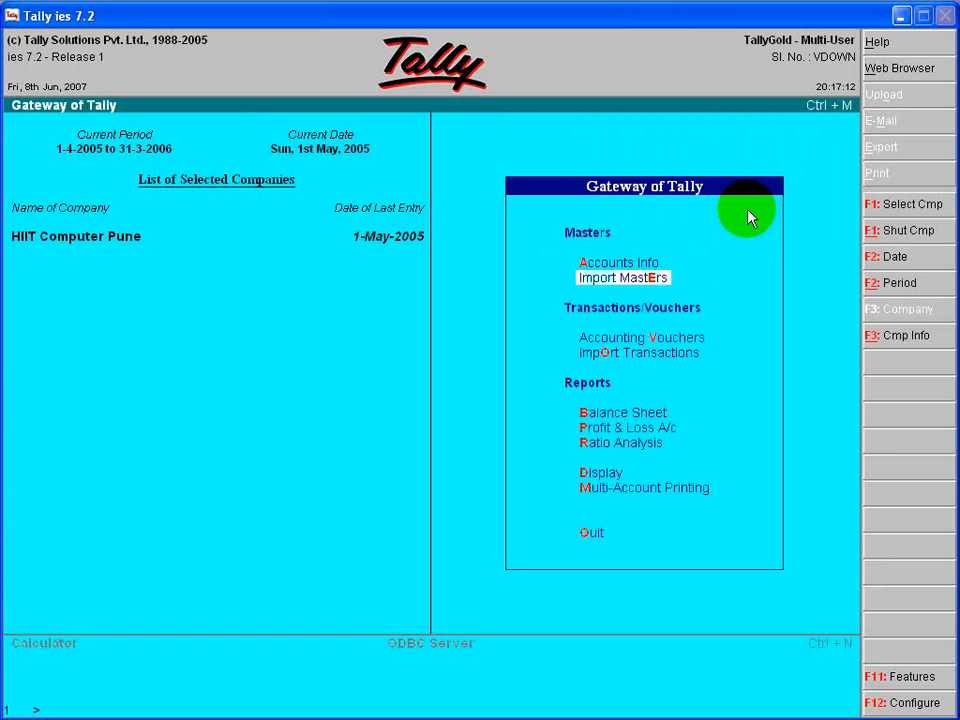
key("Return")
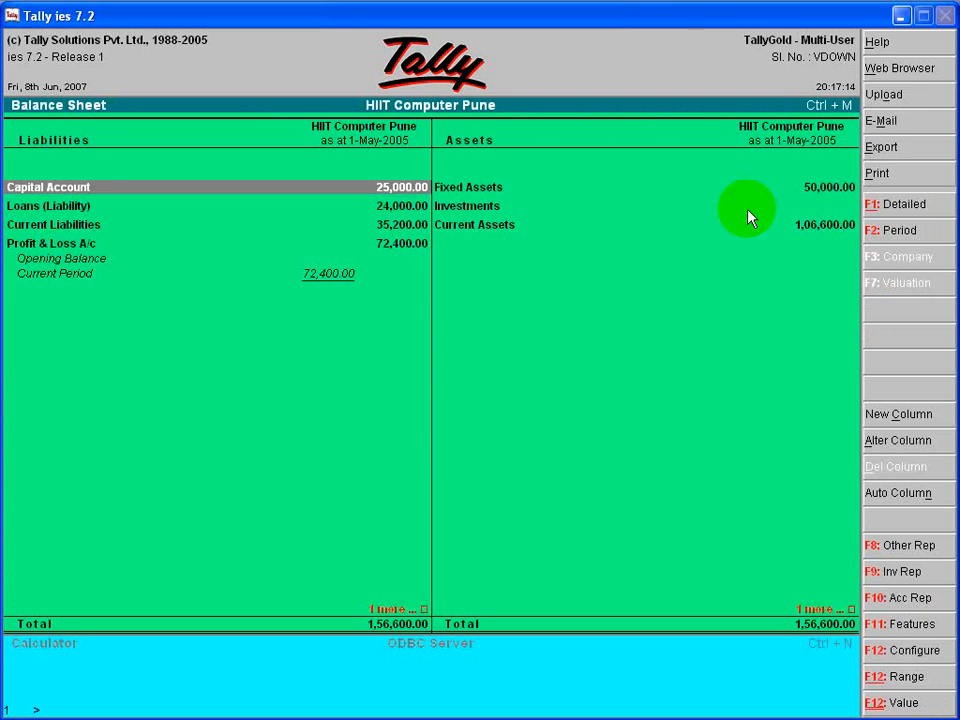
key("Right")
key("Return")
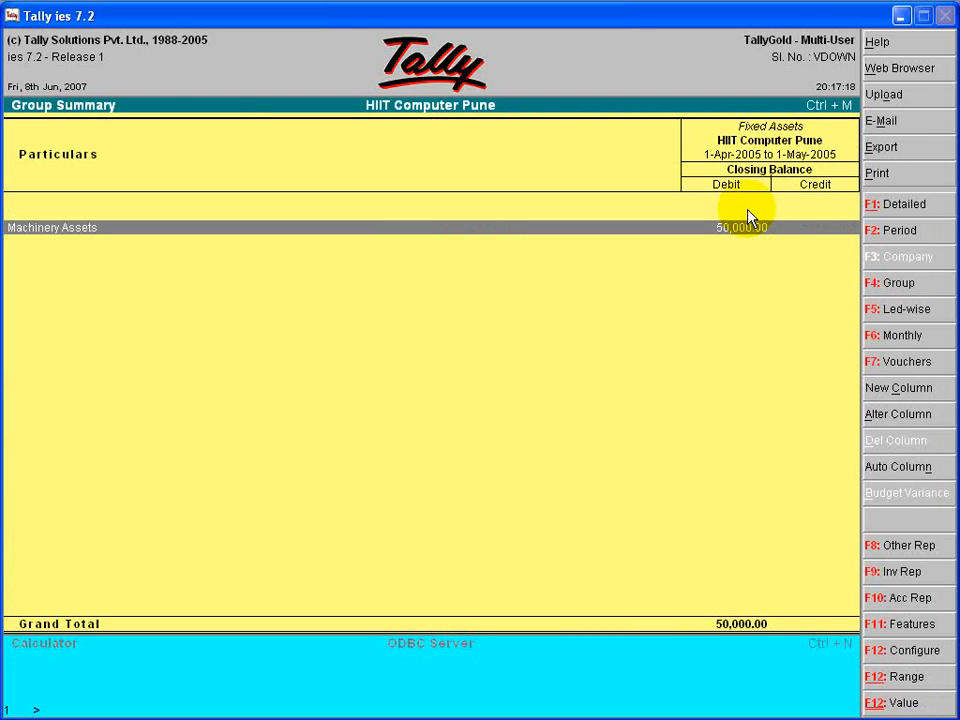
key("Return")
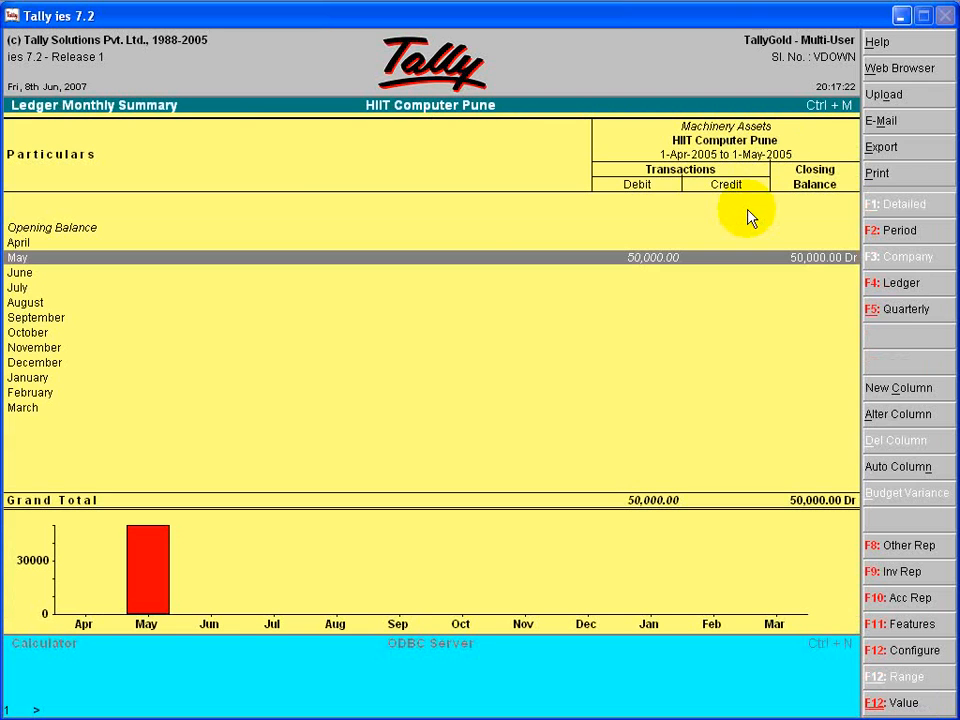
key("Escape")
key("Escape")
key("Escape")
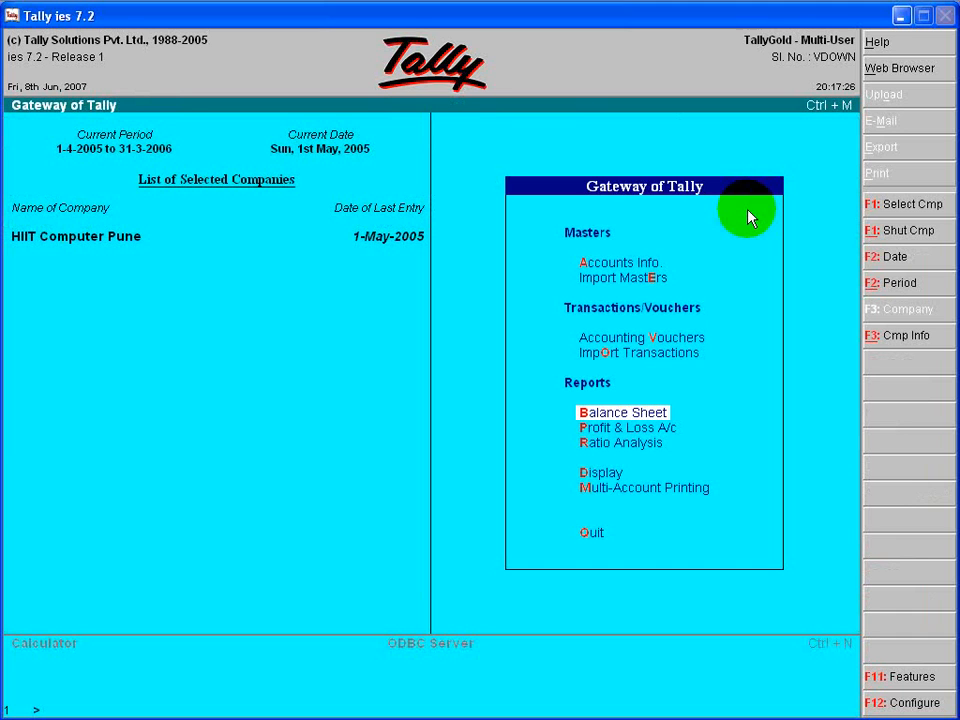
Start a journal voucher and debit Depreciation with the amount calculated as 50000*10/100
key("Up")
key("Up")
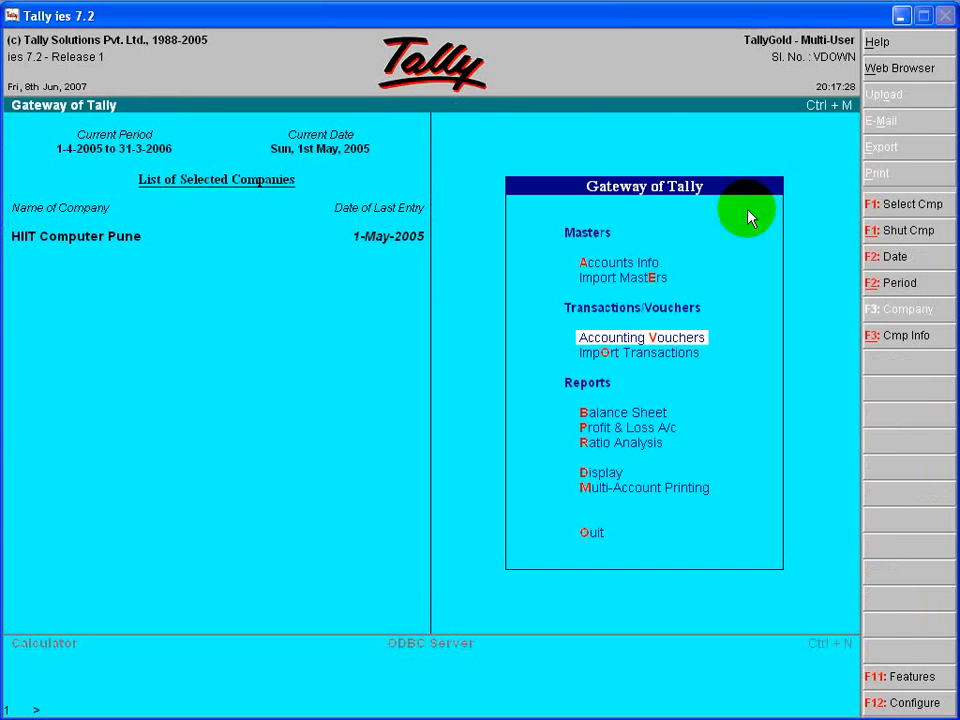
key("Return")
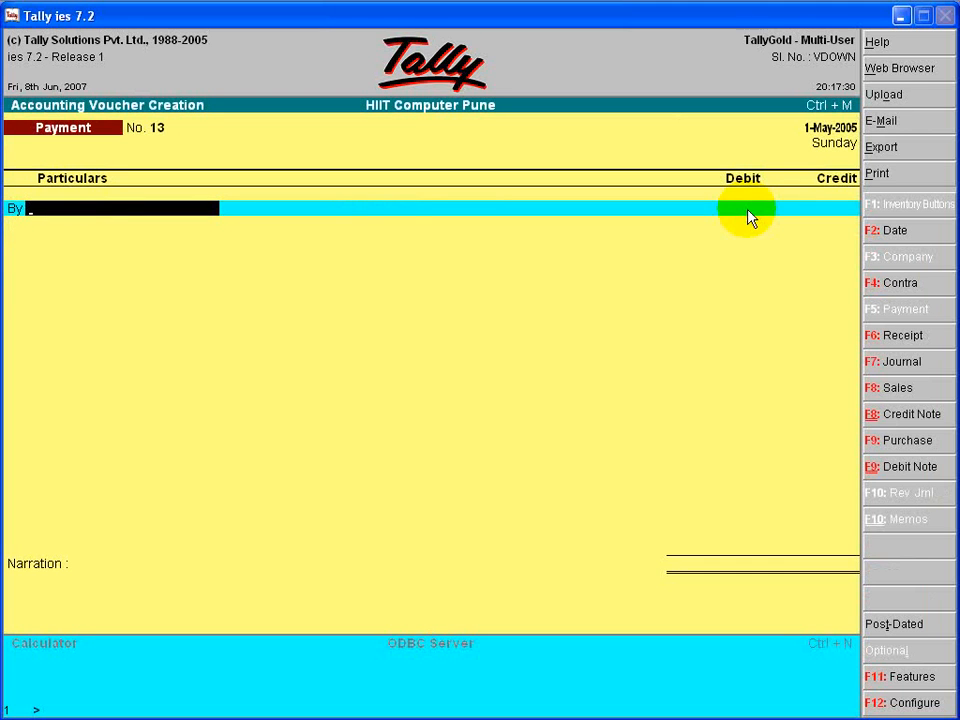
key("F7")
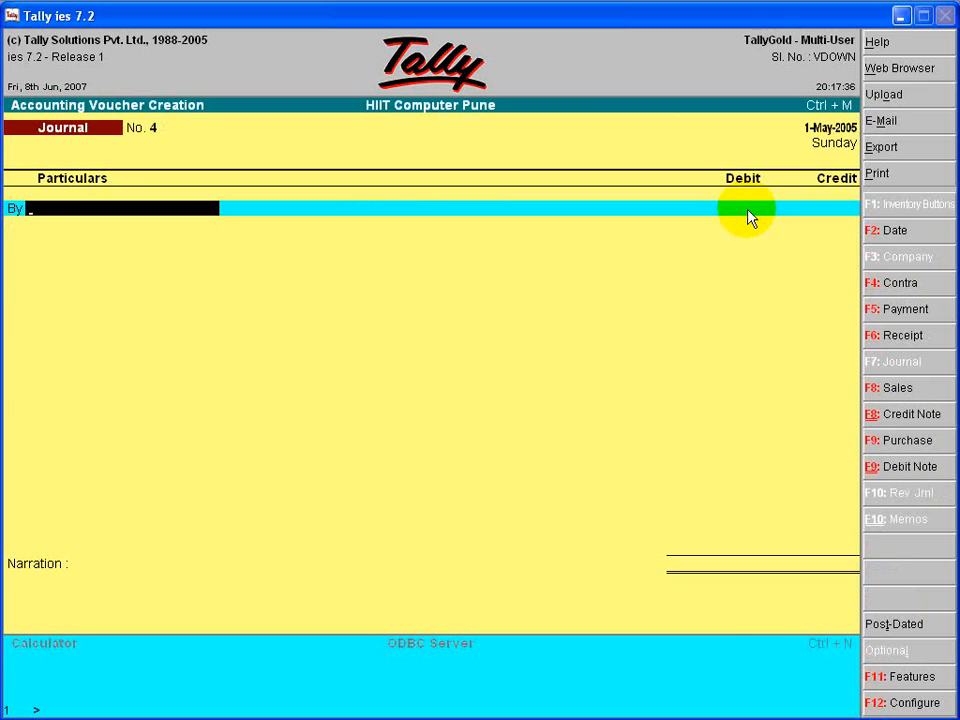
type("M")
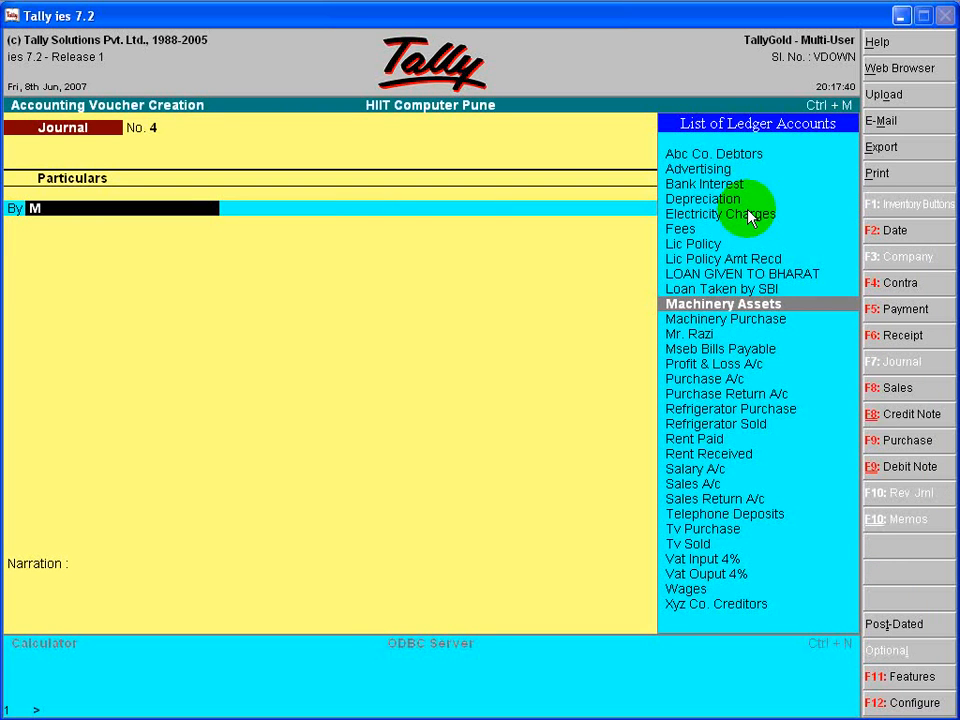
key("BackSpace")
type("D")
key("Return")
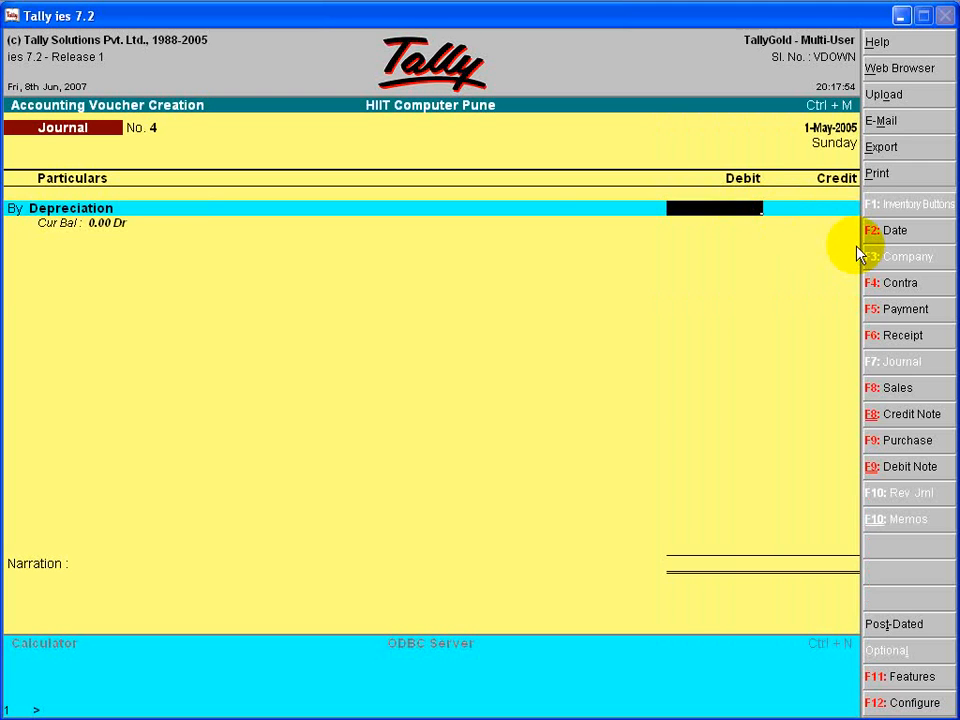
key("ctrl+n")
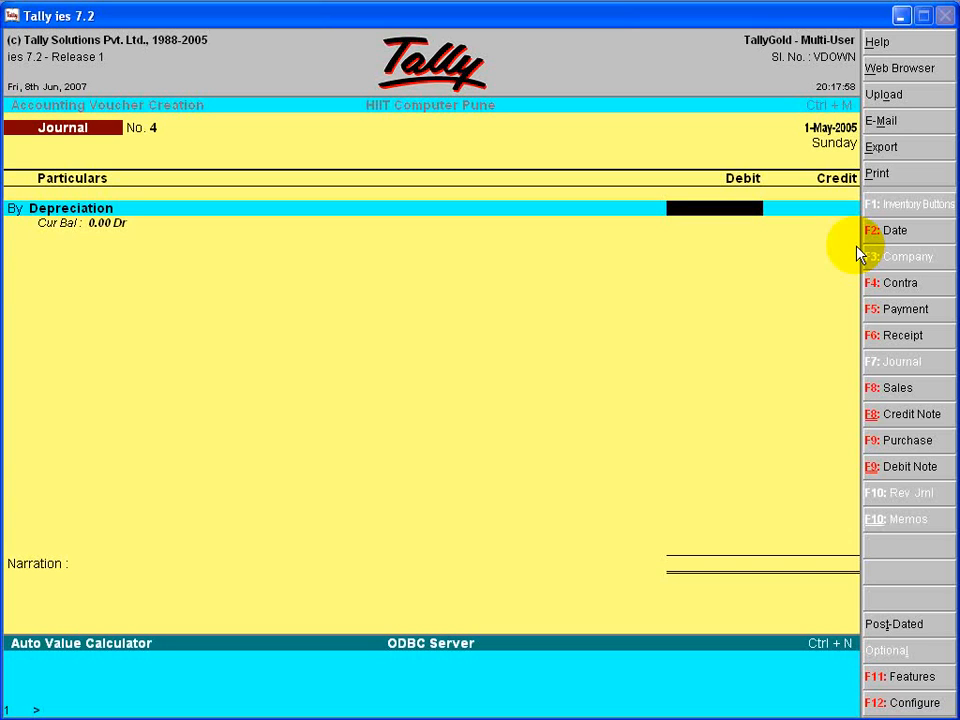
type("50000*10/100")
key("Return")
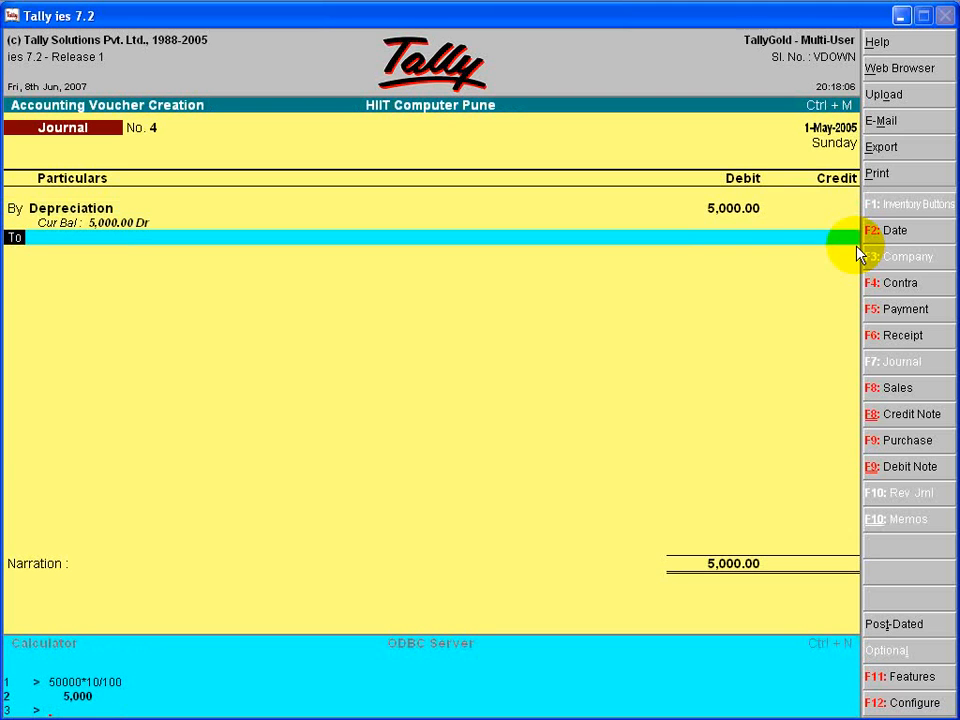
Credit Machinery Assets with 5,000.00 in the journal voucher
key("Return")
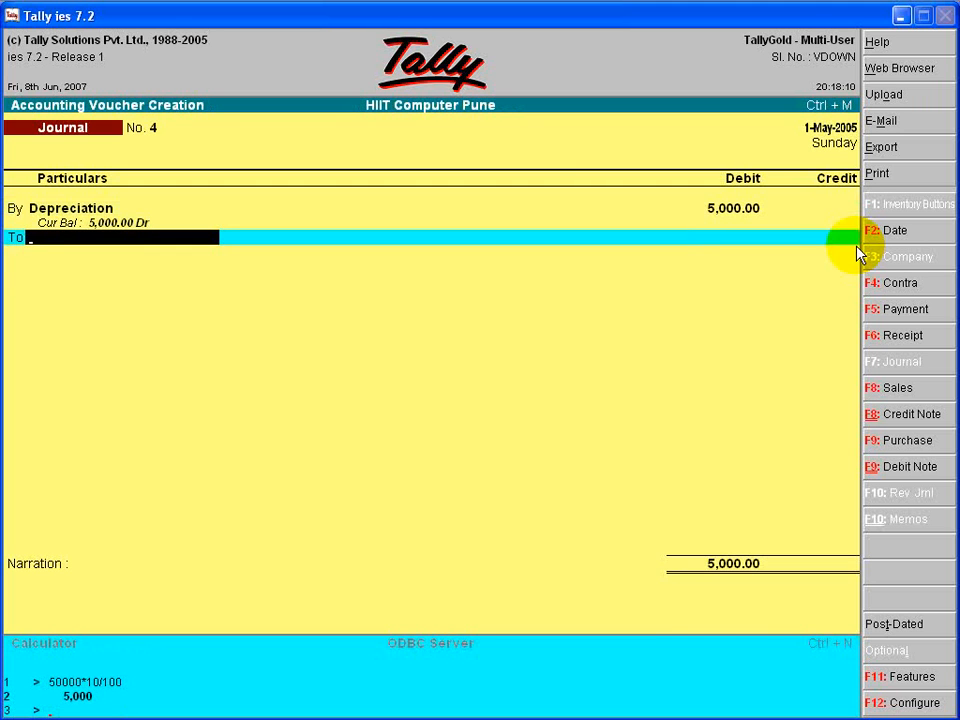
type("M")
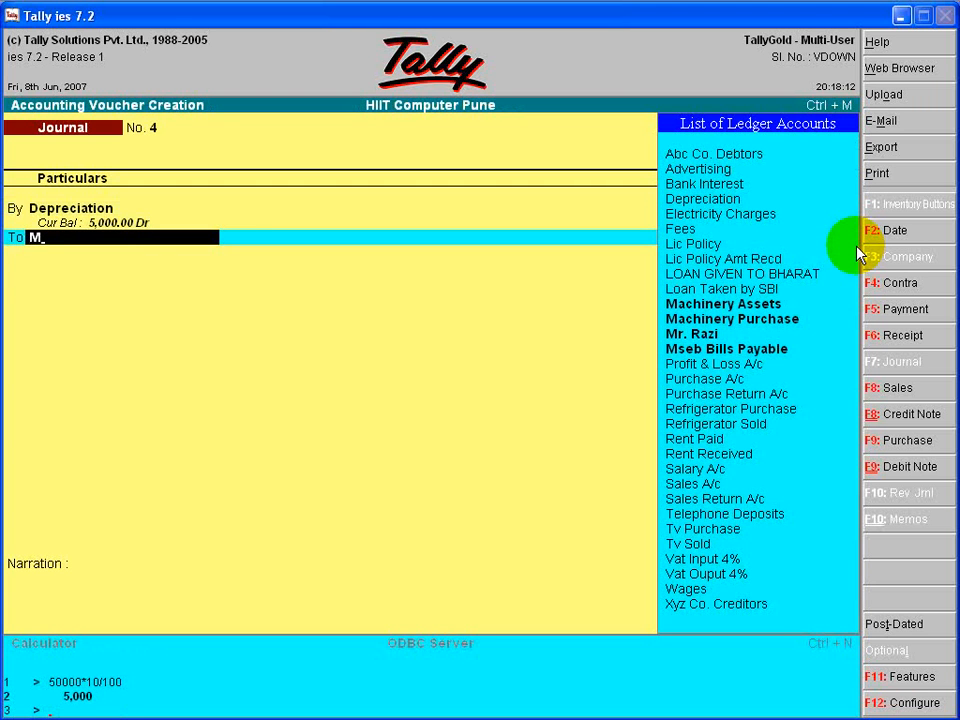
key("Down")
key("Down")
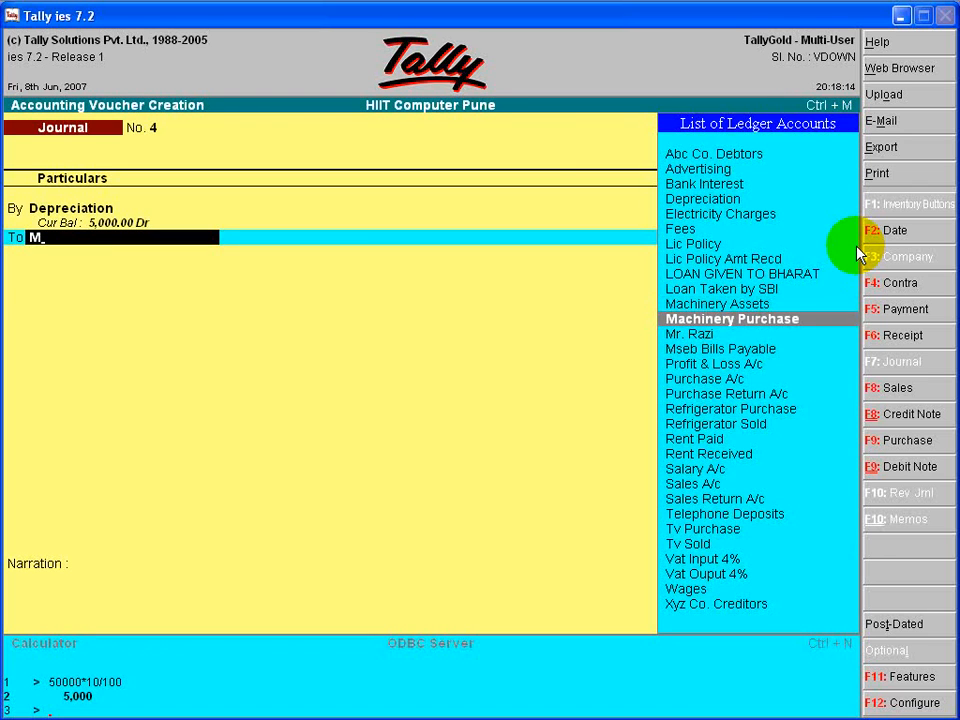
key("Up")
key("Return")
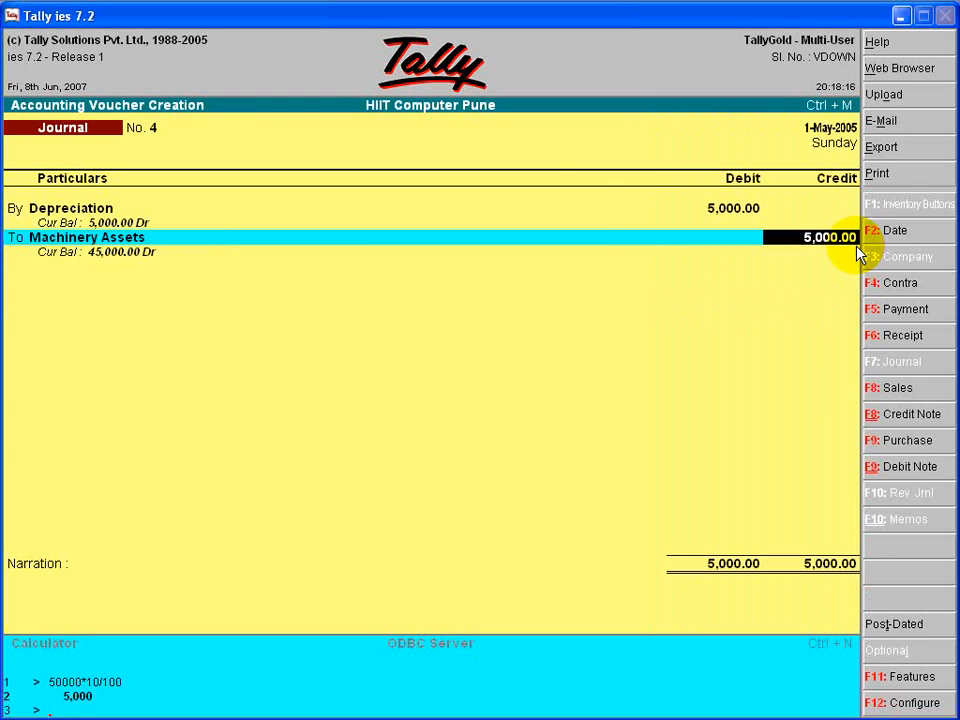
key("Return")
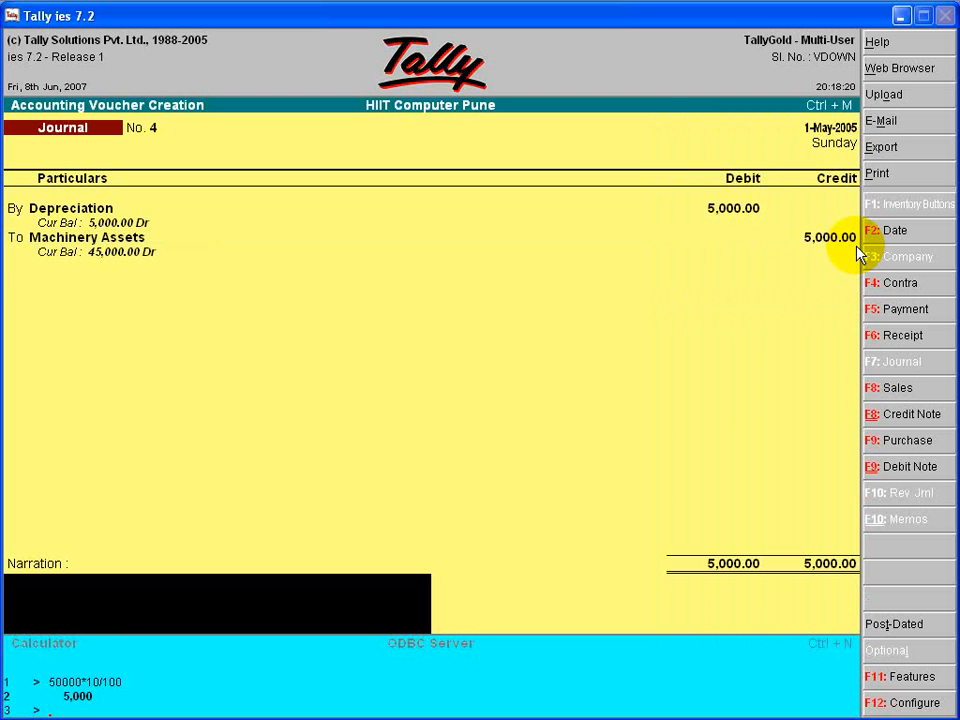
Save the depreciation journal voucher with the narration left empty
left_click(127, 252)
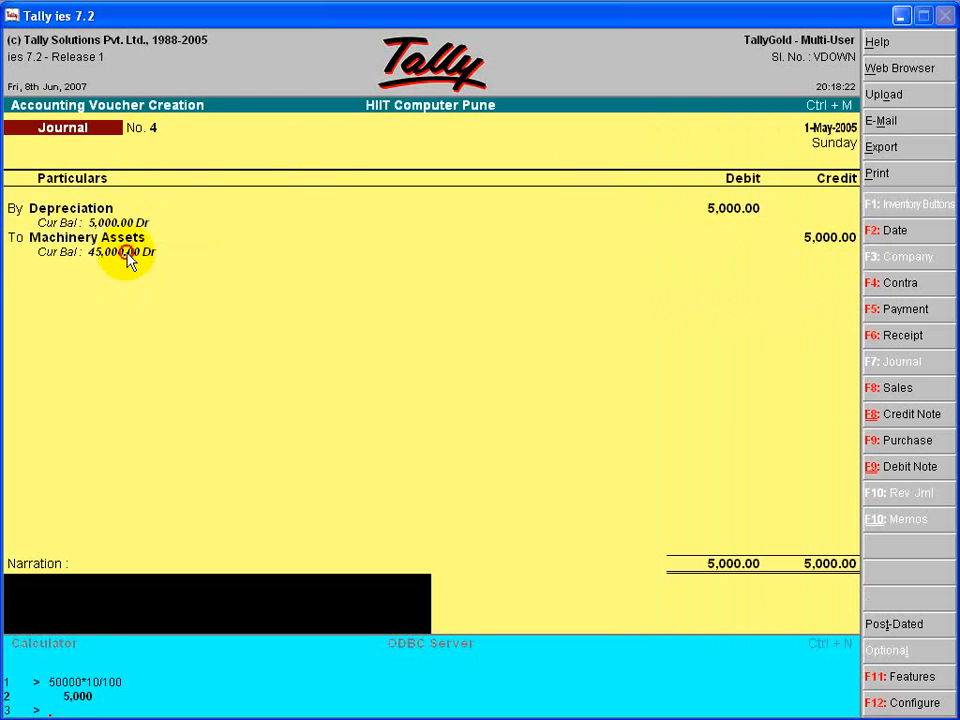
key("Return")
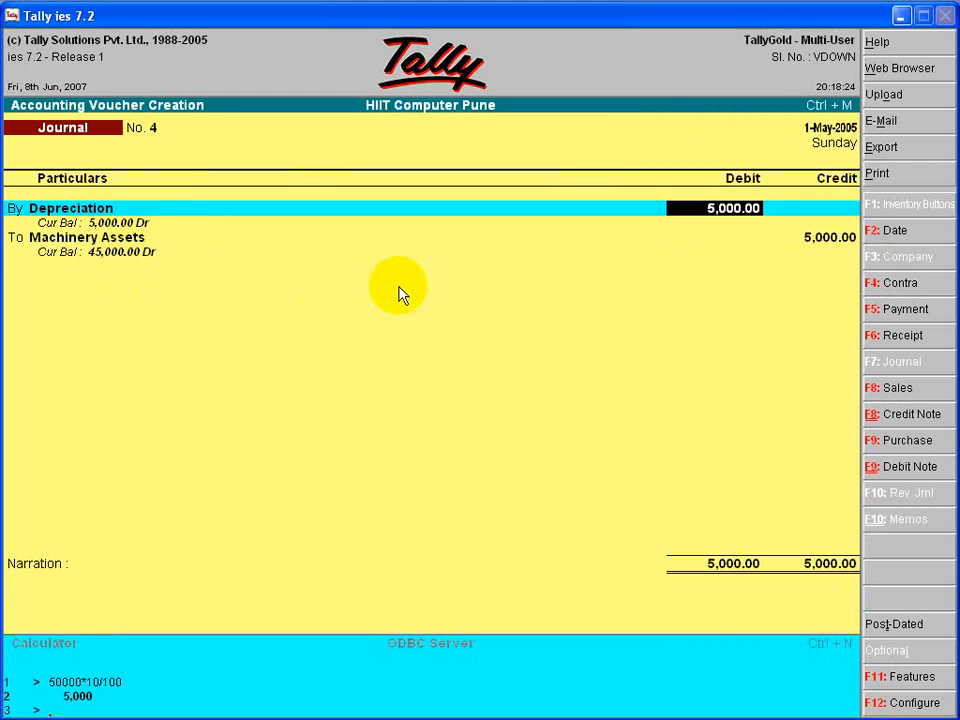
key("Return")
key("Return")
key("Return")
key("Return")
key("Return")
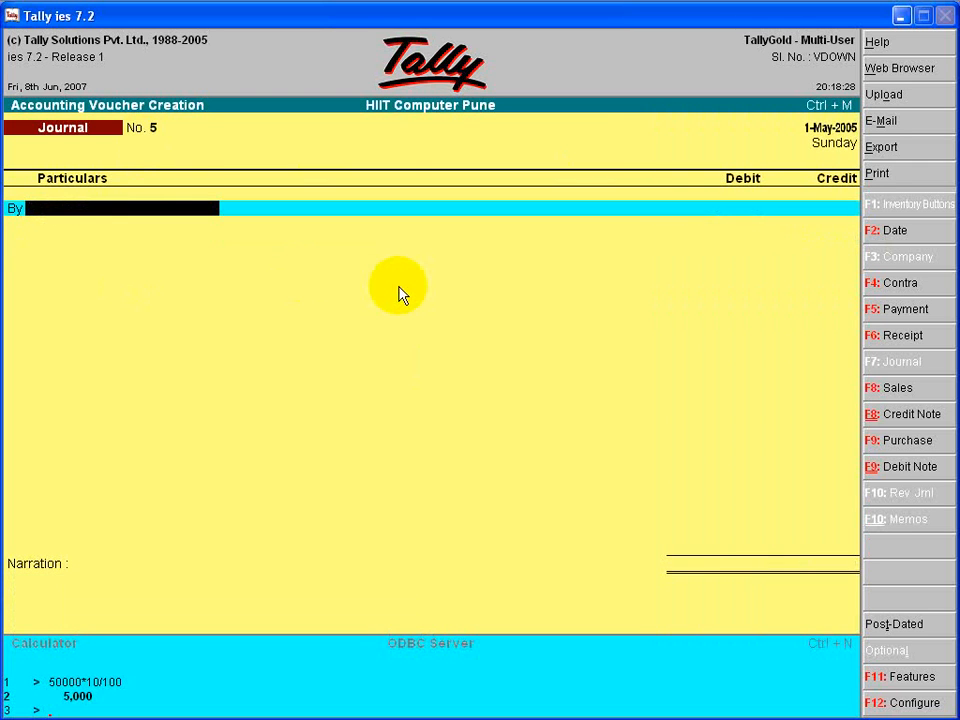
Leave voucher entry and open the May vouchers of Machinery Assets from Fixed Assets in the Balance Sheet
key("Escape")
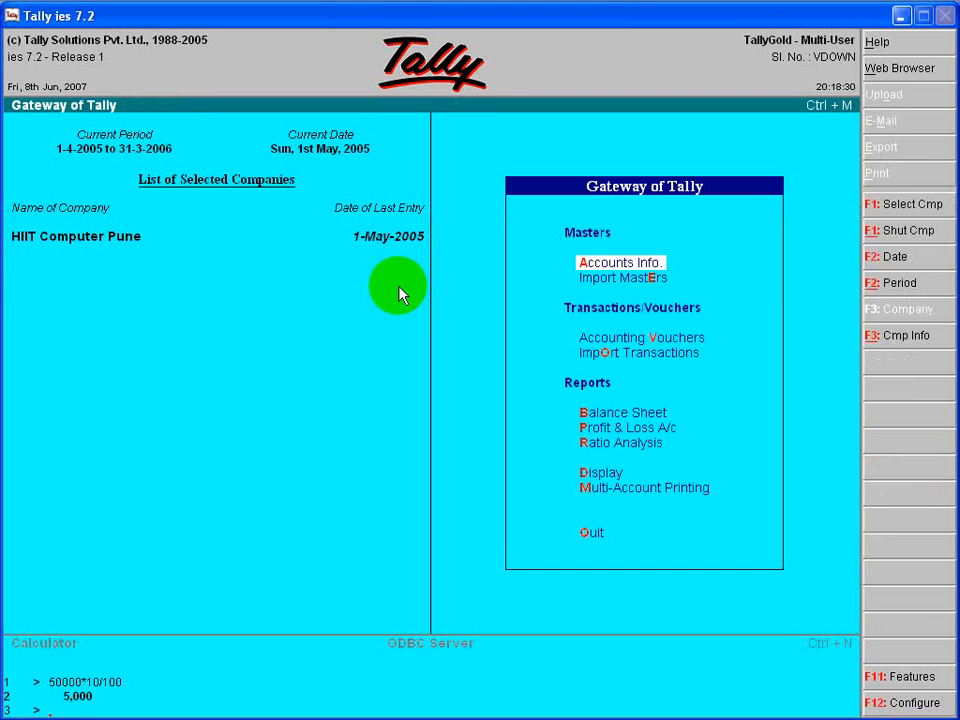
key("Down")
key("Down")
key("Up")
key("Return")
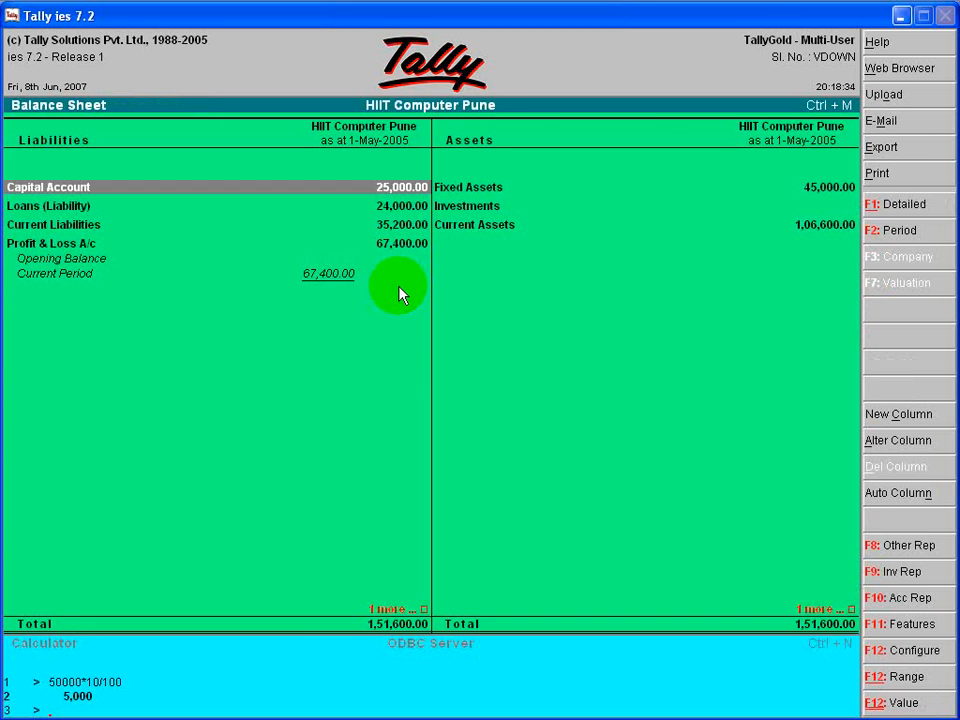
key("Right")
key("Return")
key("Return")
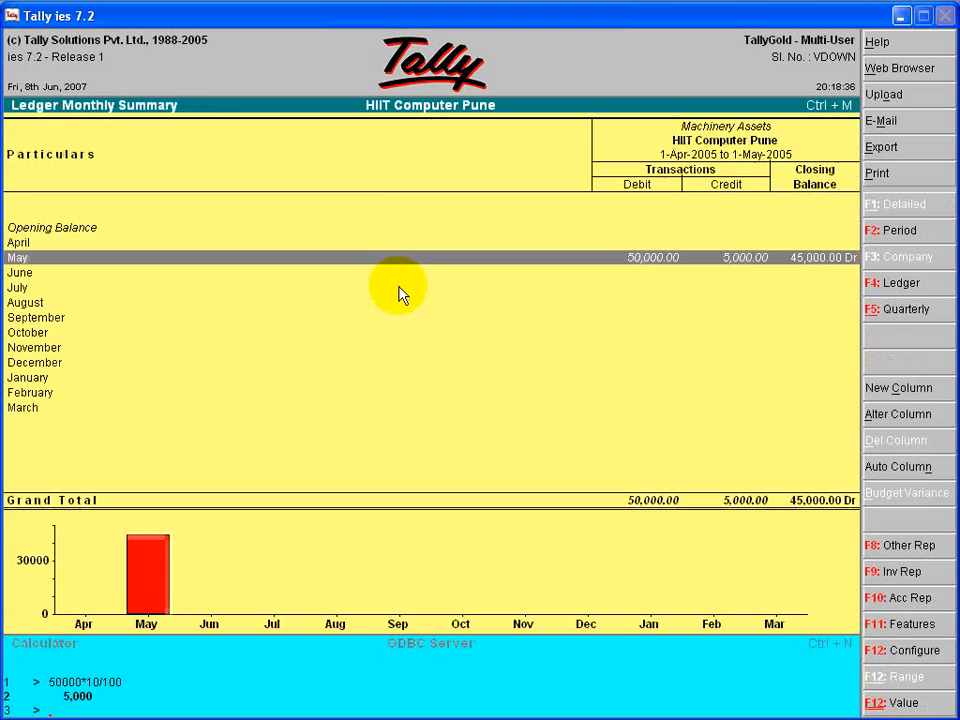
key("Return")
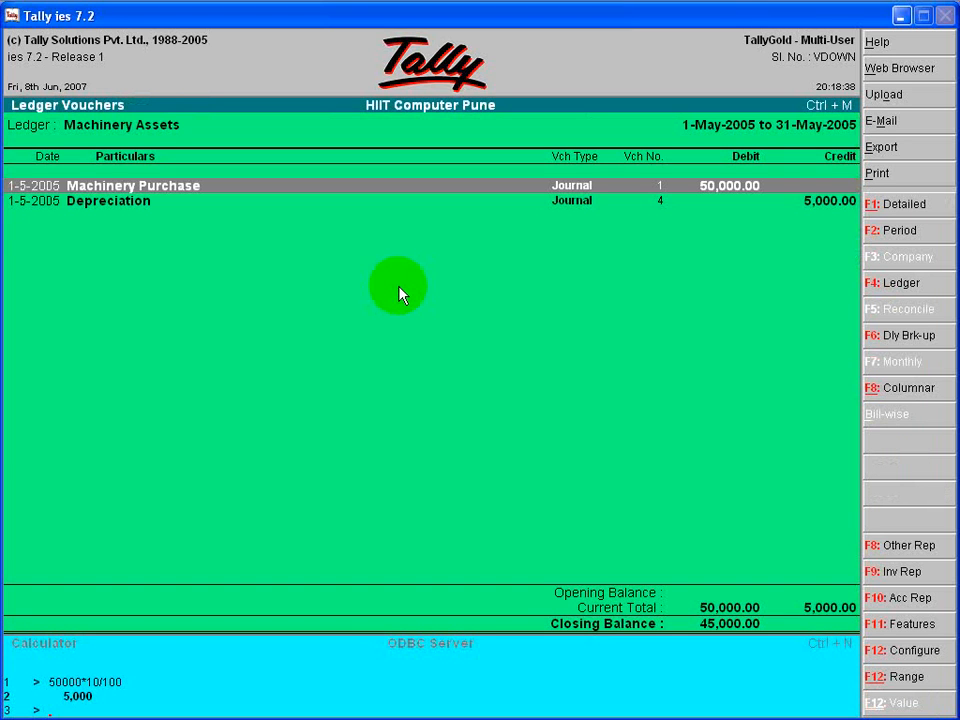
Compare the Machinery Purchase and Depreciation entries in the Machinery Assets vouchers, then leave the Balance Sheet
key("Down")
key("Up")
key("Down")
key("Up")
key("Down")
key("Up")
key("Escape")
key("Escape")
key("Escape")
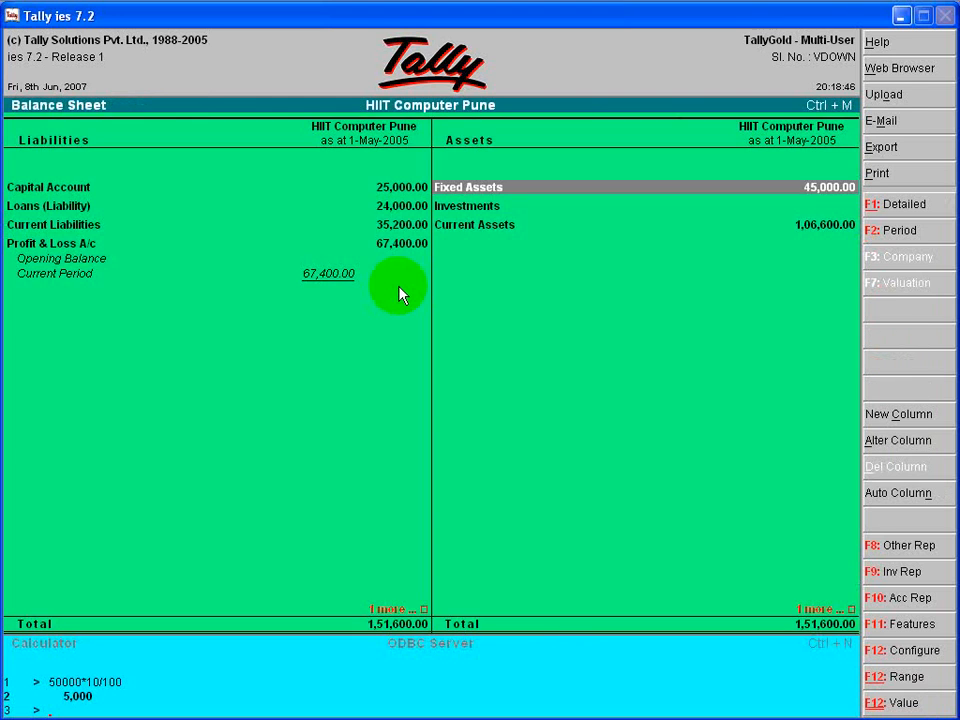
key("Escape")
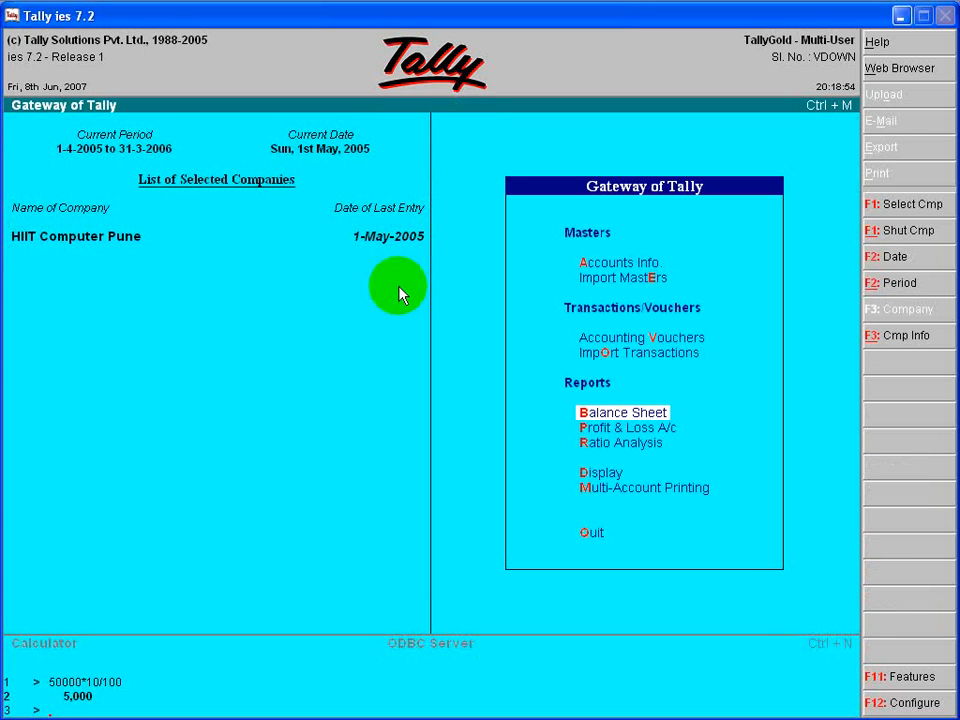
Open the creation form for a single ledger
key("Up")
key("Up")
key("Up")
key("Up")
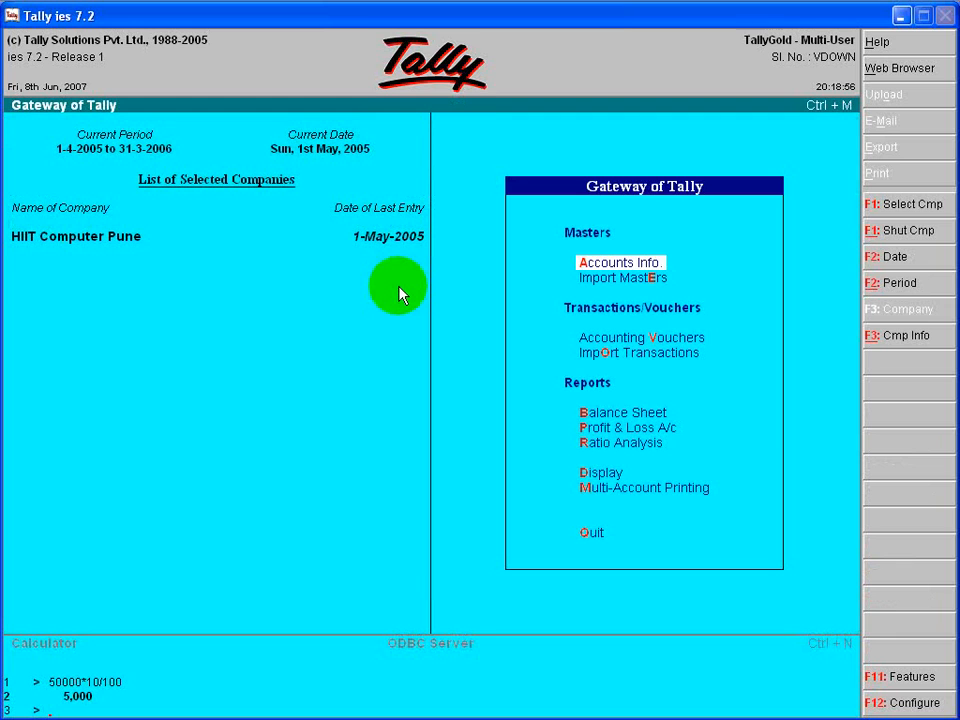
key("Return")
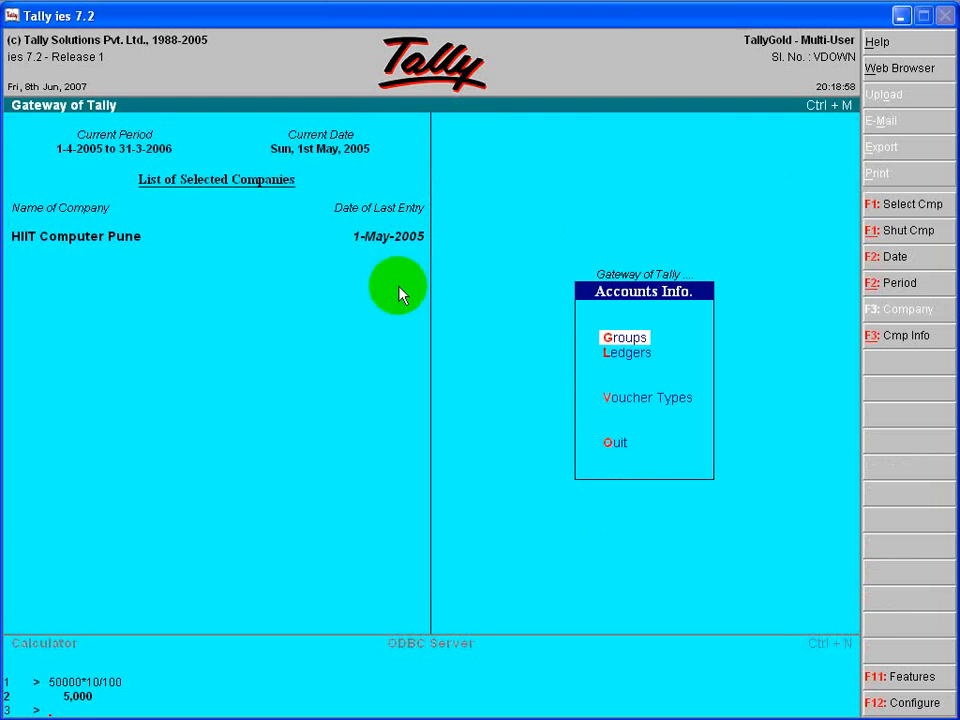
key("Down")
key("Return")
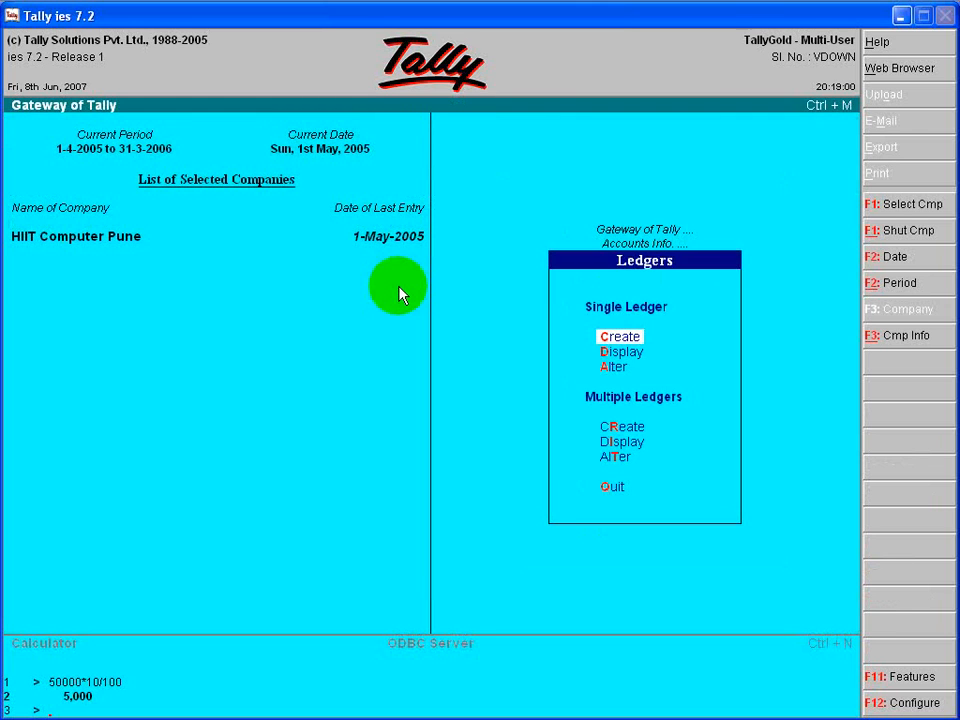
key("Return")
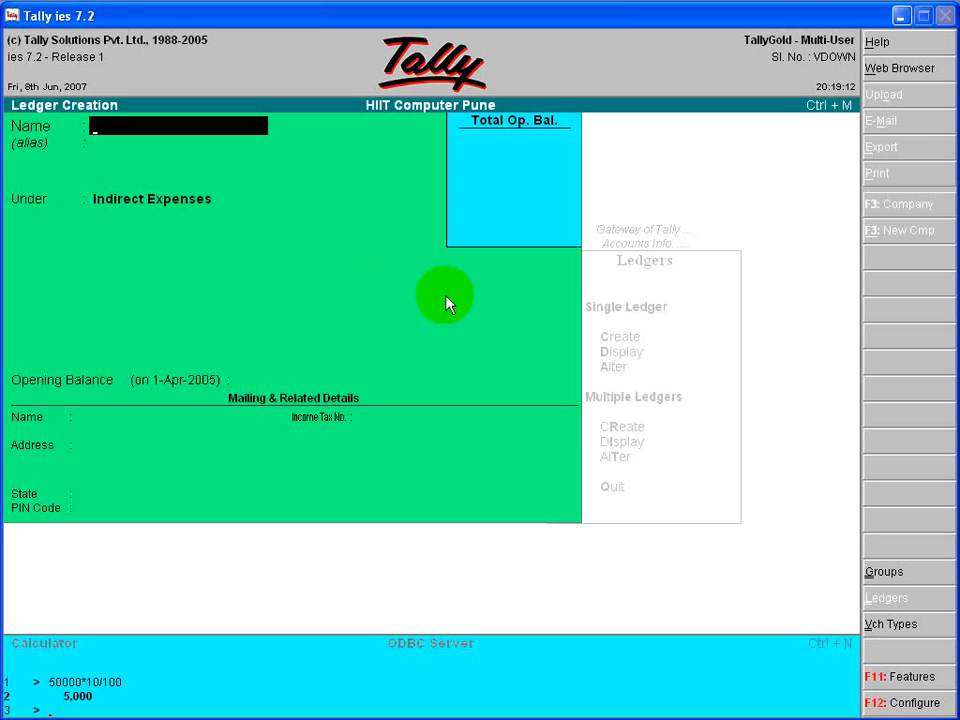
type("Raw Materi")
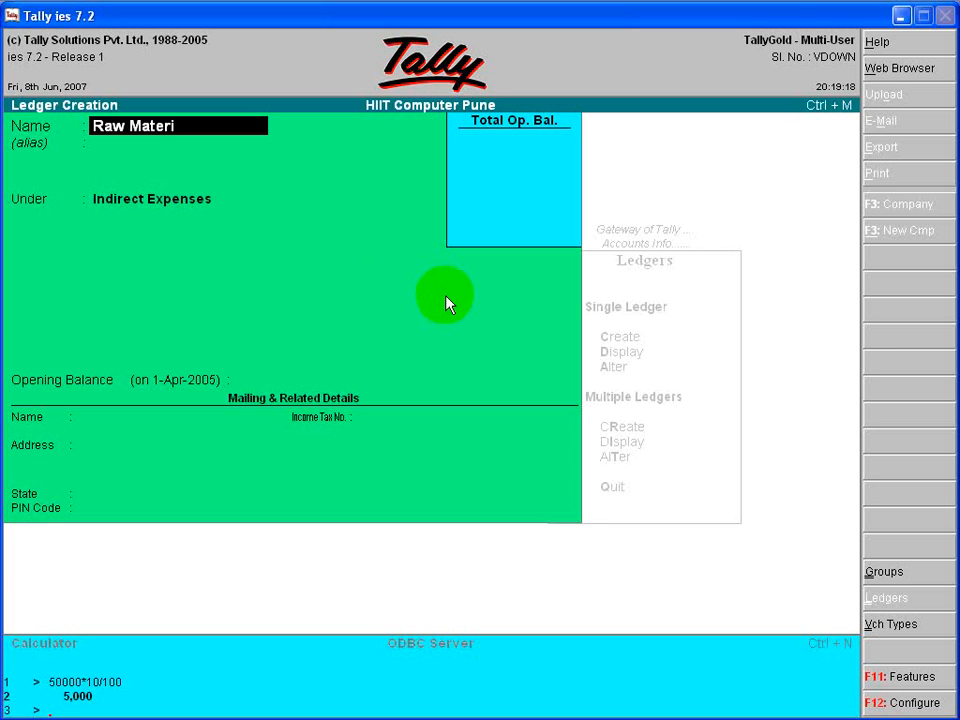
key("BackSpace")
key("BackSpace")
key("BackSpace")
key("BackSpace")
key("BackSpace")
key("BackSpace")
key("BackSpace")
key("BackSpace")
key("BackSpace")
key("BackSpace")
Name the new ledger Tv Stock in Hand and place it under the Stock-in-hand group
type("Tv S")
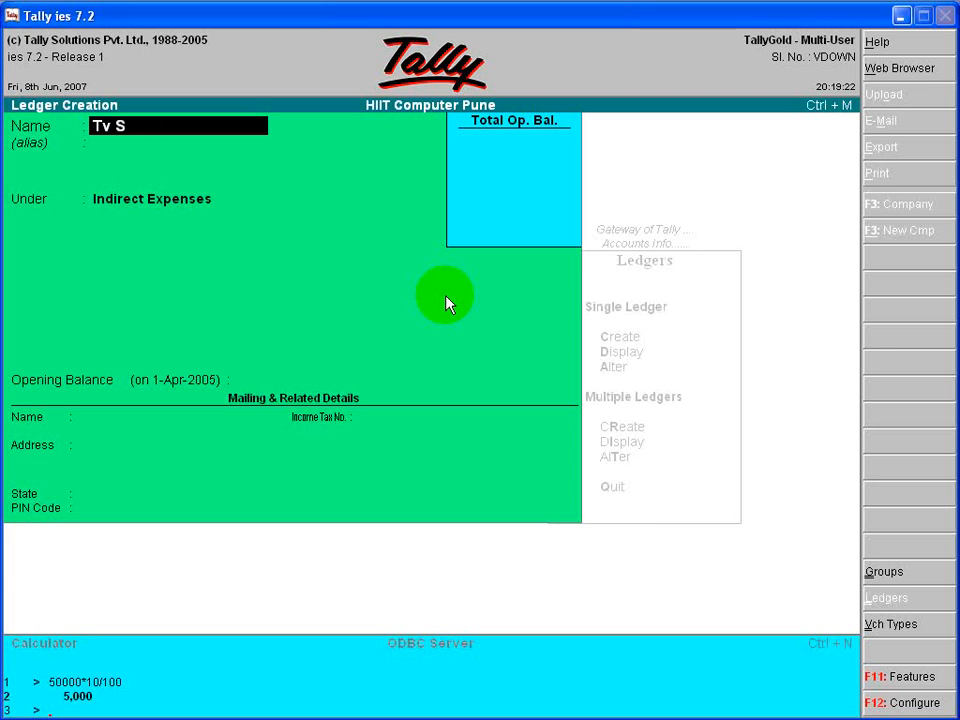
type("tock in Hand")
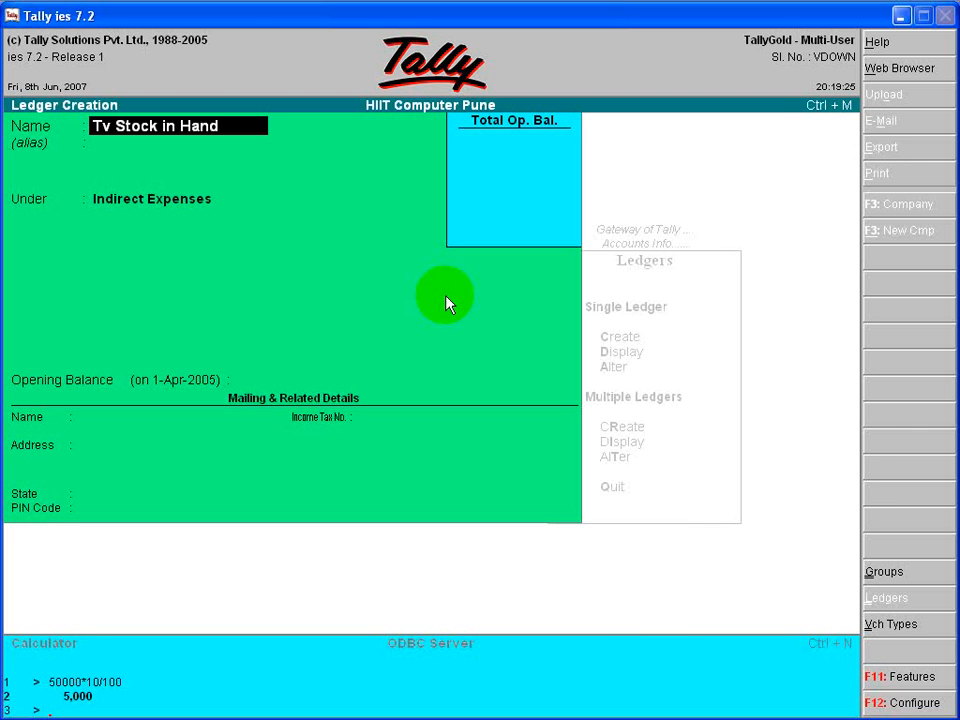
key("Return")
type("S")
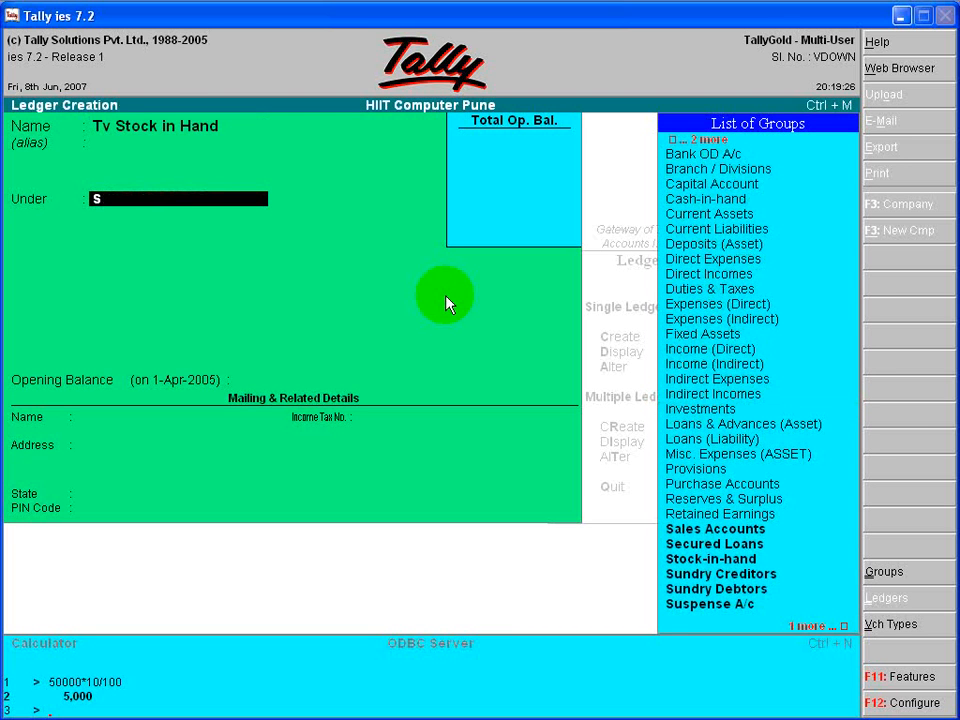
key("Down")
key("Down")
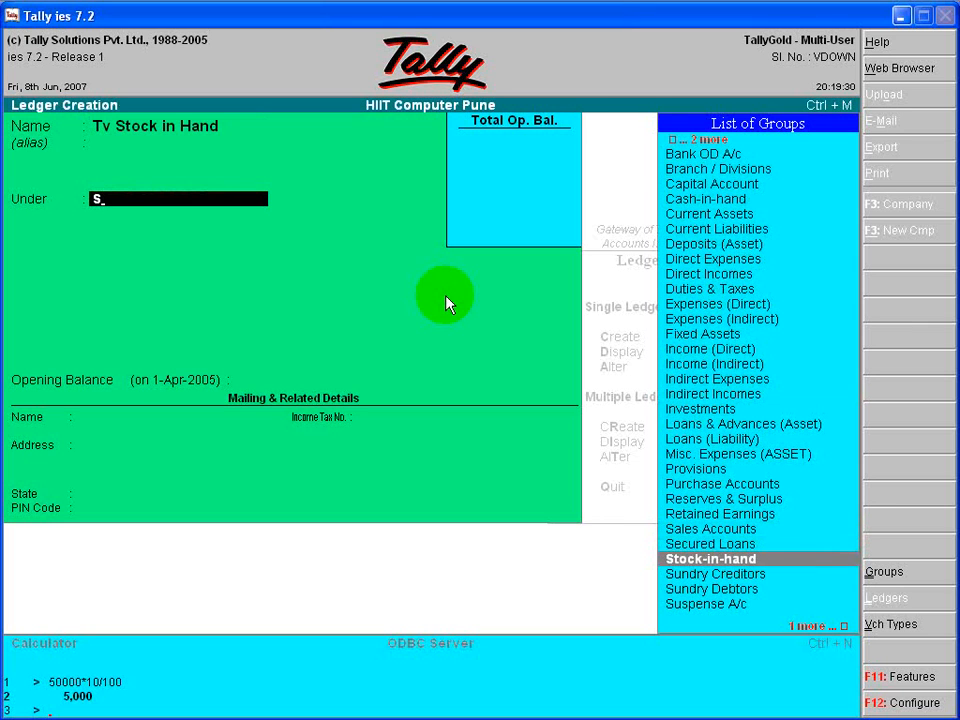
key("Return")
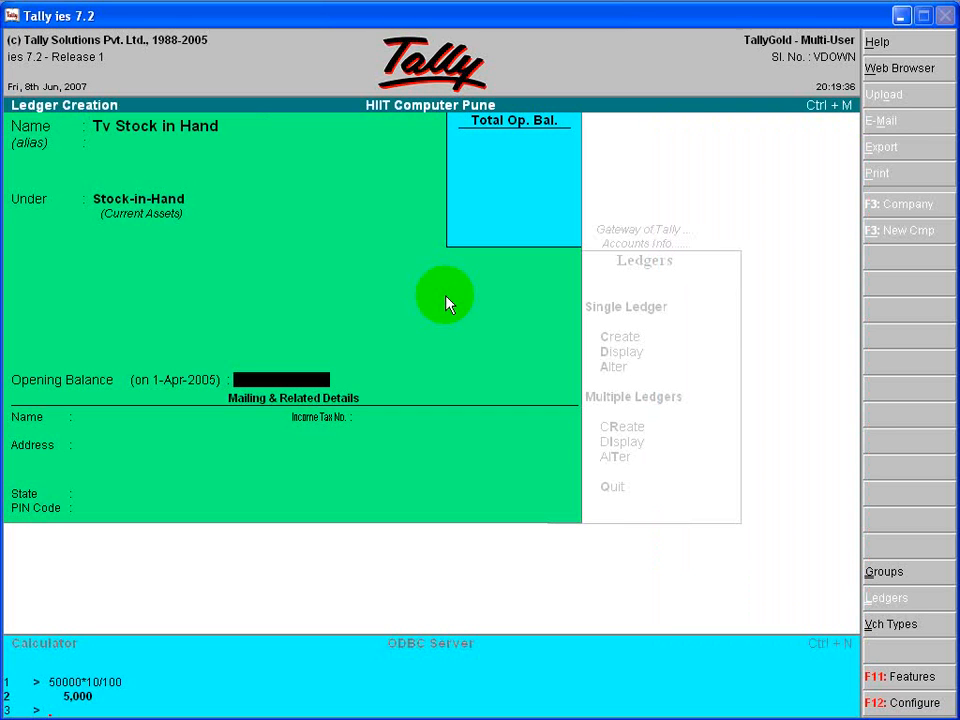
Give the ledger an opening balance of 10000 Dr and save it
type("10000")
key("Return")
key("Return")
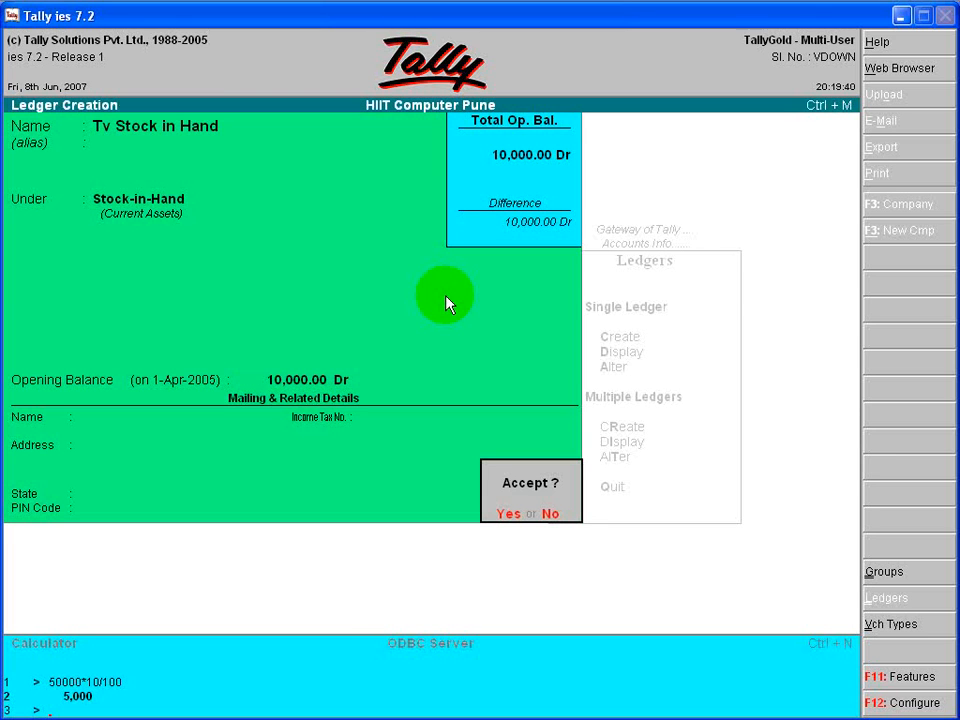
key("y")
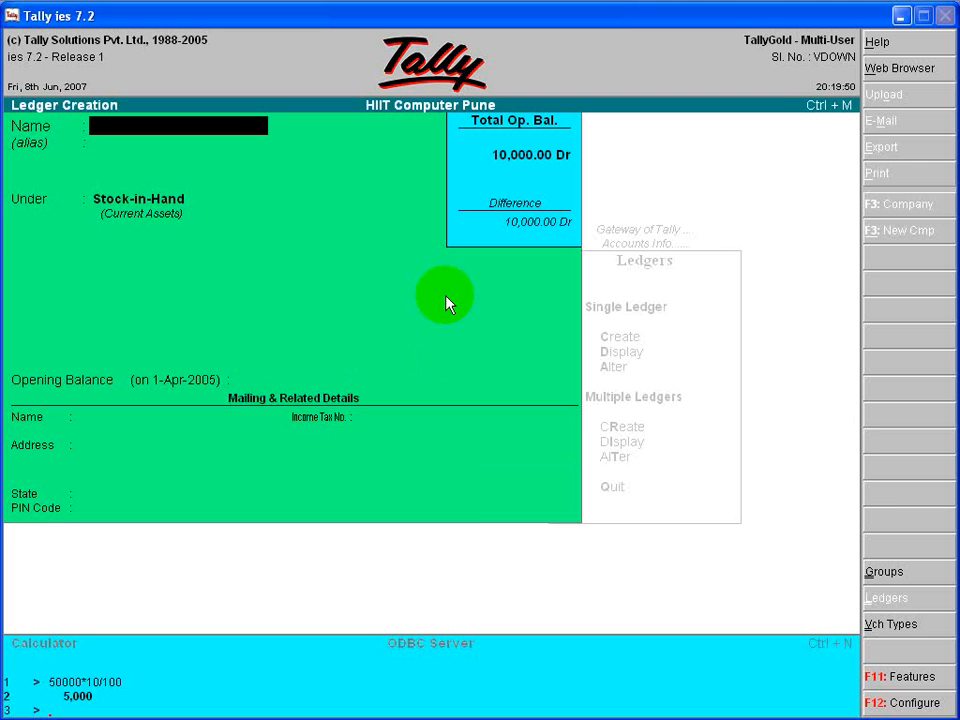
Leave ledger creation and check the closing stock under Current Assets in the Balance Sheet
key("Escape")
key("Return")
key("Escape")
key("Down")
key("Down")
key("Down")
key("Down")
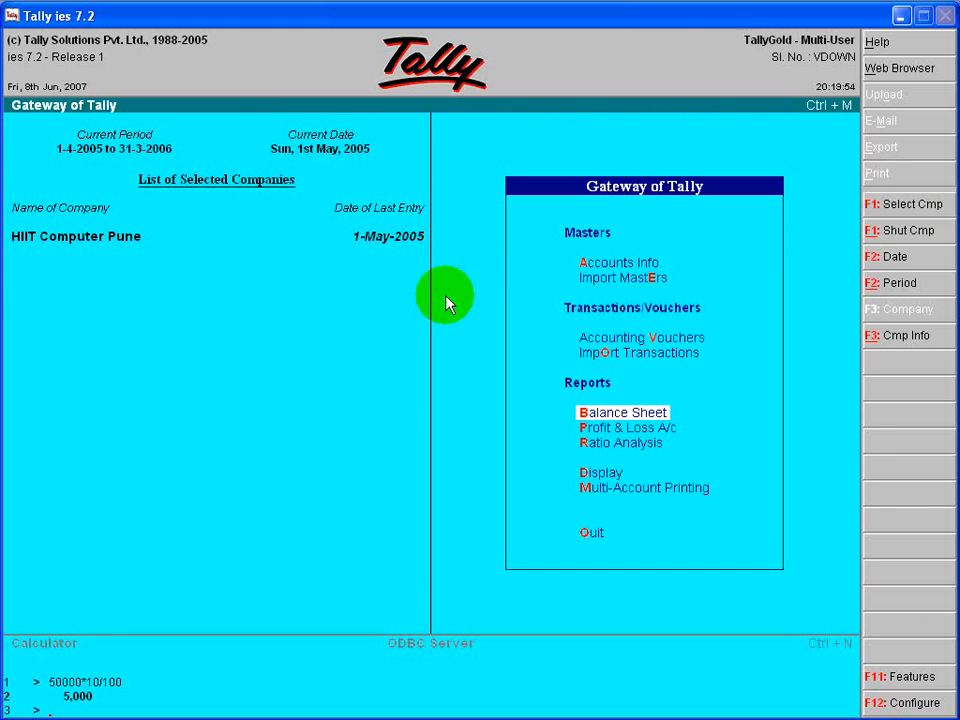
key("Return")
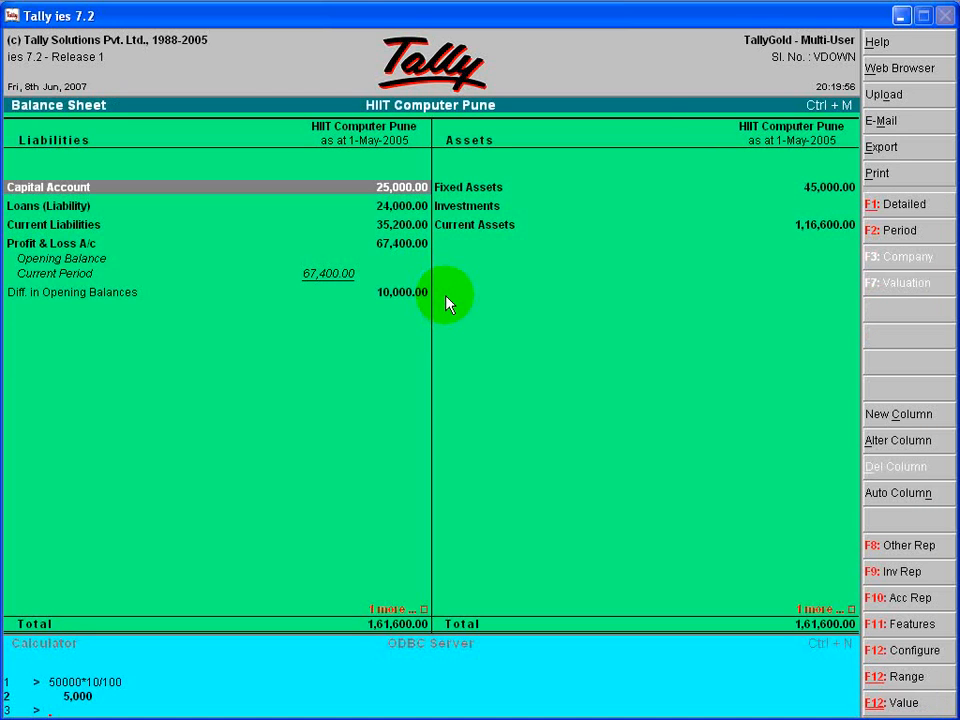
key("Right")
key("Down")
key("Down")
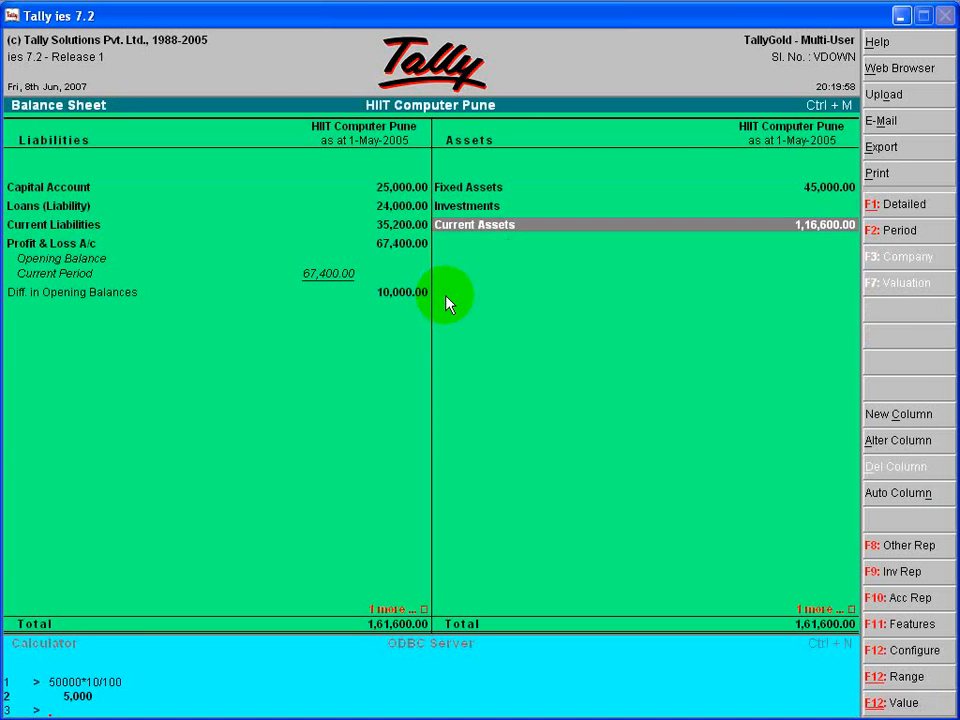
key("Return")
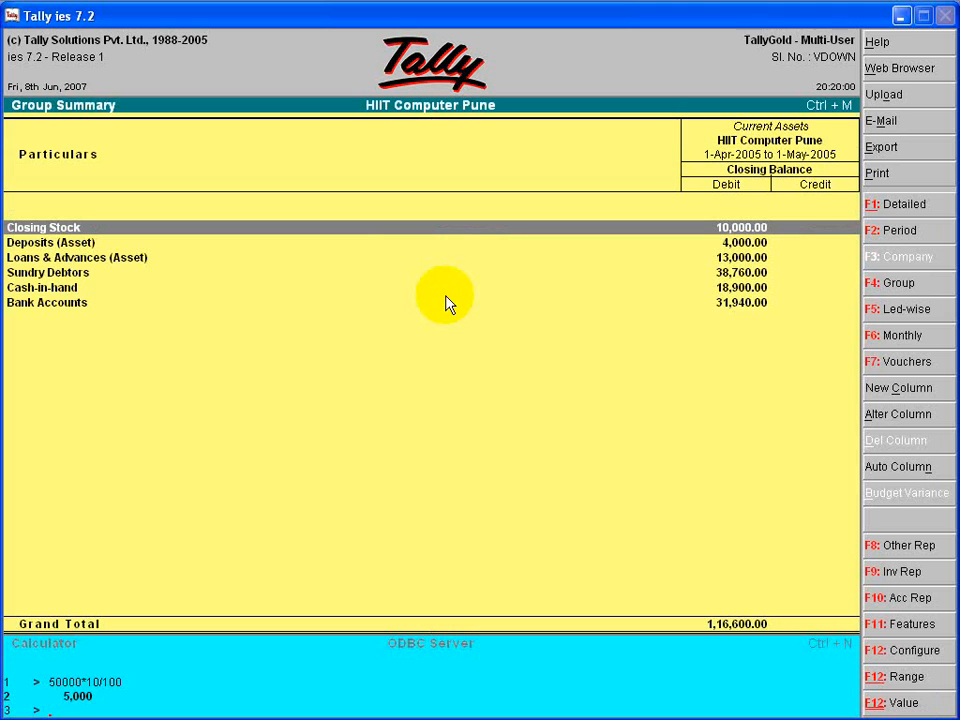
key("Escape")
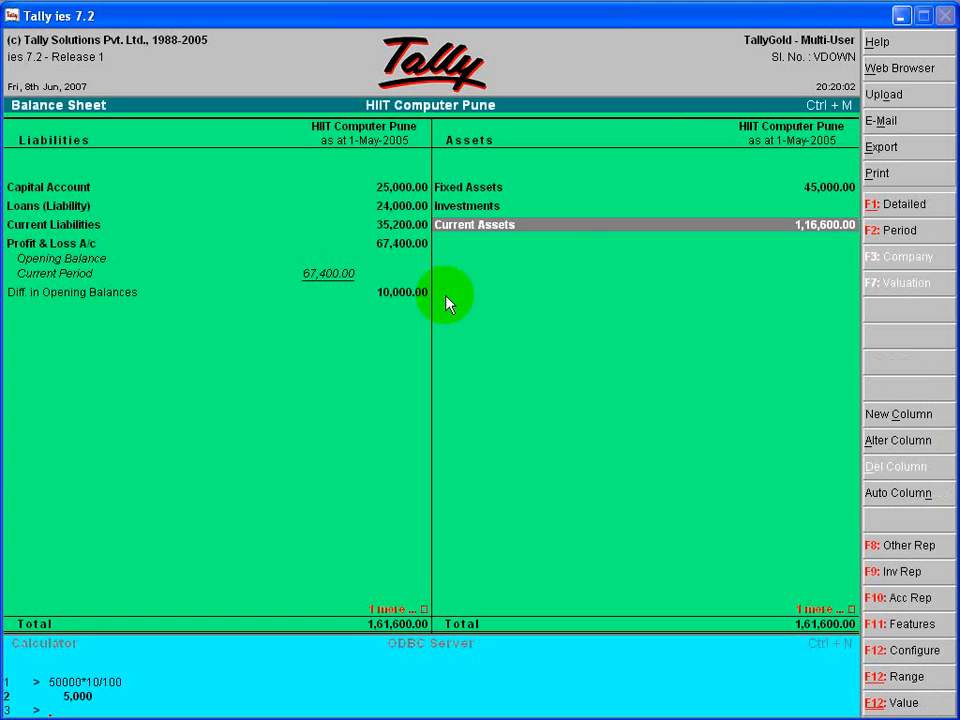
Open the Tv Stock in Hand ledger for alteration from Closing Stock under Current Assets
key("Return")
key("Return")
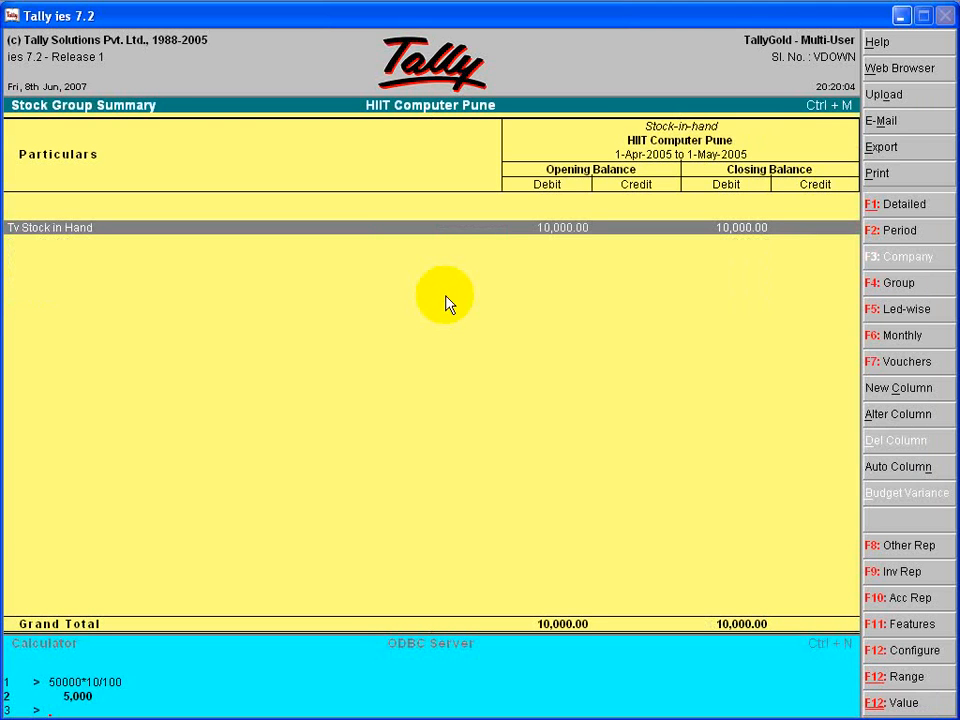
key("Return")
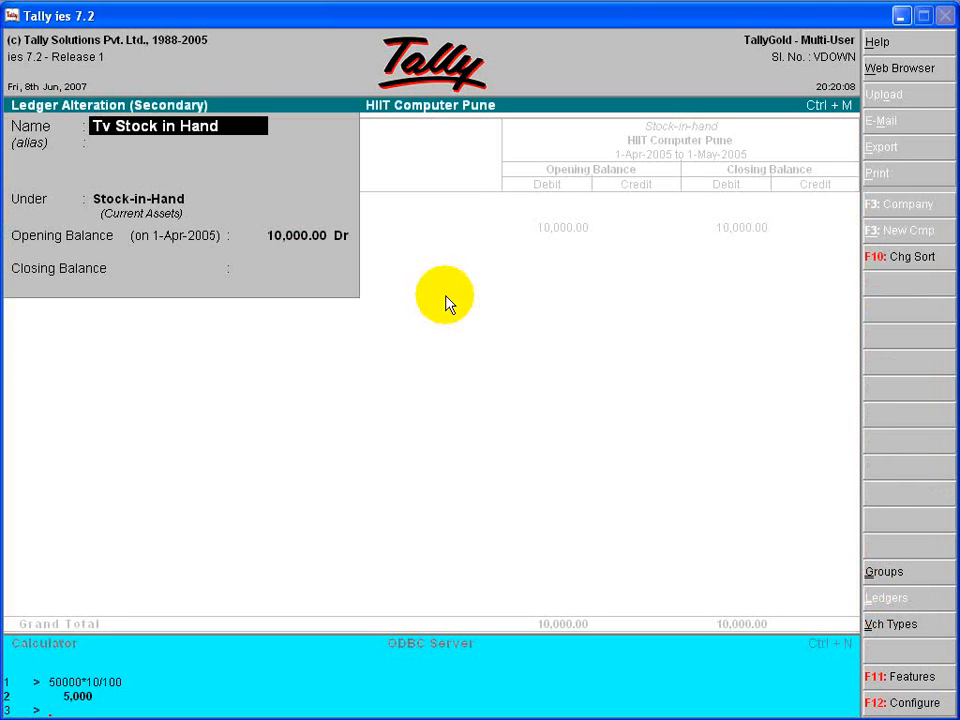
Set the ledger's closing balance to 6000 as of 1-May-2005 and save the alteration
key("Return")
key("Return")
key("Return")
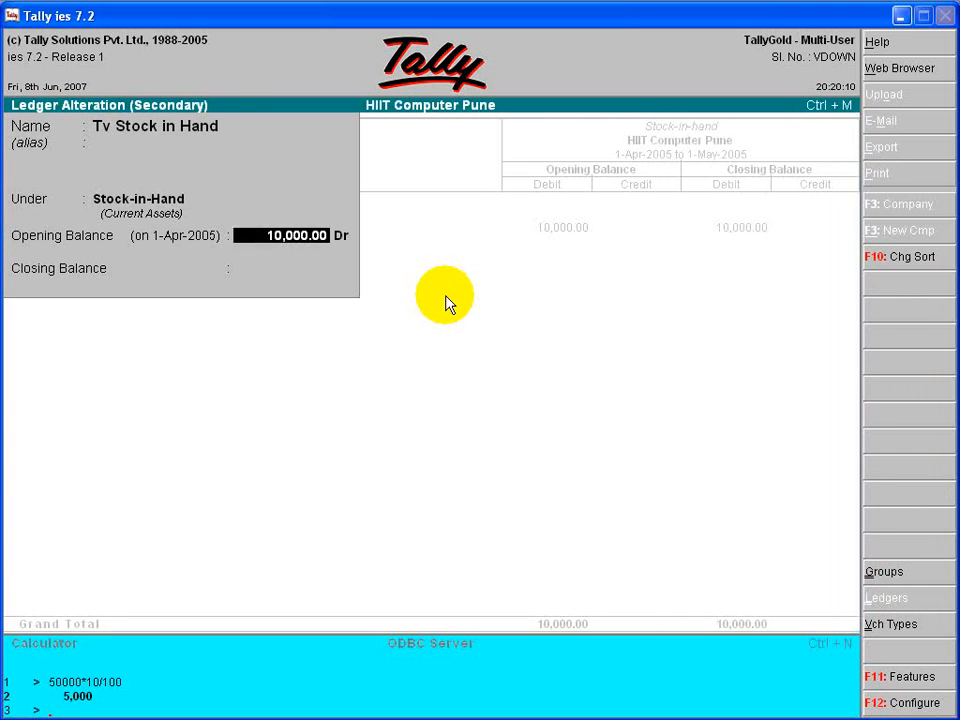
key("Return")
key("Return")
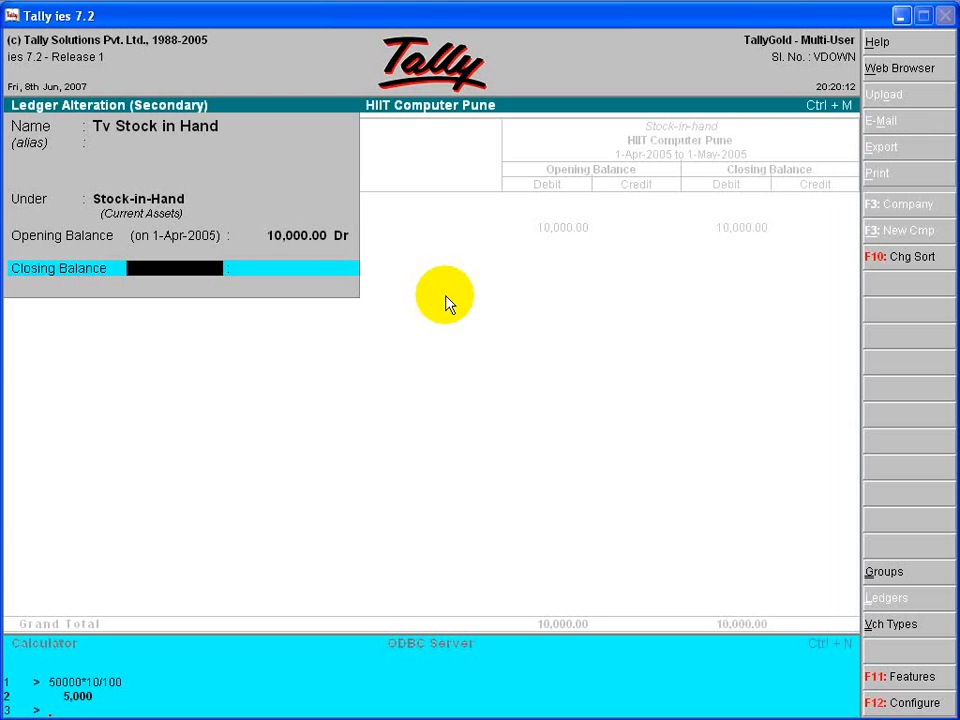
type("1-may-2005")
key("Return")
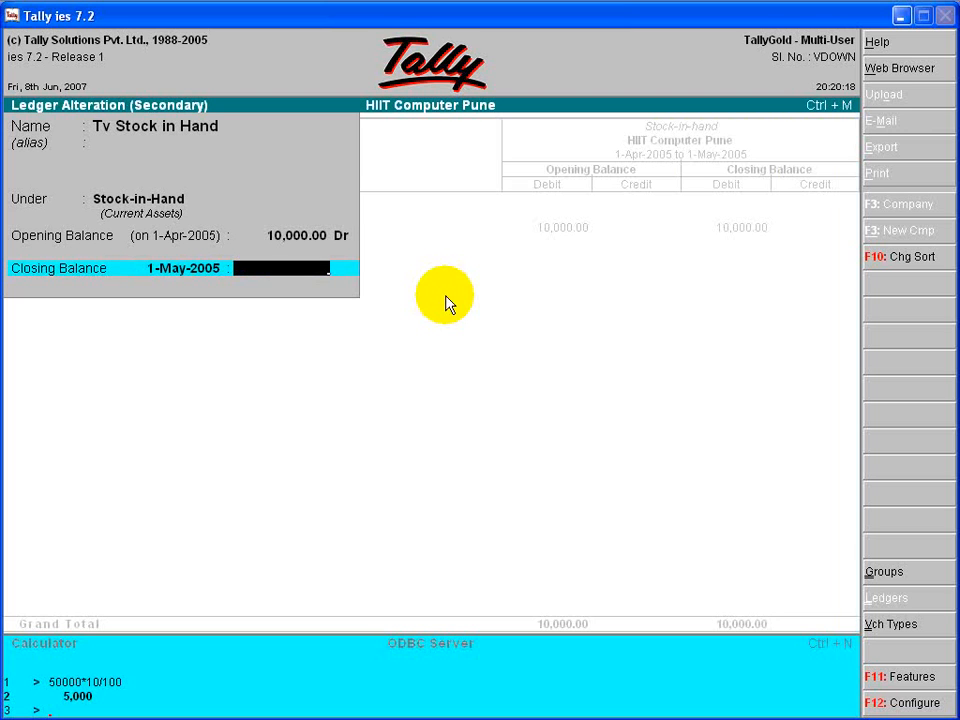
type("6000")
key("Return")
key("Return")
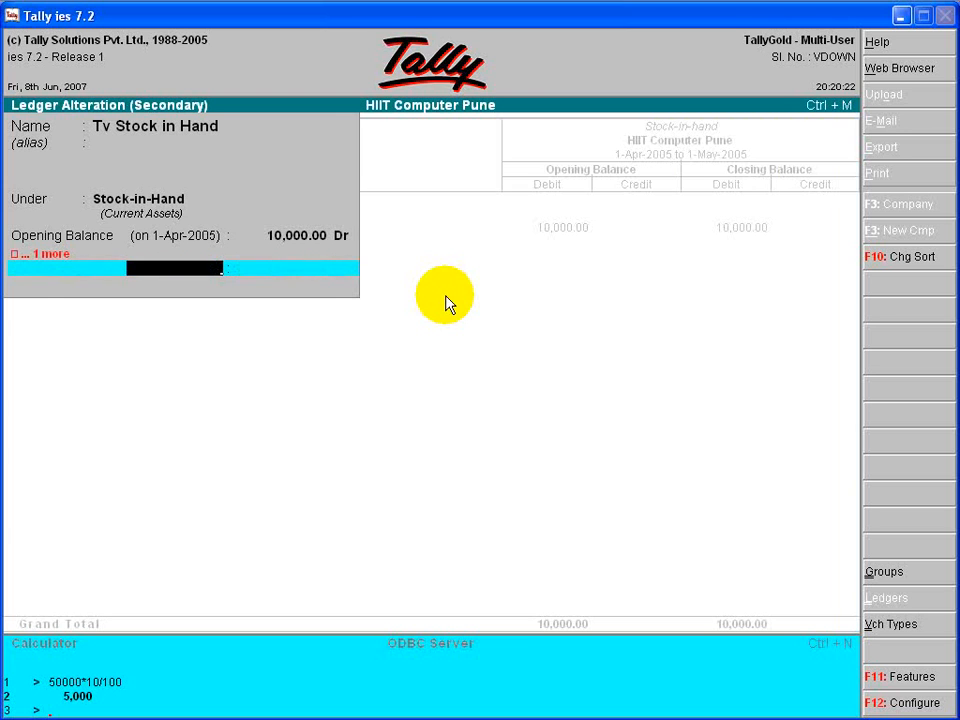
key("Return")
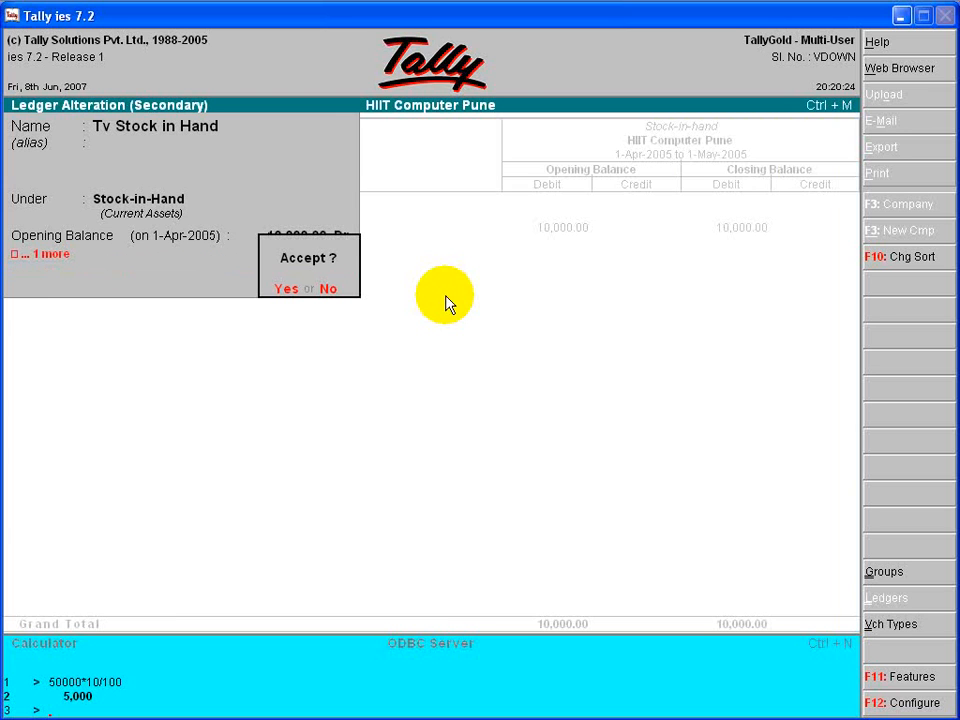
key("Return")
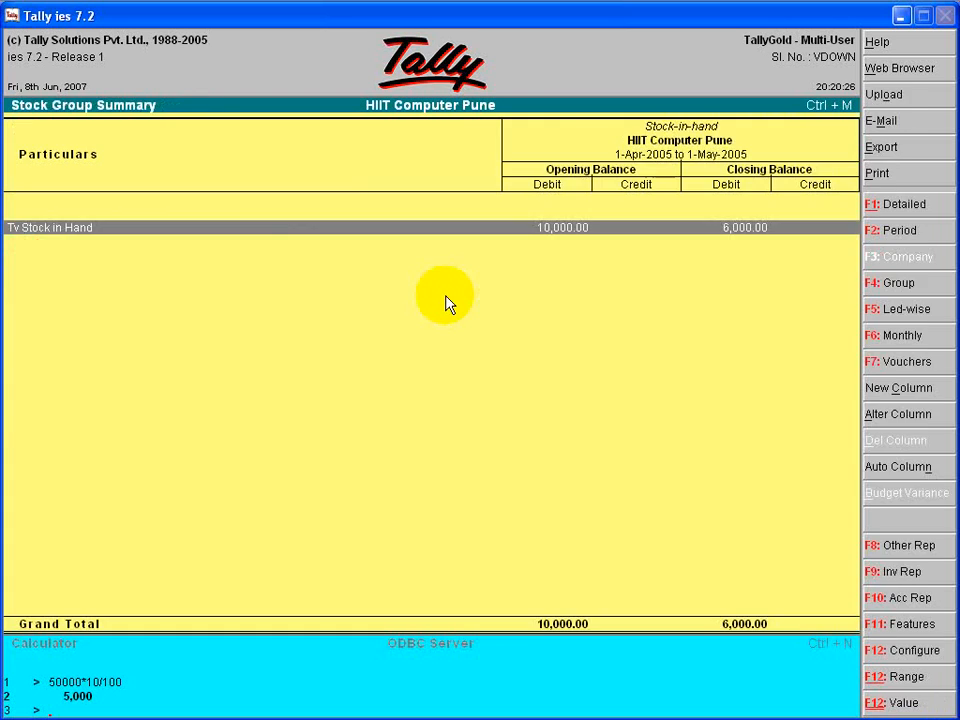
Review the Current Assets summary and the Balance Sheet with the new closing stock, then leave the report
key("Escape")
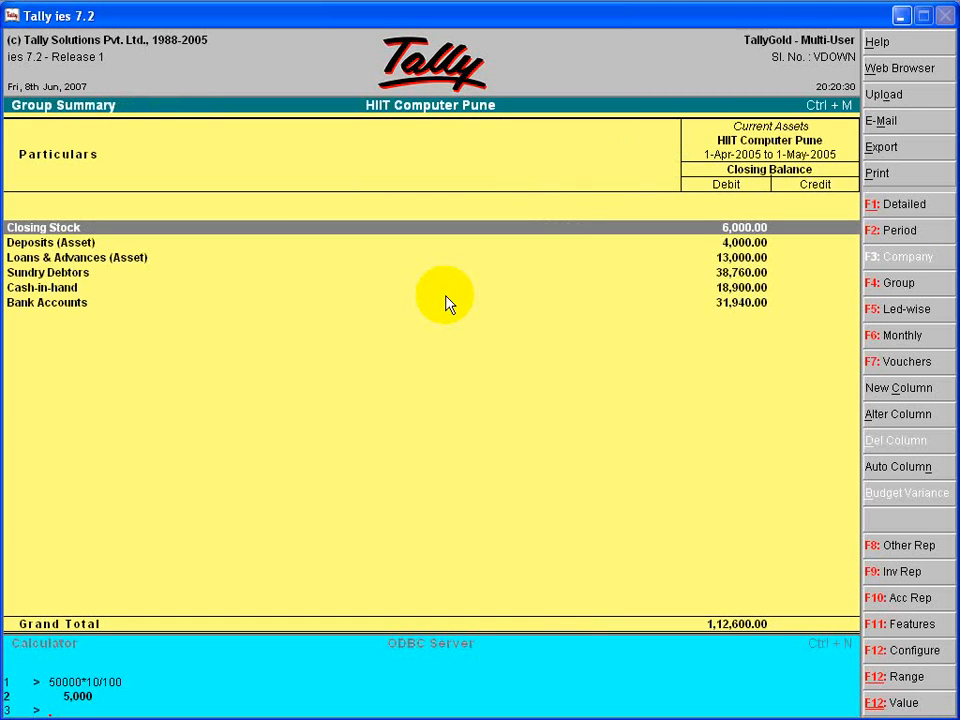
key("Escape")
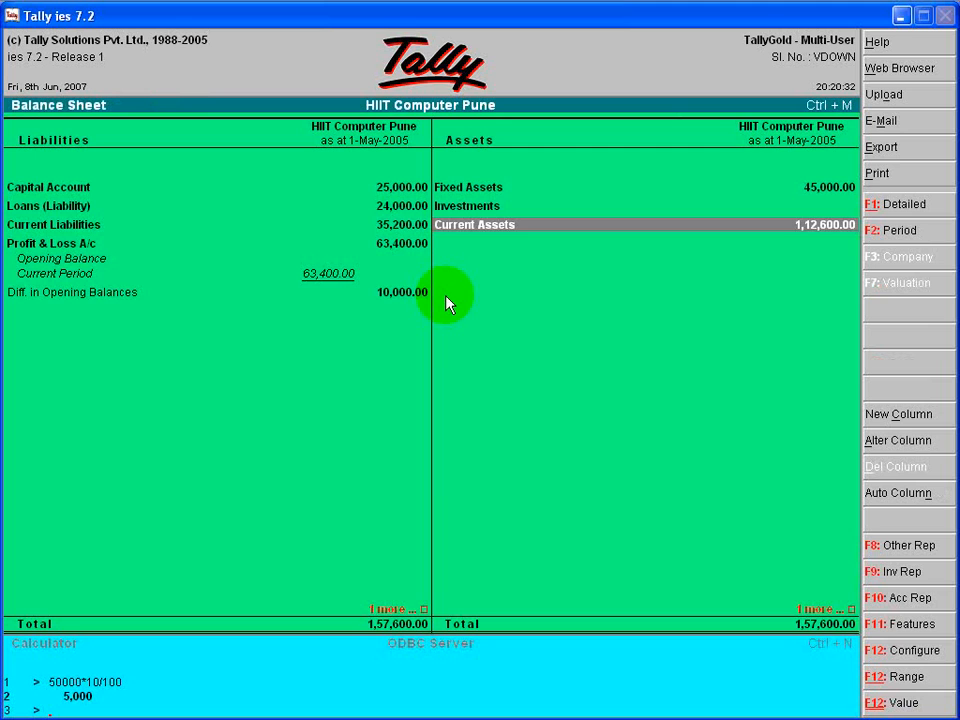
key("Escape")
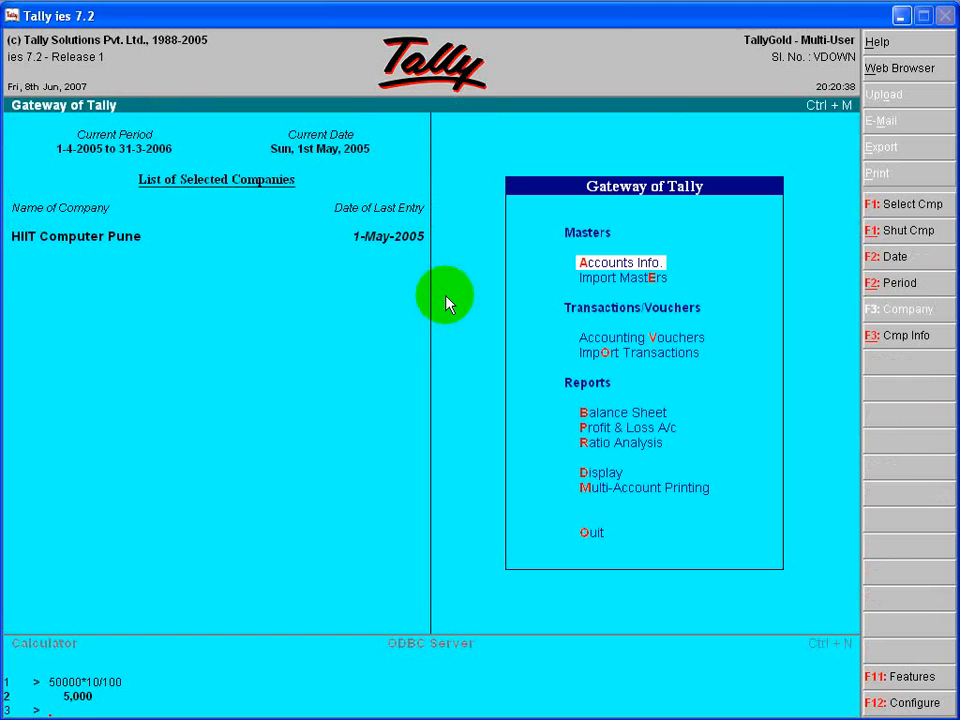
Open accounting voucher entry with a blank journal voucher
key("Down")
key("Down")
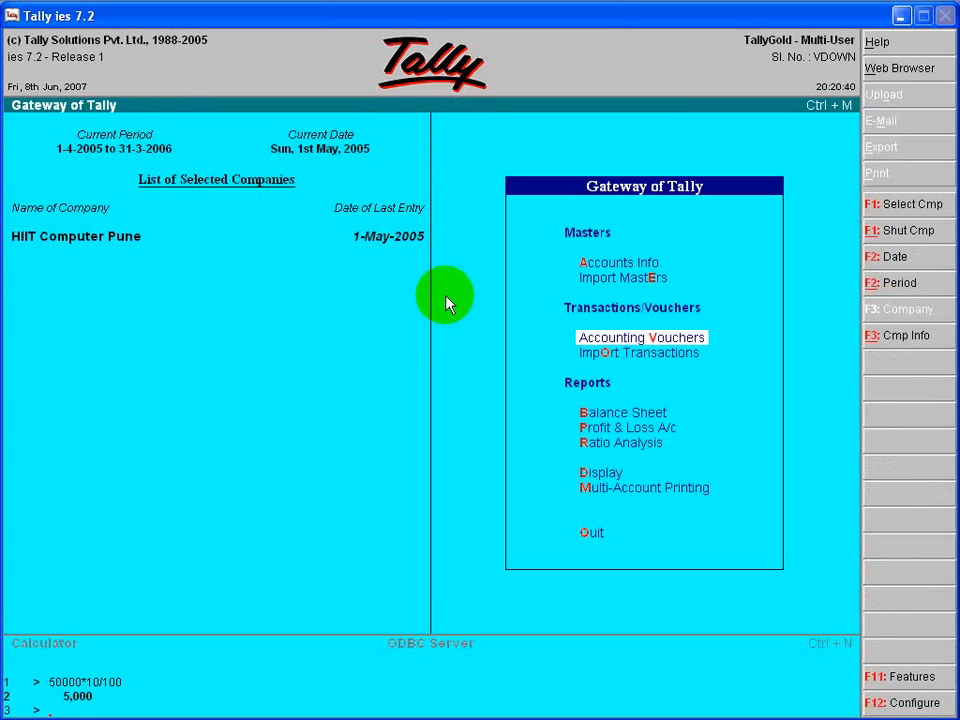
key("Return")
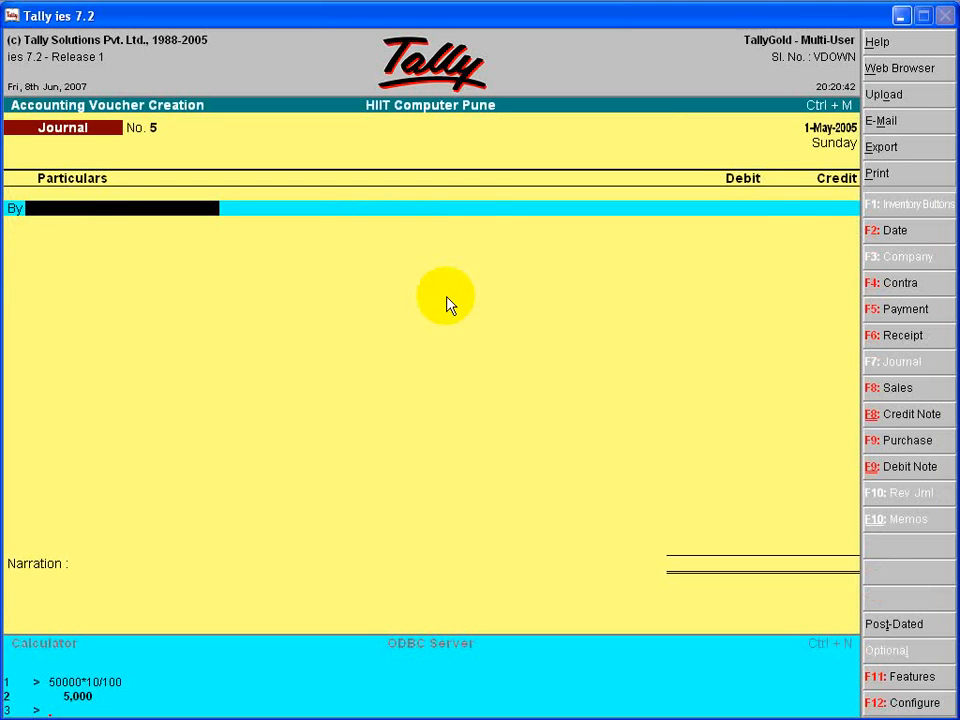